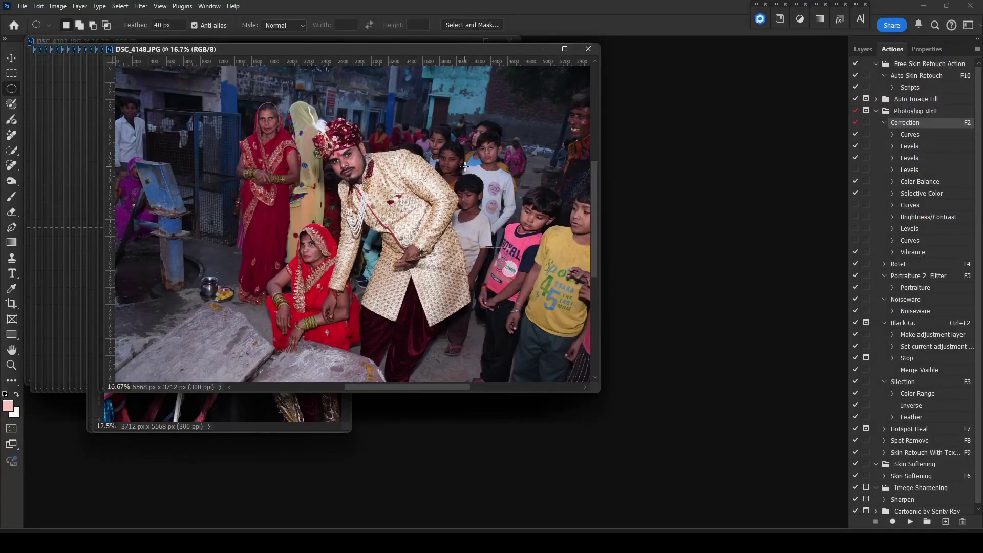
Set the Correction action's Curves point to input 121, output 138, and accept its Levels at 2, 1.05 and 252
{"action": "key", "text": "f"}
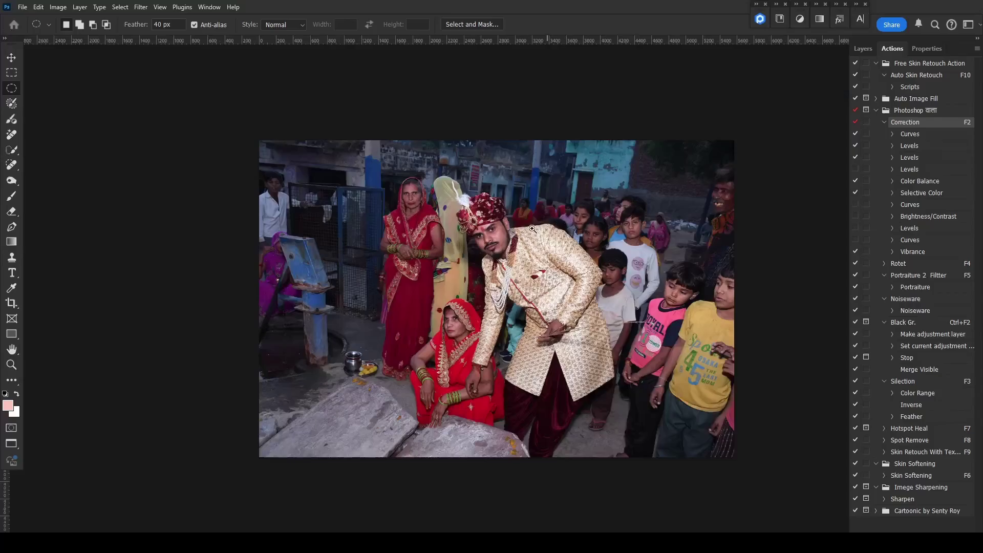
{"action": "left_click_drag", "start_coordinate": [534, 229], "coordinate": [554, 222]}
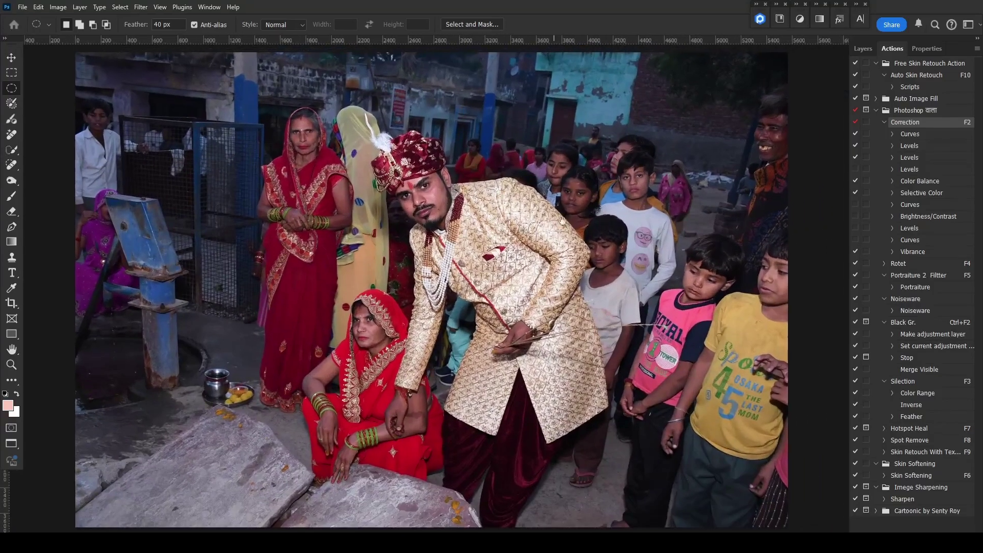
{"action": "double_click", "coordinate": [916, 135]}
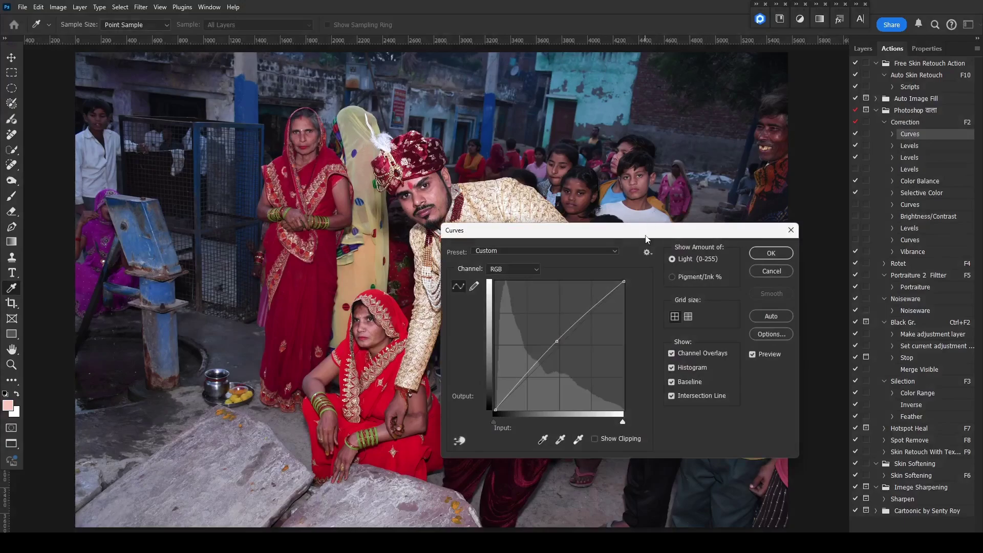
{"action": "left_click_drag", "start_coordinate": [647, 237], "coordinate": [709, 281]}
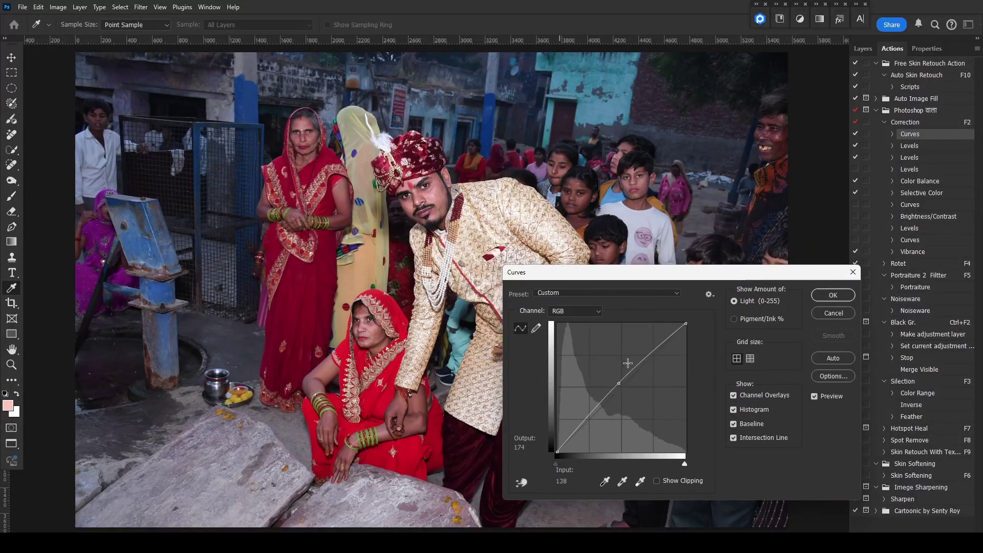
{"action": "left_click_drag", "start_coordinate": [619, 383], "coordinate": [618, 381]}
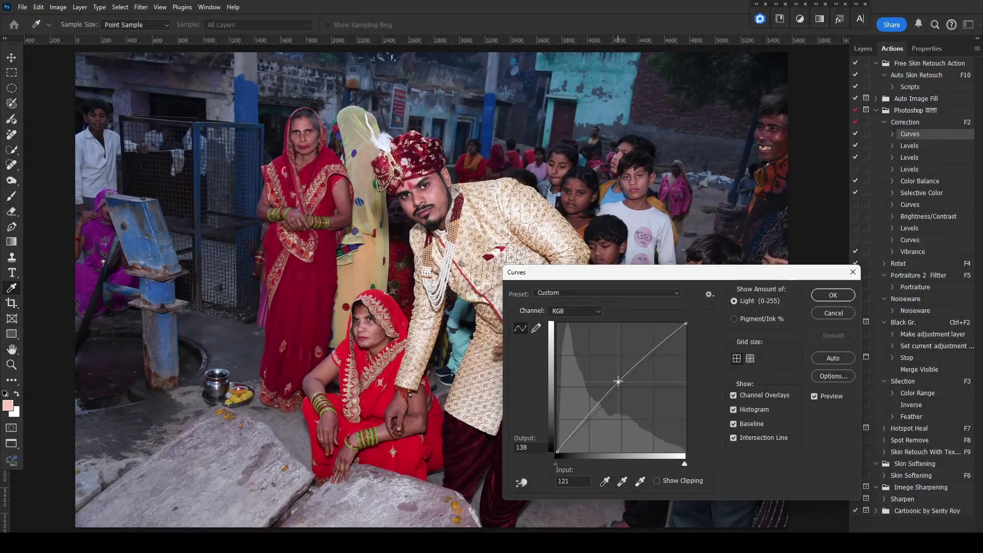
{"action": "left_click", "coordinate": [834, 295]}
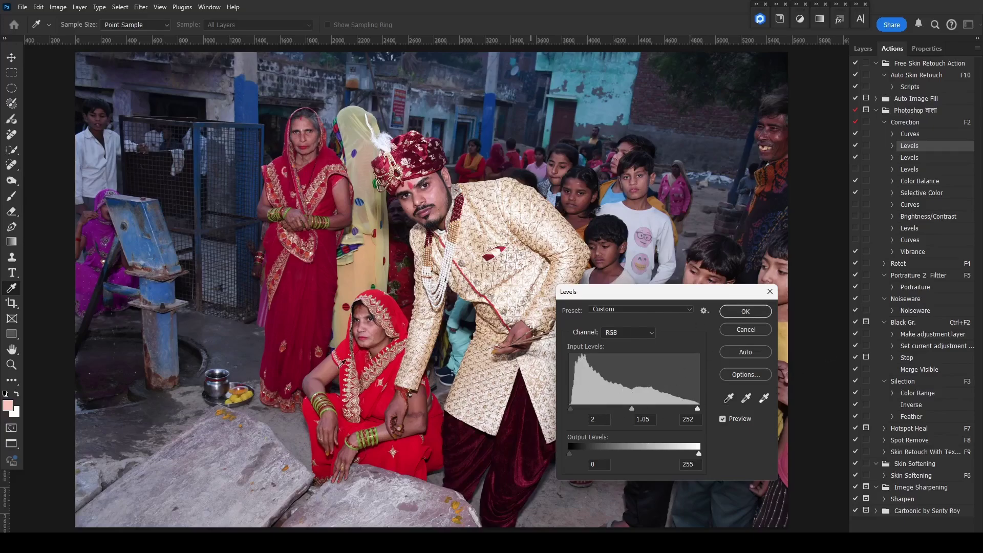
{"action": "left_click", "coordinate": [745, 312]}
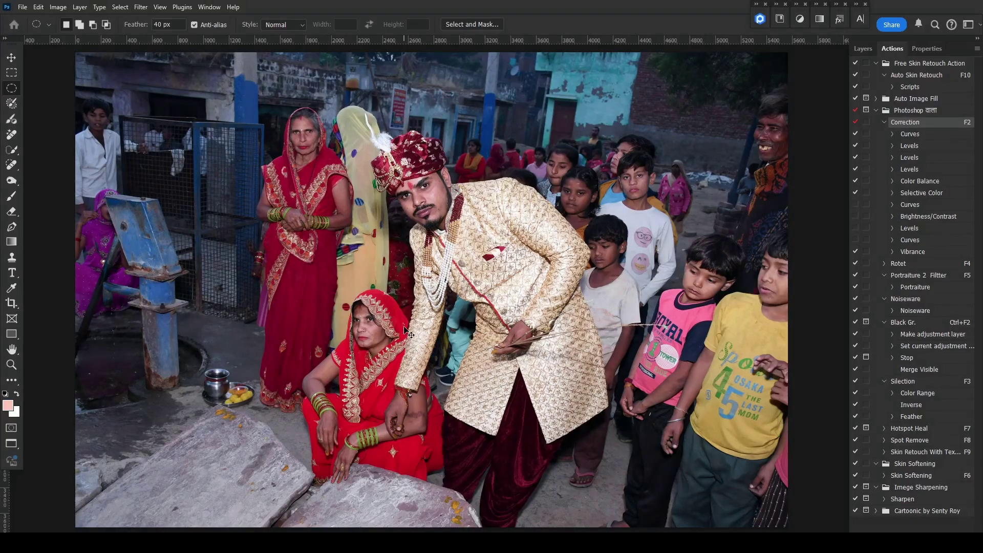
Review the Correction action's Color Balance settings for midtones and highlights and accept them
{"action": "double_click", "coordinate": [916, 182]}
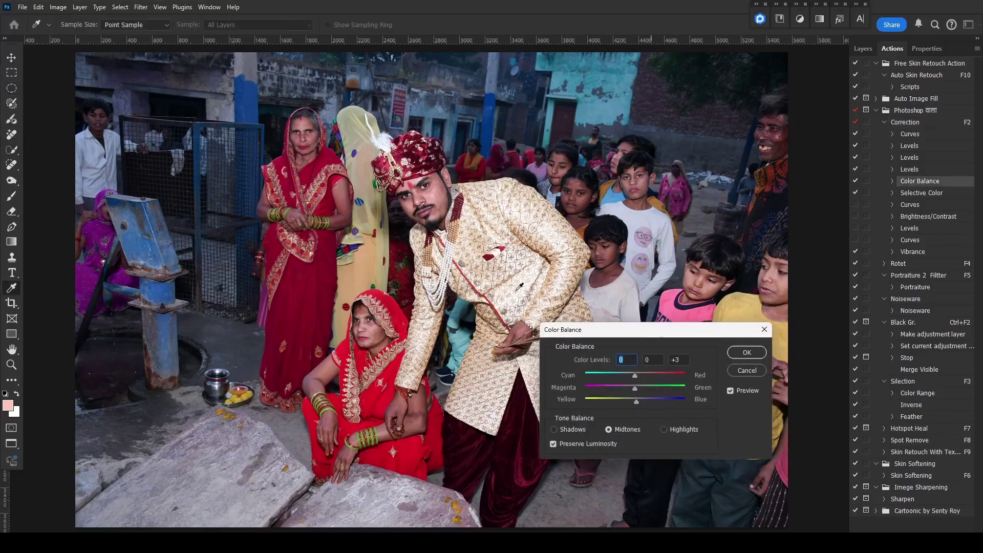
{"action": "double_click", "coordinate": [678, 361]}
{"action": "left_click", "coordinate": [685, 429]}
{"action": "left_click", "coordinate": [747, 352]}
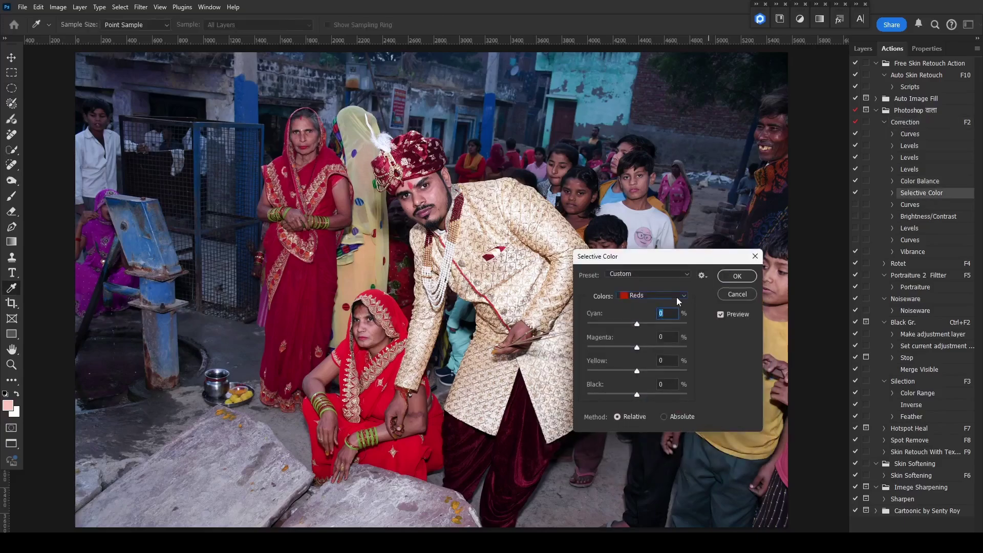
Review the Correction action's Selective Color settings in another color range, and check its Vibrance settings
{"action": "left_click", "coordinate": [677, 297]}
{"action": "left_click", "coordinate": [630, 313]}
{"action": "left_click", "coordinate": [738, 277]}
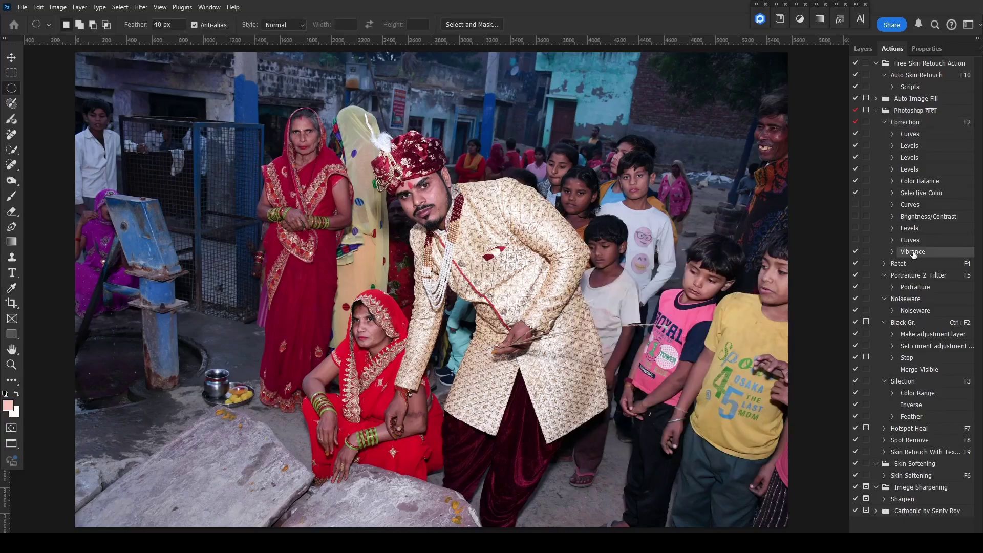
{"action": "left_click", "coordinate": [675, 306]}
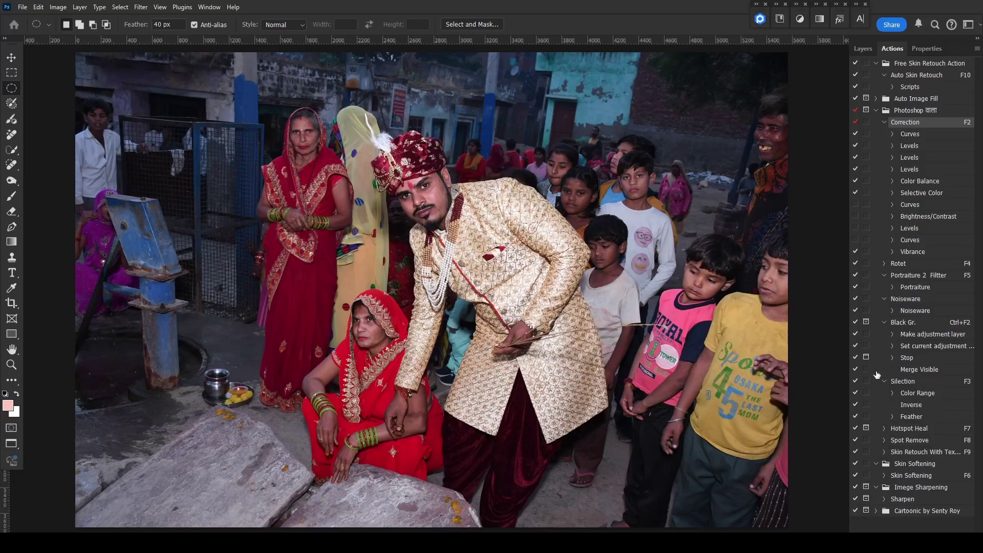
Set the Silection action's Color Range to Highlights with fuzziness 66 and range 255, then clear the resulting selection
{"action": "double_click", "coordinate": [917, 394]}
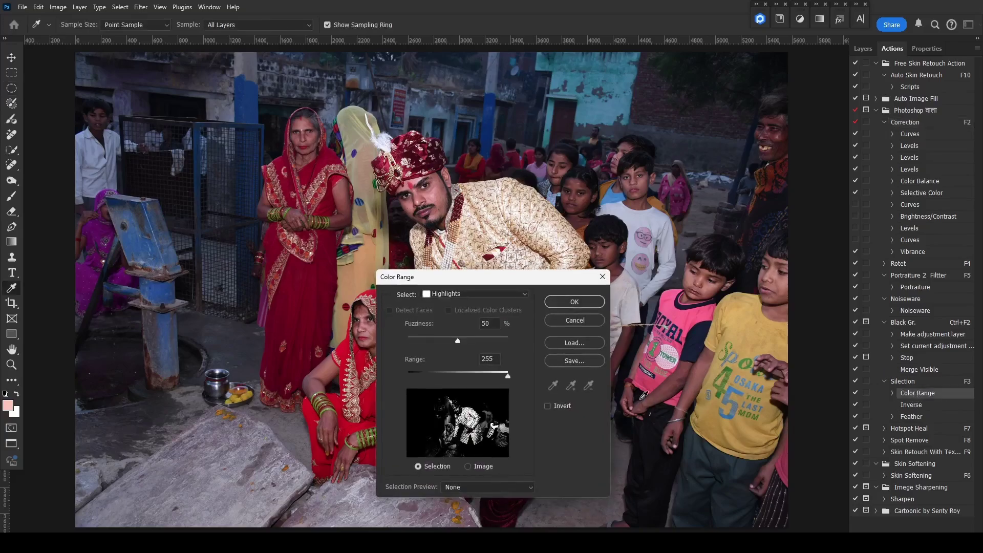
{"action": "left_click_drag", "start_coordinate": [485, 284], "coordinate": [651, 285]}
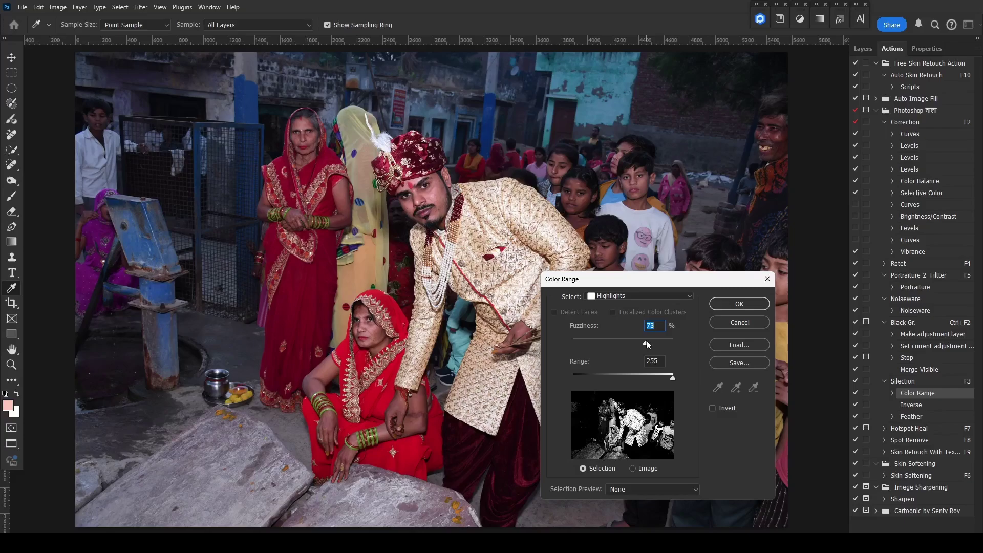
{"action": "left_click_drag", "start_coordinate": [648, 345], "coordinate": [643, 344]}
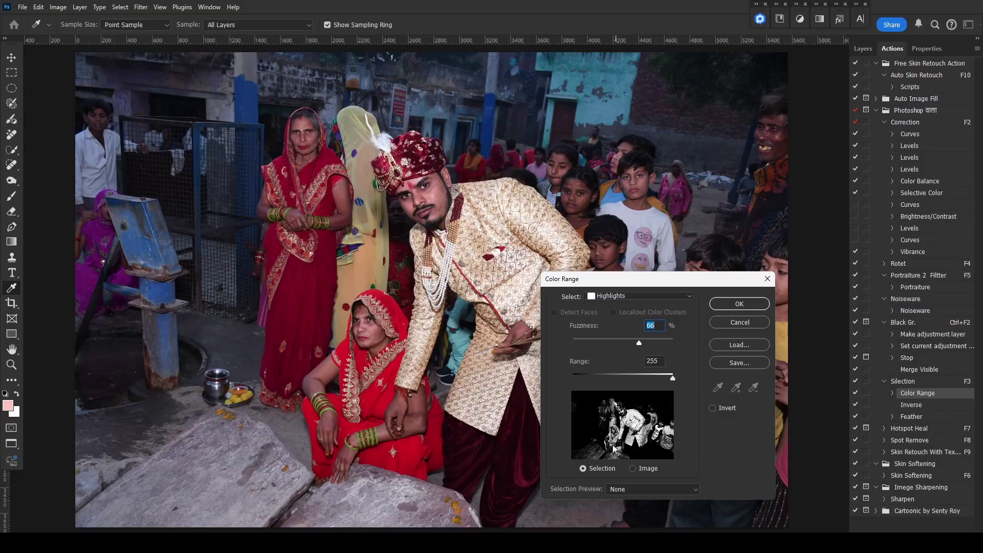
{"action": "left_click", "coordinate": [740, 305]}
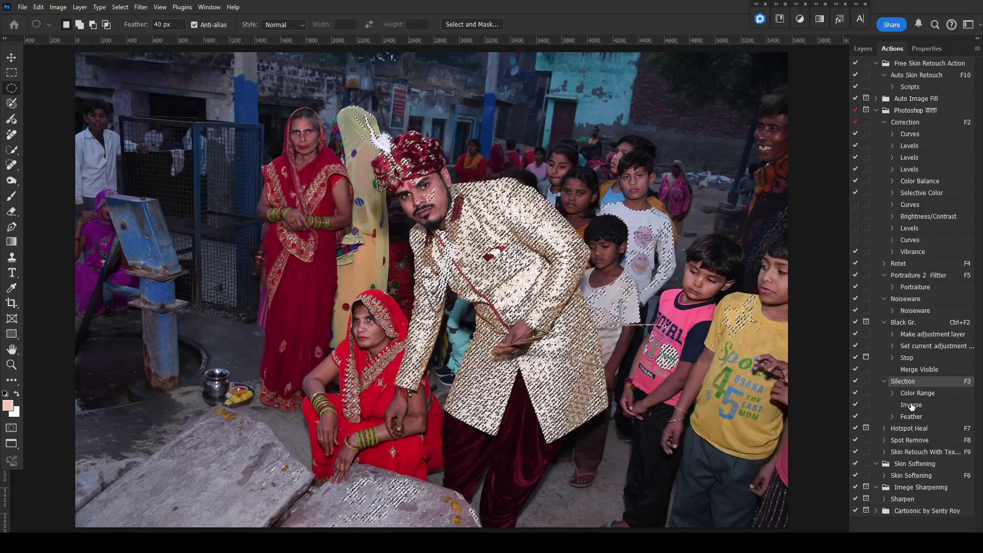
{"action": "key", "text": "ctrl+d"}
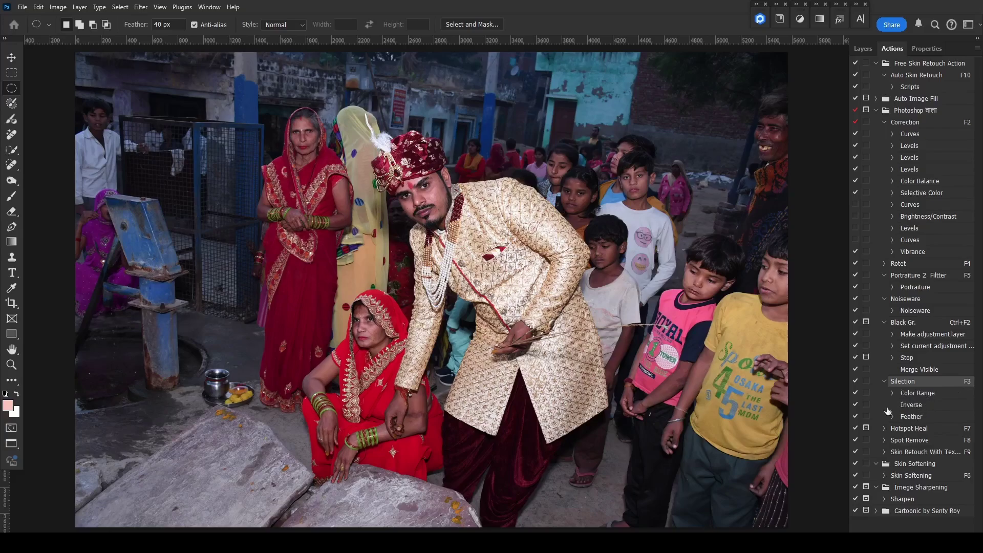
Run the Silection action and the Correction action on the wedding photo, then deselect
{"action": "key", "text": "F3"}
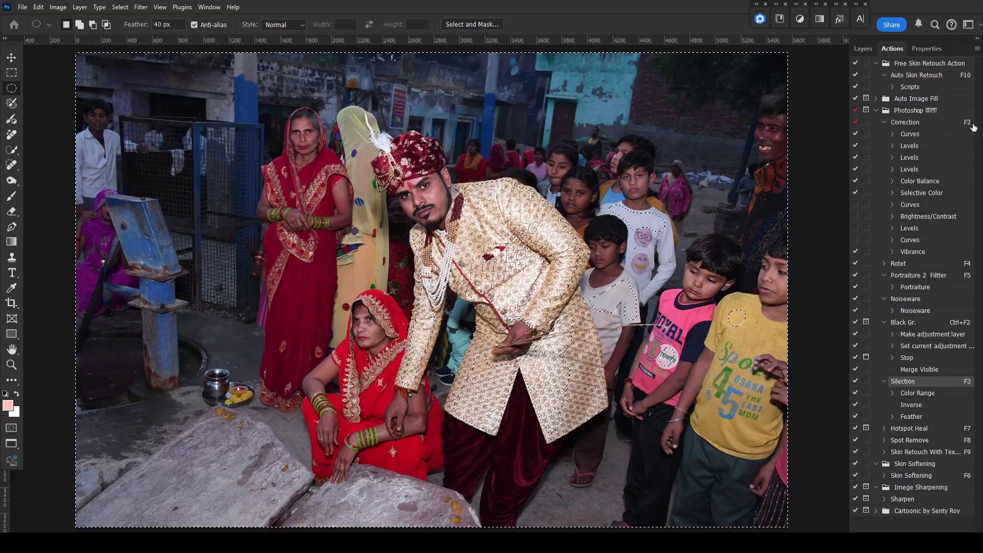
{"action": "key", "text": "F2"}
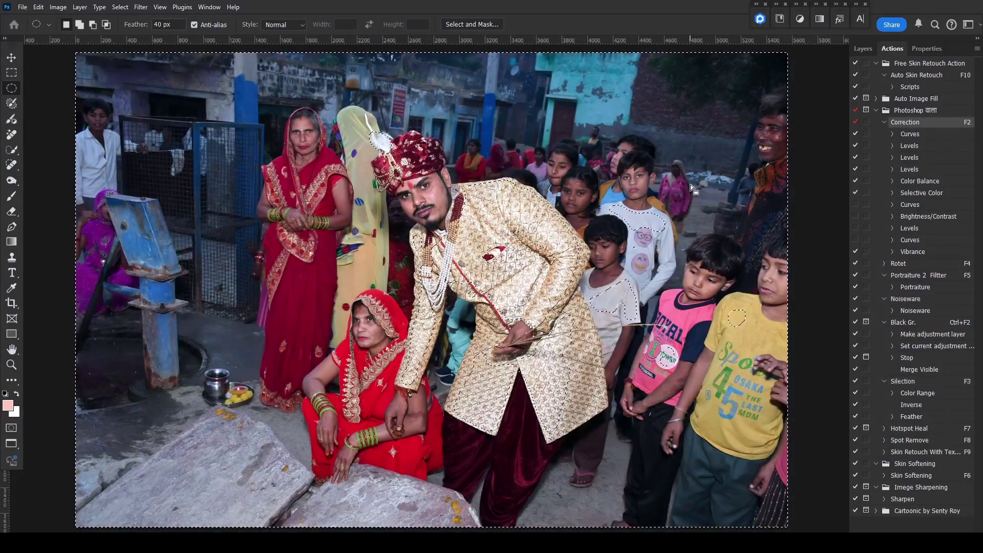
{"action": "key", "text": "ctrl+d"}
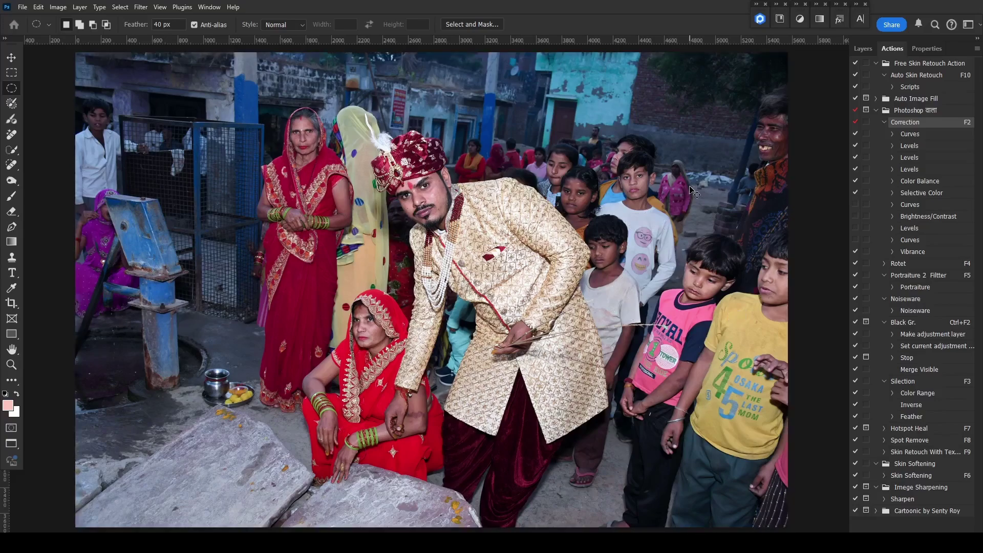
Compare the corrected photo with its original by repeatedly reverting and restoring it, including a closer view of the groom
{"action": "key", "text": "F12"}
{"action": "key", "text": "ctrl+z"}
{"action": "key", "text": "F12"}
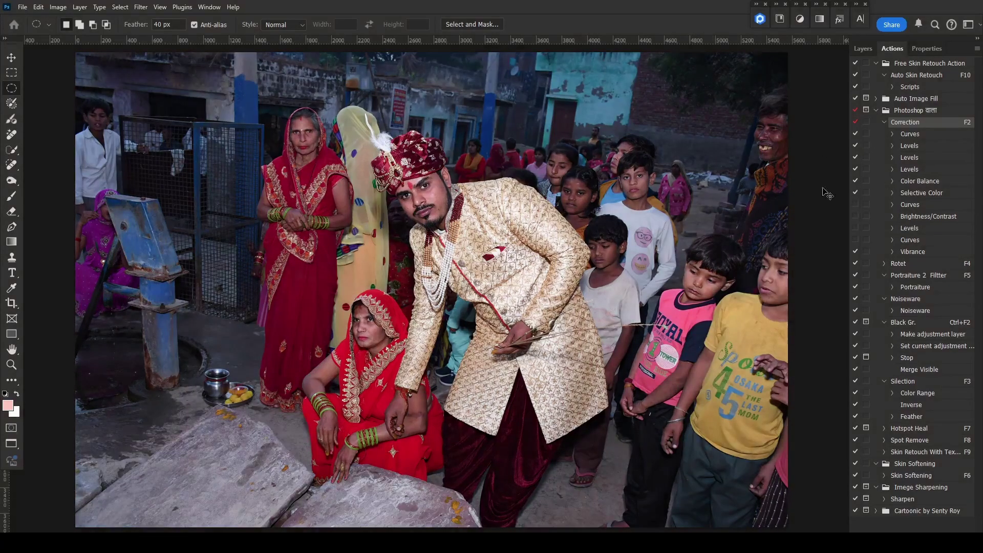
{"action": "key", "text": "ctrl+z"}
{"action": "key", "text": "F12"}
{"action": "key", "text": "ctrl+z"}
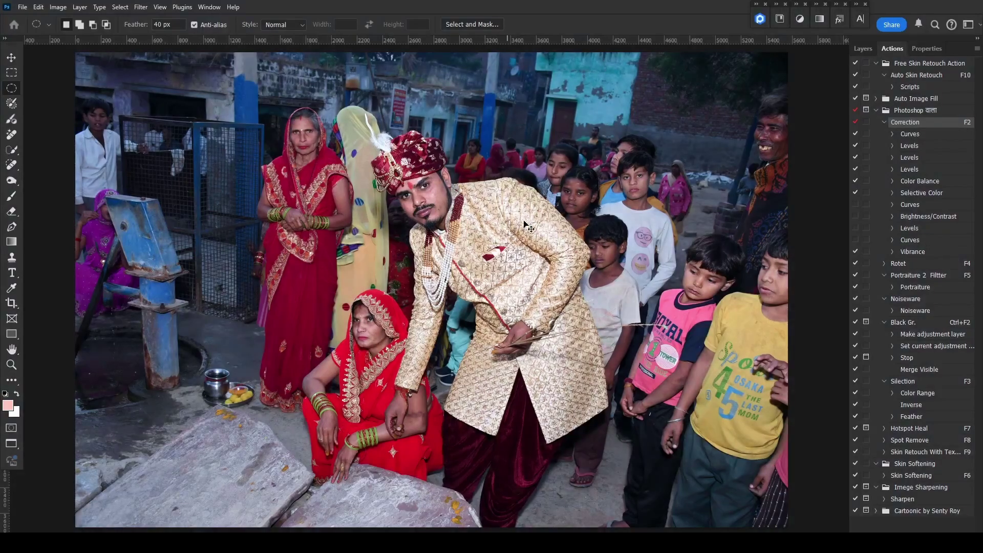
{"action": "key", "text": "F12"}
{"action": "key", "text": "ctrl+z"}
{"action": "key", "text": "ctrl+plus"}
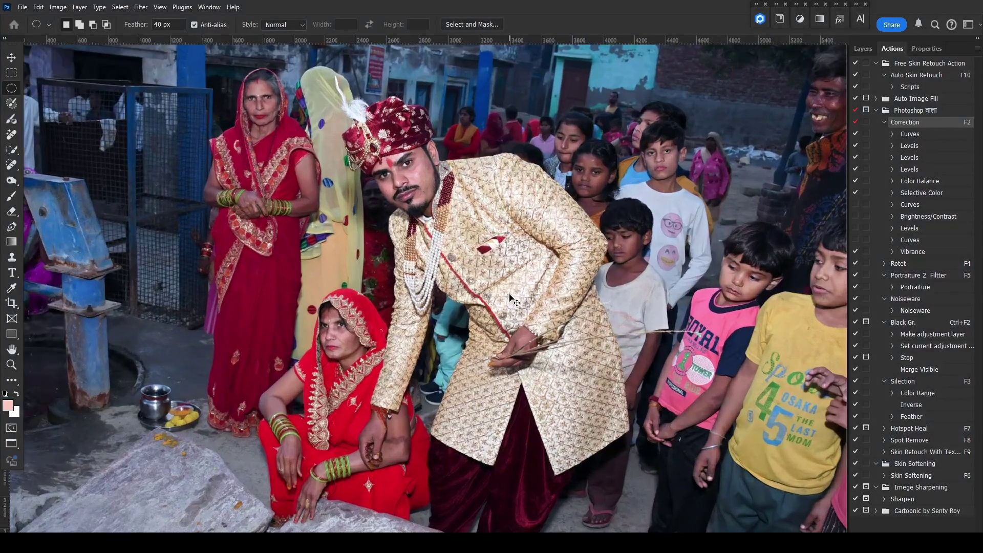
{"action": "key", "text": "F12"}
{"action": "key", "text": "ctrl+z"}
{"action": "key", "text": "F12"}
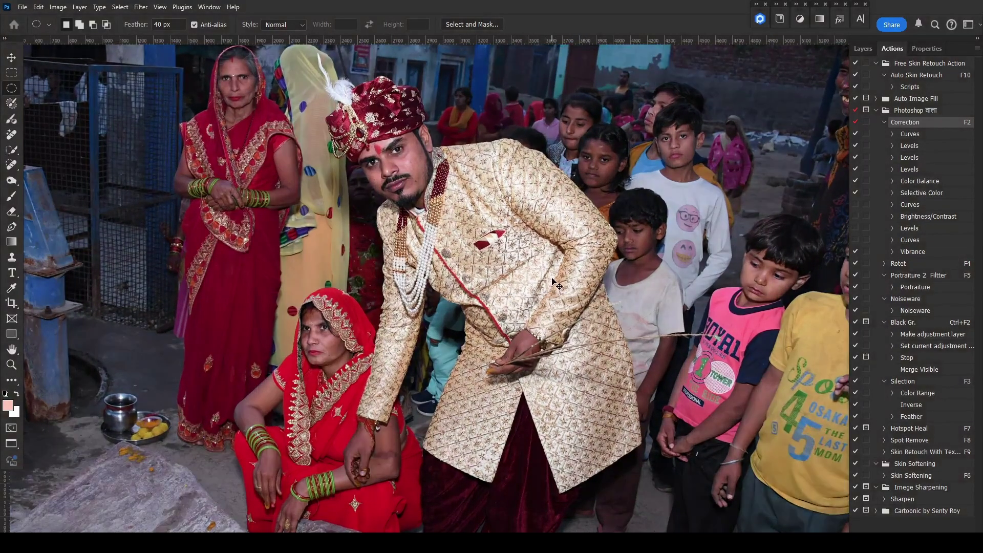
{"action": "key", "text": "ctrl+z"}
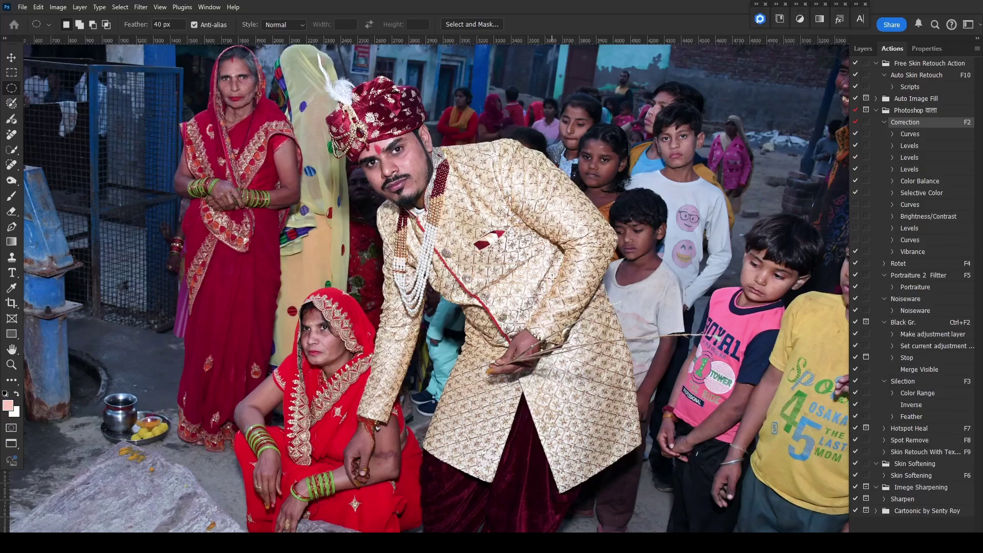
Select the non-highlight areas with the Silection action, set the Levels white input to 234, and deselect
{"action": "key", "text": "F3"}
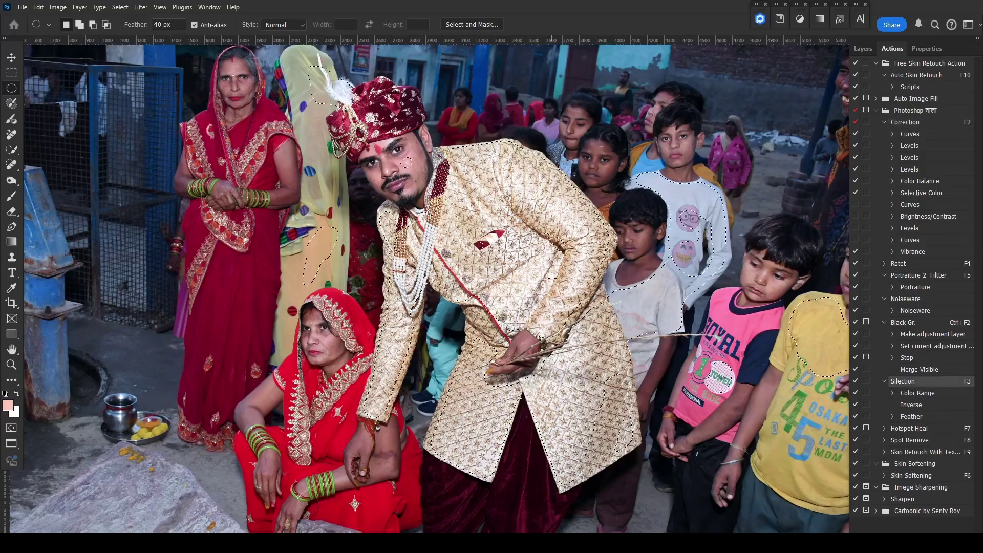
{"action": "key", "text": "ctrl+l"}
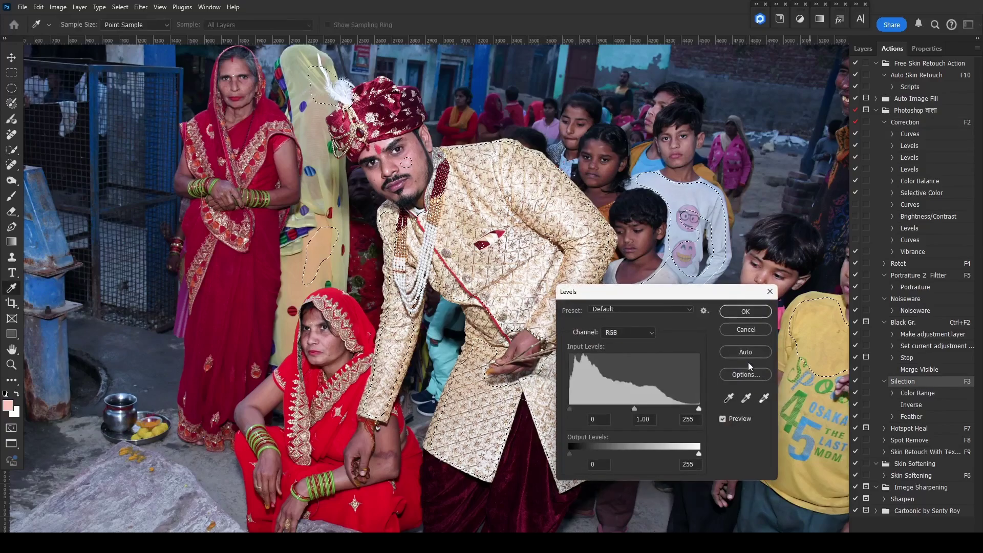
{"action": "left_click_drag", "start_coordinate": [698, 409], "coordinate": [690, 410]}
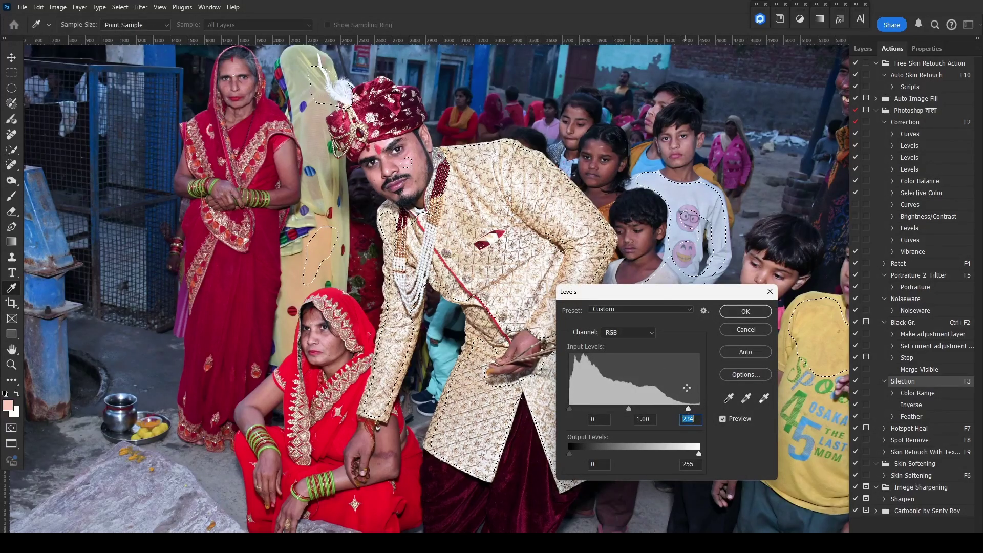
{"action": "left_click", "coordinate": [746, 312]}
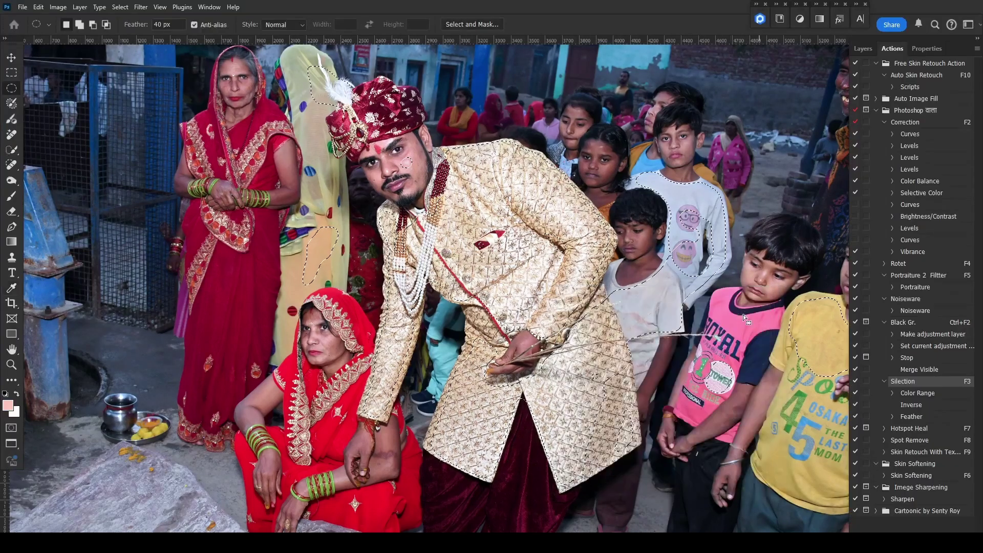
{"action": "key", "text": "ctrl+d"}
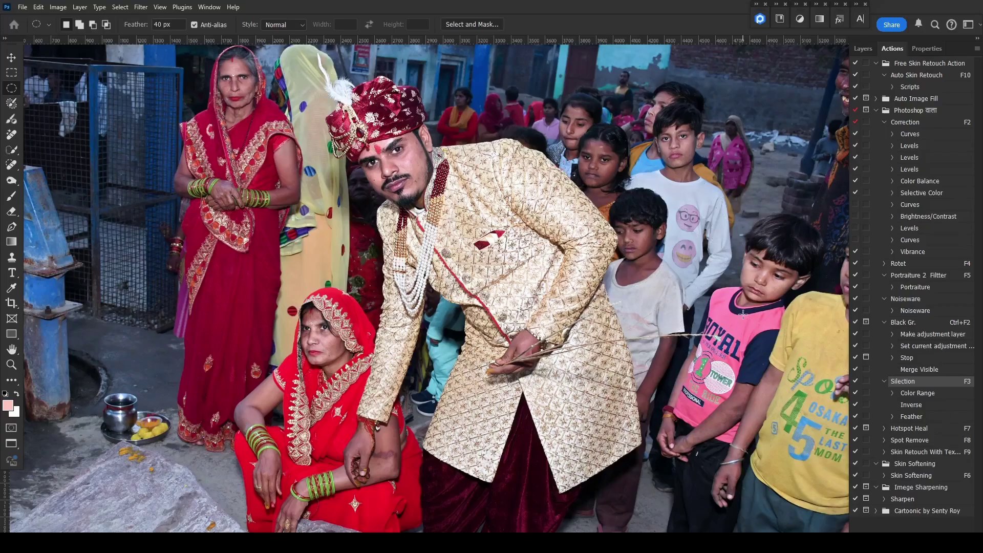
Compare the Levels-brightened photo with the original by reverting and restoring it, ending on the edited version
{"action": "key", "text": "F12"}
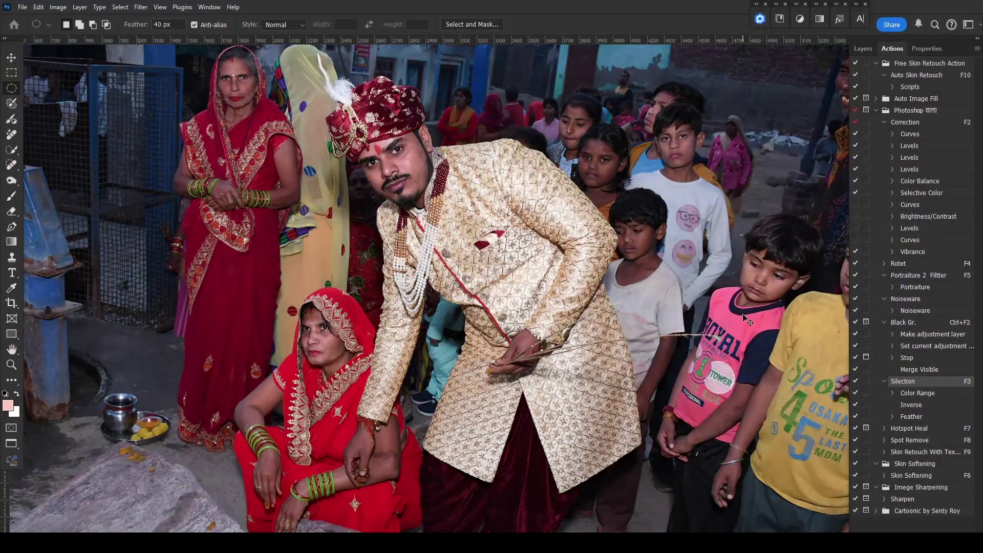
{"action": "key", "text": "ctrl+z"}
{"action": "key", "text": "F12"}
{"action": "scroll", "coordinate": [633, 301], "scroll_direction": "down", "scroll_amount": 3}
{"action": "key", "text": "ctrl+z"}
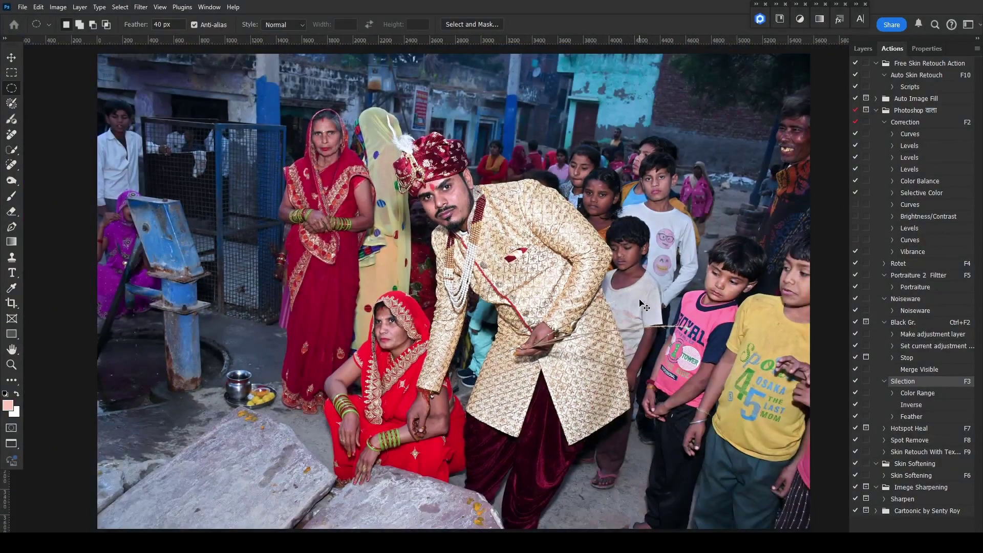
Save the corrected photo and bring up the next photo of the groom kneeling at the stone slab
{"action": "key", "text": "ctrl+s"}
{"action": "key", "text": "Return"}
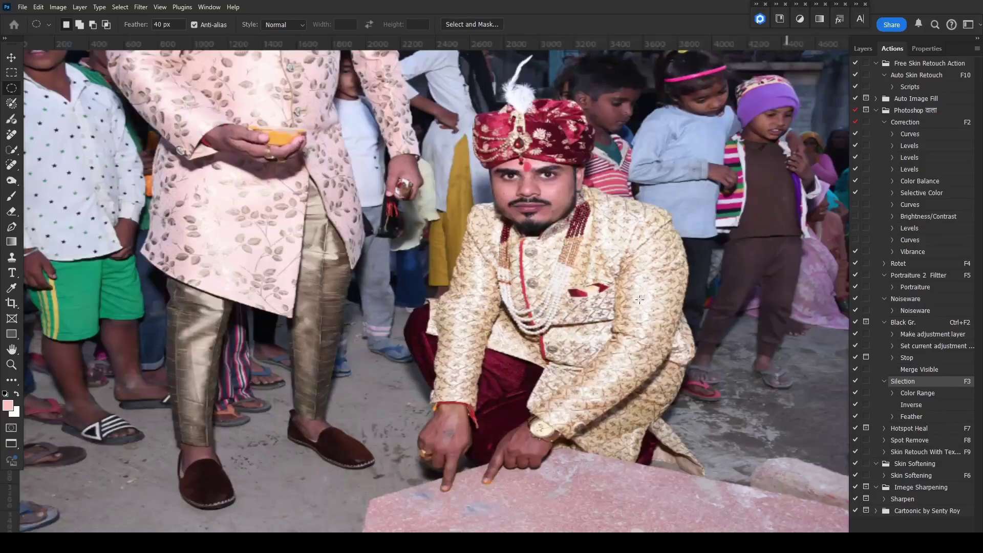
{"action": "scroll", "coordinate": [640, 299], "scroll_direction": "down", "scroll_amount": 3}
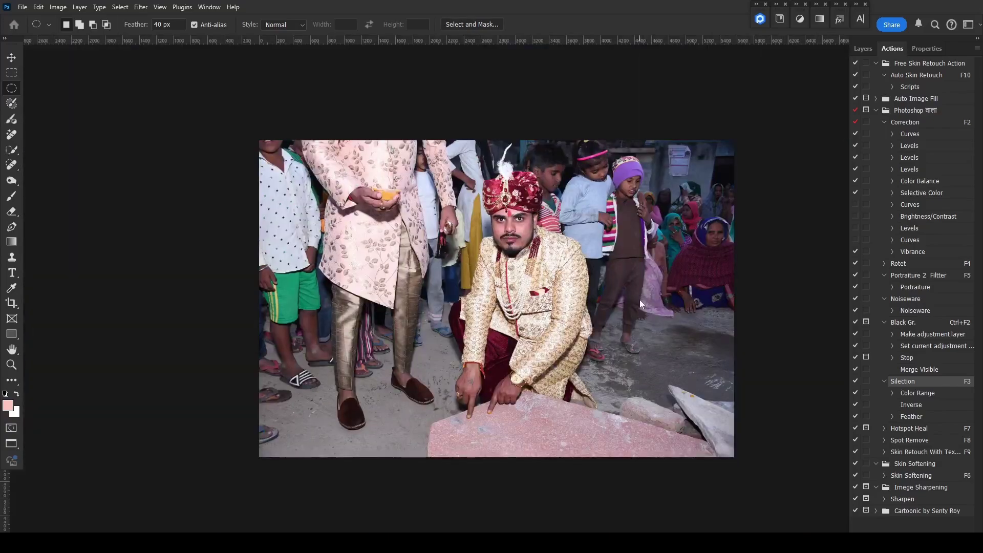
{"action": "scroll", "coordinate": [452, 228], "scroll_direction": "up", "scroll_amount": 3}
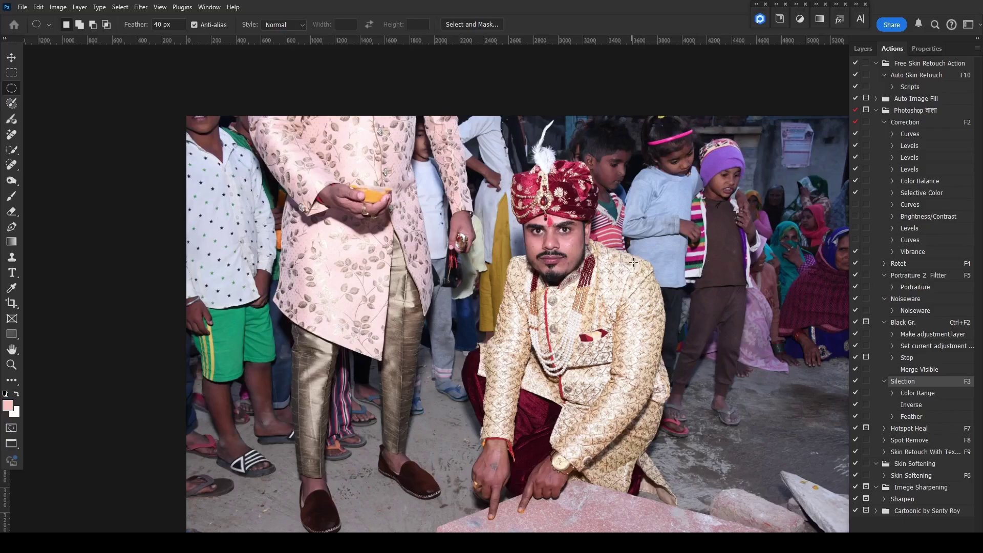
{"action": "scroll", "coordinate": [562, 254], "scroll_direction": "up", "scroll_amount": 2}
{"action": "scroll", "coordinate": [569, 287], "scroll_direction": "down", "scroll_amount": 3}
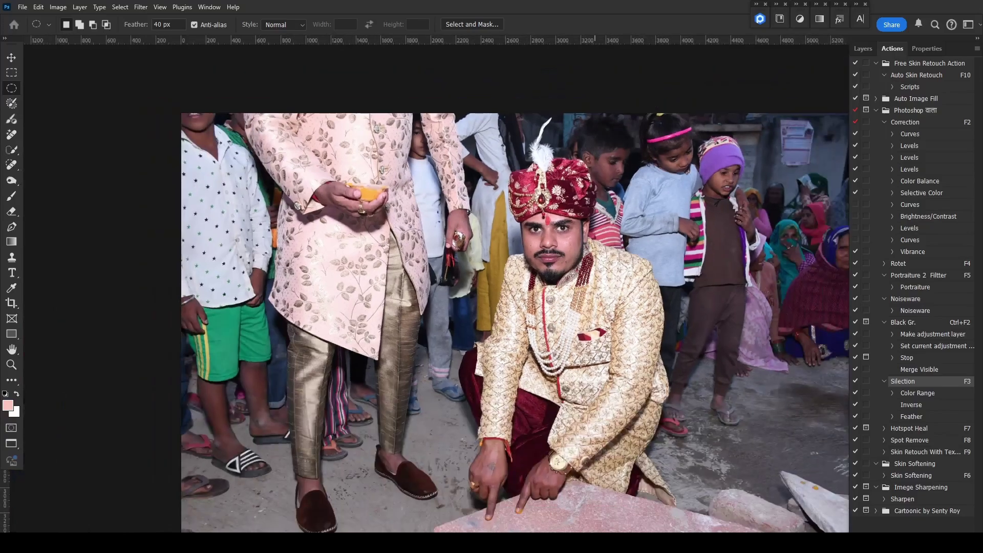
Select the non-highlight areas of the kneeling groom photo with the Silection action, run the Correction action, and deselect
{"action": "scroll", "coordinate": [581, 364], "scroll_direction": "up", "scroll_amount": 2}
{"action": "scroll", "coordinate": [581, 364], "scroll_direction": "up", "scroll_amount": 1}
{"action": "scroll", "coordinate": [554, 203], "scroll_direction": "down", "scroll_amount": 1}
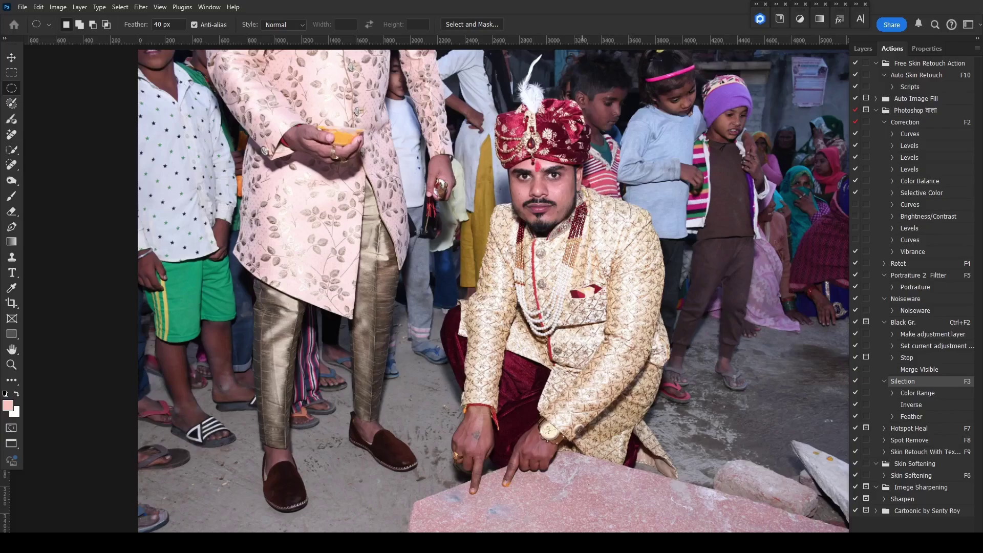
{"action": "key", "text": "F3"}
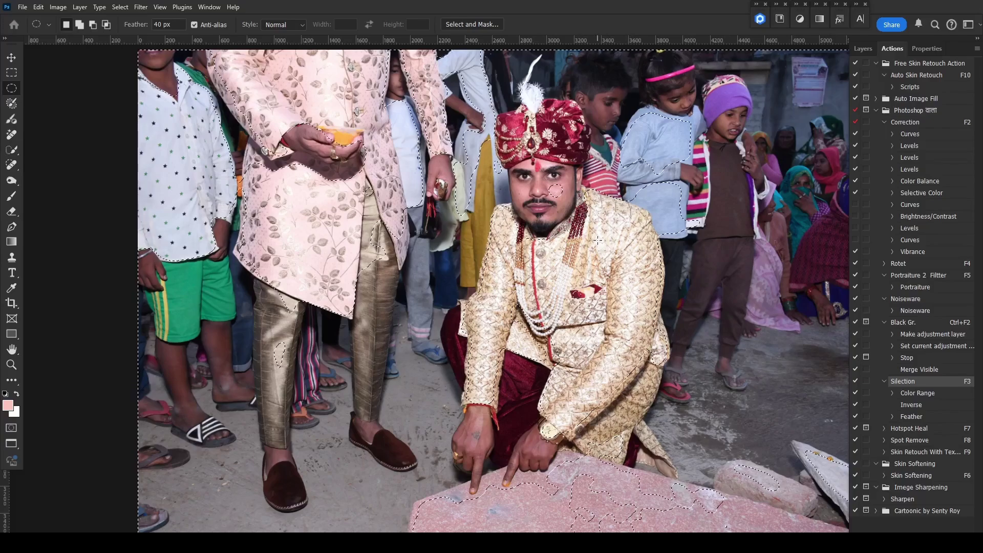
{"action": "key", "text": "F2"}
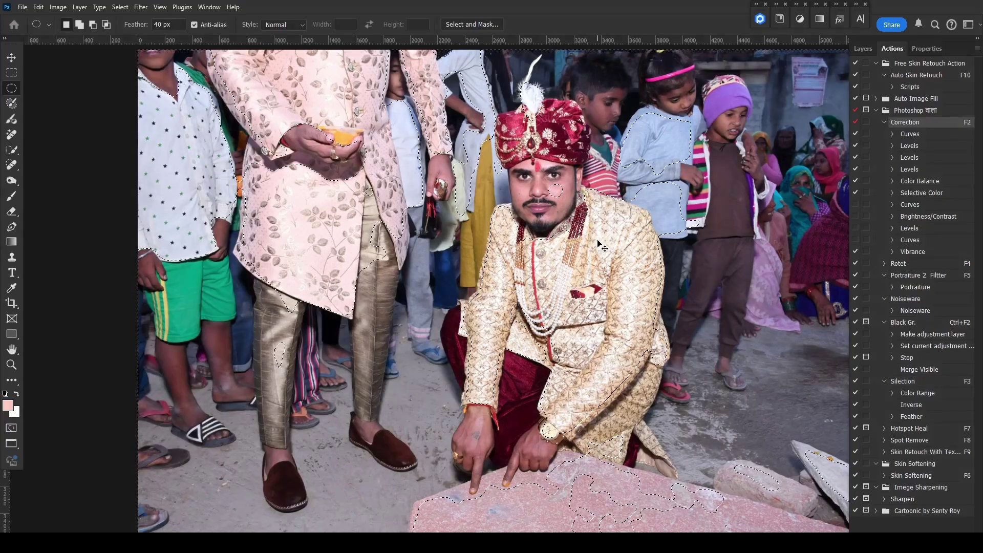
{"action": "key", "text": "ctrl+d"}
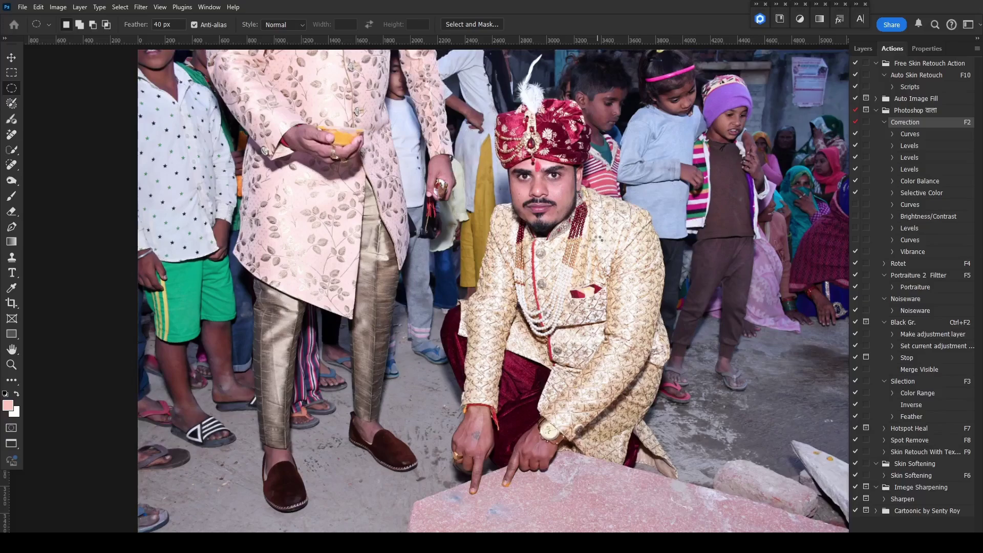
Compare the corrected kneeling groom photo with its earlier state by reverting and restoring it, ending on the edited version
{"action": "key", "text": "ctrl+z"}
{"action": "key", "text": "ctrl+shift+z"}
{"action": "key", "text": "ctrl+z"}
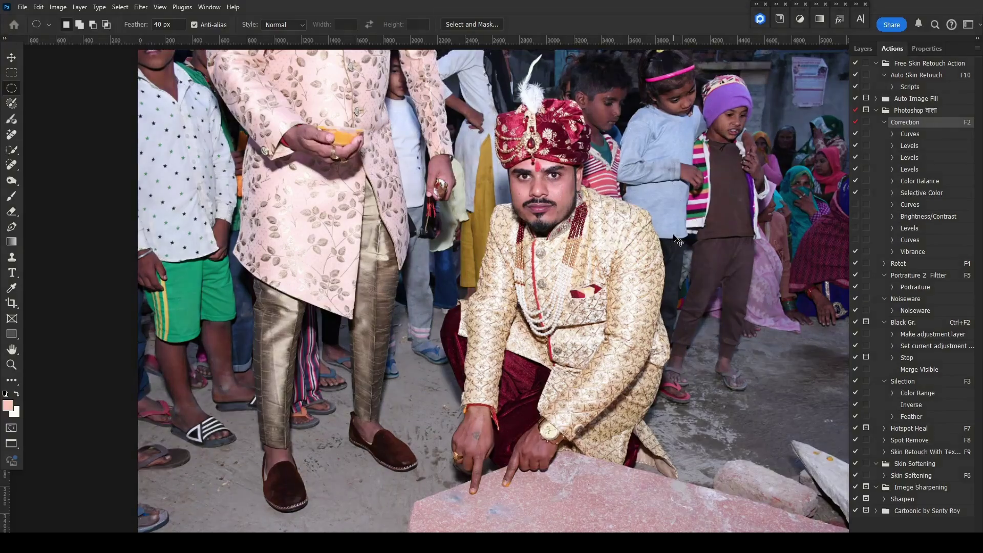
{"action": "key", "text": "ctrl+shift+z"}
Apply Selective Color to the kneeling groom photo with Yellow at -15% in the Yellows range
{"action": "key", "text": "alt+i"}
{"action": "key", "text": "j"}
{"action": "key", "text": "s"}
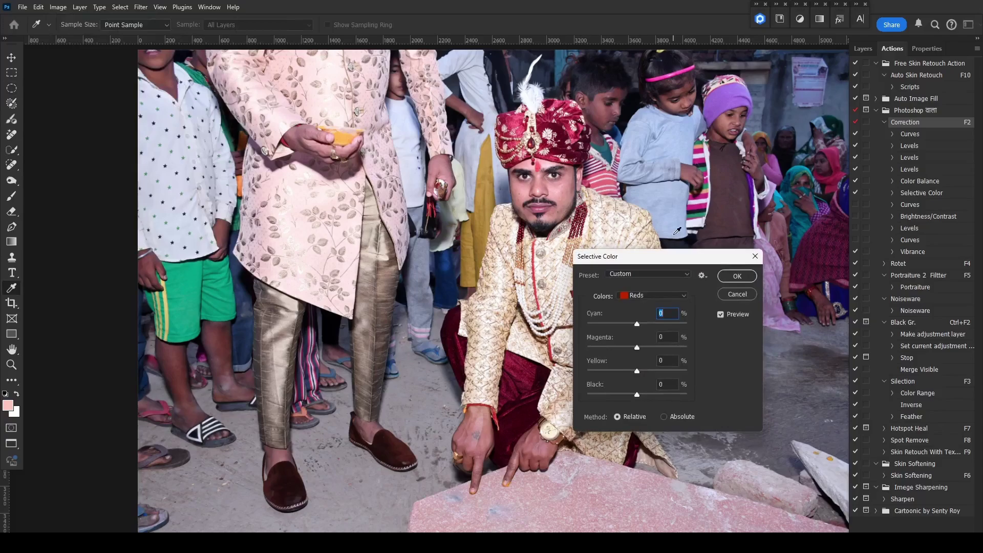
{"action": "left_click", "coordinate": [664, 296]}
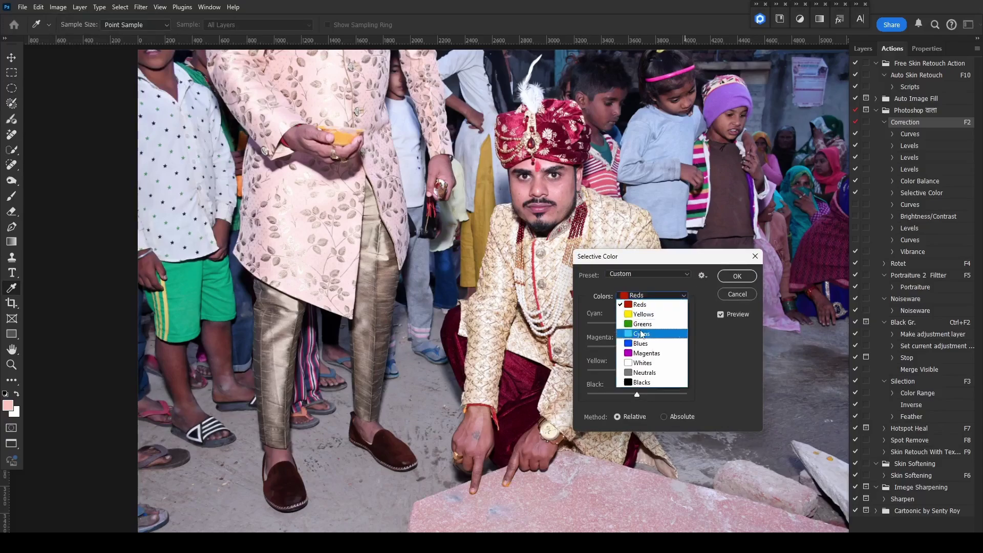
{"action": "left_click", "coordinate": [641, 312]}
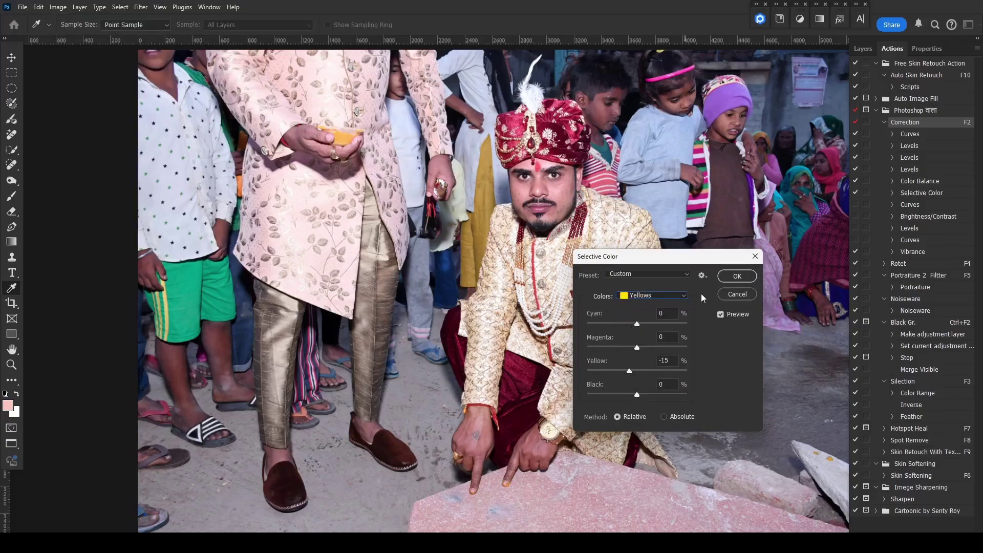
{"action": "left_click", "coordinate": [737, 277]}
{"action": "key", "text": "m"}
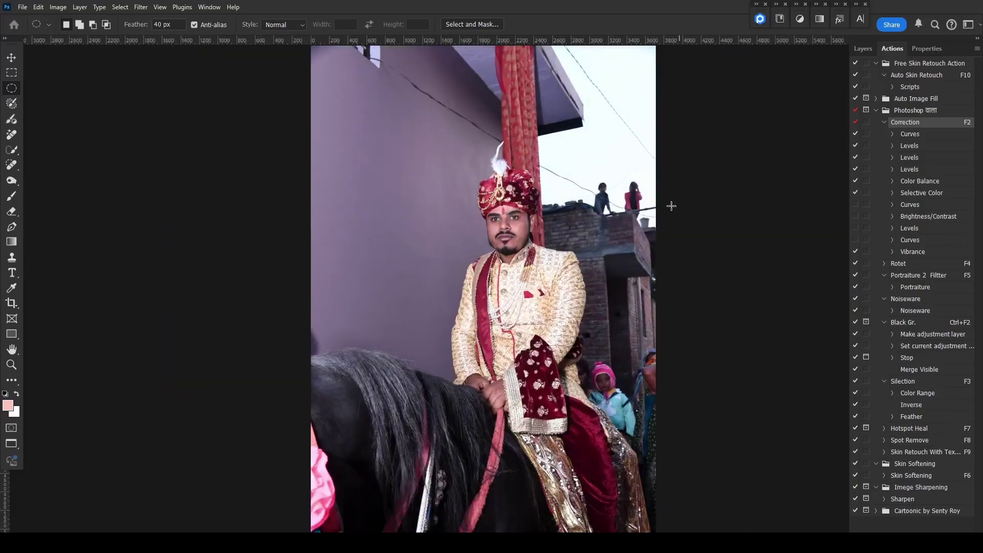
Run the Silection and Correction actions on the photo of the groom on horseback and on the one of him standing beside the horse
{"action": "key", "text": "F3"}
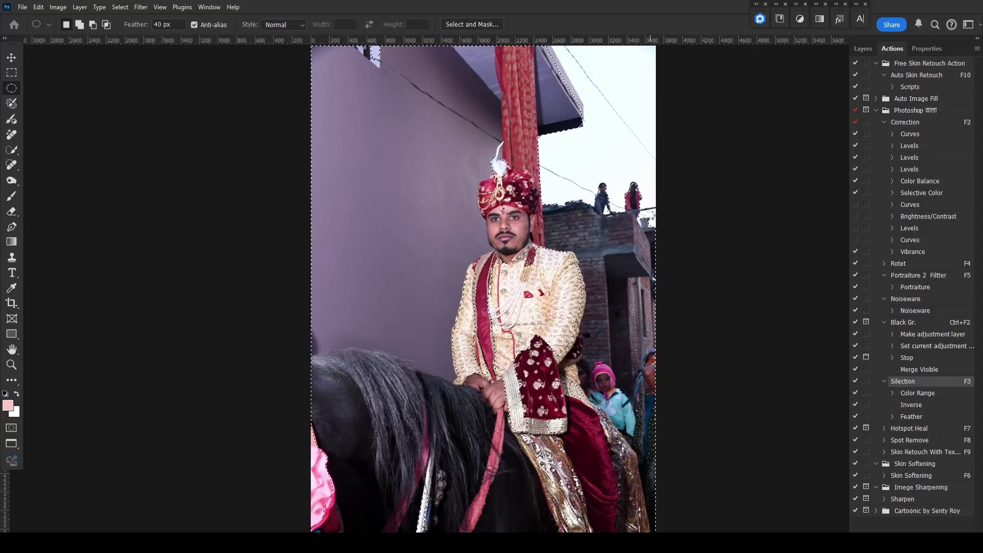
{"action": "key", "text": "F2"}
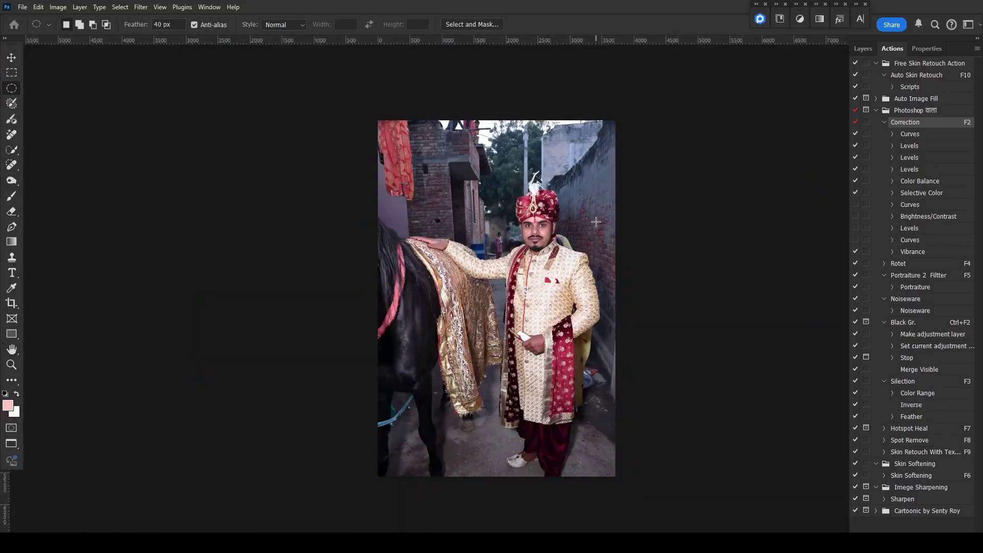
{"action": "key", "text": "F3"}
{"action": "key", "text": "F2"}
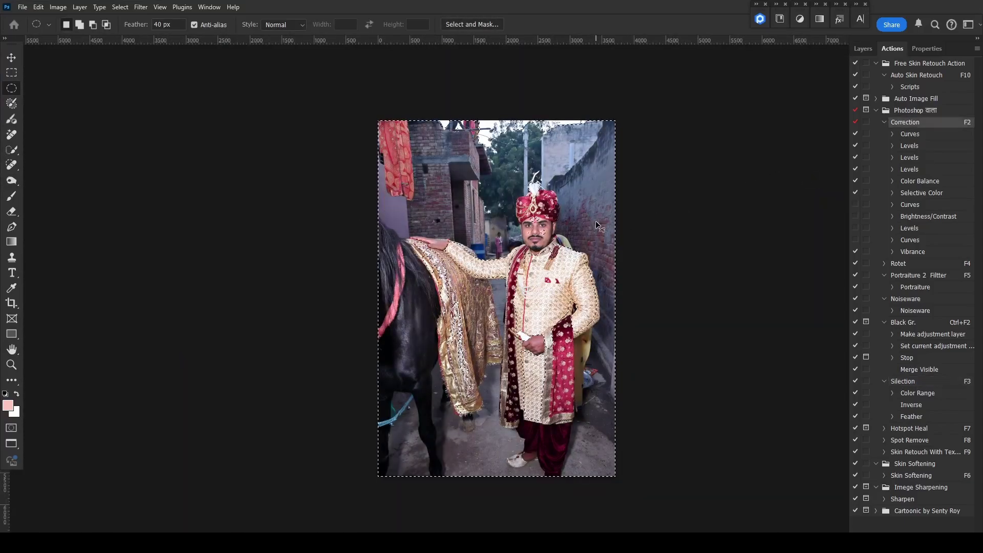
{"action": "scroll", "coordinate": [546, 235], "scroll_direction": "up", "scroll_amount": 5}
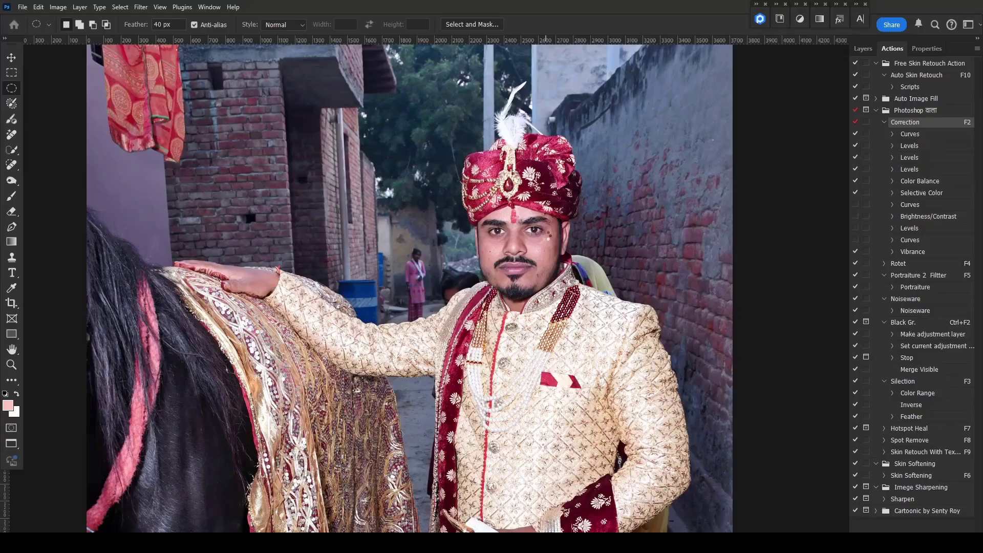
Compare the photo of the groom beside the horse before and after correction by repeatedly reverting and restoring it
{"action": "key", "text": "ctrl+z"}
{"action": "key", "text": "ctrl+z"}
{"action": "key", "text": "ctrl+z"}
{"action": "key", "text": "ctrl+z"}
{"action": "key", "text": "ctrl+z"}
{"action": "key", "text": "ctrl+z"}
{"action": "key", "text": "ctrl+z"}
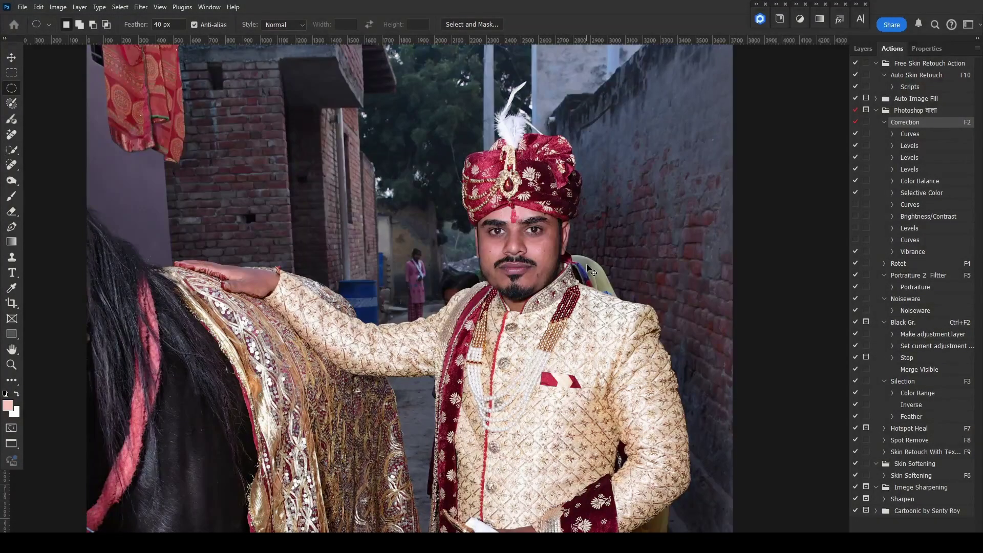
{"action": "key", "text": "ctrl+z"}
Select the groom's face with the Elliptical Marquee at 40 px feather, subtracting the beard area and parts of the upper face
{"action": "scroll", "coordinate": [553, 236], "scroll_direction": "up", "scroll_amount": 2}
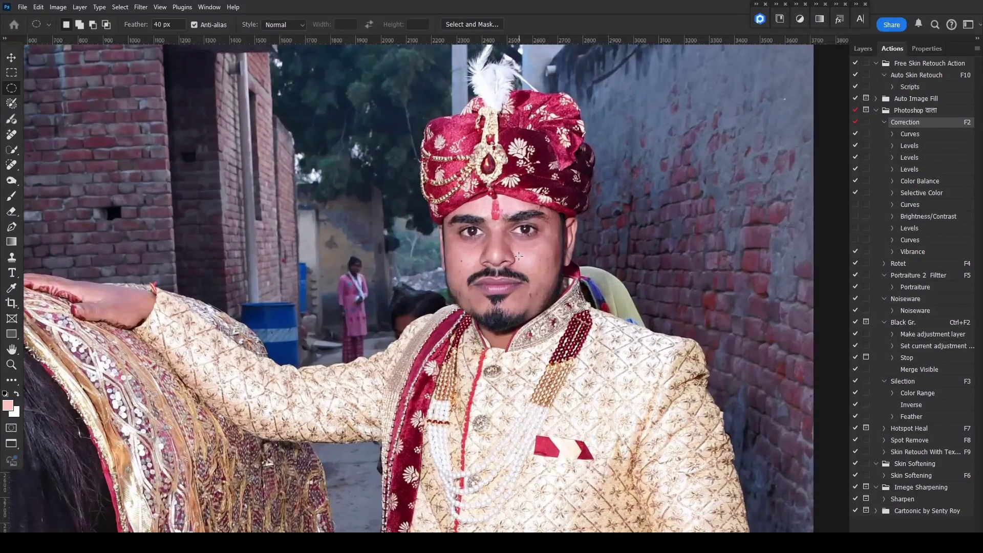
{"action": "left_click_drag", "start_coordinate": [428, 150], "coordinate": [574, 339]}
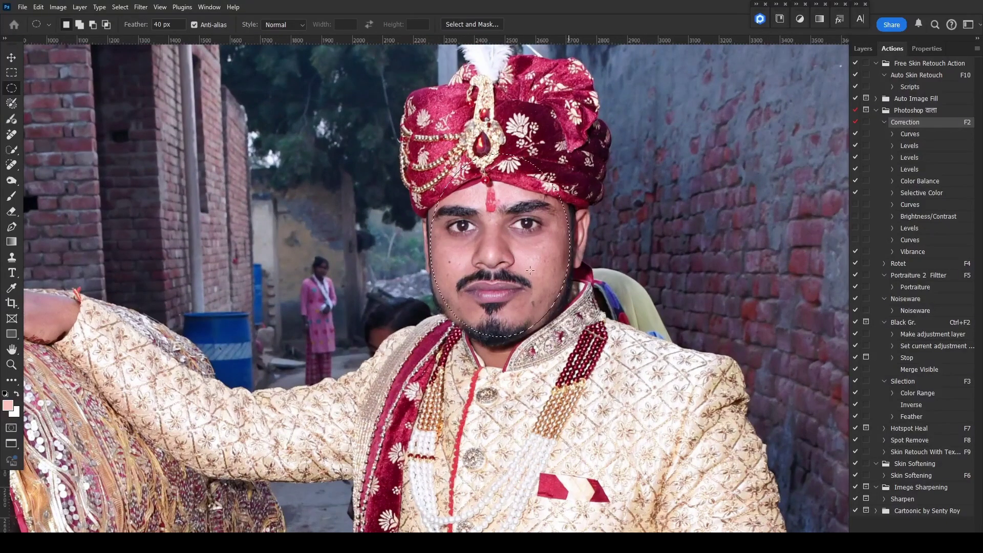
{"action": "left_click_drag", "start_coordinate": [446, 276], "coordinate": [542, 342]}
{"action": "left_click_drag", "start_coordinate": [500, 206], "coordinate": [558, 237]}
{"action": "left_click_drag", "start_coordinate": [428, 211], "coordinate": [507, 263]}
{"action": "left_click_drag", "start_coordinate": [479, 222], "coordinate": [493, 252]}
{"action": "left_click_drag", "start_coordinate": [567, 261], "coordinate": [566, 260]}
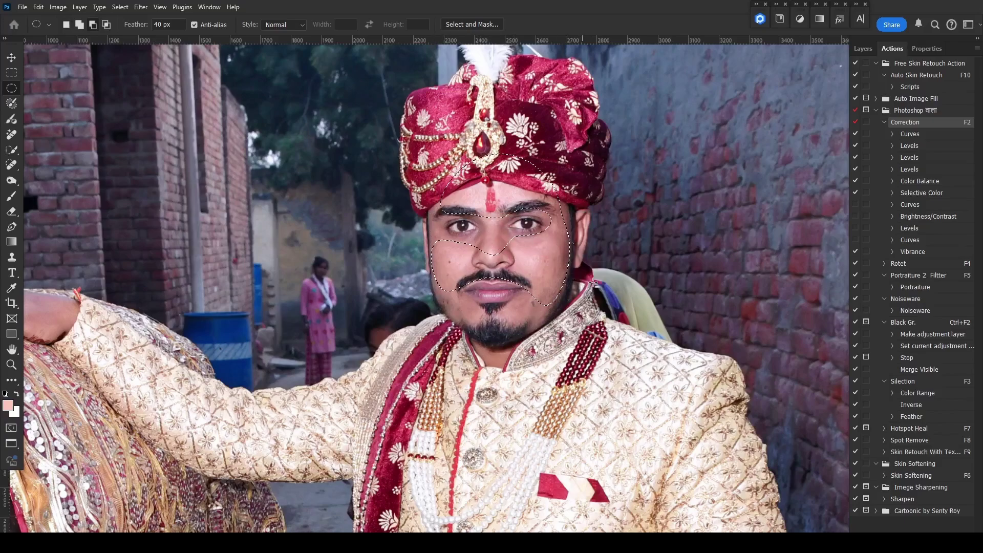
Darken the selected facial skin slightly with a Curves point at input 132, output 123, and deselect
{"action": "key", "text": "ctrl+m"}
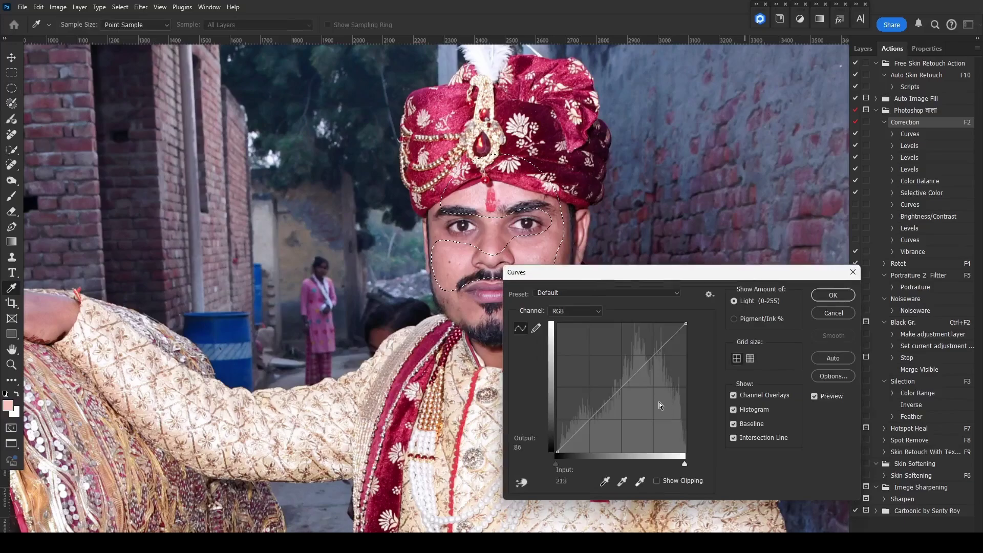
{"action": "left_click_drag", "start_coordinate": [624, 389], "coordinate": [622, 389]}
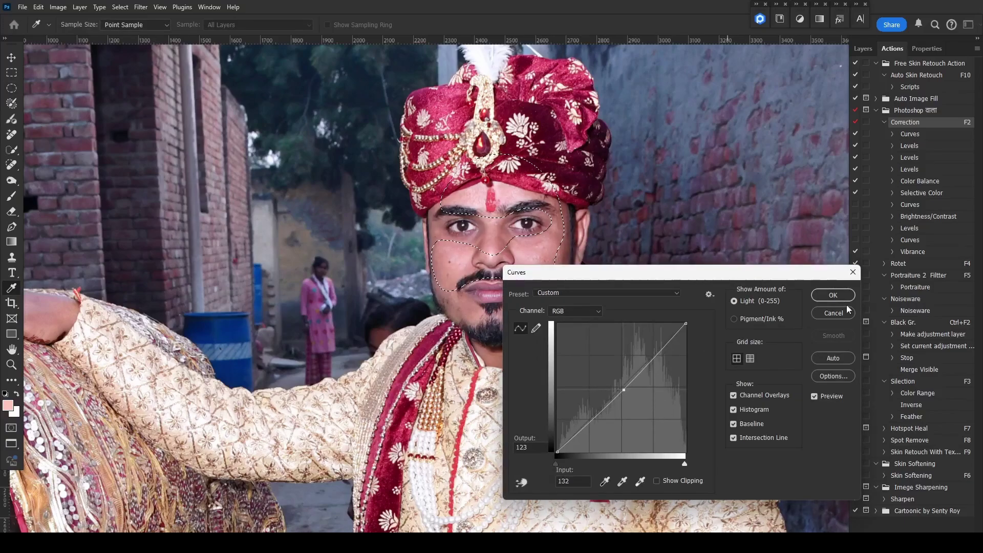
{"action": "left_click", "coordinate": [834, 295]}
{"action": "key", "text": "ctrl+d"}
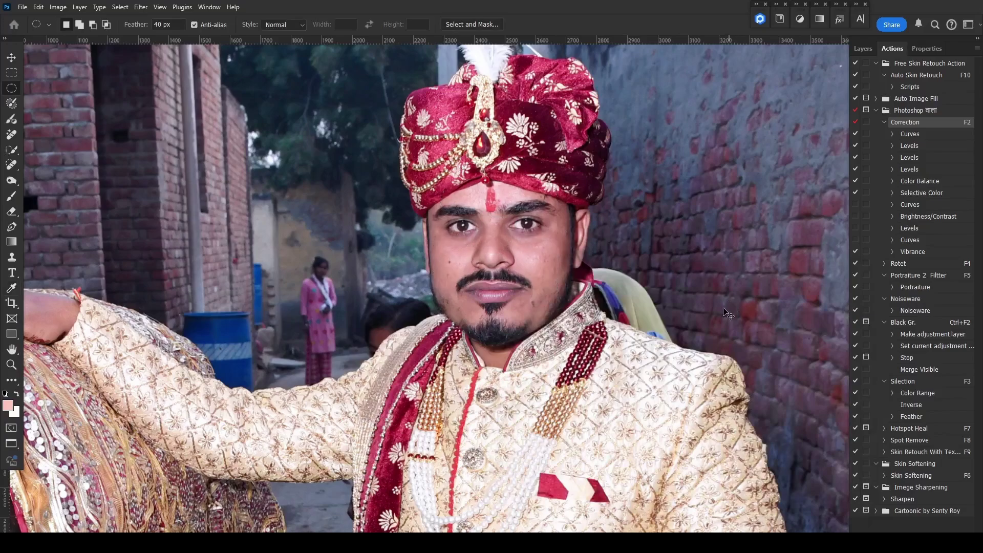
Sample the skin tone from the groom's cheek with the Brush tool and set the brush size to 50
{"action": "key", "text": "b"}
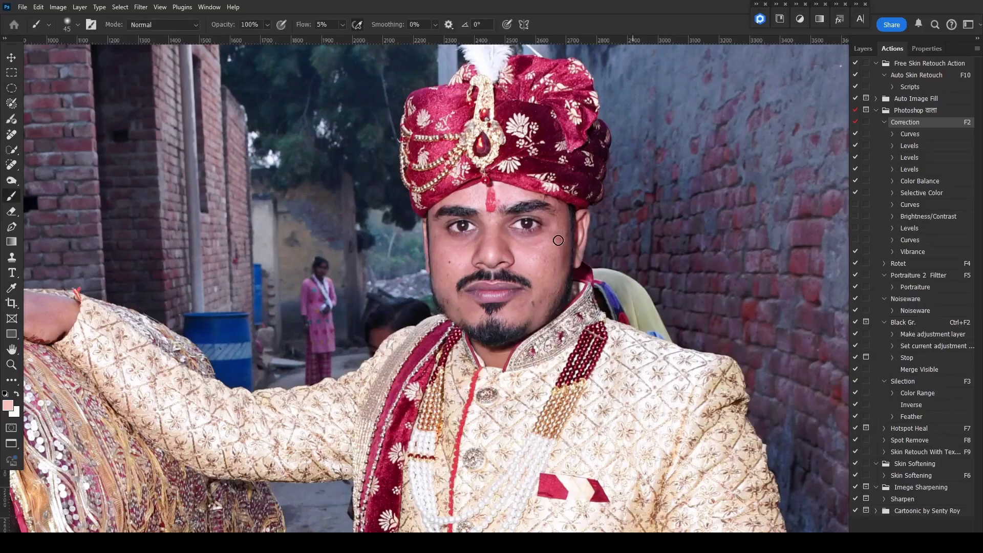
{"action": "left_click", "coordinate": [451, 253], "text": "alt"}
{"action": "key", "text": "bracketright"}
{"action": "key", "text": "bracketright"}
{"action": "key", "text": "bracketright"}
{"action": "key", "text": "bracketleft"}
{"action": "key", "text": "bracketleft"}
{"action": "right_click", "coordinate": [488, 236]}
{"action": "left_click", "coordinate": [507, 242]}
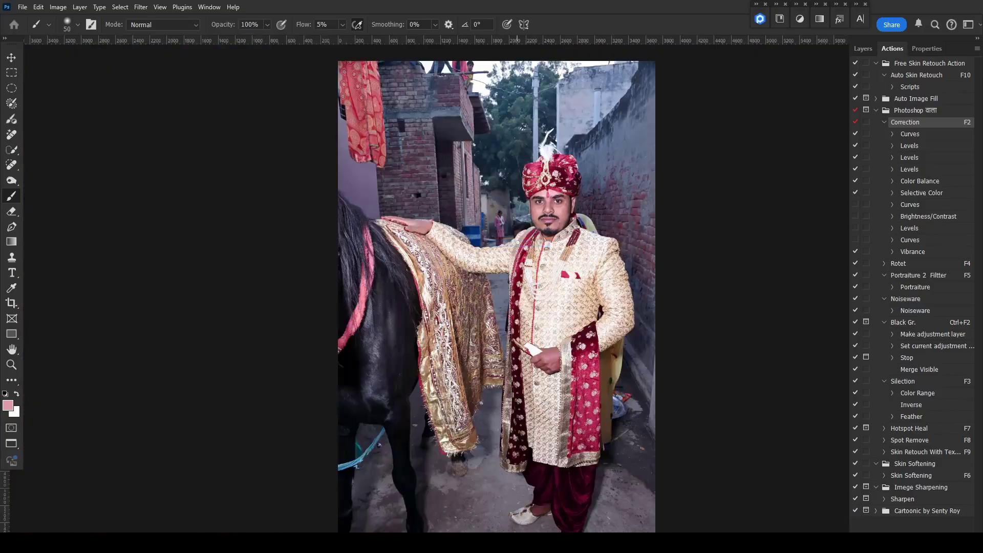
Compare the groom's retouched face with its earlier states by repeatedly reverting and restoring the edits
{"action": "scroll", "coordinate": [587, 173], "scroll_direction": "up", "scroll_amount": 2}
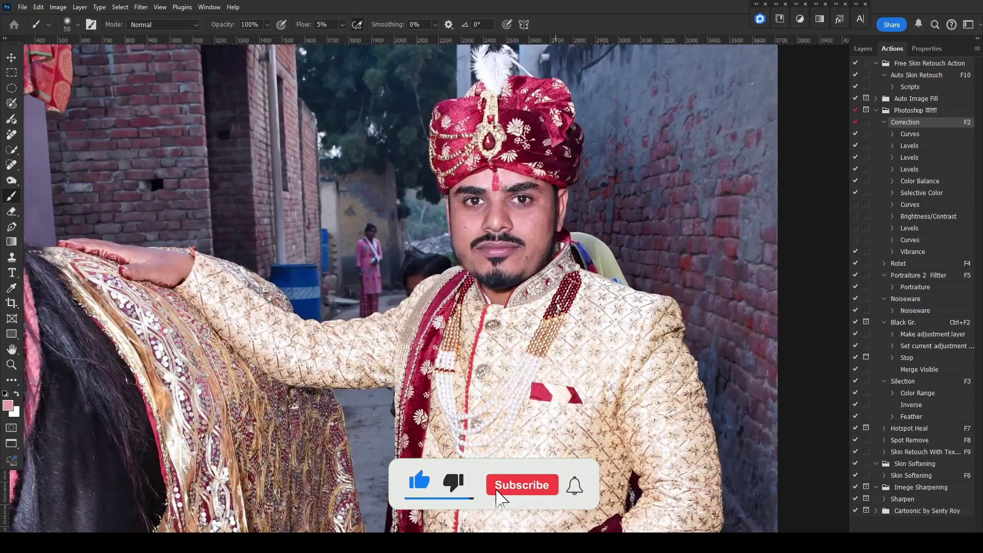
{"action": "key", "text": "ctrl+z"}
{"action": "key", "text": "ctrl+z"}
{"action": "key", "text": "ctrl+z"}
{"action": "key", "text": "ctrl+z"}
{"action": "key", "text": "ctrl+z"}
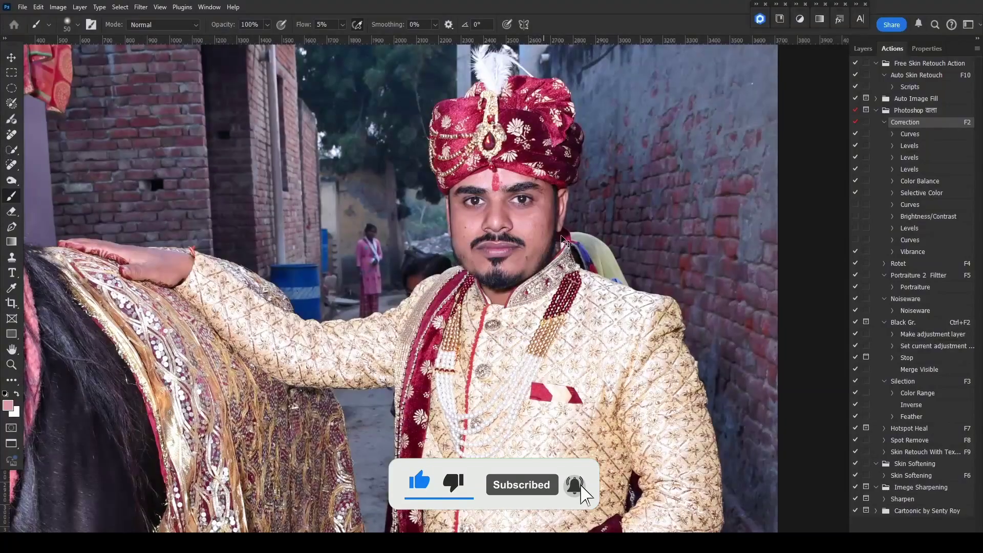
{"action": "key", "text": "ctrl+z"}
{"action": "key", "text": "ctrl+z"}
Select the bright chest and sleeve of the groom's sherwani with two combined elliptical selections and feather them by 66 pixels
{"action": "scroll", "coordinate": [566, 241], "scroll_direction": "down", "scroll_amount": 1}
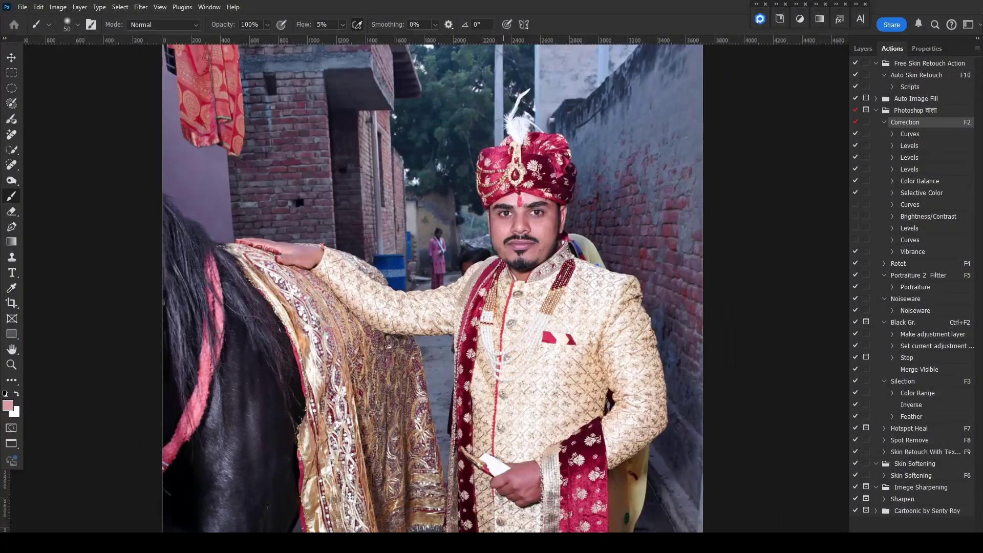
{"action": "key", "text": "m"}
{"action": "left_click_drag", "start_coordinate": [487, 283], "coordinate": [563, 451]}
{"action": "left_click_drag", "start_coordinate": [529, 263], "coordinate": [646, 389]}
{"action": "key", "text": "shift+F6"}
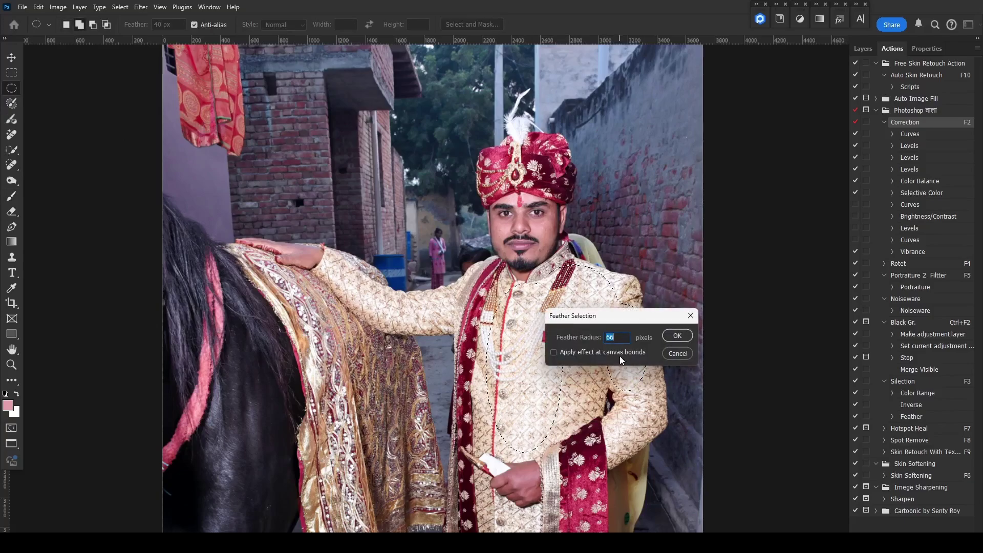
{"action": "key", "text": "Return"}
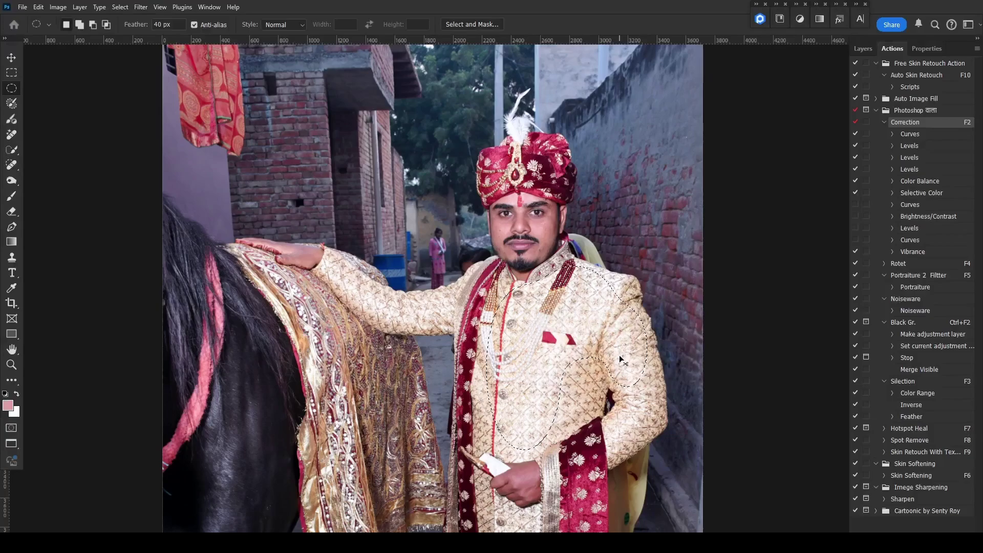
Deepen the selected sherwani fabric in Levels by setting the black input to 47
{"action": "key", "text": "ctrl+l"}
{"action": "left_click_drag", "start_coordinate": [685, 296], "coordinate": [787, 179]}
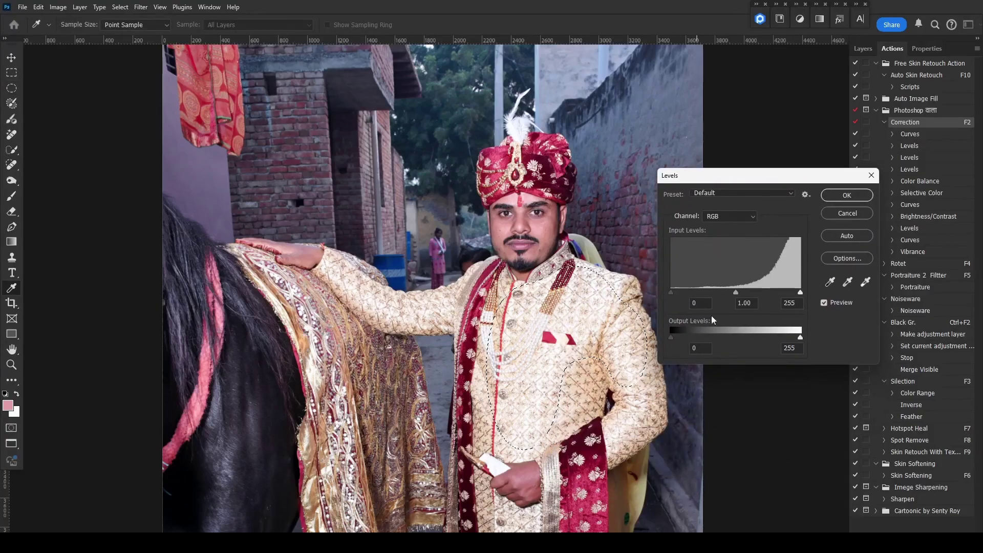
{"action": "left_click_drag", "start_coordinate": [671, 292], "coordinate": [698, 292]}
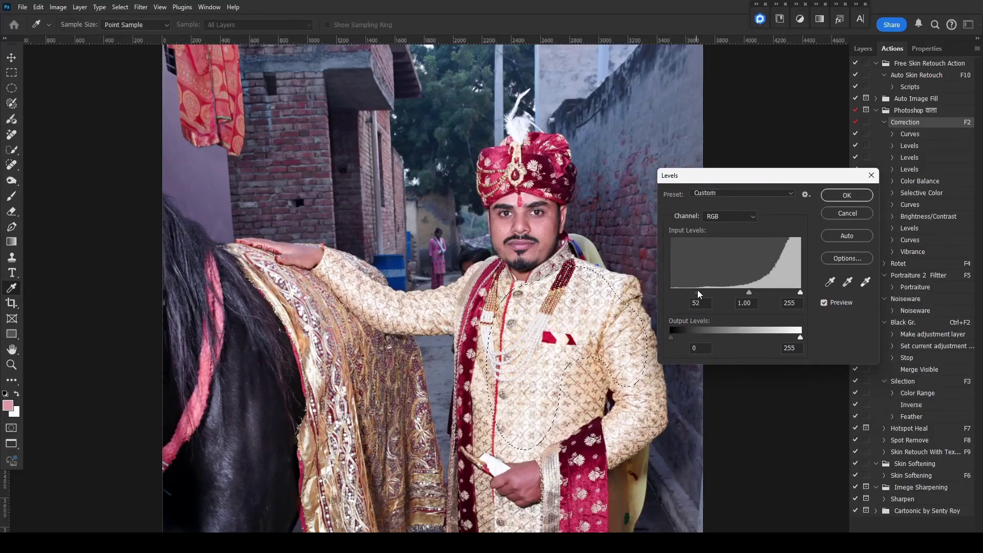
{"action": "left_click", "coordinate": [580, 342], "text": "ctrl"}
{"action": "left_click", "coordinate": [580, 341], "text": "ctrl"}
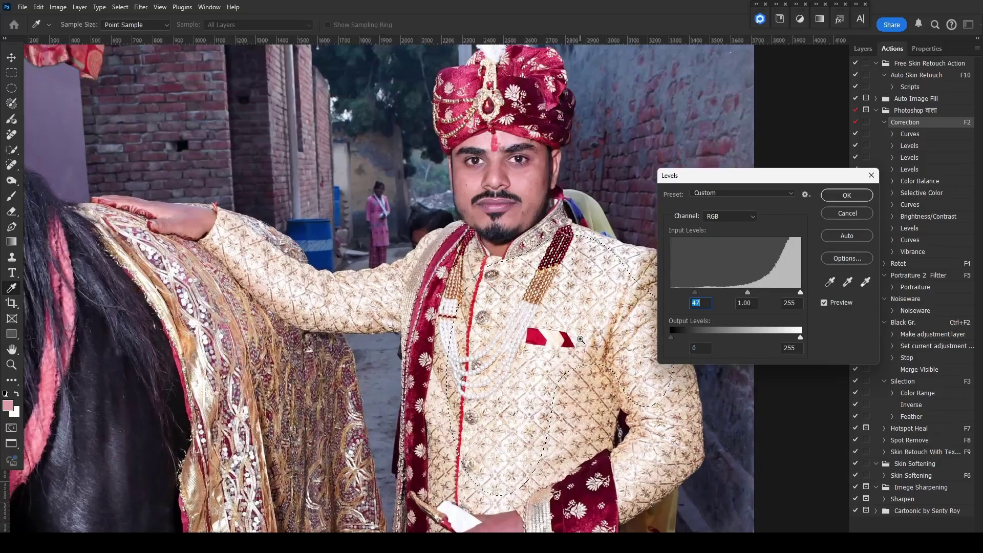
{"action": "left_click", "coordinate": [581, 342], "text": "ctrl"}
{"action": "left_click_drag", "start_coordinate": [567, 319], "coordinate": [532, 245]}
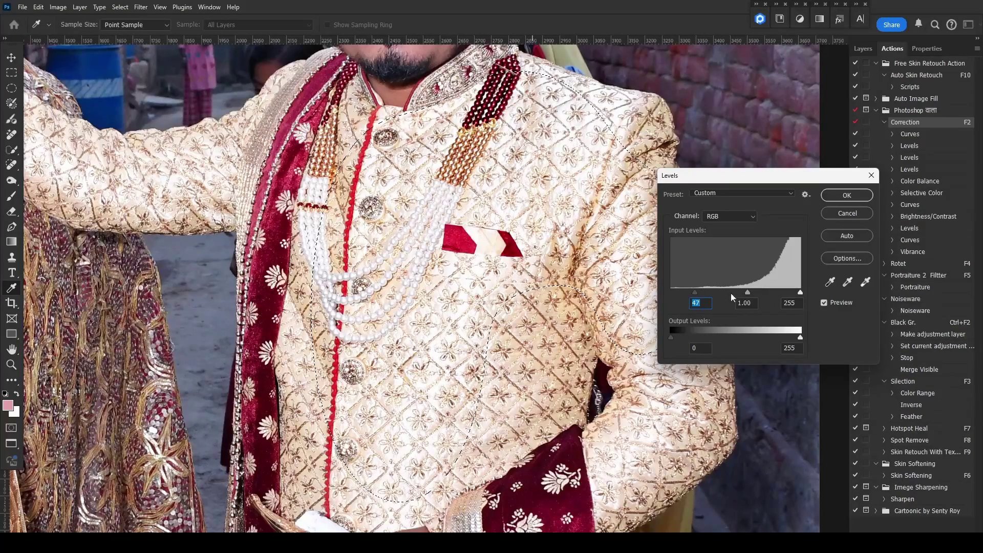
Check the sherwani with the Levels preview off and on, apply the adjustment, and deselect
{"action": "left_click", "coordinate": [824, 303]}
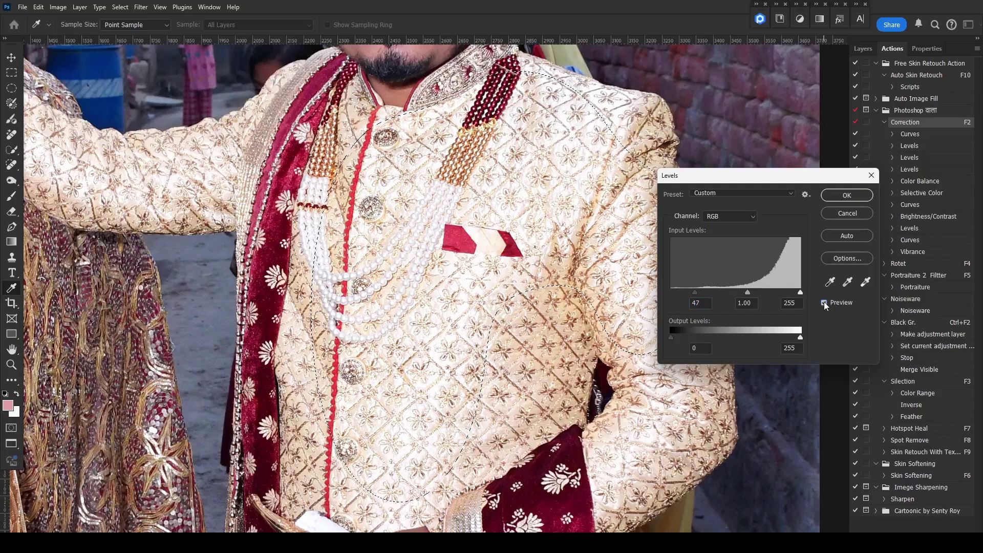
{"action": "left_click", "coordinate": [824, 302]}
{"action": "left_click", "coordinate": [825, 303]}
{"action": "left_click", "coordinate": [824, 303]}
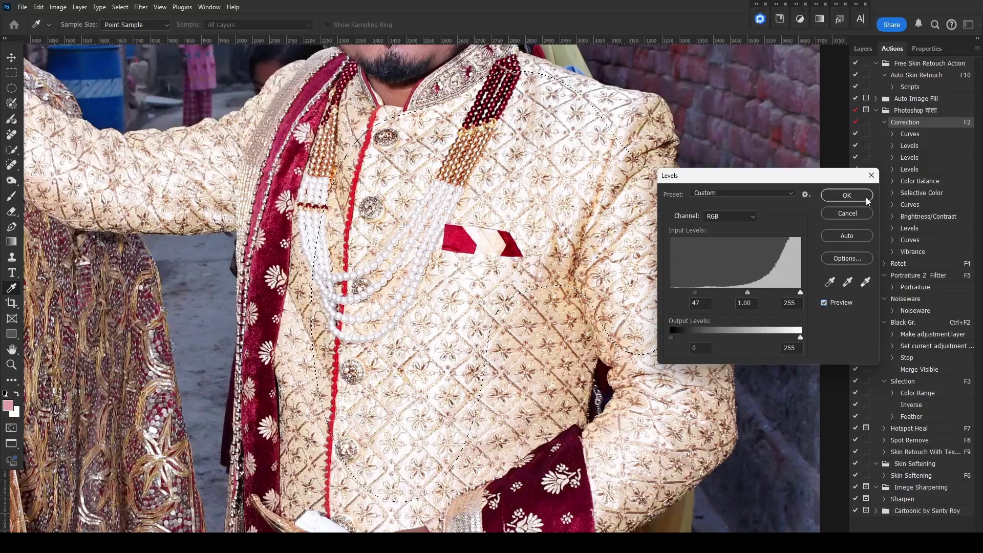
{"action": "left_click", "coordinate": [867, 198]}
{"action": "key", "text": "ctrl+d"}
{"action": "right_click", "coordinate": [460, 212], "text": "ctrl"}
{"action": "left_click", "coordinate": [493, 217]}
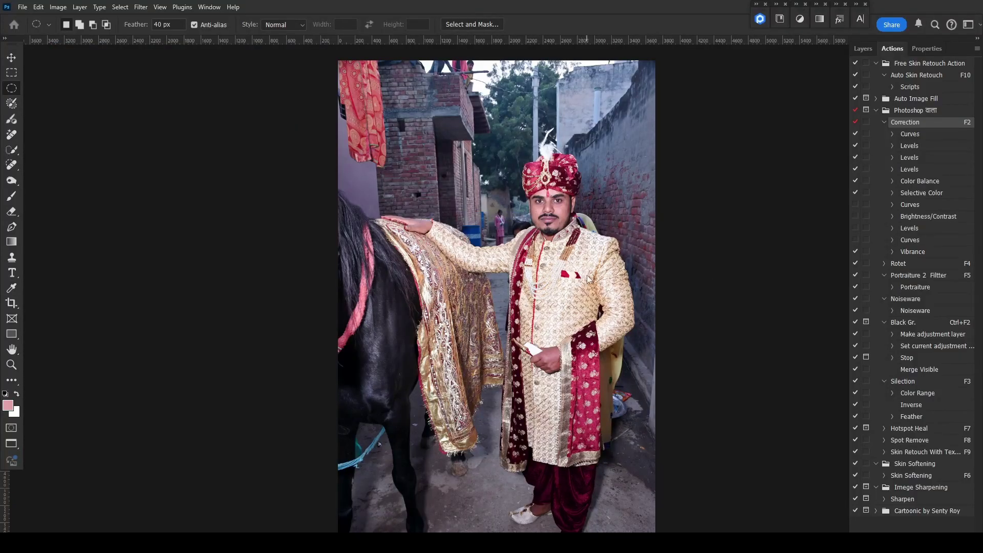
Compare the whole photo before and after the sherwani adjustment by reverting and restoring it
{"action": "key", "text": "ctrl+z"}
{"action": "key", "text": "ctrl+z"}
{"action": "key", "text": "ctrl+z"}
{"action": "key", "text": "ctrl+z"}
Save and close the photo of the groom beside the horse, and bring up the next one with the family group
{"action": "key", "text": "ctrl+s"}
{"action": "key", "text": "Return"}
{"action": "key", "text": "ctrl+w"}
{"action": "scroll", "coordinate": [543, 249], "scroll_direction": "up", "scroll_amount": 5}
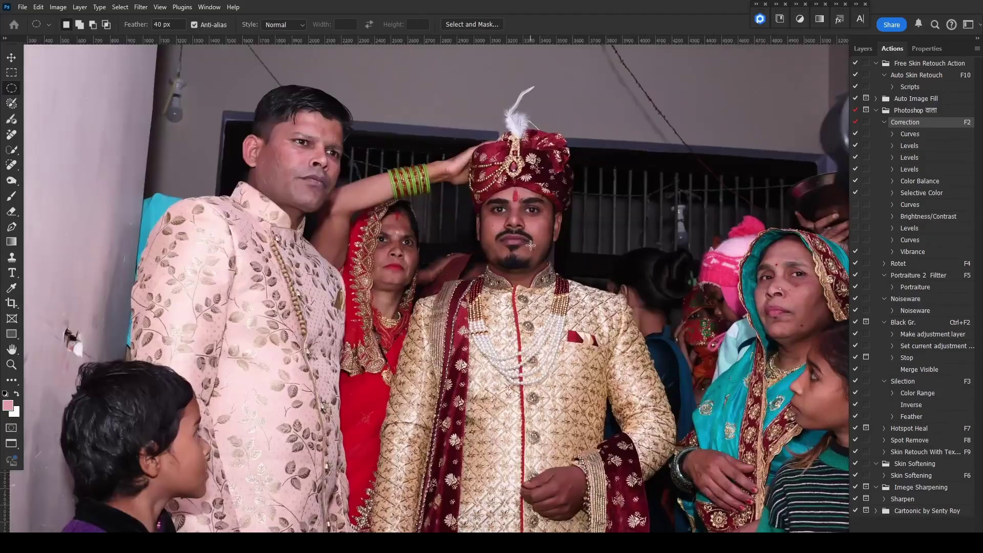
Run the Silection action on the family group photo and apply the Correction action to the selected areas
{"action": "scroll", "coordinate": [531, 246], "scroll_direction": "down", "scroll_amount": 5}
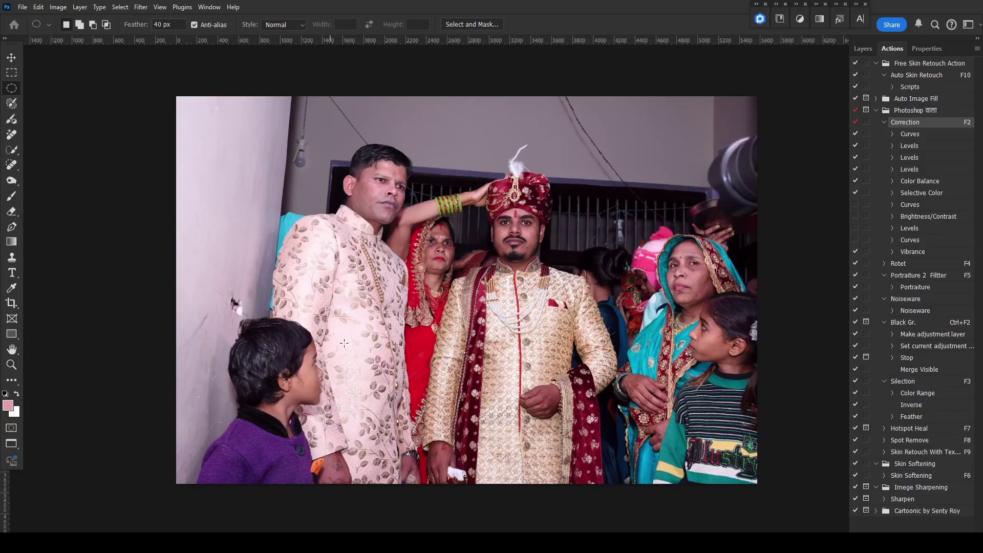
{"action": "key", "text": "F3"}
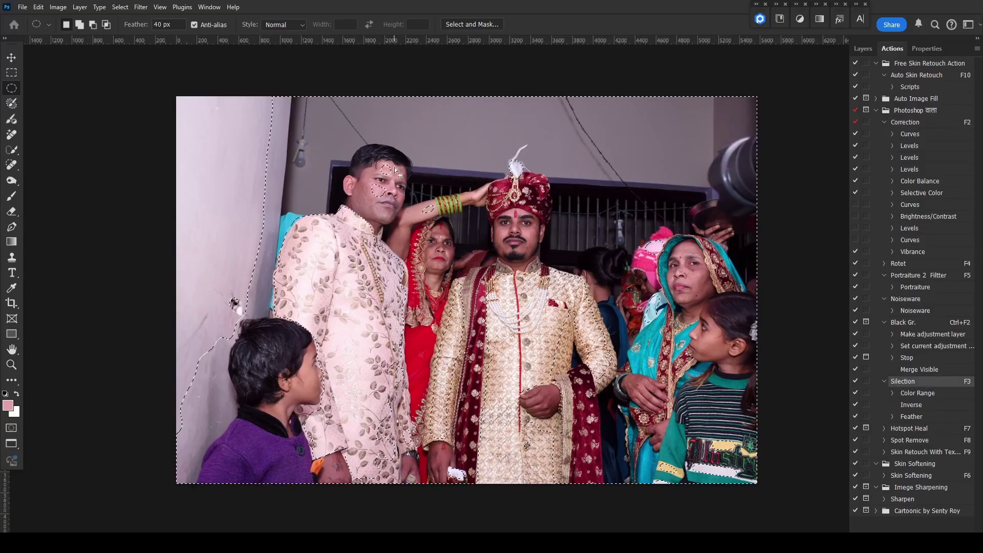
{"action": "key", "text": "F2"}
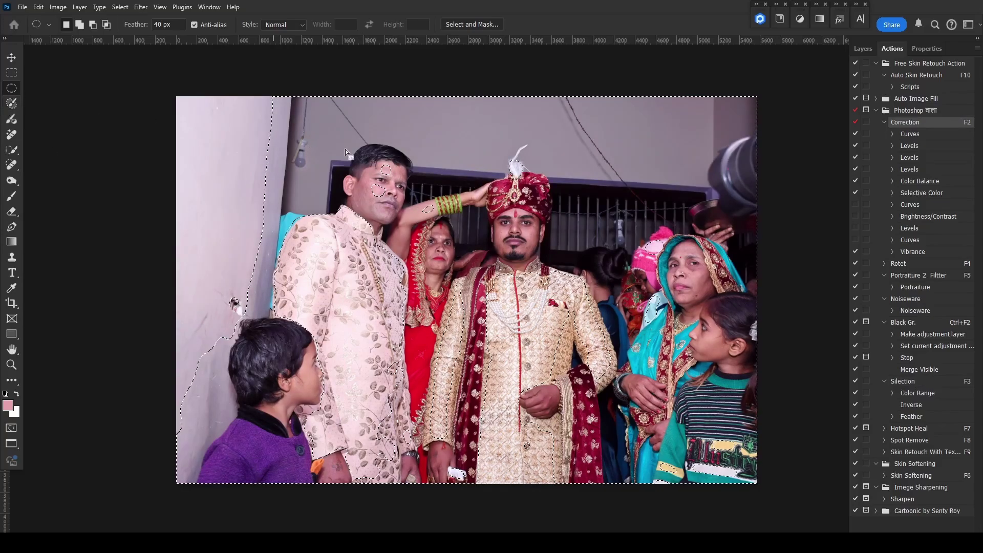
Subtract the man in the pink sherwani and the boy's head from the selection with feathered ellipses, and deselect
{"action": "left_click_drag", "start_coordinate": [334, 137], "coordinate": [405, 263]}
{"action": "left_click_drag", "start_coordinate": [283, 210], "coordinate": [368, 437]}
{"action": "left_click_drag", "start_coordinate": [246, 290], "coordinate": [370, 418]}
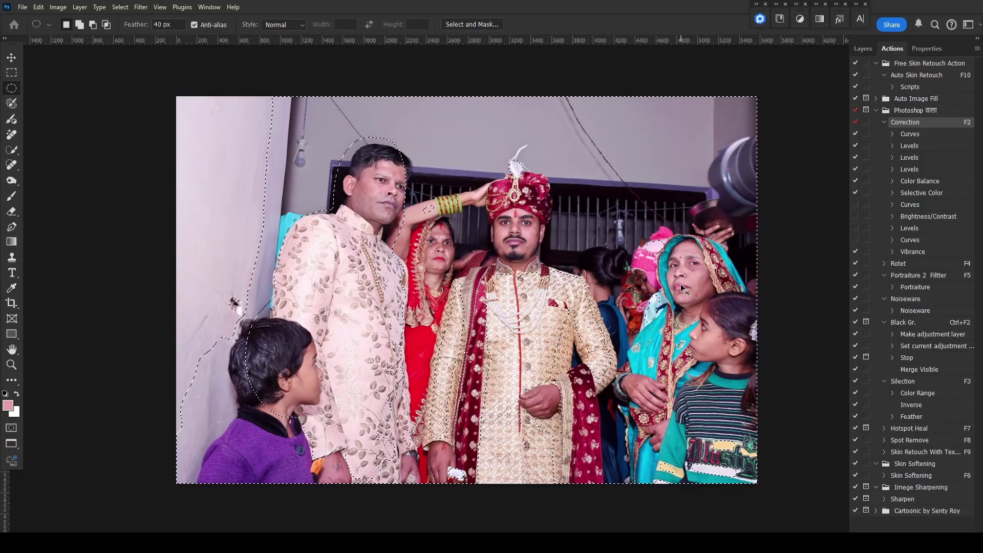
{"action": "left_click", "coordinate": [681, 282]}
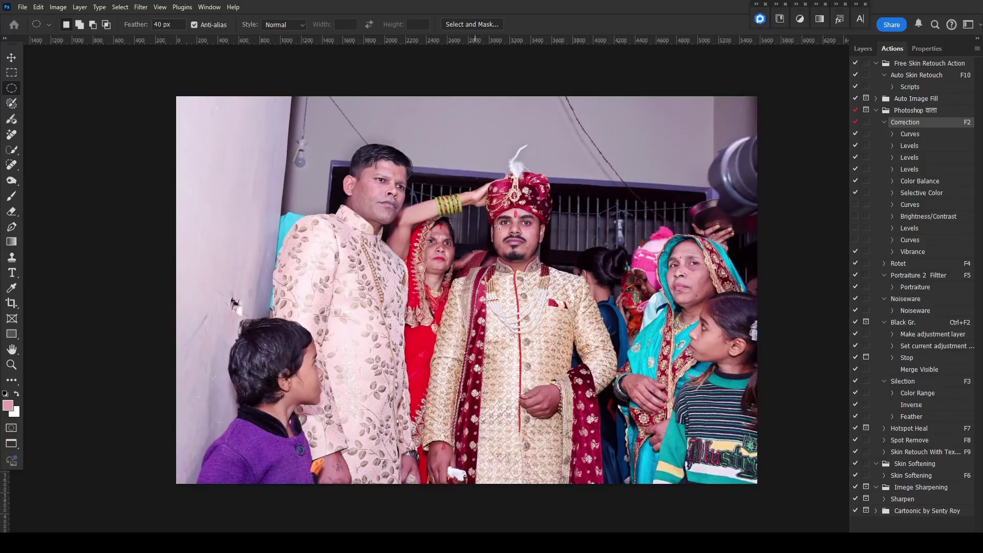
Select the faces of the groom and the woman in red with feathered ellipses and lift Curves from input 121 to output 132
{"action": "left_click_drag", "start_coordinate": [477, 204], "coordinate": [554, 275]}
{"action": "left_click_drag", "start_coordinate": [418, 216], "coordinate": [461, 305]}
{"action": "key", "text": "ctrl+m"}
{"action": "left_click_drag", "start_coordinate": [618, 392], "coordinate": [618, 385]}
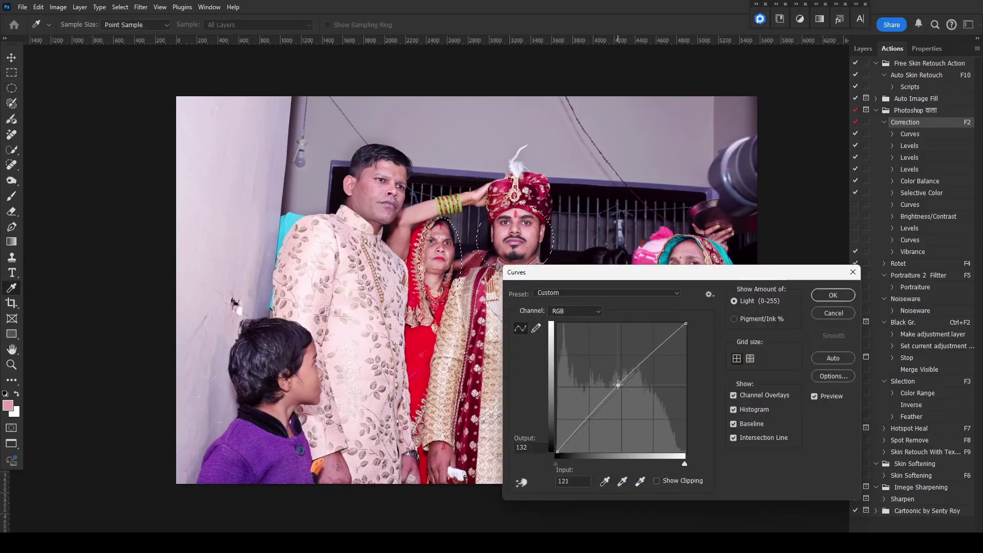
{"action": "left_click", "coordinate": [833, 296]}
{"action": "scroll", "coordinate": [459, 280], "scroll_direction": "up", "scroll_amount": 1}
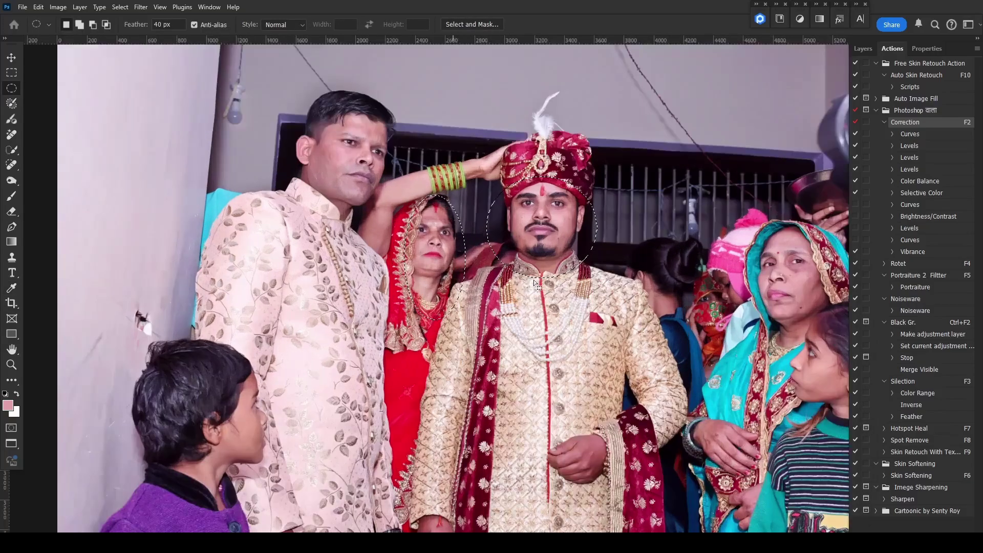
Deselect, save and close the family group photo, and bring up the one with the woman in the red sari
{"action": "key", "text": "ctrl+d"}
{"action": "key", "text": "alt+i"}
{"action": "key", "text": "j"}
{"action": "key", "text": "s"}
{"action": "key", "text": "Return"}
{"action": "key", "text": "ctrl+s"}
{"action": "key", "text": "Return"}
{"action": "key", "text": "ctrl+w"}
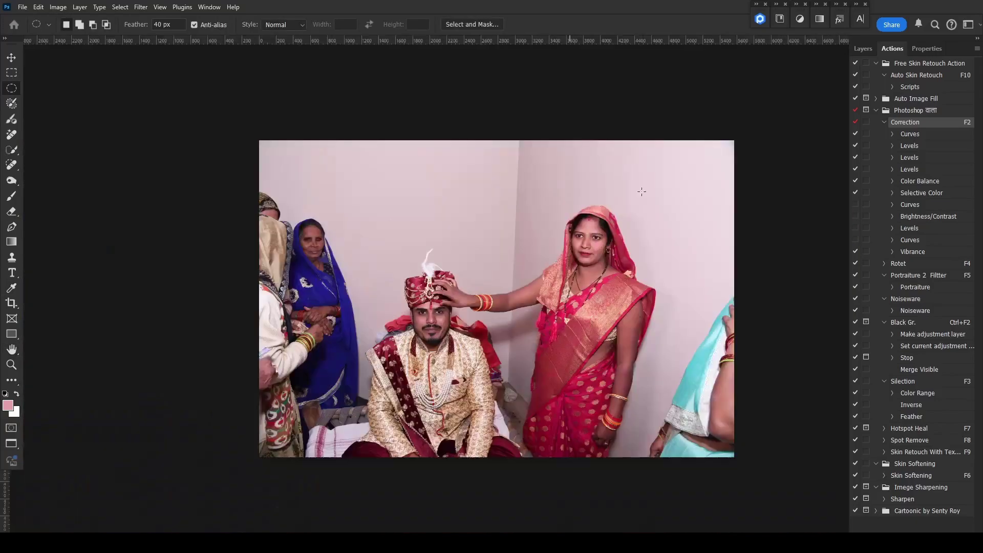
Run the Correction and Silection actions on the photo with the woman in the red sari, and brighten the selected areas with Curves
{"action": "key", "text": "ctrl+0"}
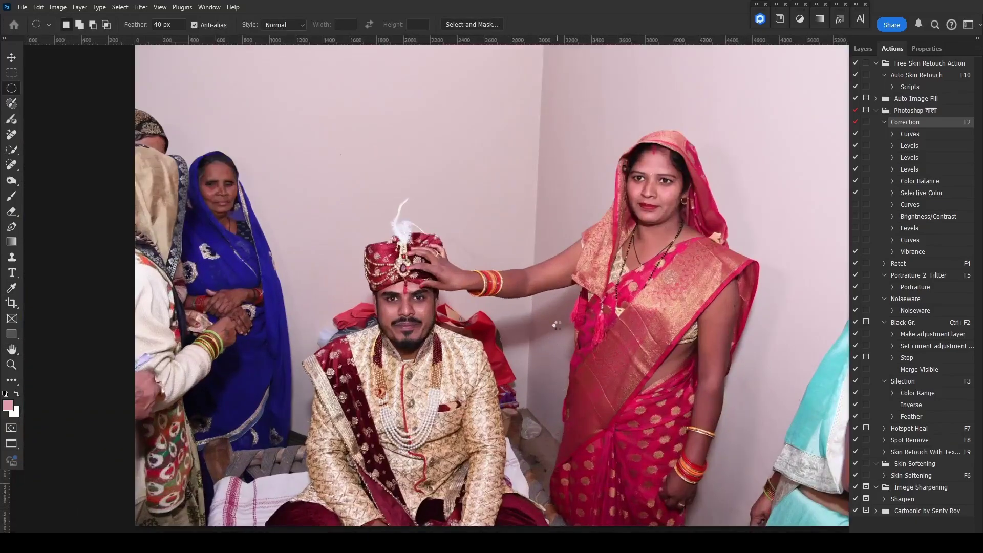
{"action": "key", "text": "F2"}
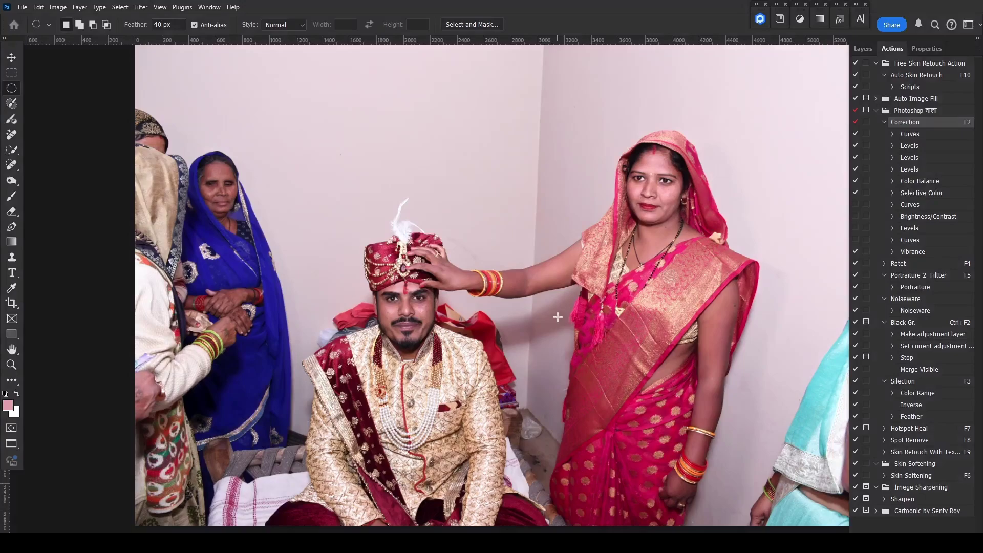
{"action": "key", "text": "F3"}
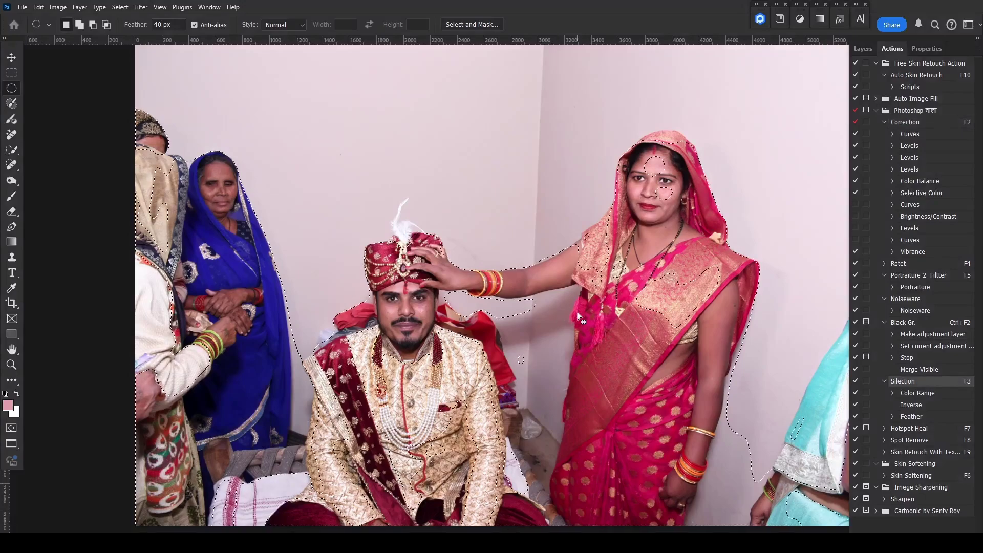
{"action": "key", "text": "F2"}
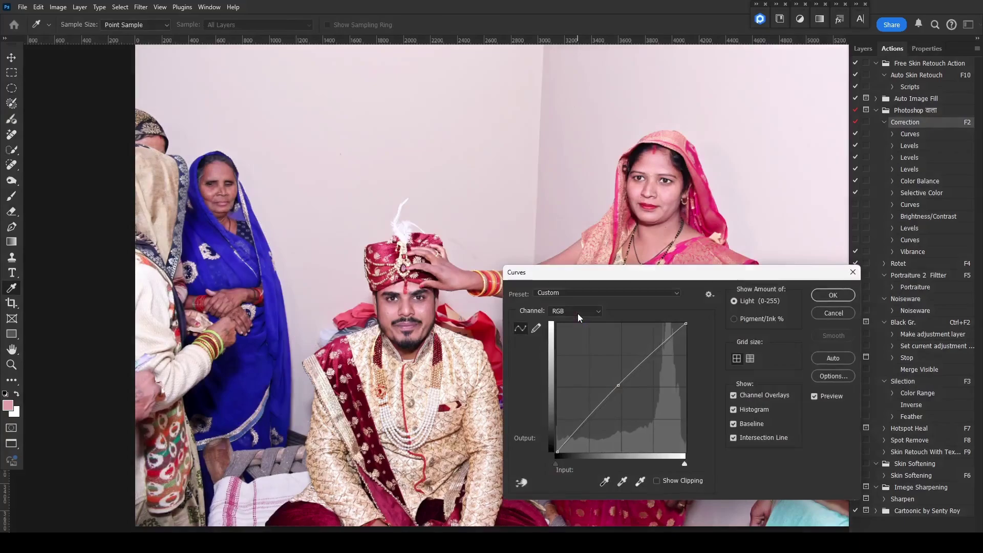
{"action": "key", "text": "Return"}
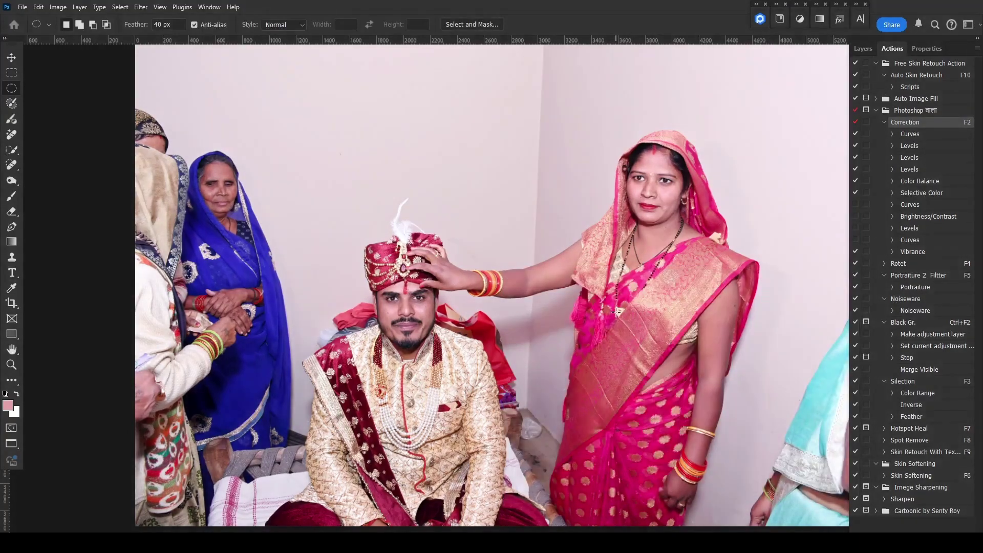
Run the Silection action again and deepen the selected areas slightly by raising the black input in Levels
{"action": "key", "text": "F3"}
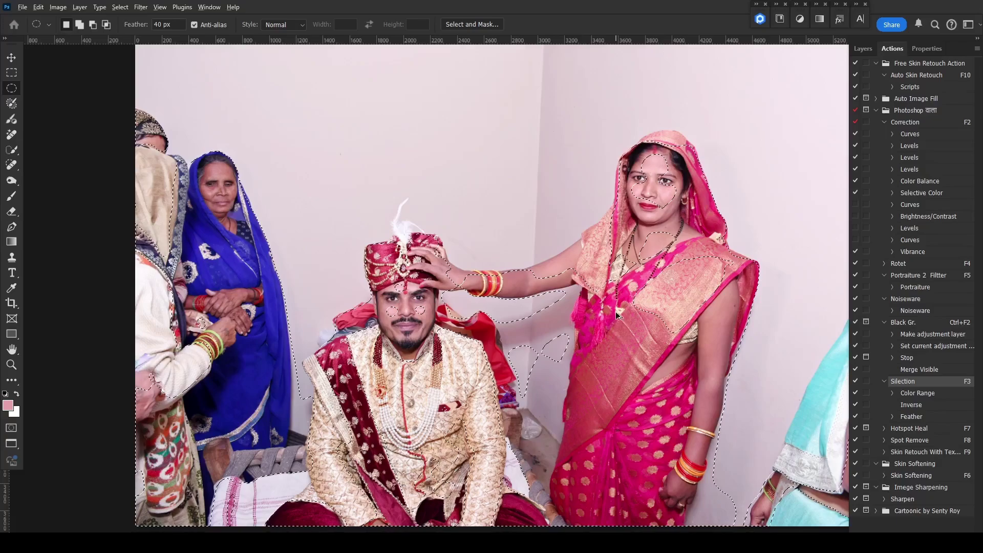
{"action": "key", "text": "ctrl+alt+m"}
{"action": "key", "text": "Return"}
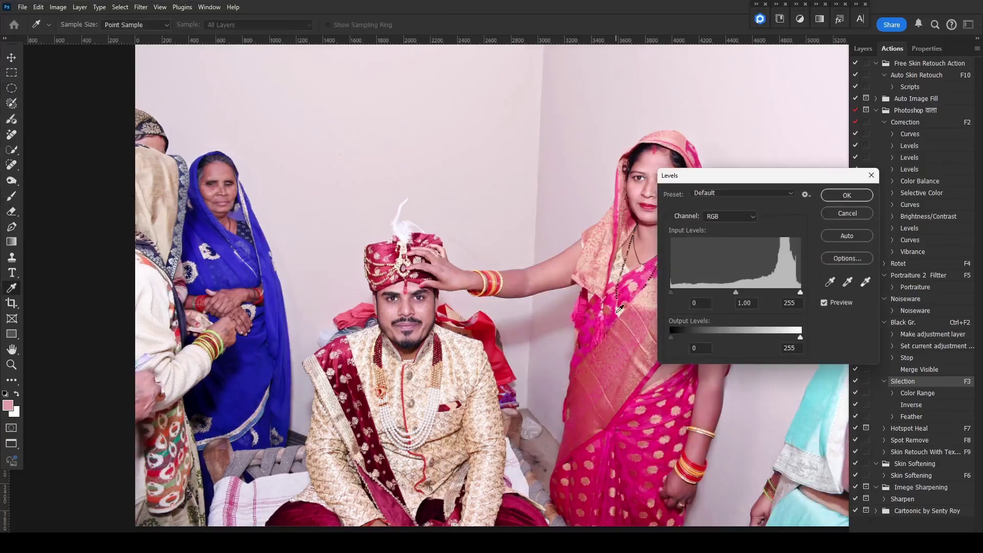
{"action": "left_click_drag", "start_coordinate": [694, 185], "coordinate": [648, 287]}
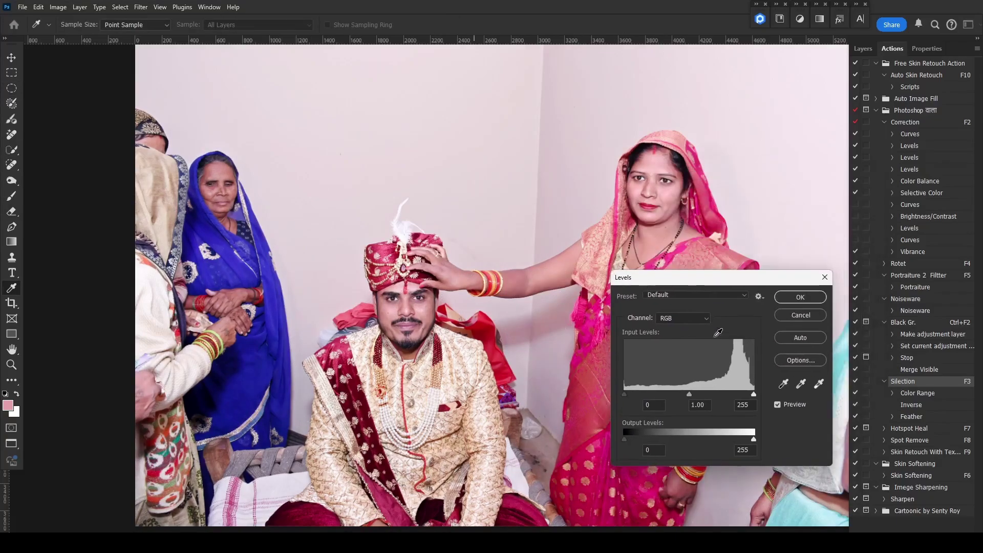
{"action": "left_click_drag", "start_coordinate": [624, 395], "coordinate": [628, 394]}
{"action": "left_click", "coordinate": [800, 298]}
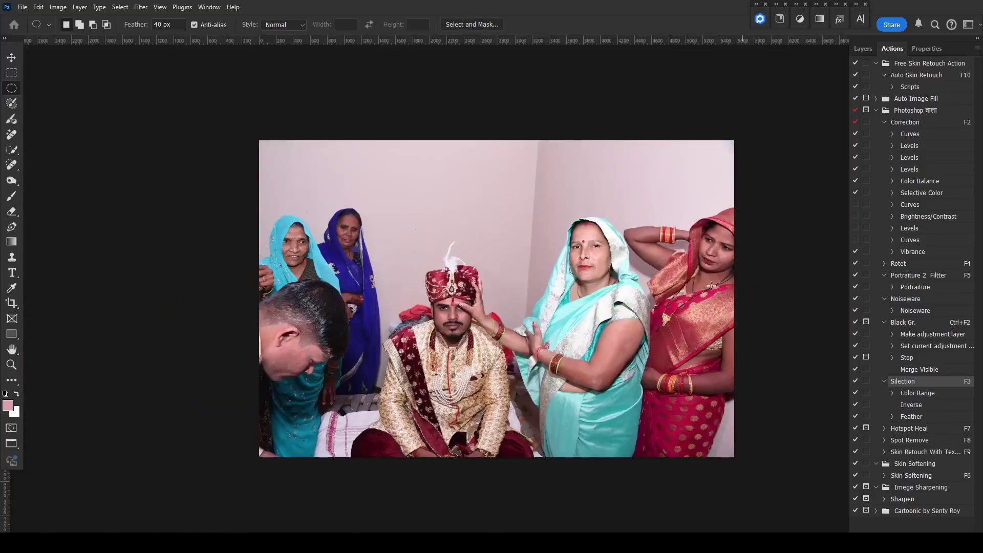
Run the Correction and Silection actions on the photo with the woman in turquoise, and subtract her face from the selection
{"action": "scroll", "coordinate": [707, 310], "scroll_direction": "up", "scroll_amount": 3}
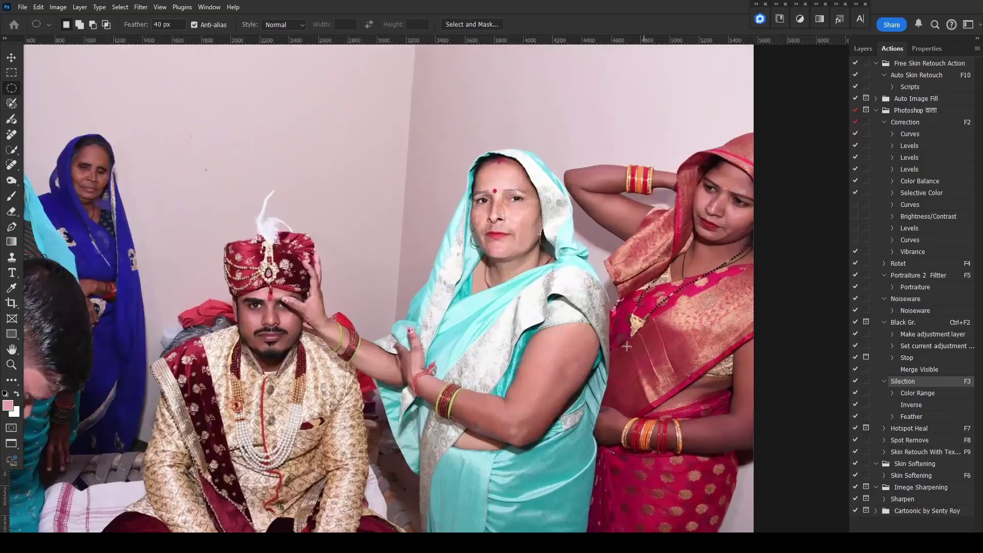
{"action": "key", "text": "F2"}
{"action": "key", "text": "F3"}
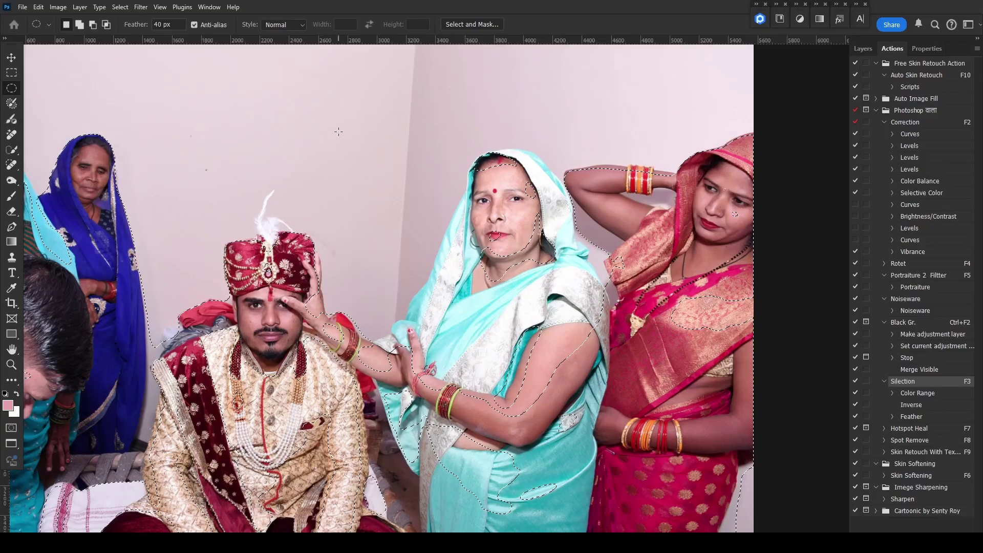
{"action": "key", "text": "alt"}
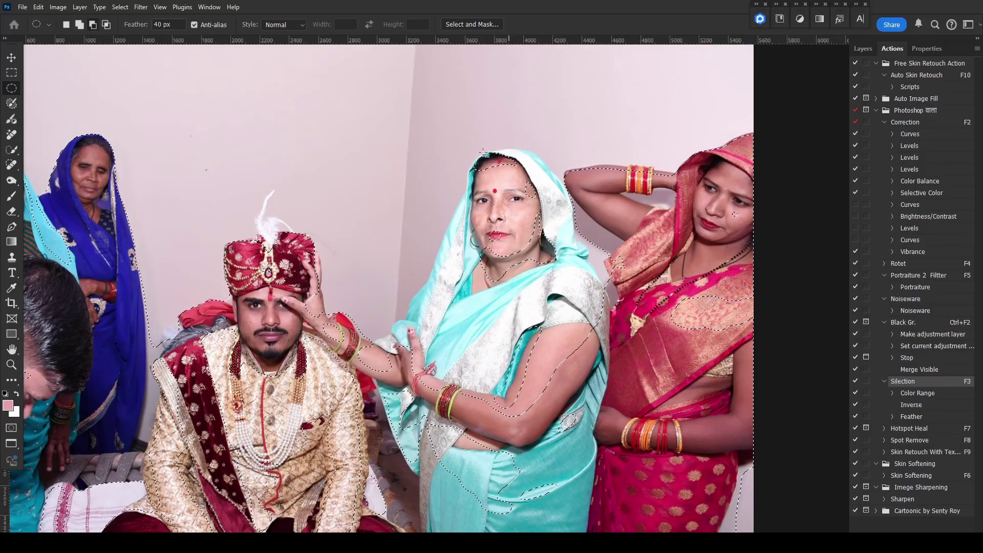
{"action": "left_click_drag", "start_coordinate": [483, 153], "coordinate": [593, 289]}
Brighten the selected areas by lifting Curves from input 119 to output 140, apply it, and deselect
{"action": "key", "text": "ctrl+m"}
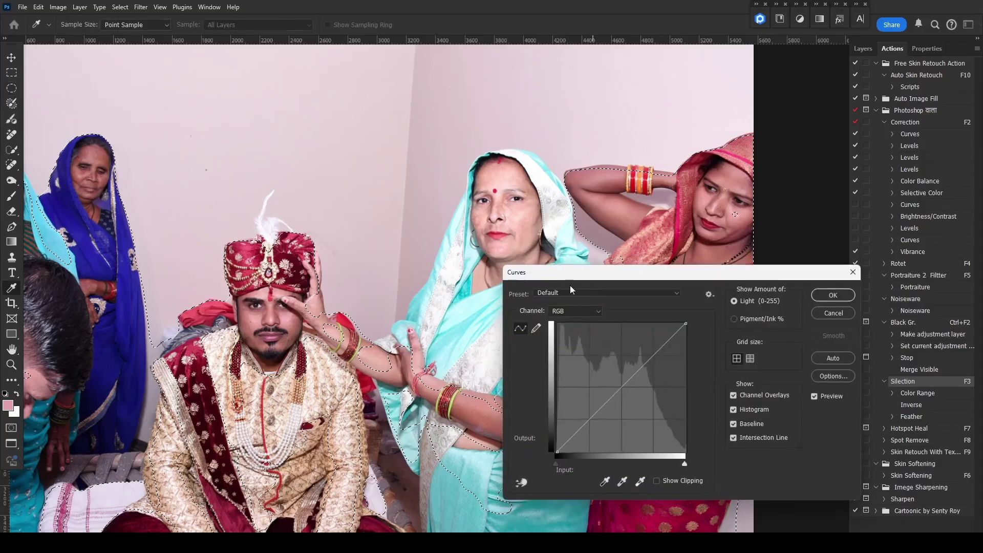
{"action": "left_click_drag", "start_coordinate": [624, 387], "coordinate": [617, 381]}
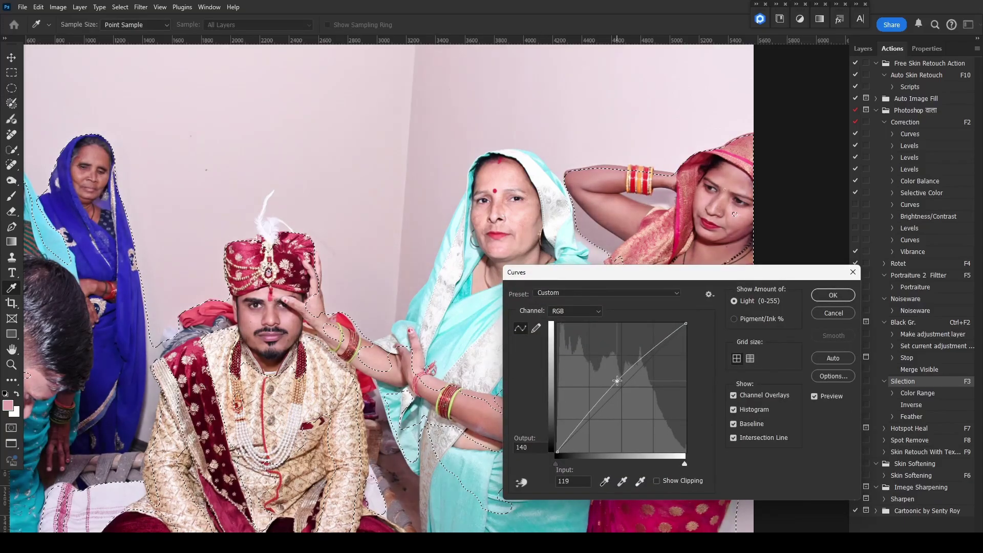
{"action": "left_click", "coordinate": [825, 297]}
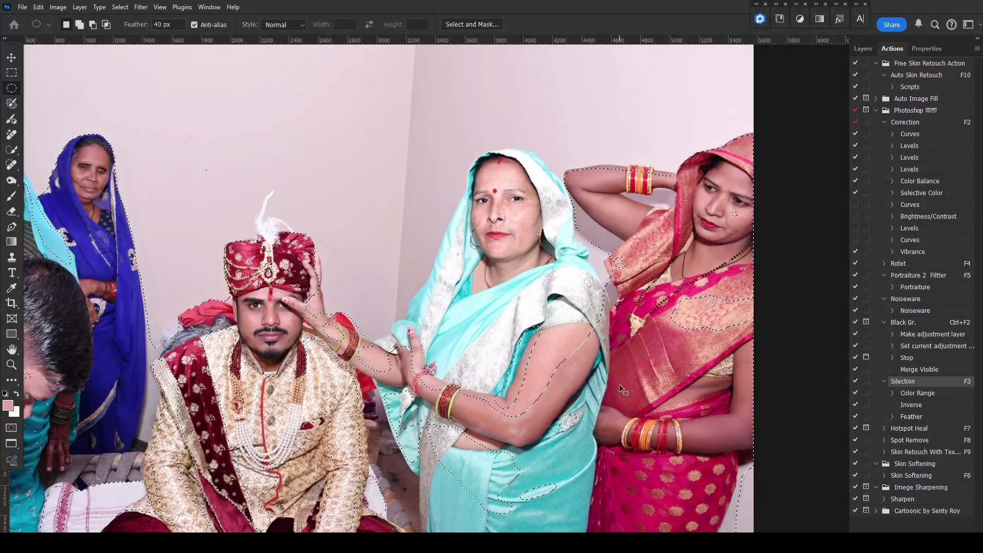
{"action": "scroll", "coordinate": [619, 384], "scroll_direction": "up", "scroll_amount": 3}
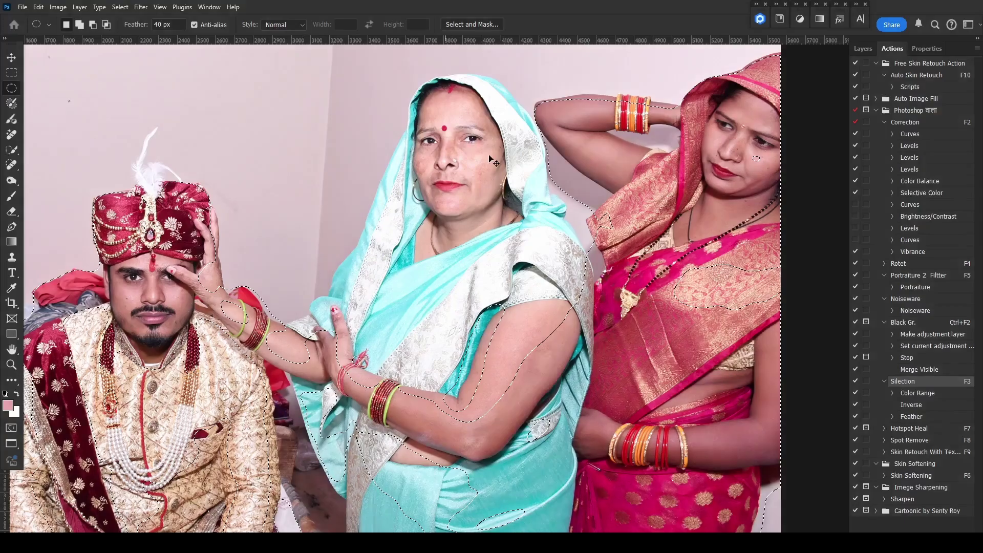
{"action": "left_click", "coordinate": [449, 243]}
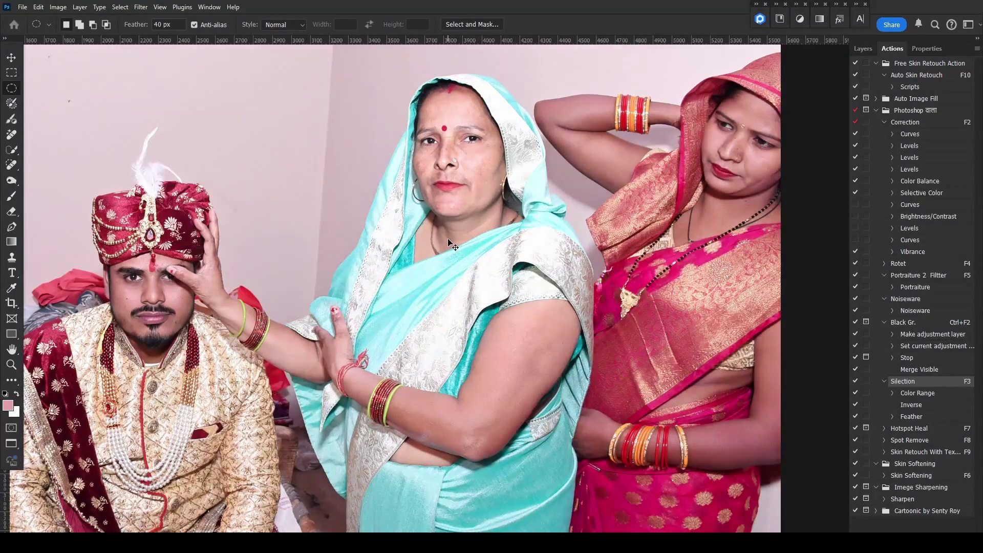
Examine the corrected skin and clothing of the groom and the two women beside him
{"action": "scroll", "coordinate": [449, 247], "scroll_direction": "down", "scroll_amount": 1}
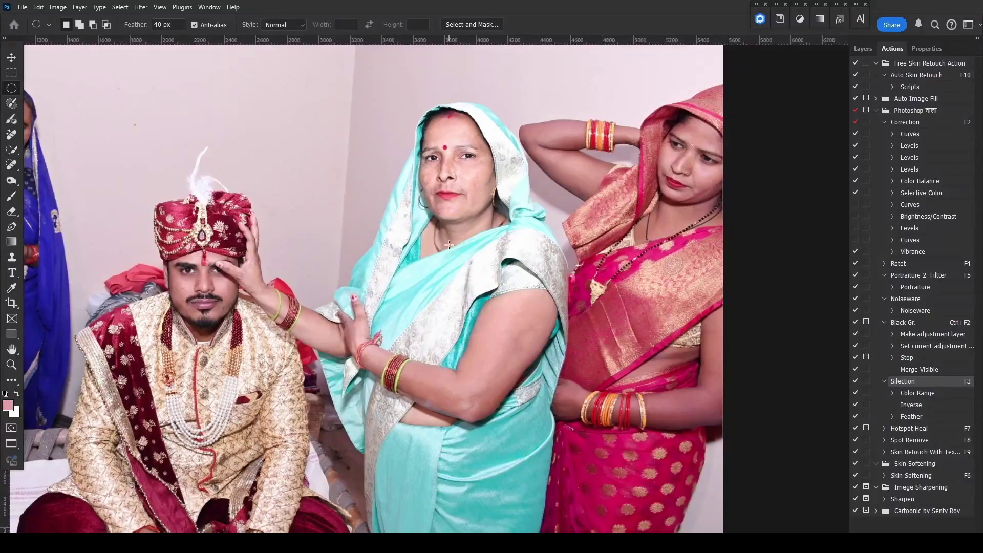
{"action": "scroll", "coordinate": [451, 170], "scroll_direction": "up", "scroll_amount": 1}
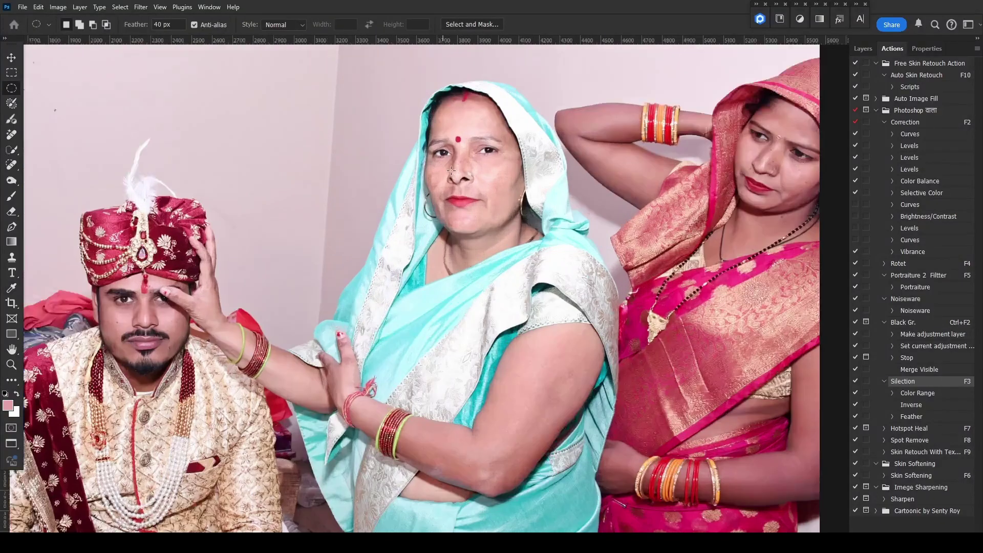
{"action": "scroll", "coordinate": [450, 171], "scroll_direction": "up", "scroll_amount": 1}
{"action": "scroll", "coordinate": [378, 240], "scroll_direction": "down", "scroll_amount": 3}
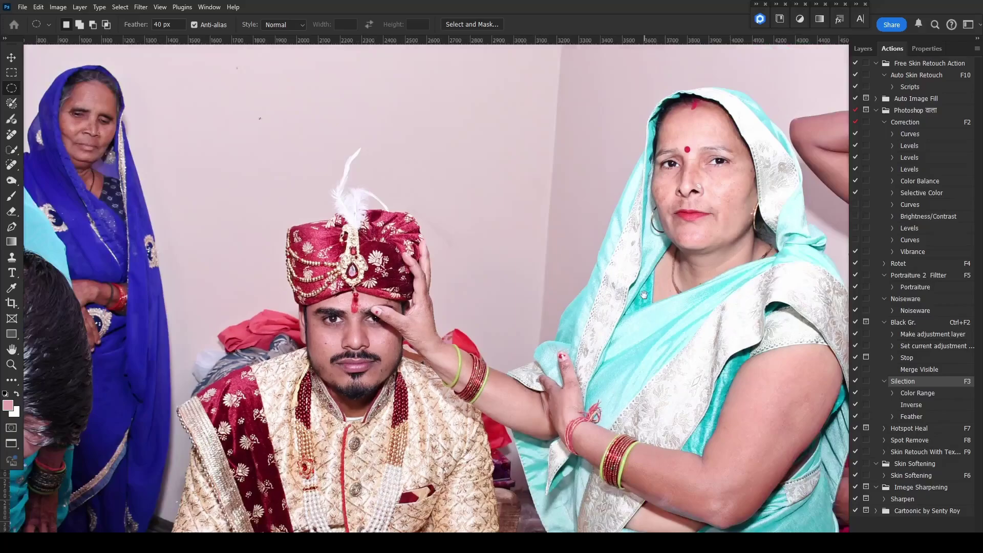
{"action": "left_click_drag", "start_coordinate": [644, 295], "coordinate": [526, 310]}
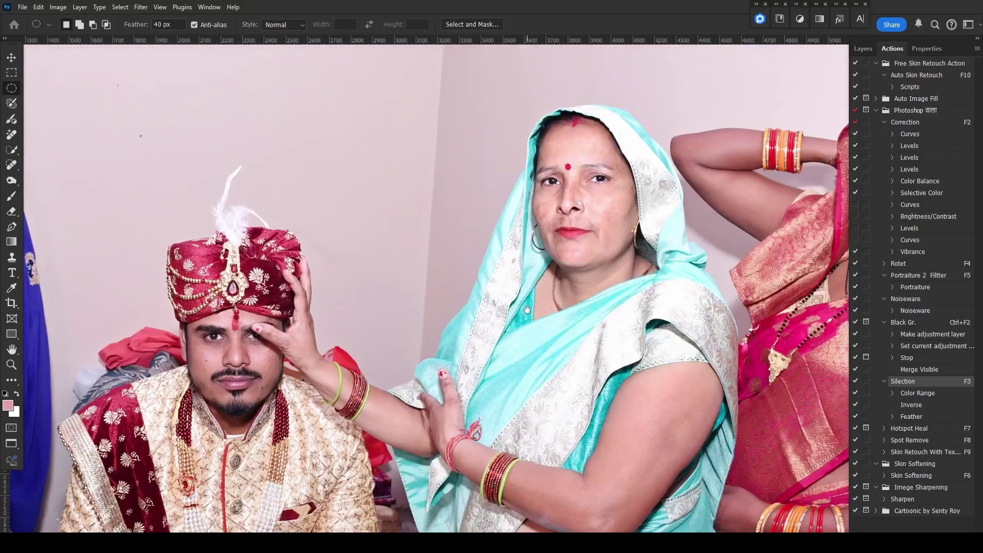
{"action": "scroll", "coordinate": [610, 288], "scroll_direction": "down", "scroll_amount": 1}
{"action": "left_click_drag", "start_coordinate": [618, 281], "coordinate": [554, 274]}
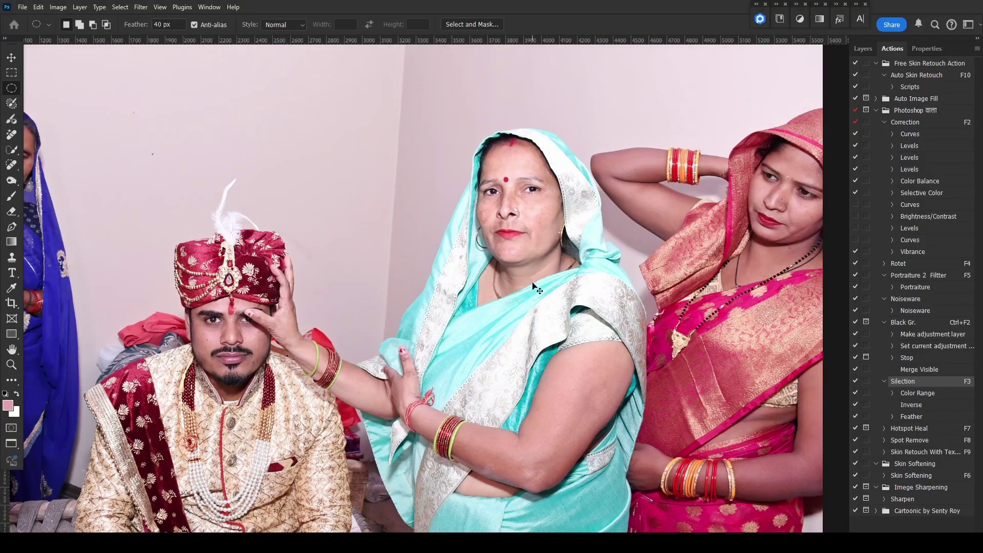
Switch to the photo with the woman in the pink sari and lift its selected areas in Curves from input 125 to output 135
{"action": "key", "text": "ctrl+Tab"}
{"action": "key", "text": "ctrl+Tab"}
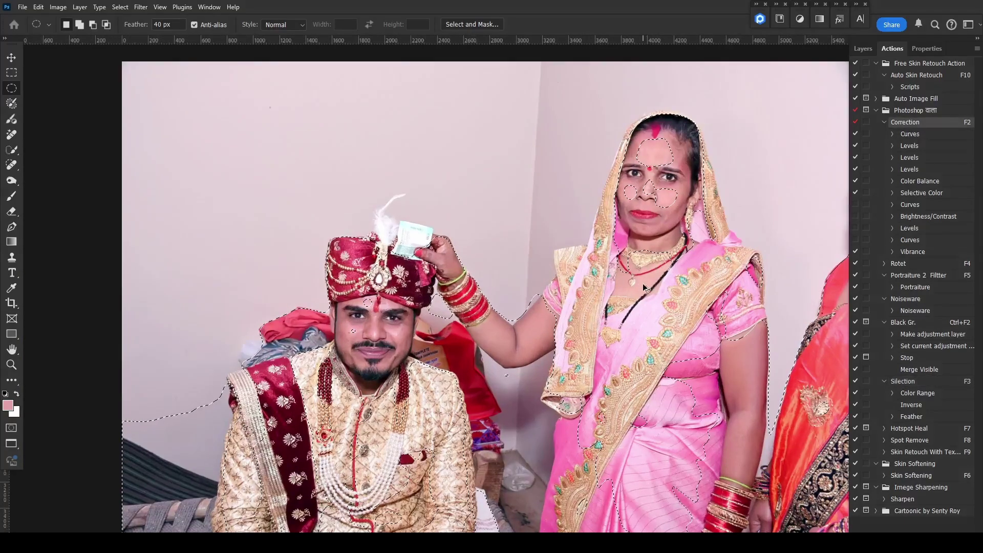
{"action": "key", "text": "Return"}
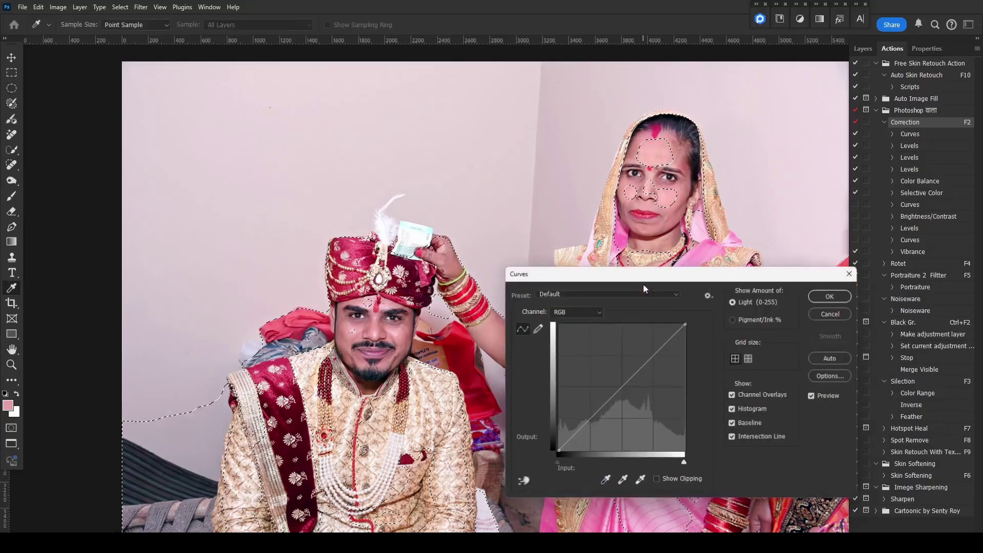
{"action": "left_click", "coordinate": [621, 383]}
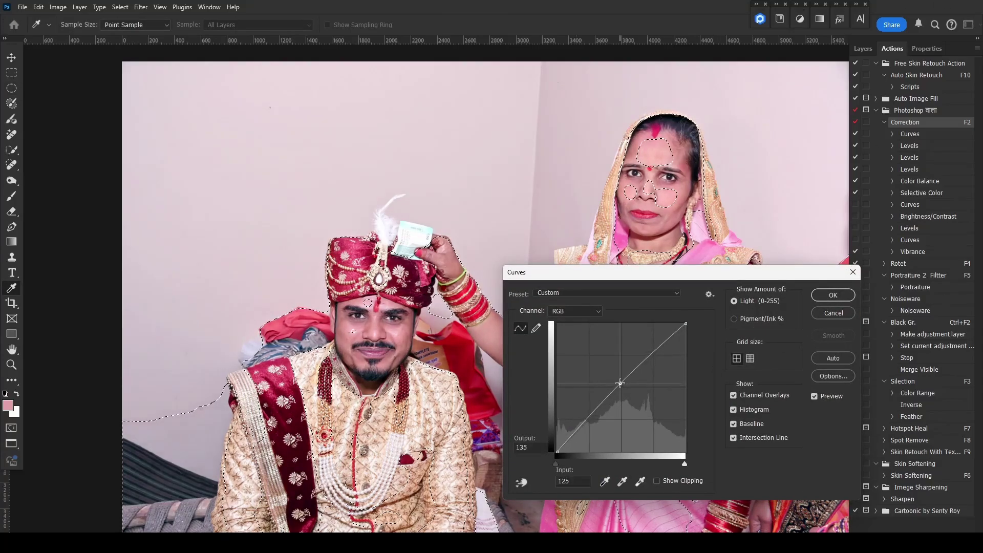
{"action": "left_click", "coordinate": [834, 295]}
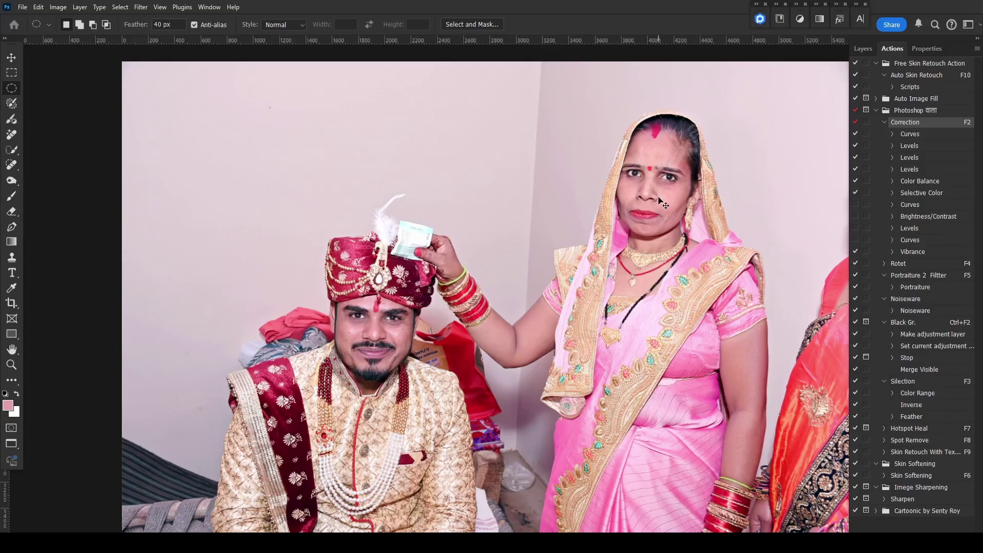
Shift the selected midtones to +2 red and -2 blue in Color Balance, compare the preview, and apply the adjustment
{"action": "left_click_drag", "start_coordinate": [647, 335], "coordinate": [675, 319]}
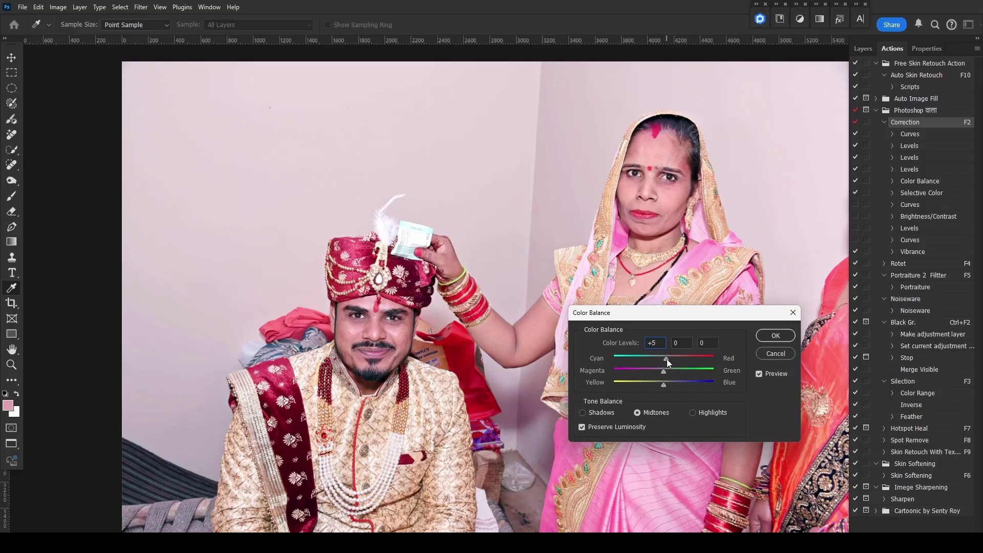
{"action": "left_click_drag", "start_coordinate": [661, 384], "coordinate": [663, 384]}
{"action": "left_click_drag", "start_coordinate": [664, 384], "coordinate": [662, 385]}
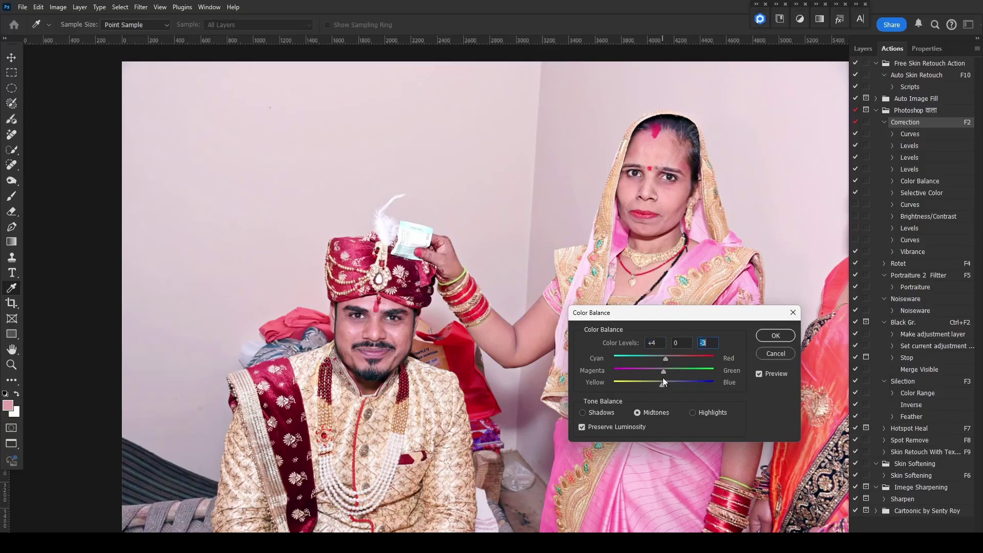
{"action": "left_click", "coordinate": [663, 343]}
{"action": "left_click", "coordinate": [762, 375]}
{"action": "left_click", "coordinate": [761, 374]}
{"action": "left_click", "coordinate": [779, 339]}
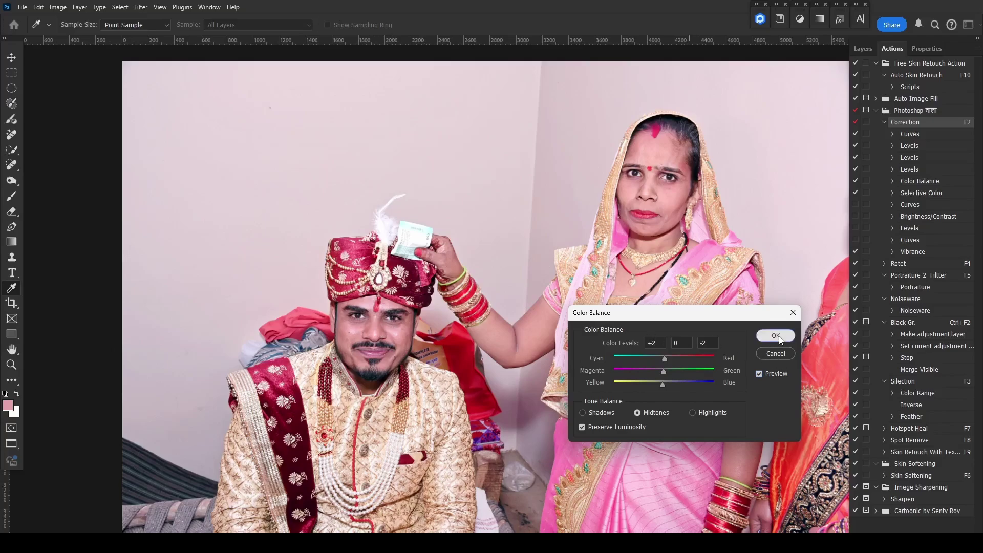
{"action": "left_click", "coordinate": [760, 373]}
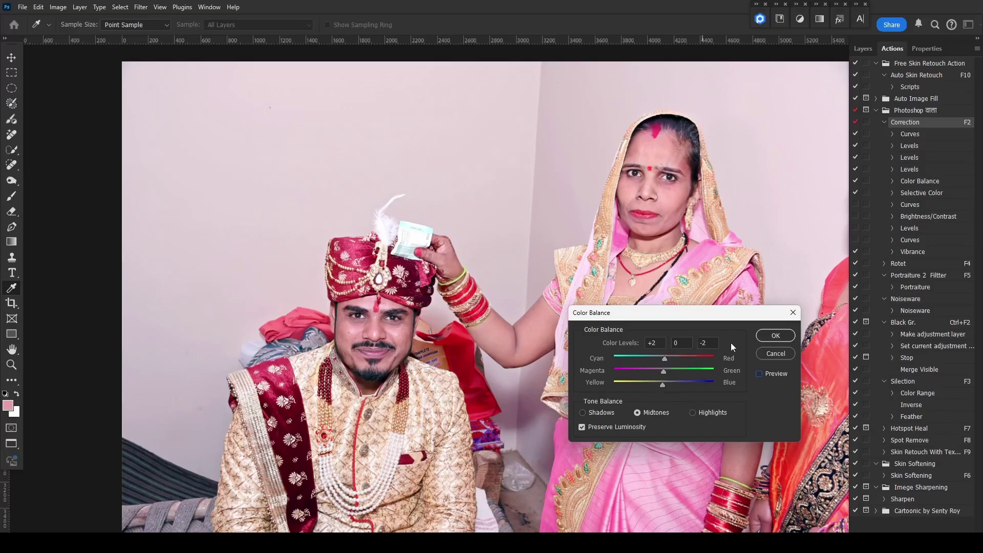
{"action": "left_click", "coordinate": [768, 340]}
{"action": "left_click_drag", "start_coordinate": [767, 339], "coordinate": [771, 371]}
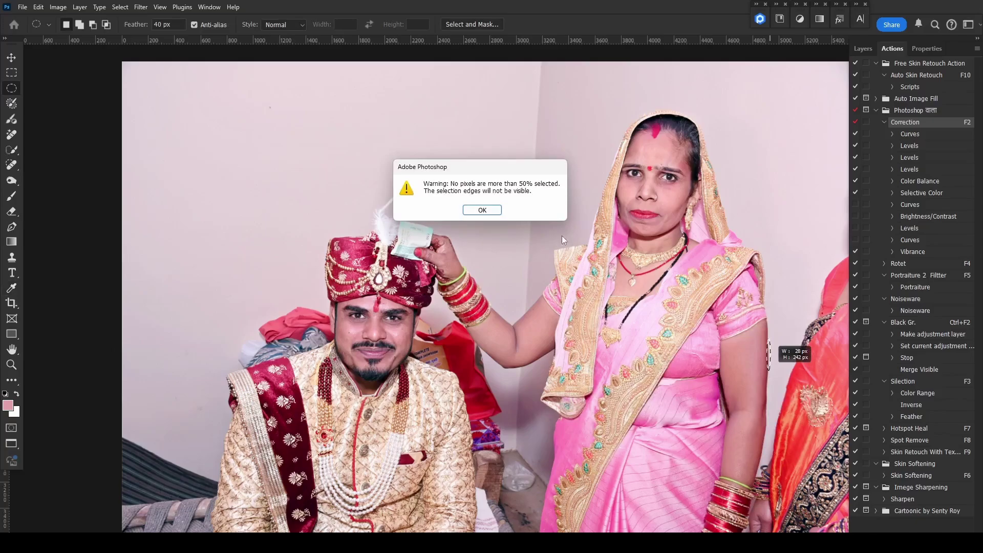
{"action": "left_click", "coordinate": [488, 210]}
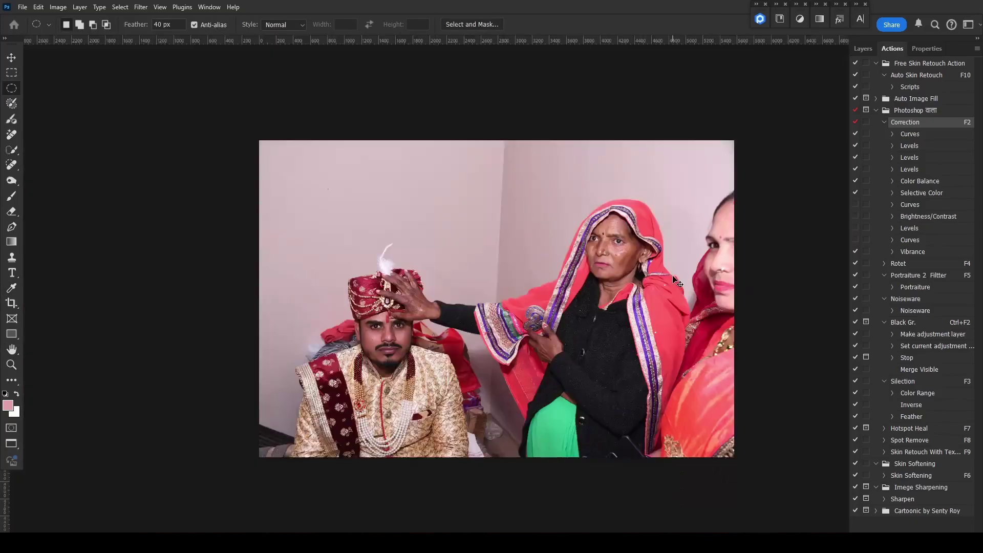
Run the Correction and Silection actions on the photo with the woman in the red shawl and black cardigan
{"action": "key", "text": "F2"}
{"action": "key", "text": "F3"}
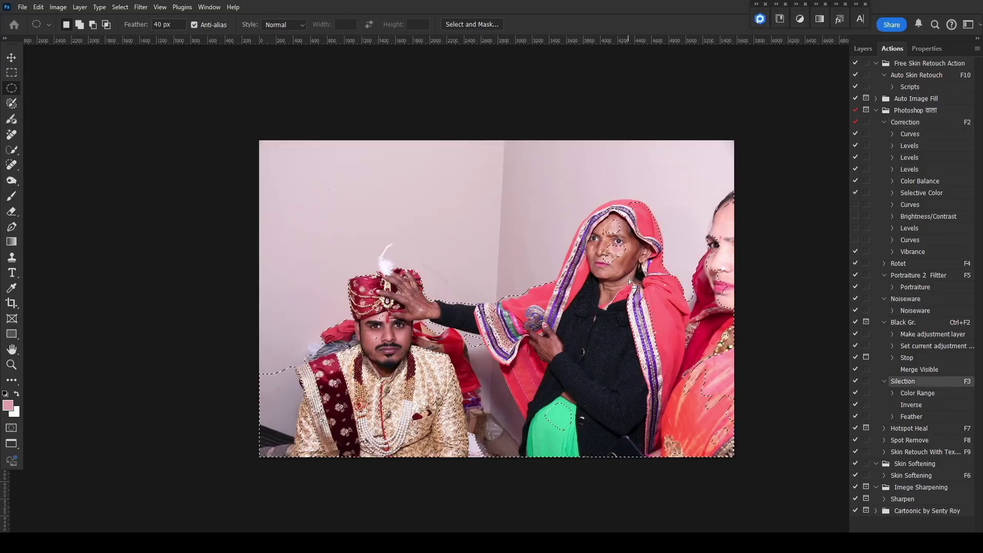
{"action": "key", "text": "F2"}
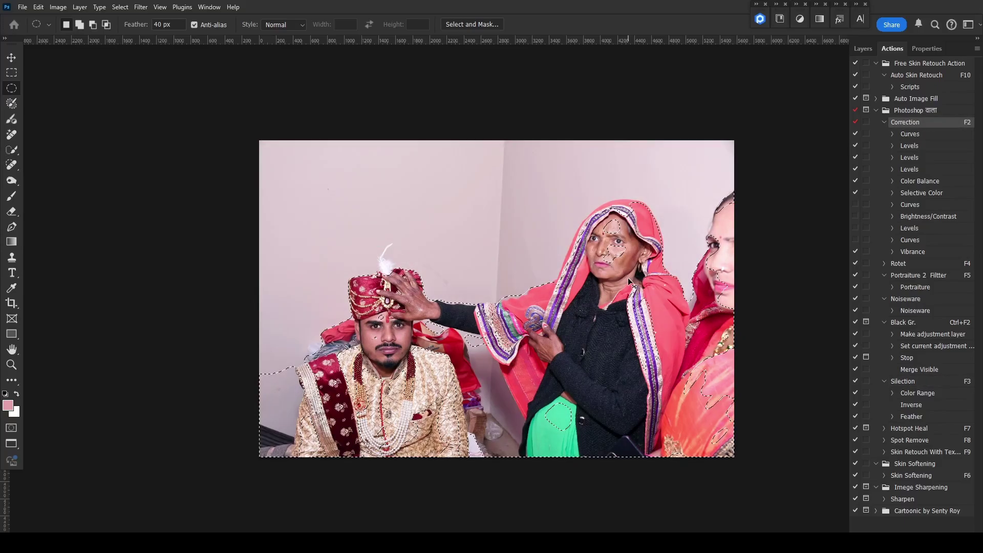
Select the groom's face, apply a Curves adjustment to it, and deselect
{"action": "left_click_drag", "start_coordinate": [347, 301], "coordinate": [421, 380]}
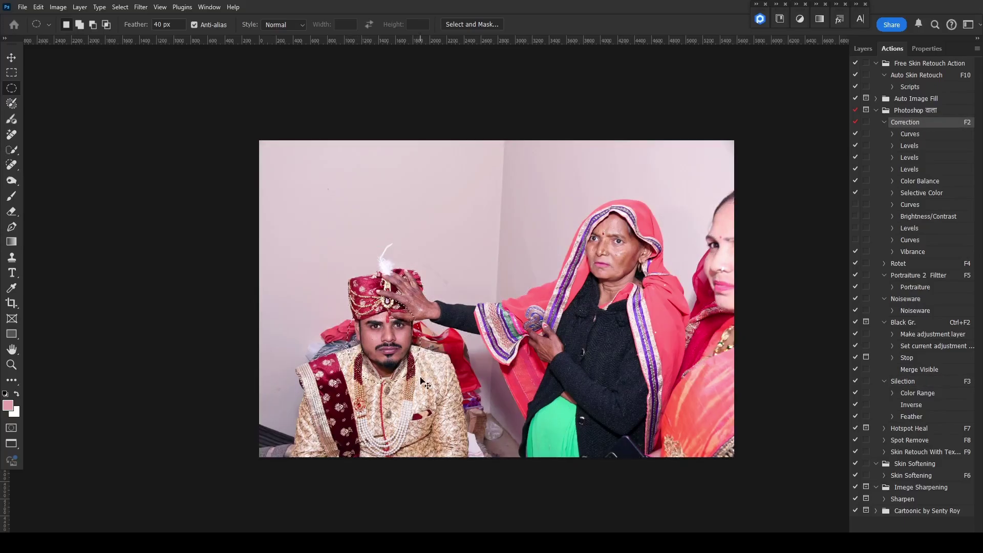
{"action": "key", "text": "ctrl+m"}
{"action": "key", "text": "Return"}
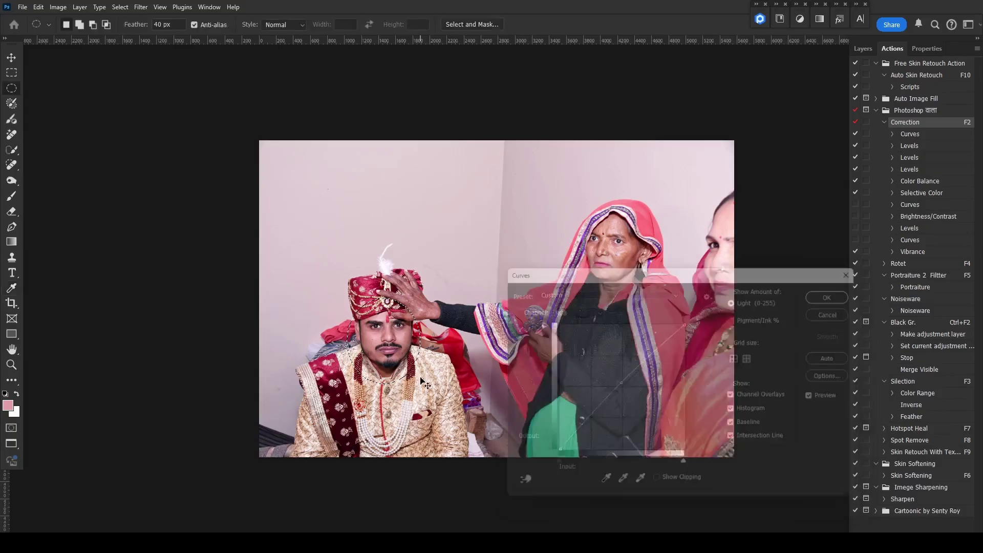
{"action": "key", "text": "ctrl+d"}
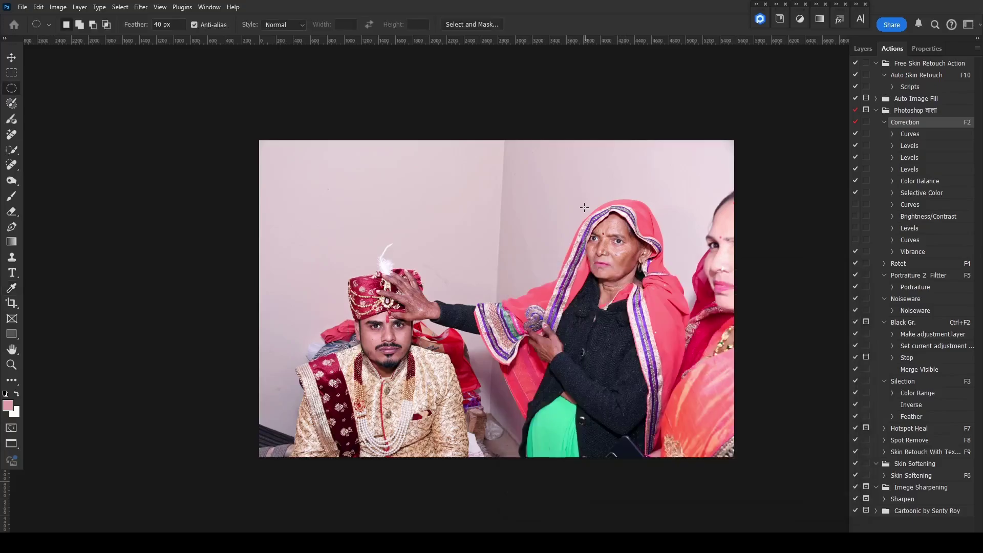
Select the face of the woman in the red shawl with an ellipse and apply a Color Balance adjustment
{"action": "left_click_drag", "start_coordinate": [584, 207], "coordinate": [623, 289]}
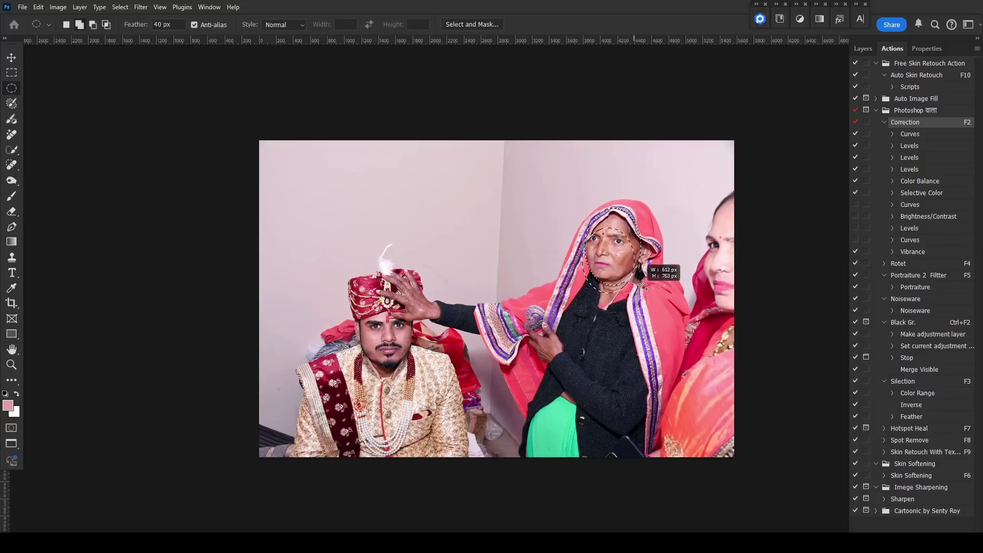
{"action": "key", "text": "ctrl+b"}
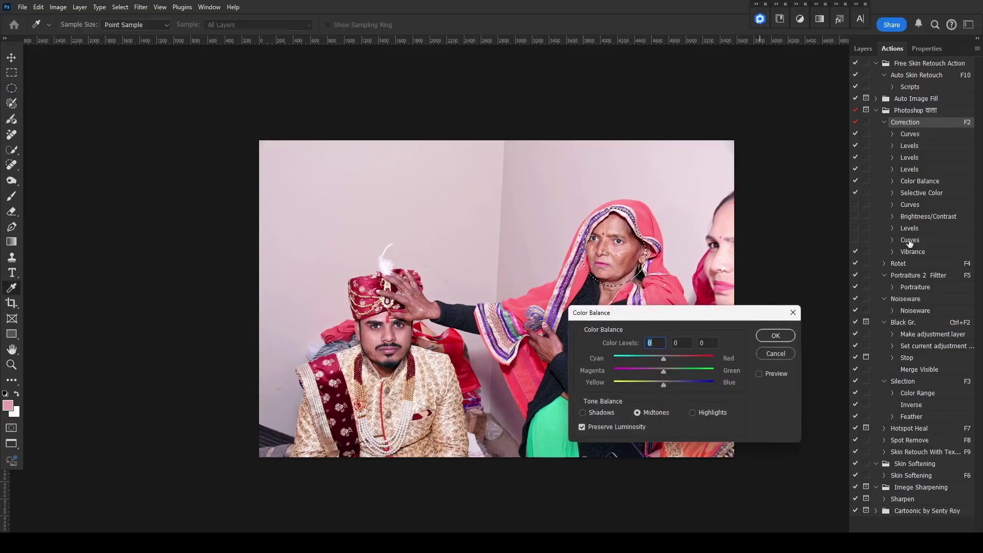
{"action": "left_click", "coordinate": [667, 382]}
{"action": "left_click", "coordinate": [773, 336]}
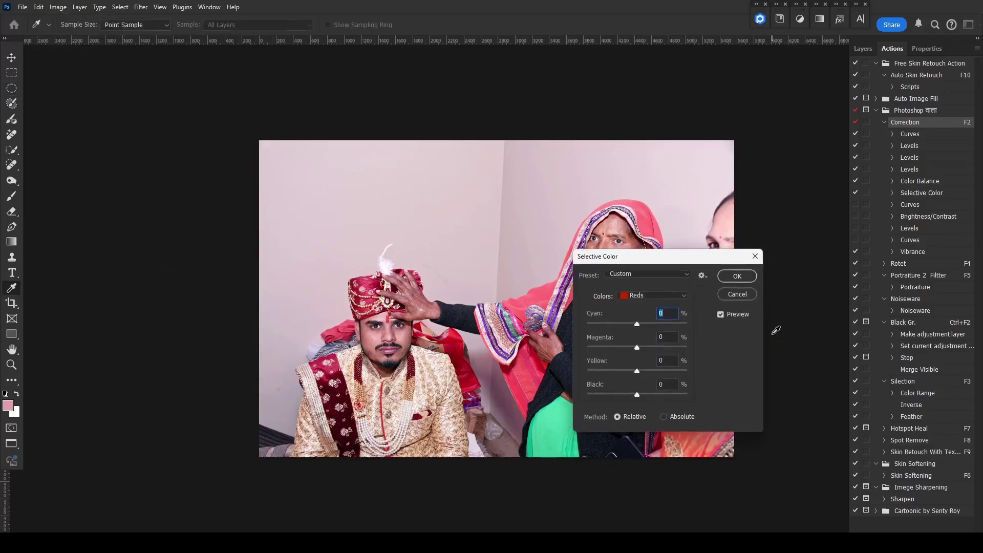
Set the Yellow component of the Yellows range to -28% in Selective Color, apply it, and compare before and after
{"action": "left_click_drag", "start_coordinate": [697, 259], "coordinate": [537, 262]}
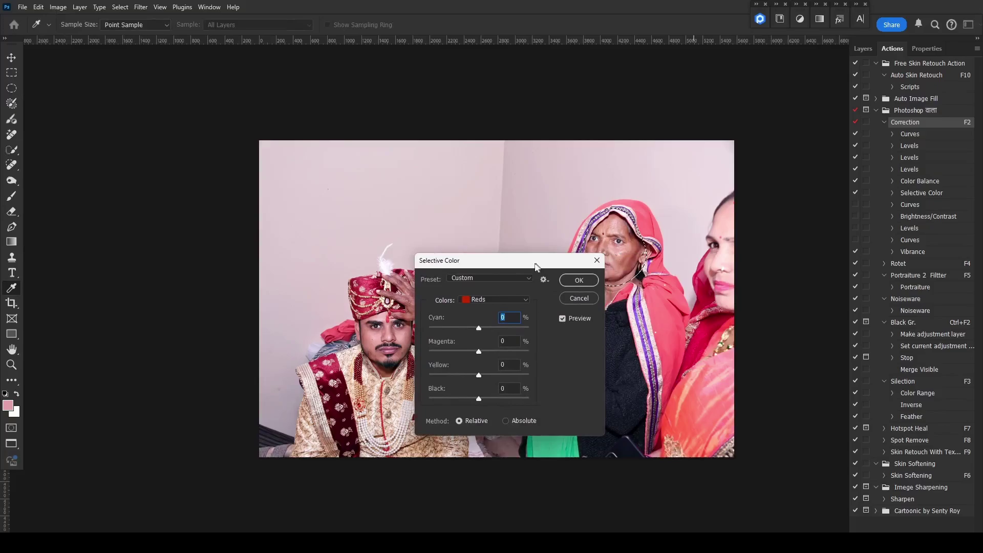
{"action": "left_click", "coordinate": [495, 299]}
{"action": "left_click", "coordinate": [492, 310]}
{"action": "left_click_drag", "start_coordinate": [469, 376], "coordinate": [464, 377]}
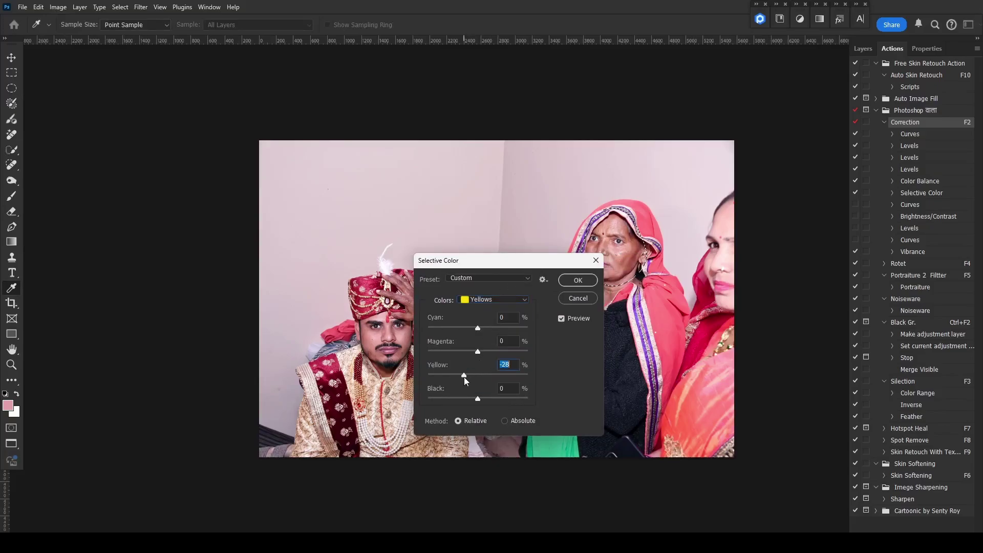
{"action": "left_click", "coordinate": [571, 281]}
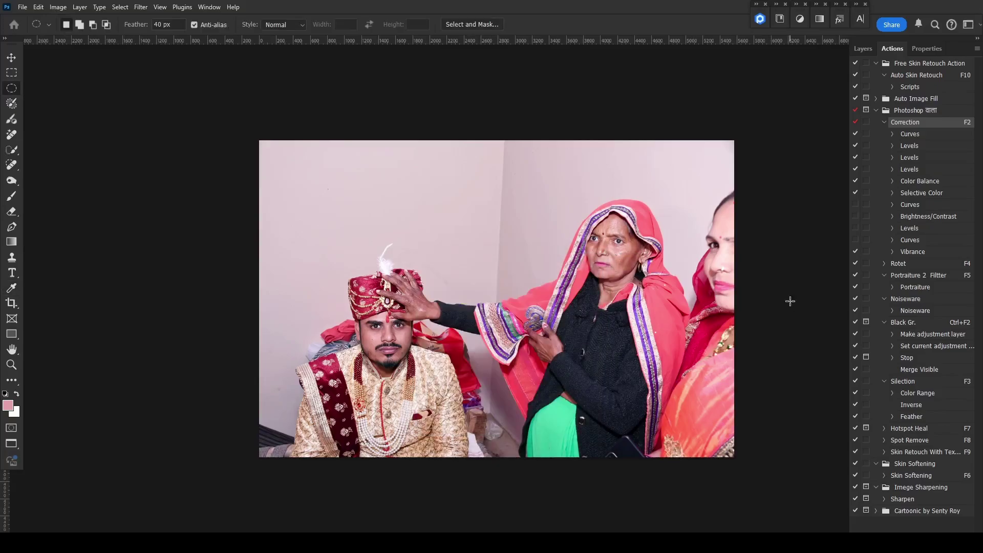
{"action": "key", "text": "ctrl+z"}
{"action": "key", "text": "ctrl+shift+z"}
Save the corrected photo as a JPEG at maximum quality 12, and switch to the photo with the woman in the brown headscarf
{"action": "key", "text": "ctrl+s"}
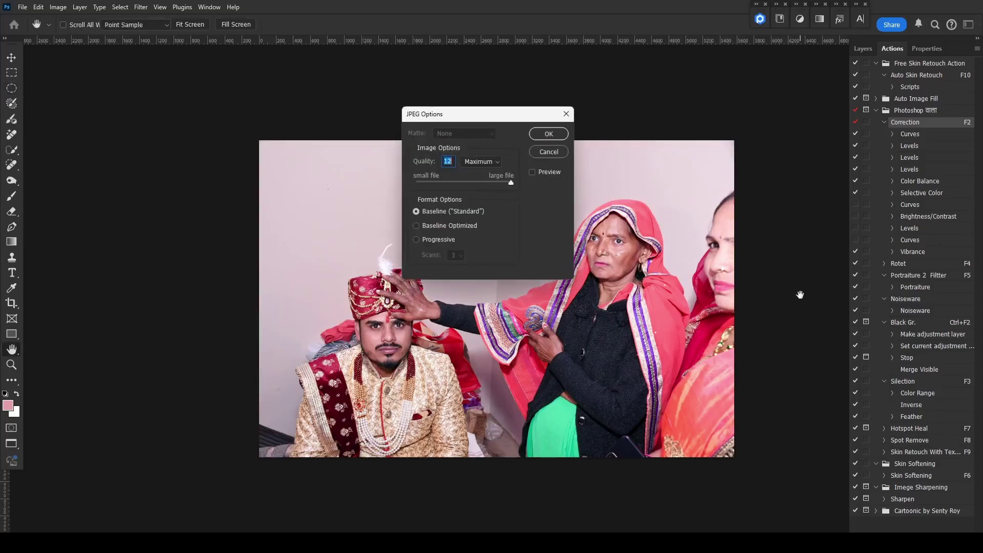
{"action": "key", "text": "Return"}
{"action": "key", "text": "ctrl+Tab"}
{"action": "key", "text": "ctrl+Tab"}
{"action": "scroll", "coordinate": [574, 334], "scroll_direction": "up", "scroll_amount": 3}
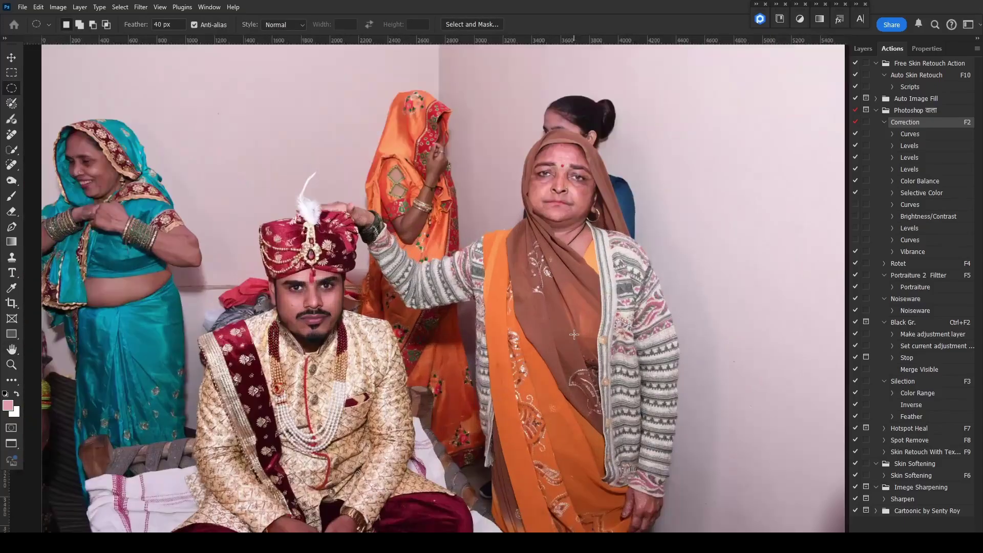
Run the Correction and Silection actions on the photo with the woman in the brown headscarf, and open Curves for the groom's face
{"action": "key", "text": "F2"}
{"action": "key", "text": "F3"}
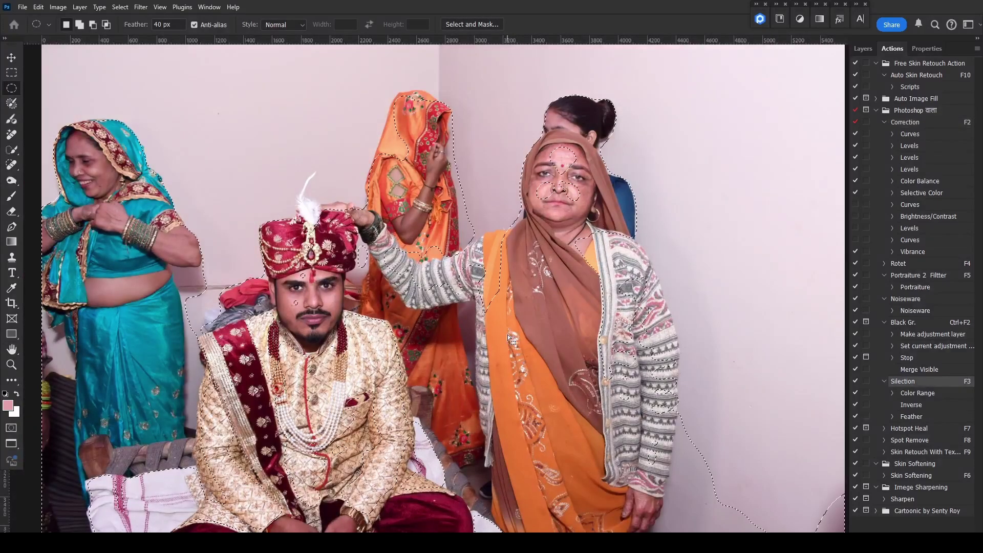
{"action": "key", "text": "F2"}
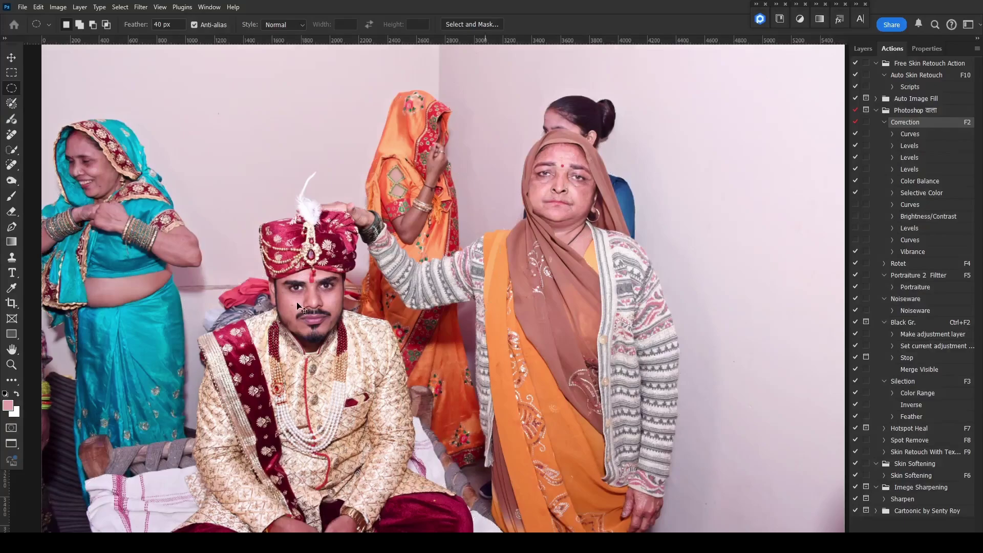
{"action": "left_click_drag", "start_coordinate": [267, 256], "coordinate": [355, 360]}
{"action": "key", "text": "ctrl+m"}
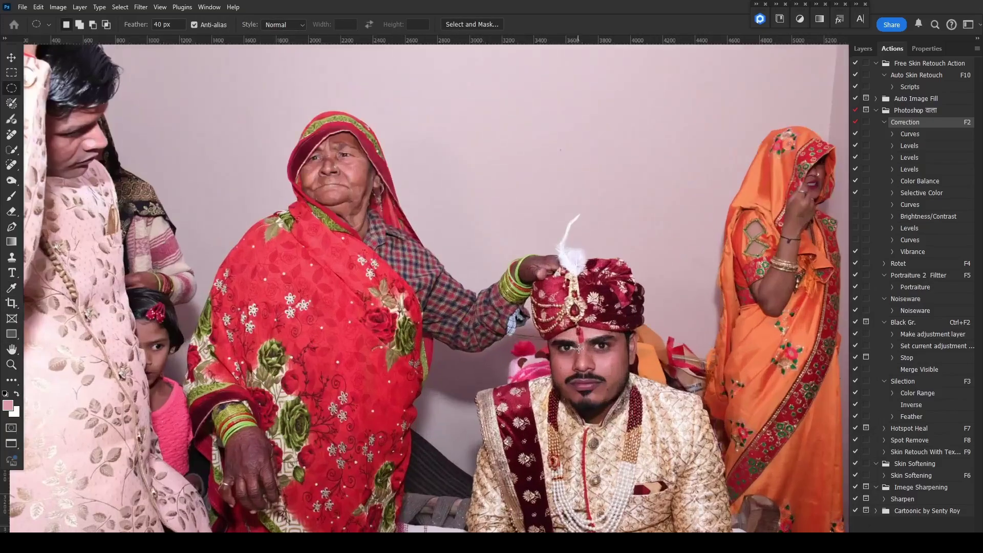
Run the Silection and Correction actions on the photo with the elderly woman in the red floral shawl, and select the groom's face
{"action": "key", "text": "F3"}
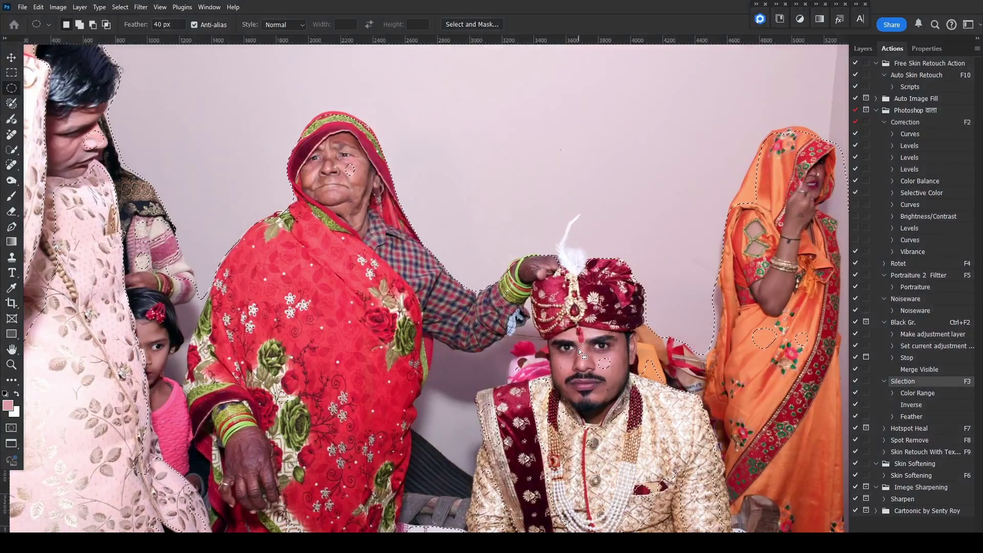
{"action": "key", "text": "F2"}
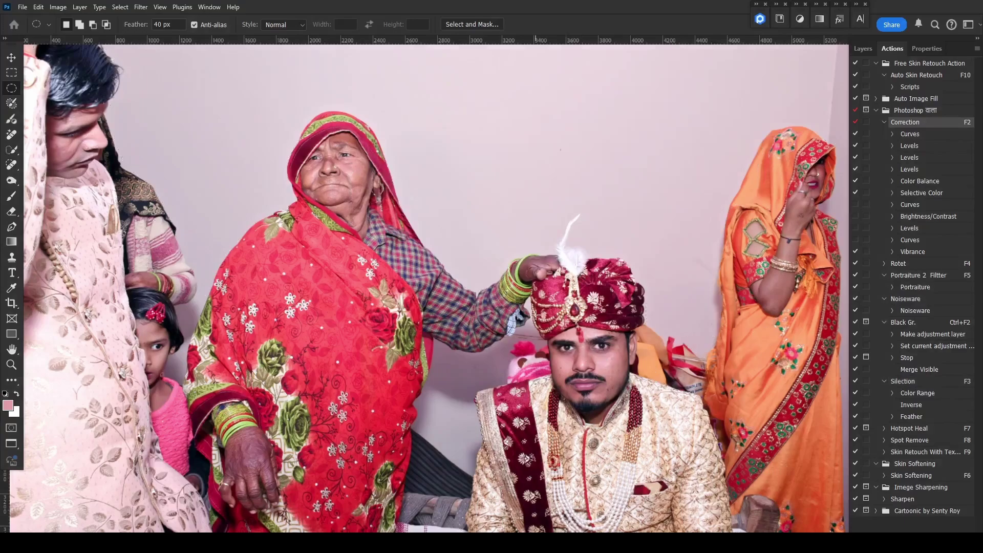
{"action": "left_click_drag", "start_coordinate": [535, 314], "coordinate": [642, 429]}
{"action": "left_click_drag", "start_coordinate": [598, 357], "coordinate": [613, 370]}
Brighten the groom's face by lifting Curves from input 118 to output 133, and apply it
{"action": "key", "text": "ctrl+m"}
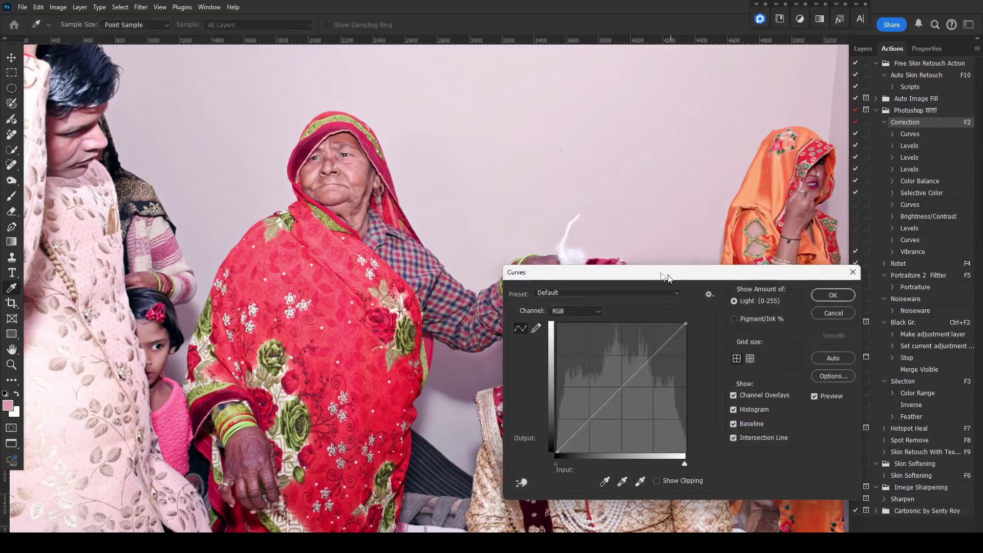
{"action": "left_click_drag", "start_coordinate": [666, 275], "coordinate": [289, 203]}
{"action": "left_click_drag", "start_coordinate": [234, 316], "coordinate": [233, 309]}
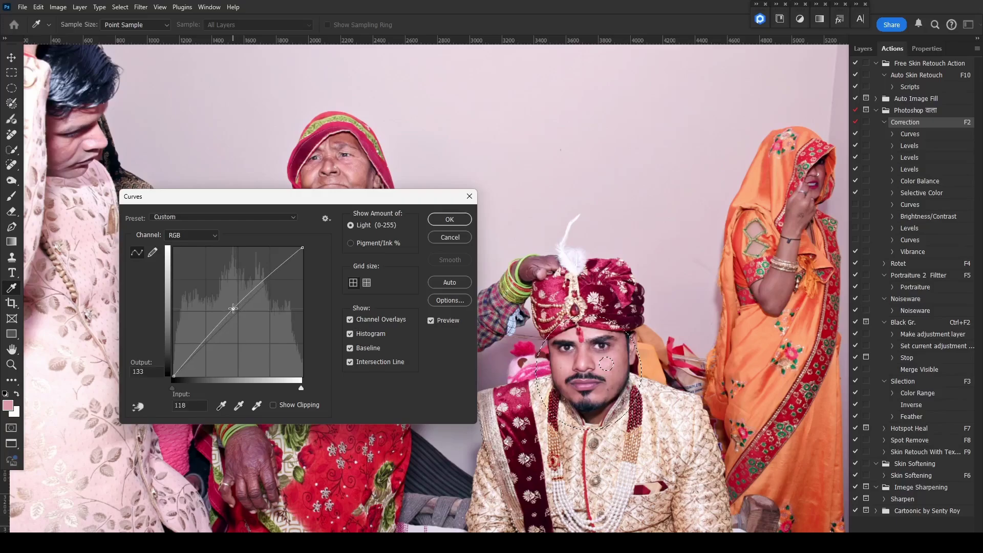
{"action": "left_click", "coordinate": [438, 219]}
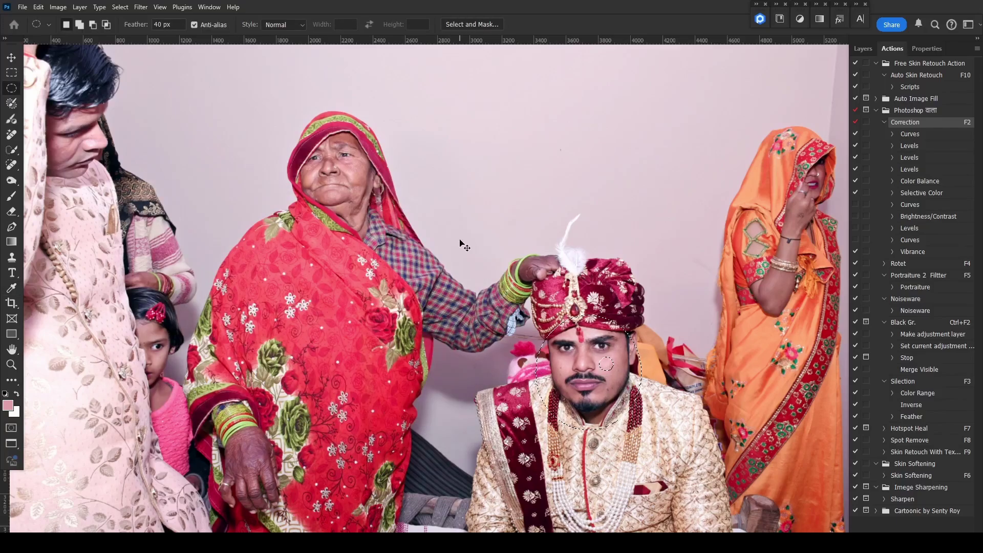
Shift the midtones of the groom's face slightly towards yellow and red in Color Balance, apply it, and deselect
{"action": "left_click_drag", "start_coordinate": [652, 321], "coordinate": [369, 329]}
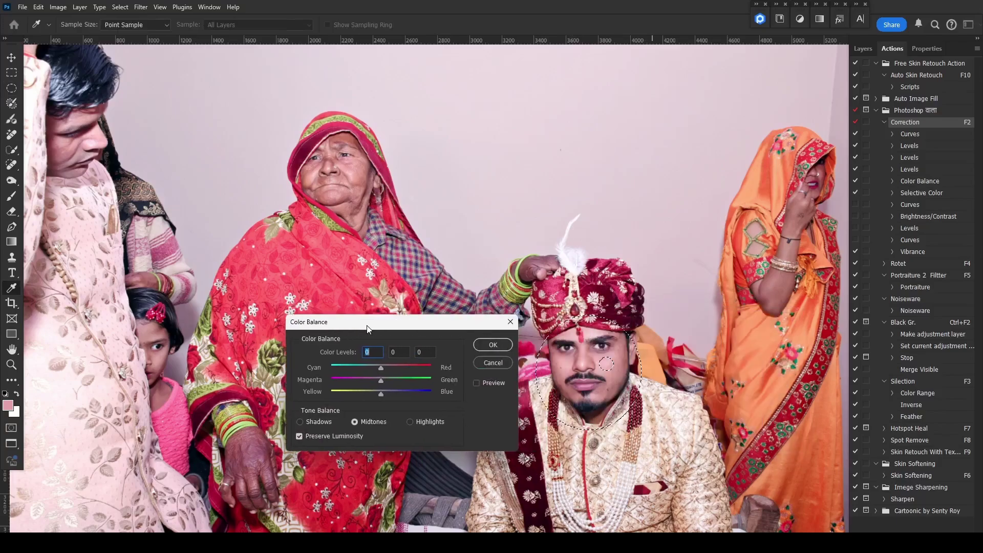
{"action": "left_click_drag", "start_coordinate": [380, 393], "coordinate": [377, 394]}
{"action": "key", "text": "Tab"}
{"action": "key", "text": "Tab"}
{"action": "left_click_drag", "start_coordinate": [382, 366], "coordinate": [383, 366]}
{"action": "left_click", "coordinate": [493, 345]}
{"action": "key", "text": "ctrl+d"}
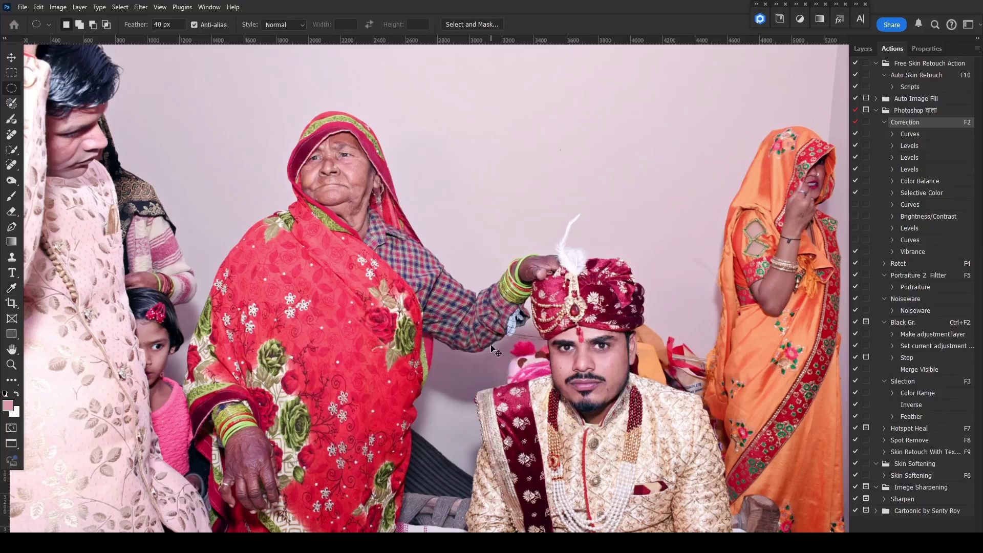
Reduce the Yellow component of the Yellows range across the whole photo in Selective Color, and apply it
{"action": "key", "text": "alt+s"}
{"action": "key", "text": "Escape"}
{"action": "key", "text": "alt+i"}
{"action": "key", "text": "j"}
{"action": "key", "text": "s"}
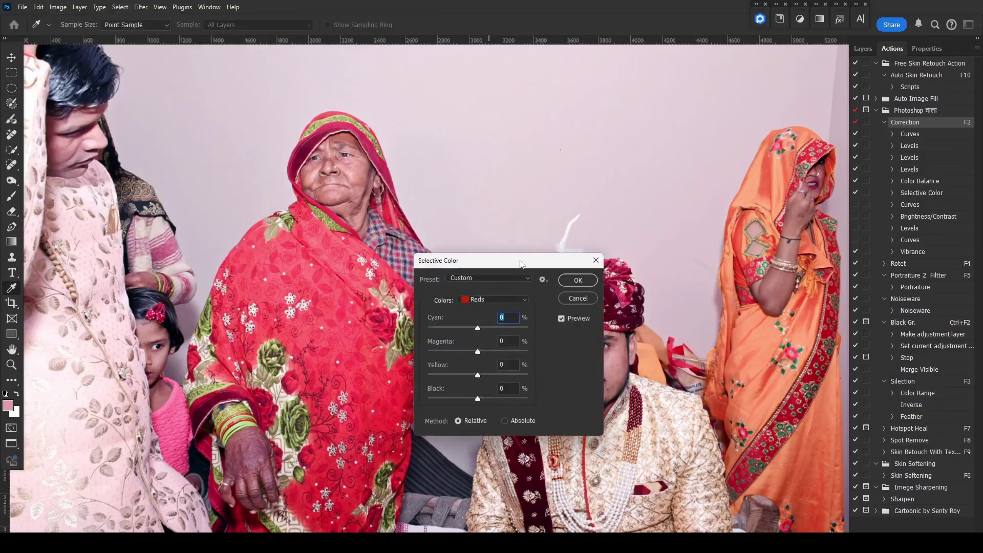
{"action": "left_click_drag", "start_coordinate": [521, 264], "coordinate": [795, 252]}
{"action": "left_click", "coordinate": [766, 289]}
{"action": "left_click", "coordinate": [756, 307]}
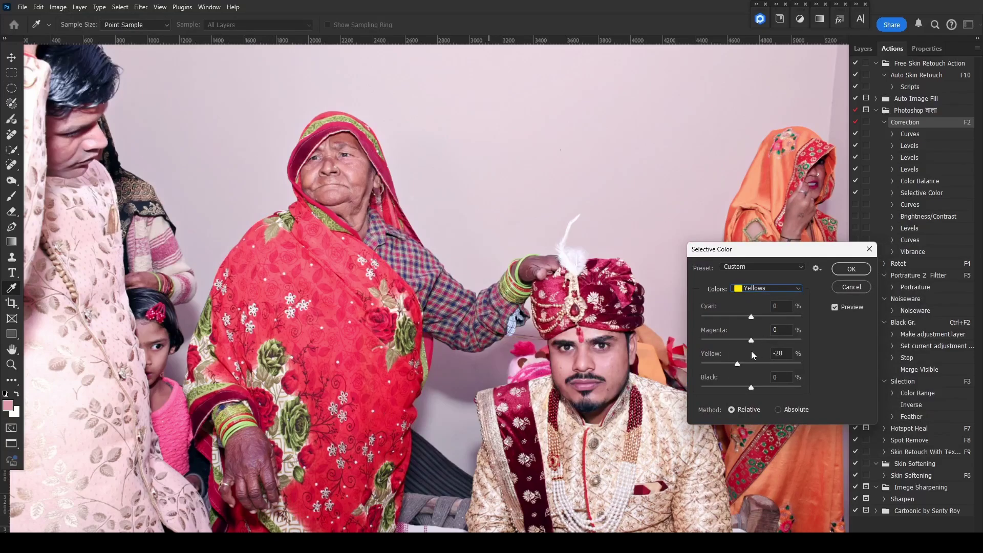
{"action": "left_click_drag", "start_coordinate": [738, 364], "coordinate": [752, 364]}
{"action": "left_click", "coordinate": [742, 364]}
{"action": "left_click", "coordinate": [859, 265]}
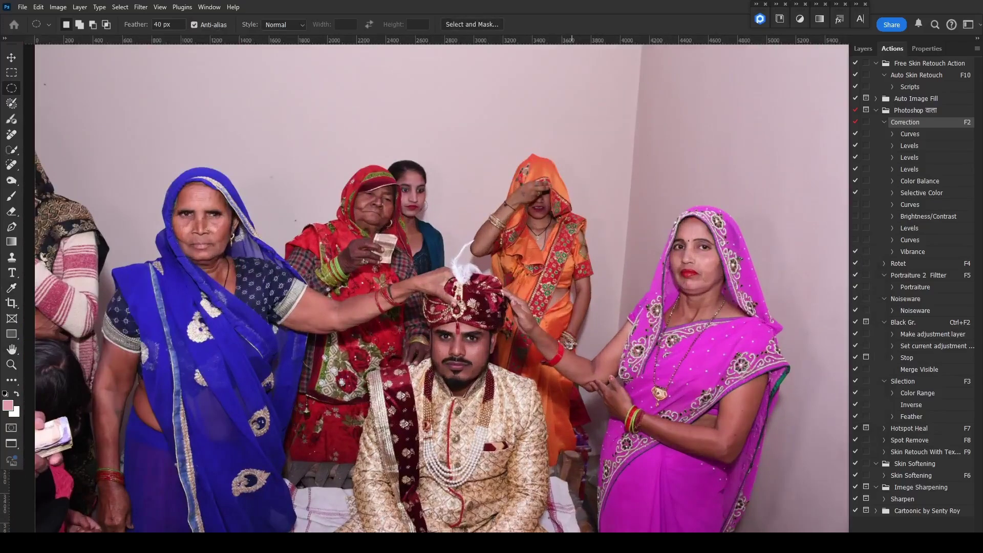
Run the Silection and Correction actions on the photo with the blue and magenta saris, and lift Curves from input 121 to output 132
{"action": "key", "text": "F3"}
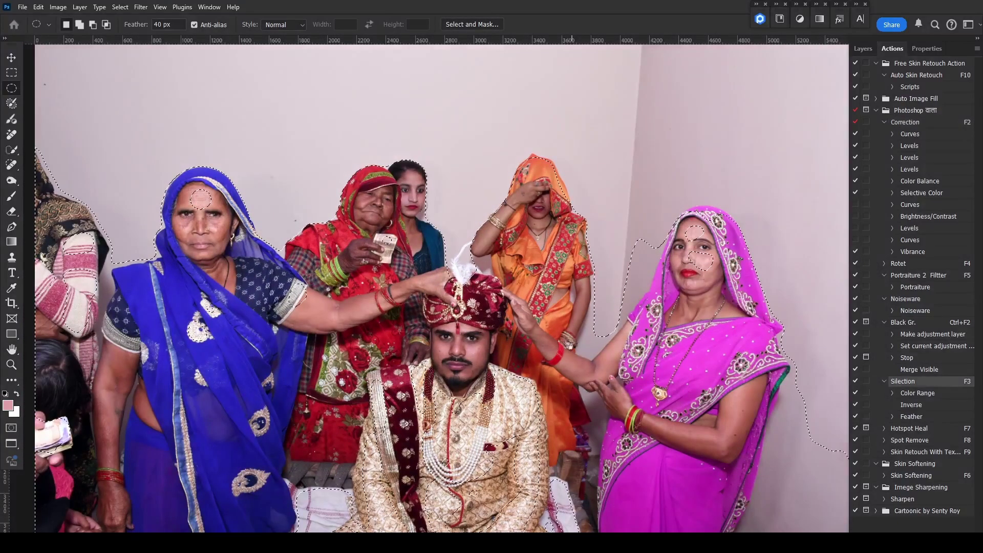
{"action": "key", "text": "F2"}
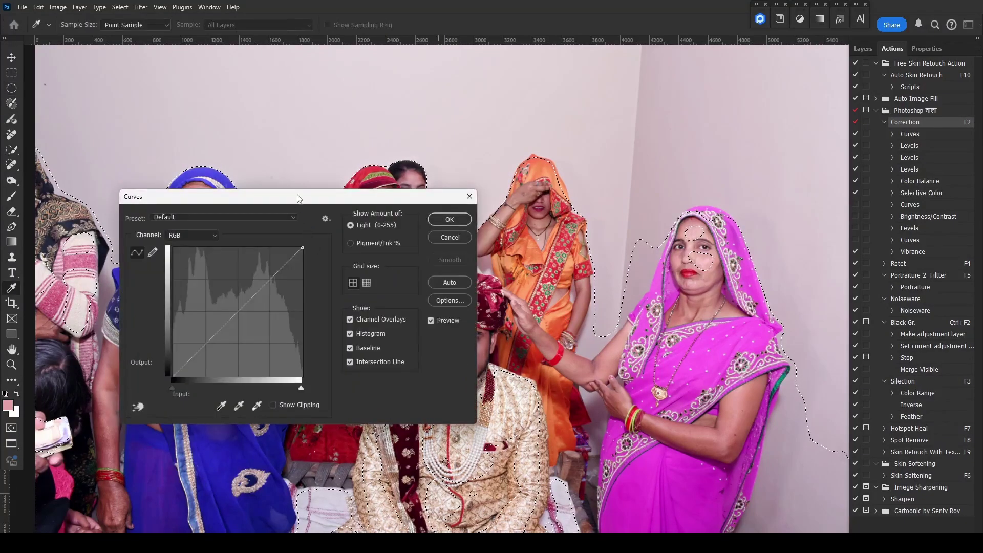
{"action": "left_click_drag", "start_coordinate": [299, 198], "coordinate": [616, 196]}
{"action": "left_click", "coordinate": [552, 306]}
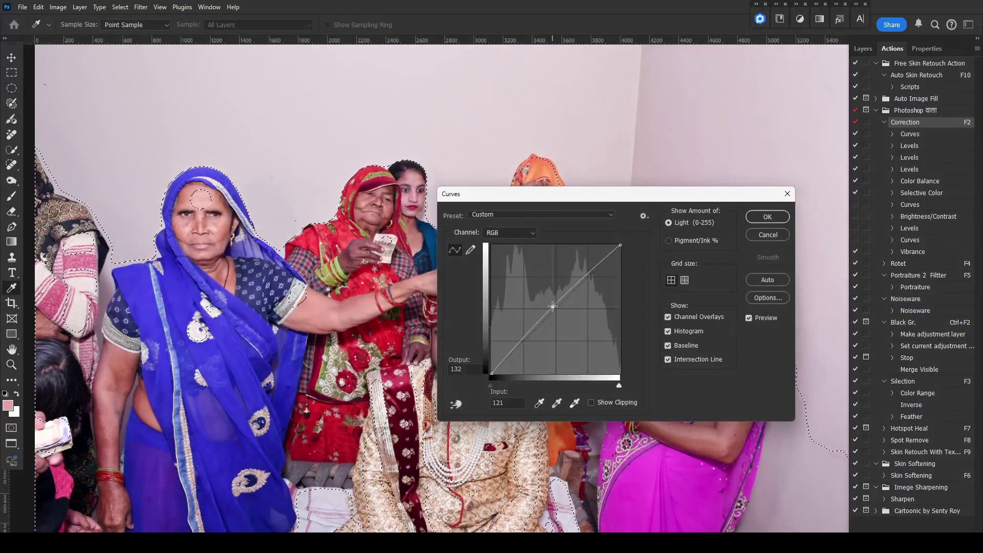
{"action": "left_click", "coordinate": [768, 218]}
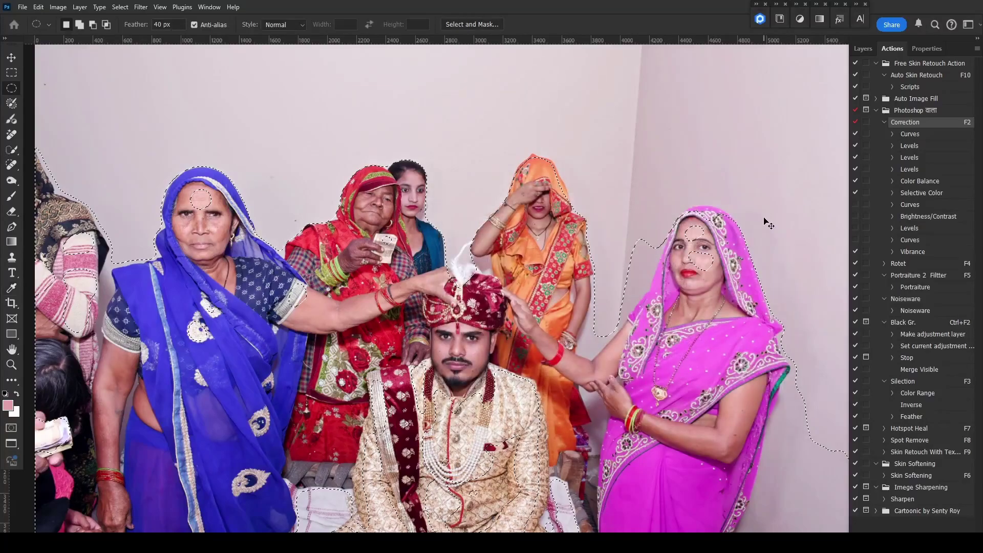
Brighten the highlights of the selected areas by slightly lowering the white input level in Levels, and apply it
{"action": "left_click_drag", "start_coordinate": [754, 395], "coordinate": [752, 395]}
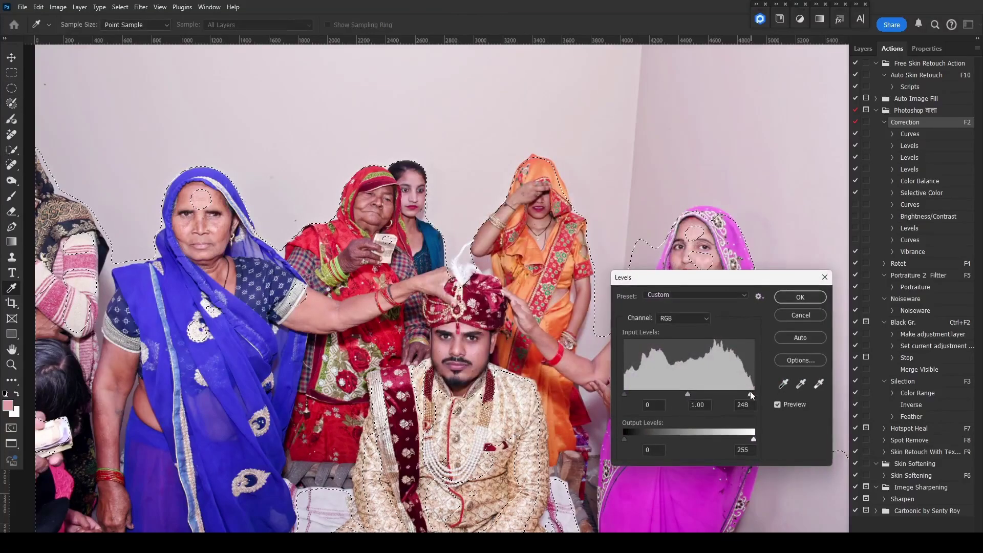
{"action": "left_click", "coordinate": [810, 314]}
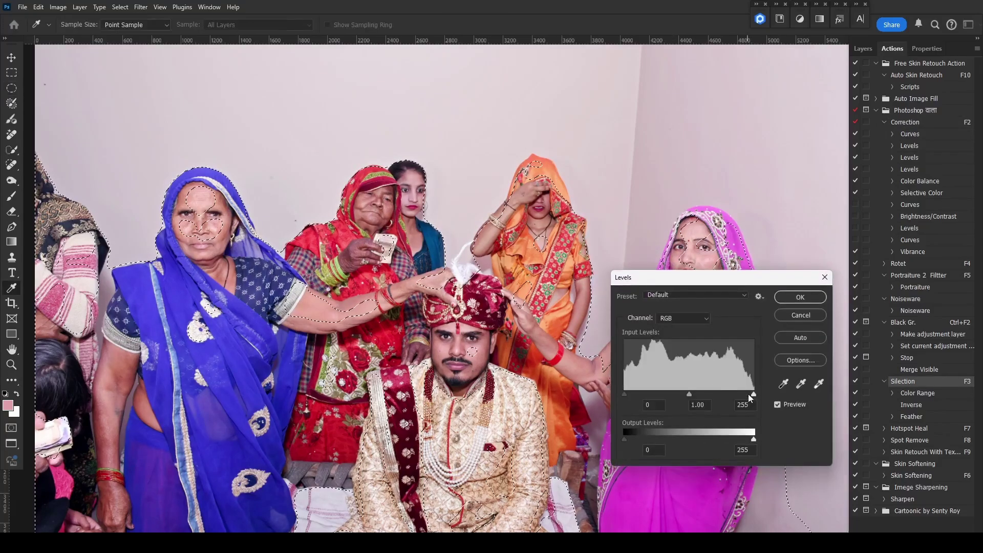
{"action": "left_click_drag", "start_coordinate": [749, 395], "coordinate": [748, 395]}
{"action": "left_click", "coordinate": [793, 300]}
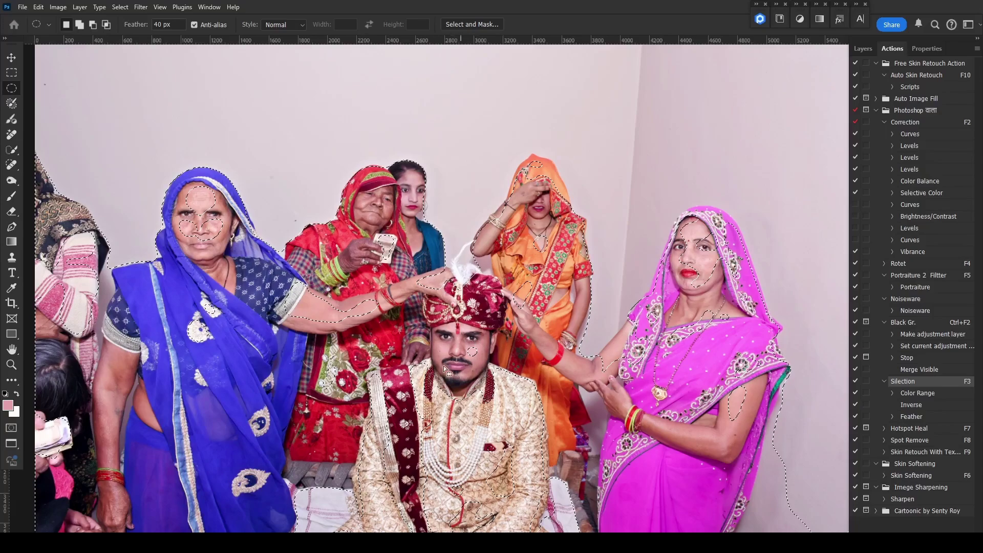
Hide the selection outline and apply a Selective Color adjustment to the photo
{"action": "key", "text": "ctrl+h"}
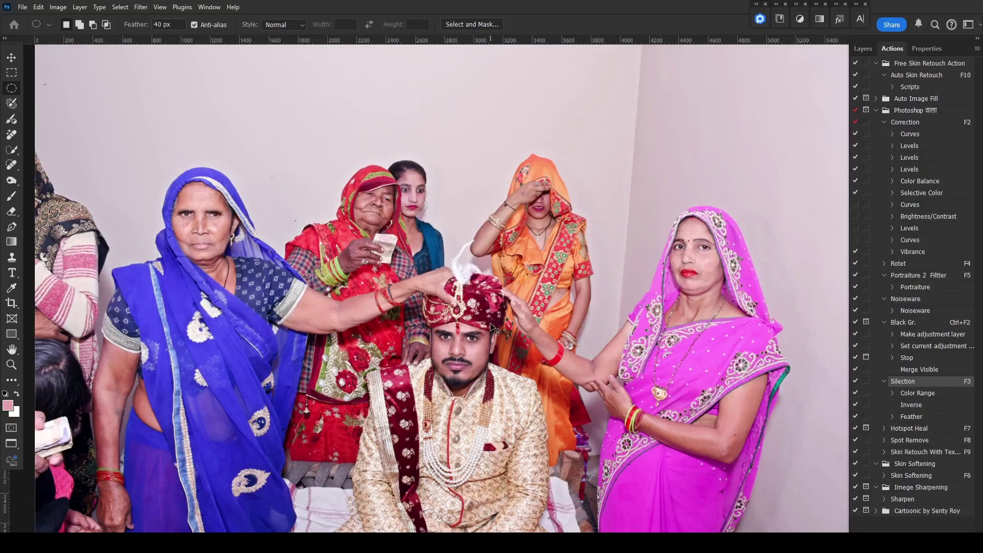
{"action": "key", "text": "alt+i"}
{"action": "key", "text": "j"}
{"action": "key", "text": "s"}
{"action": "key", "text": "Return"}
Compare the photo with and without the last correction, keep the correction, and save and close the photo
{"action": "key", "text": "ctrl+z"}
{"action": "key", "text": "ctrl+shift+z"}
{"action": "key", "text": "ctrl+z"}
{"action": "key", "text": "ctrl+shift+z"}
{"action": "key", "text": "ctrl+s"}
{"action": "key", "text": "Return"}
{"action": "key", "text": "ctrl+w"}
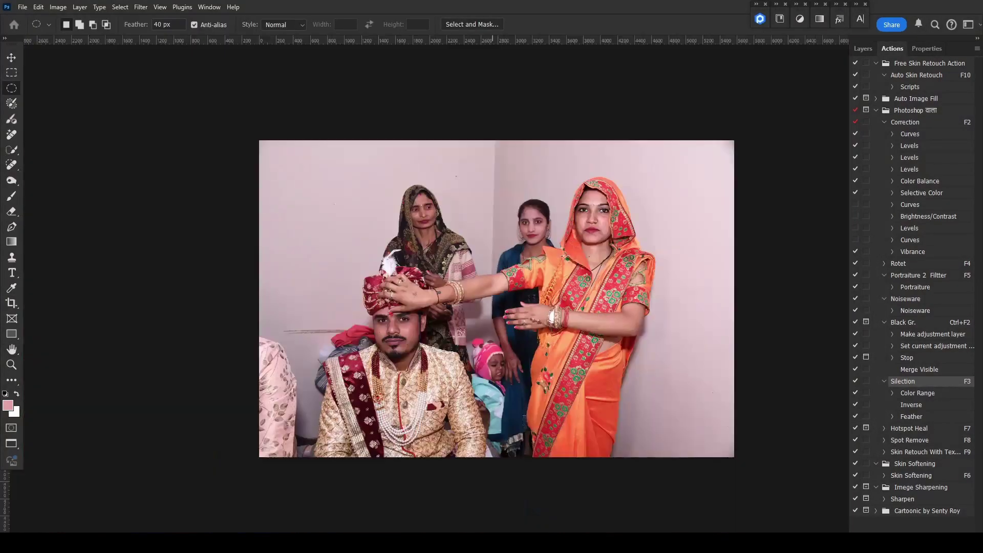
Run the Correction, Silection and Correction actions on the photo with the woman in the orange sari, and deselect
{"action": "scroll", "coordinate": [549, 269], "scroll_direction": "up", "scroll_amount": 3}
{"action": "scroll", "coordinate": [545, 291], "scroll_direction": "up", "scroll_amount": 1}
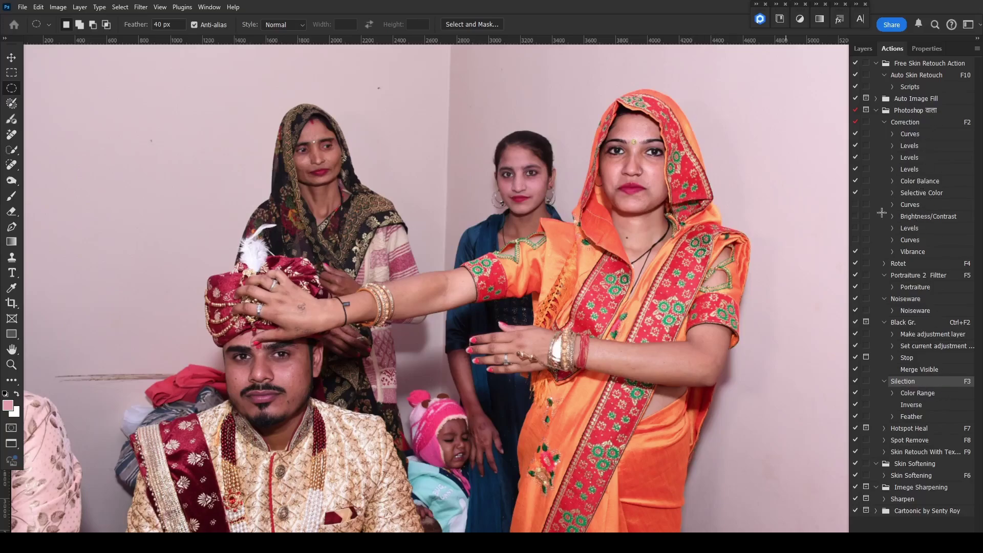
{"action": "key", "text": "F2"}
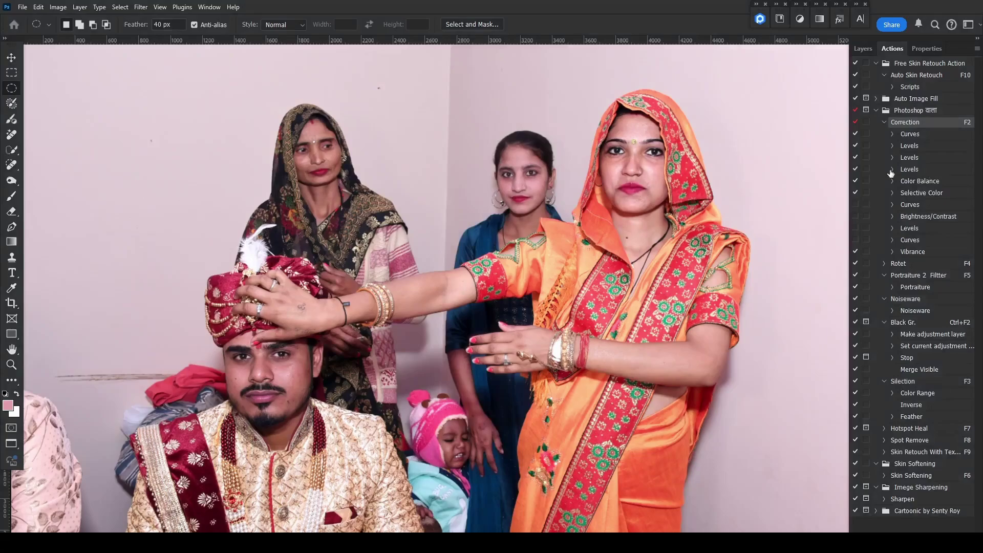
{"action": "key", "text": "F3"}
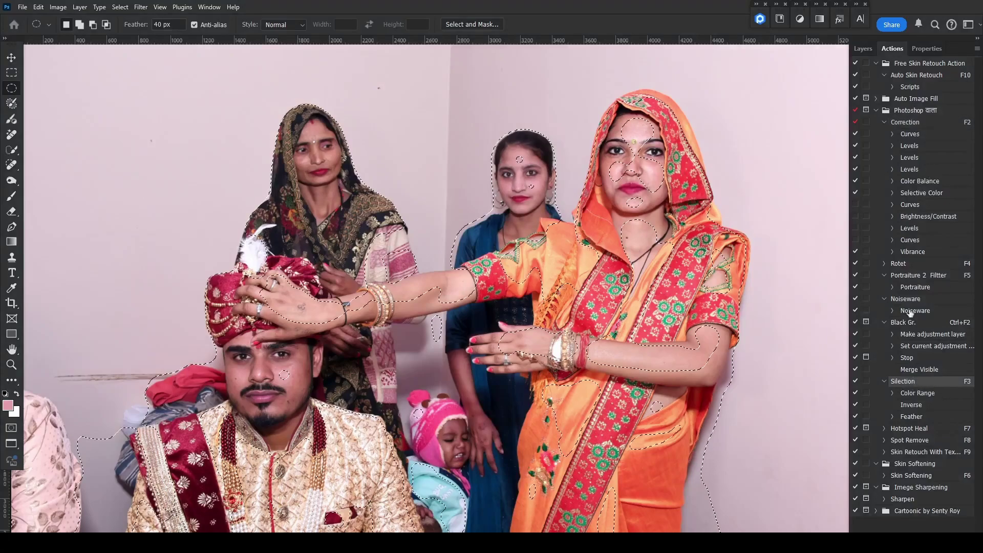
{"action": "key", "text": "F2"}
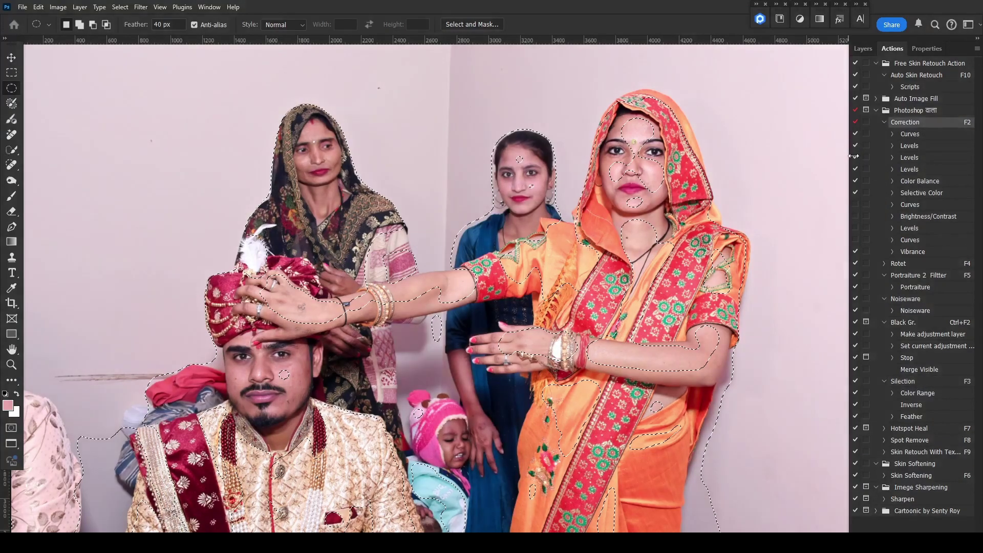
{"action": "left_click", "coordinate": [710, 244]}
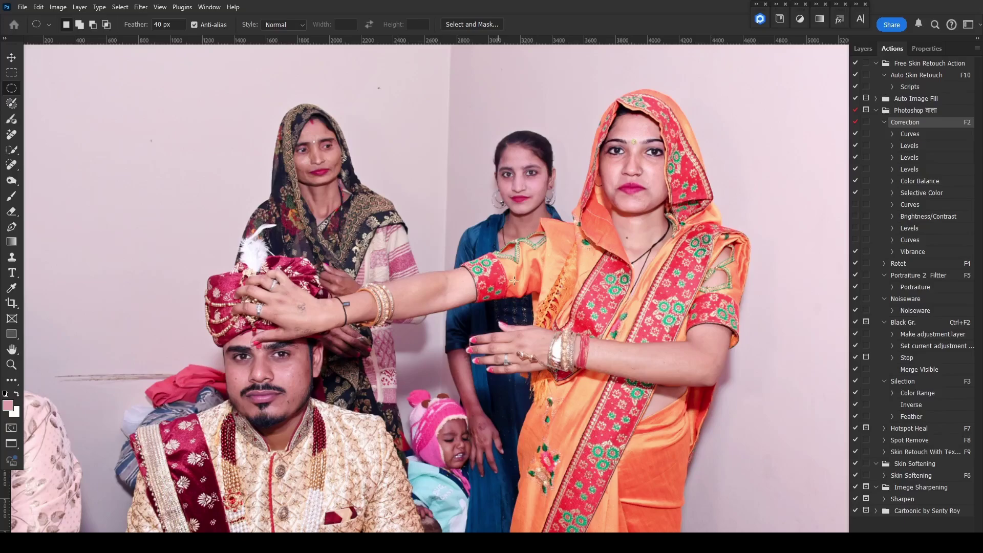
Select the whole photo except an elliptical area around the head of the woman in the black shawl
{"action": "key", "text": "alt"}
{"action": "left_click_drag", "start_coordinate": [278, 108], "coordinate": [379, 215]}
{"action": "key", "text": "ctrl+minus"}
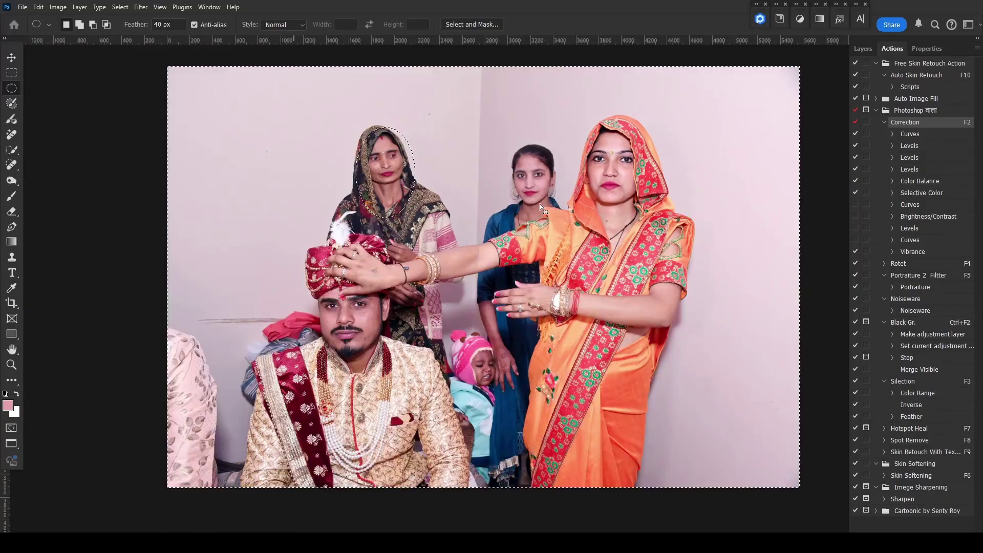
{"action": "key", "text": "ctrl+plus"}
Deepen the shadows of the selected area by setting the black input level to 6 in Levels, apply it, and deselect
{"action": "key", "text": "ctrl+l"}
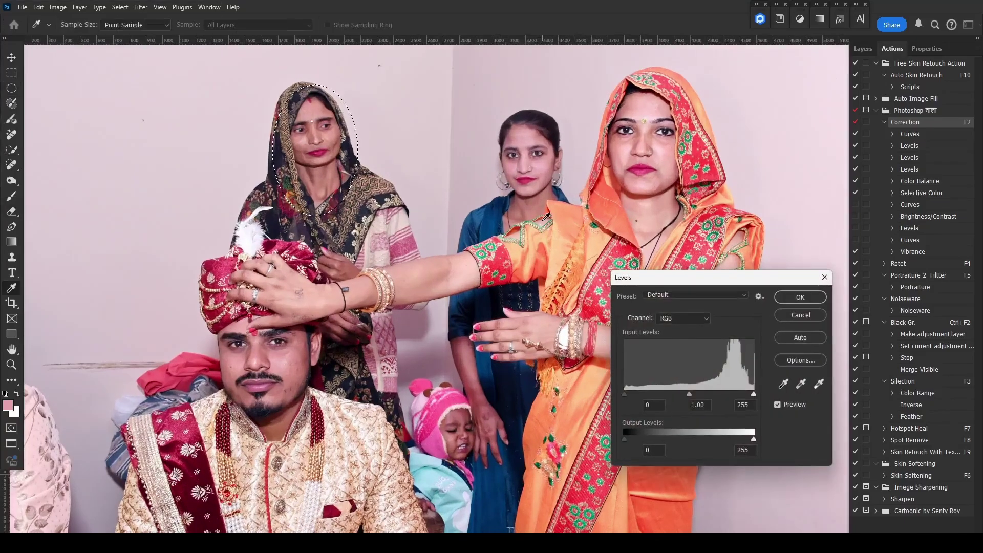
{"action": "left_click_drag", "start_coordinate": [627, 394], "coordinate": [627, 392]}
{"action": "left_click_drag", "start_coordinate": [628, 392], "coordinate": [628, 392]}
{"action": "left_click_drag", "start_coordinate": [631, 393], "coordinate": [634, 392]}
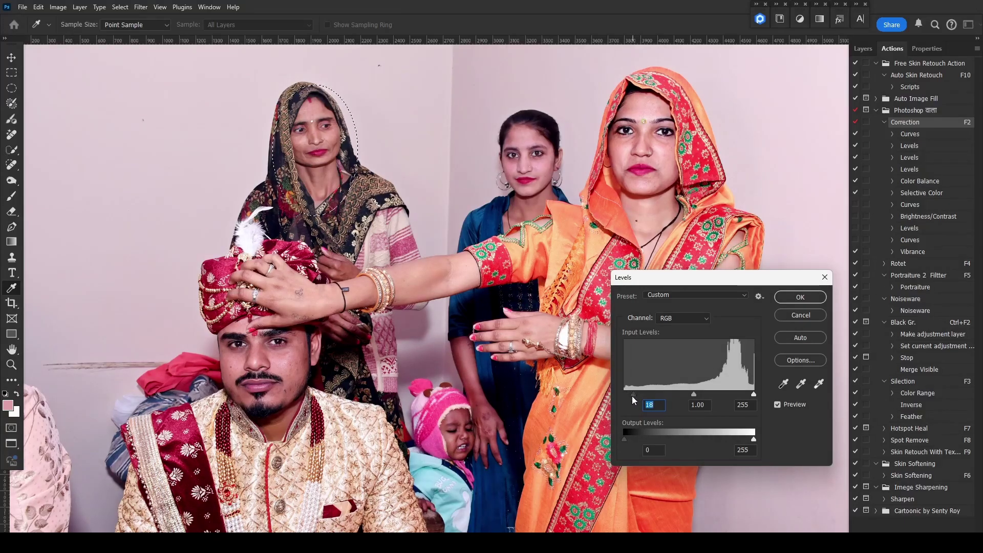
{"action": "left_click_drag", "start_coordinate": [632, 395], "coordinate": [628, 394]}
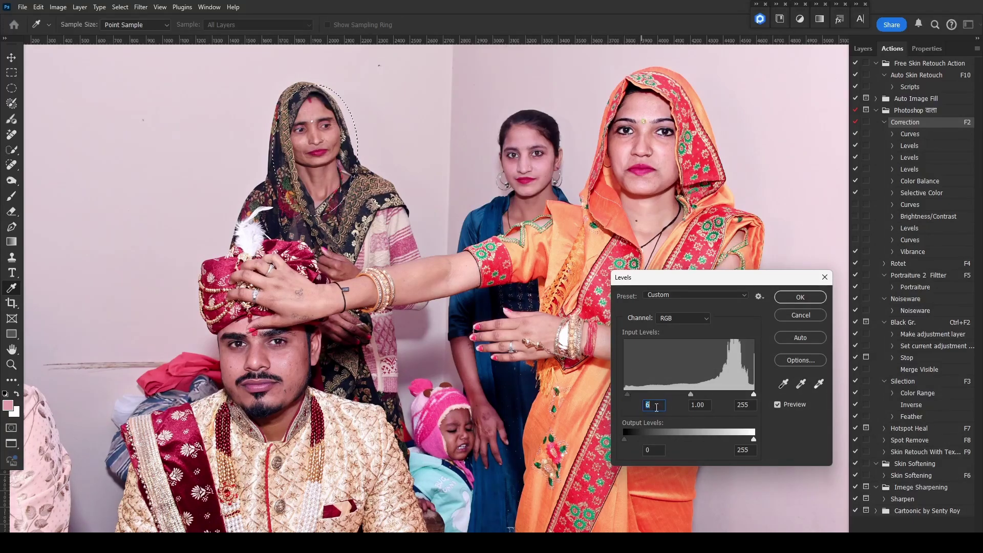
{"action": "left_click", "coordinate": [801, 298]}
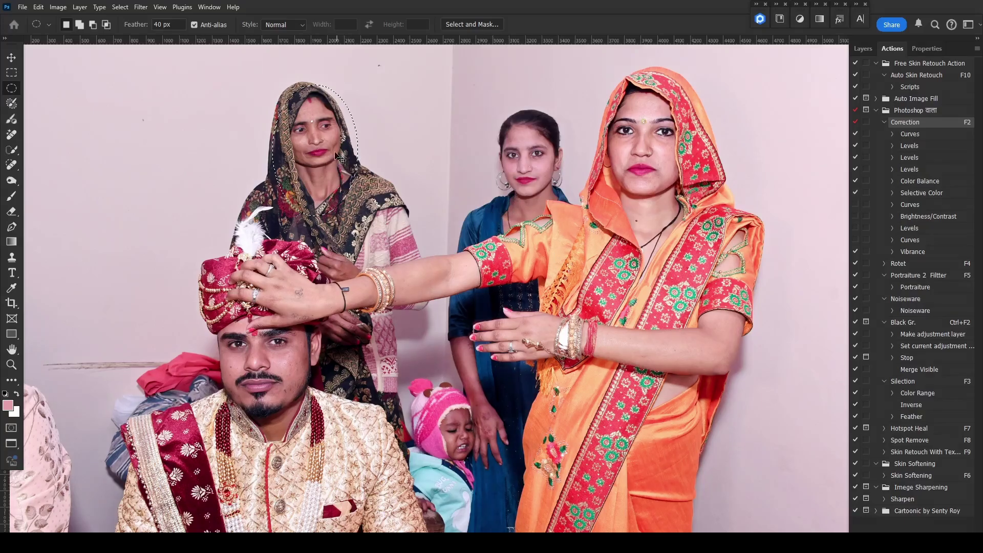
{"action": "key", "text": "ctrl+d"}
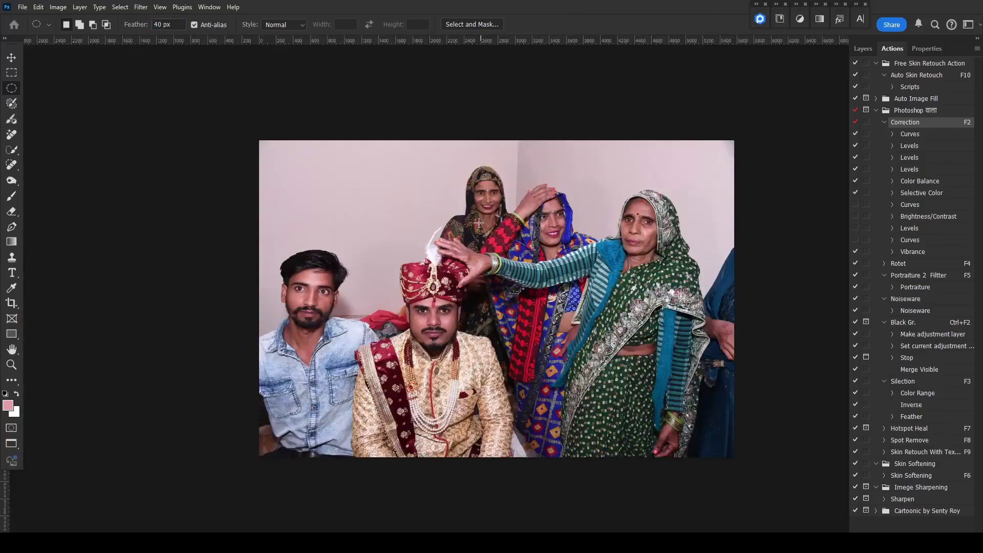
Run the Silection and Correction actions on the photo with the man in the denim shirt, and lift Curves from input 119 to output 134
{"action": "key", "text": "F3"}
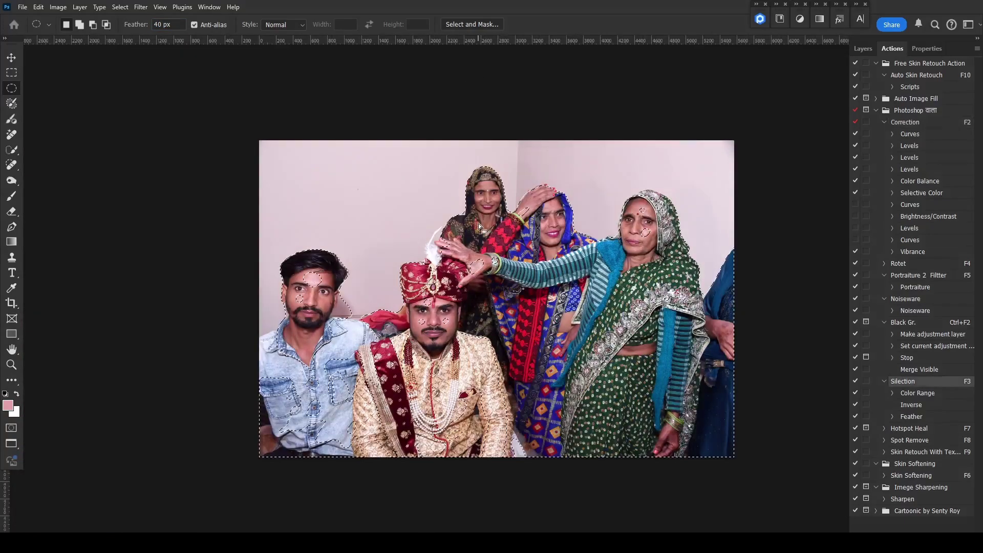
{"action": "key", "text": "F2"}
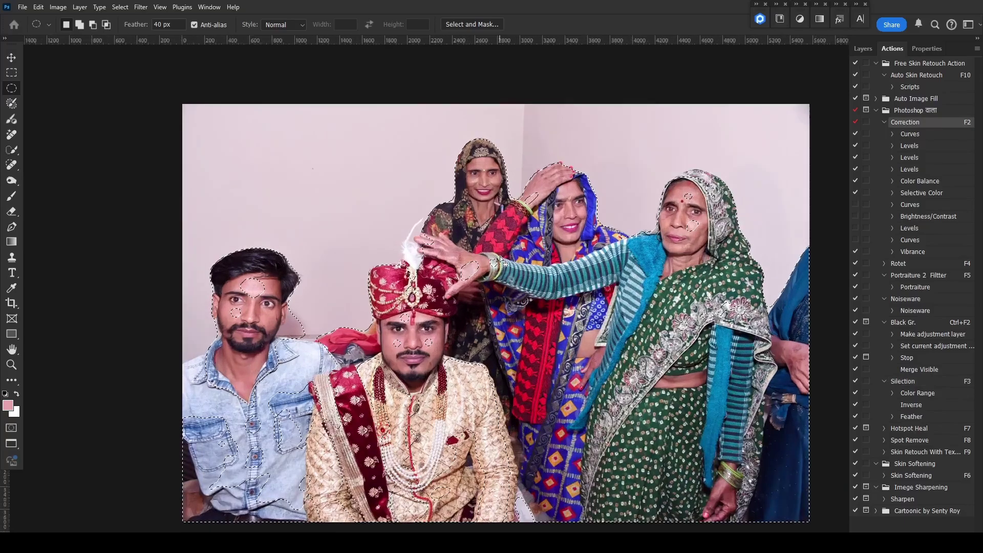
{"action": "scroll", "coordinate": [501, 260], "scroll_direction": "up", "scroll_amount": 2}
{"action": "key", "text": "ctrl+m"}
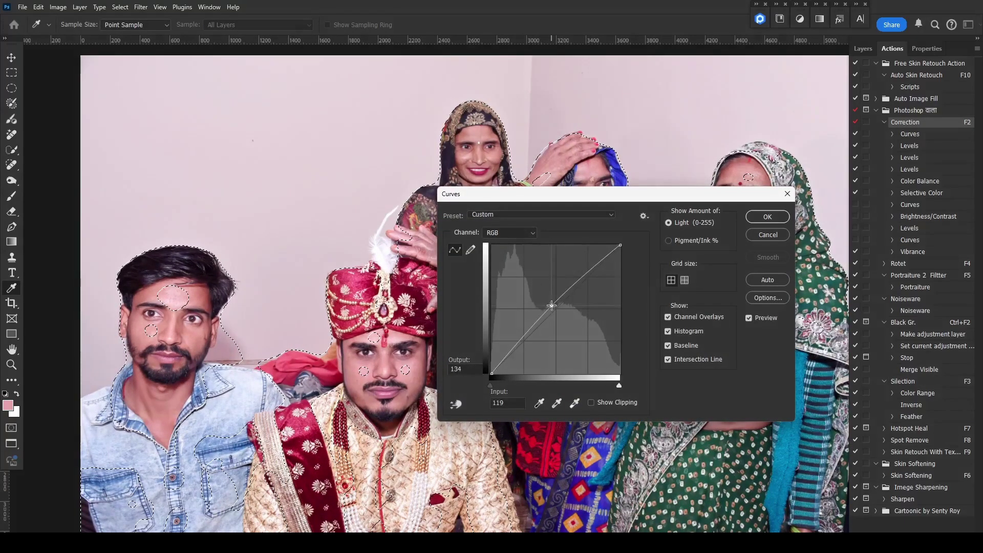
{"action": "left_click_drag", "start_coordinate": [551, 313], "coordinate": [552, 307]}
{"action": "left_click", "coordinate": [767, 217]}
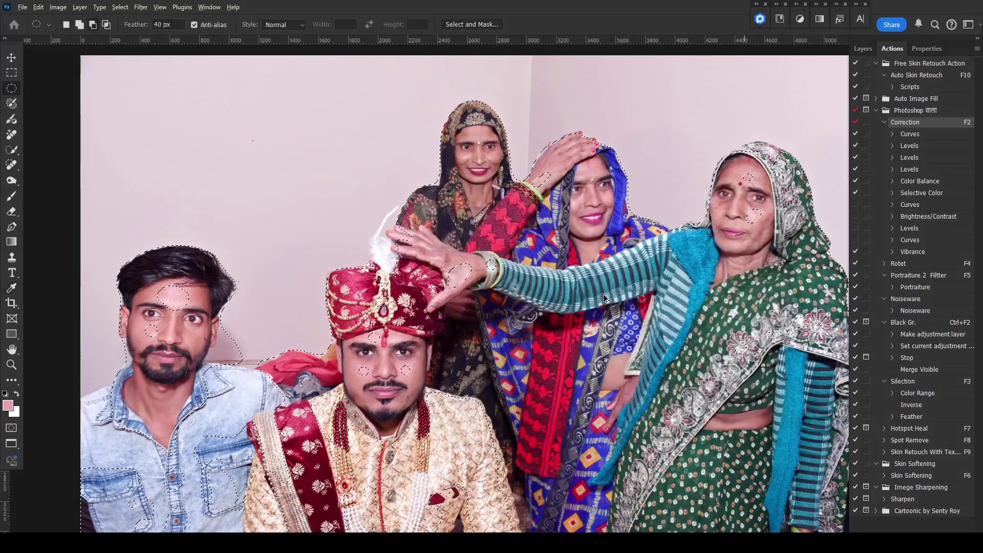
Deselect, and save and close the photo with the man in the denim shirt
{"action": "key", "text": "ctrl+d"}
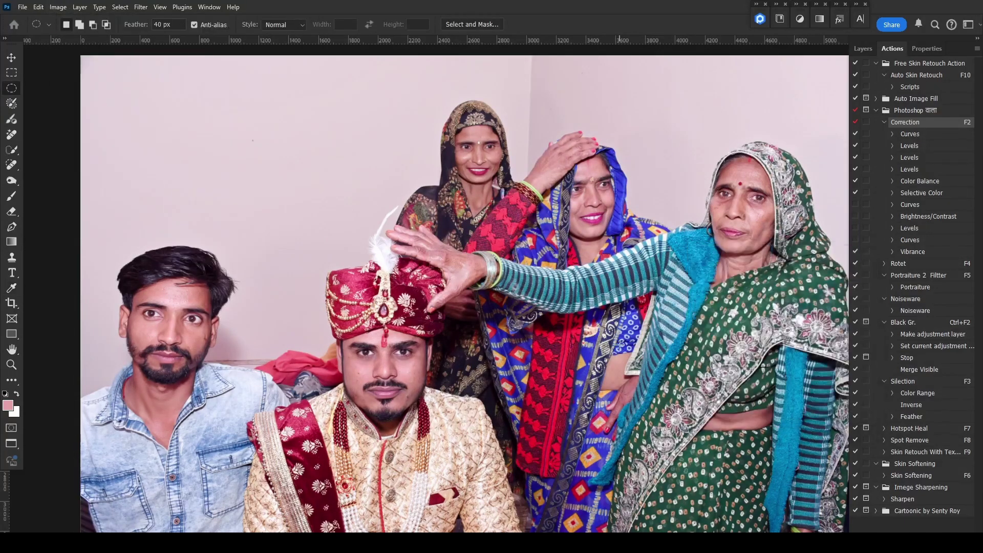
{"action": "key", "text": "Return"}
{"action": "key", "text": "ctrl+w"}
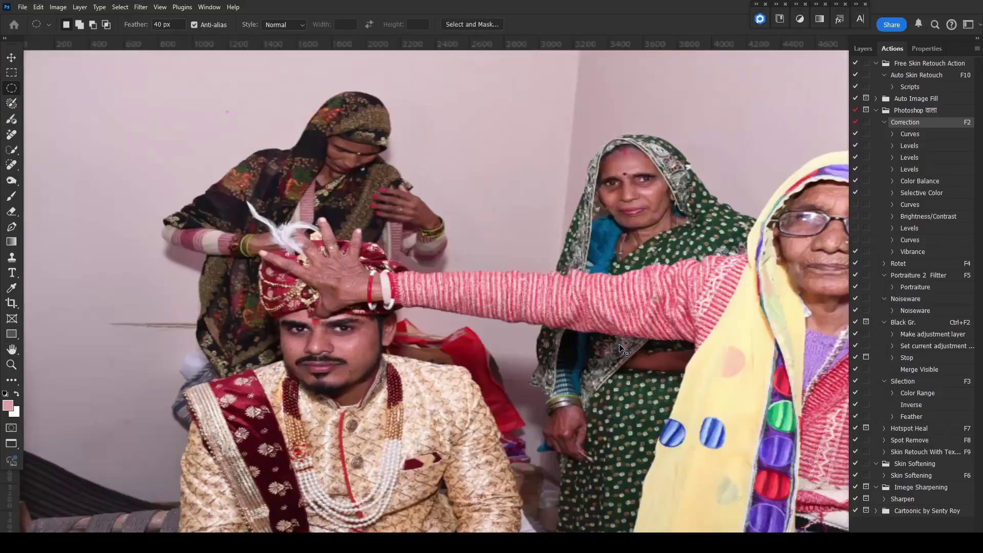
Run the Silection and Correction actions on the photo with the elderly woman in glasses and the yellow shawl
{"action": "key", "text": "ctrl+minus"}
{"action": "key", "text": "ctrl+minus"}
{"action": "scroll", "coordinate": [612, 342], "scroll_direction": "up", "scroll_amount": 1}
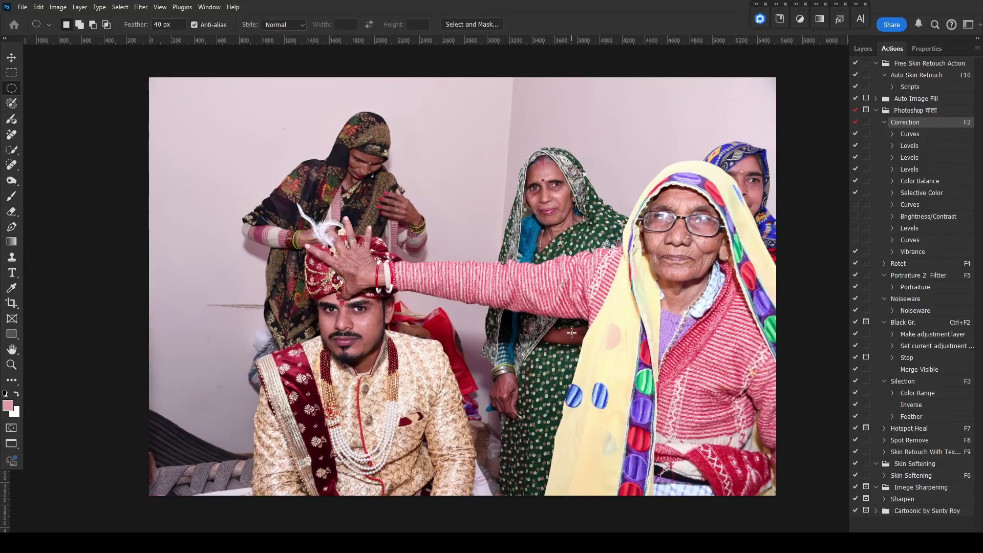
{"action": "key", "text": "F3"}
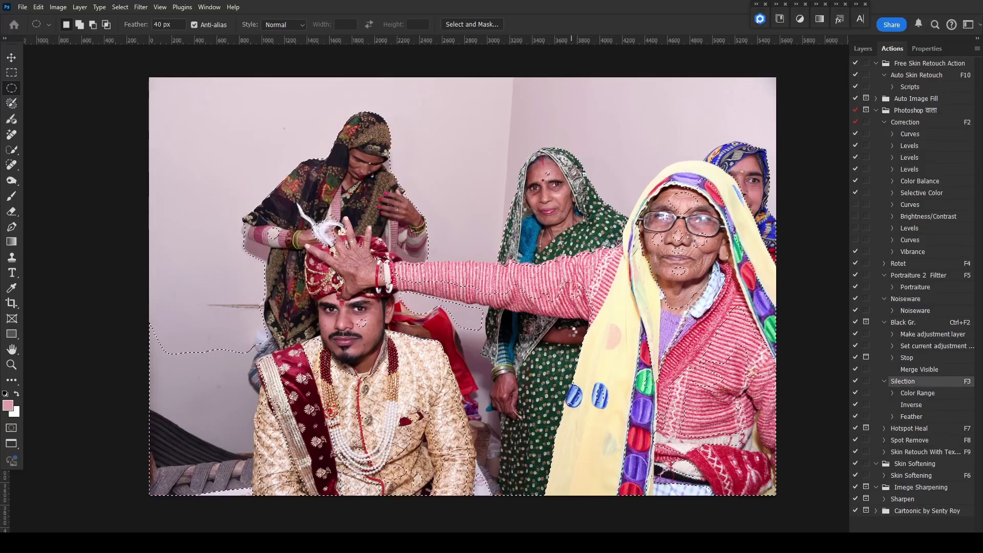
{"action": "key", "text": "F2"}
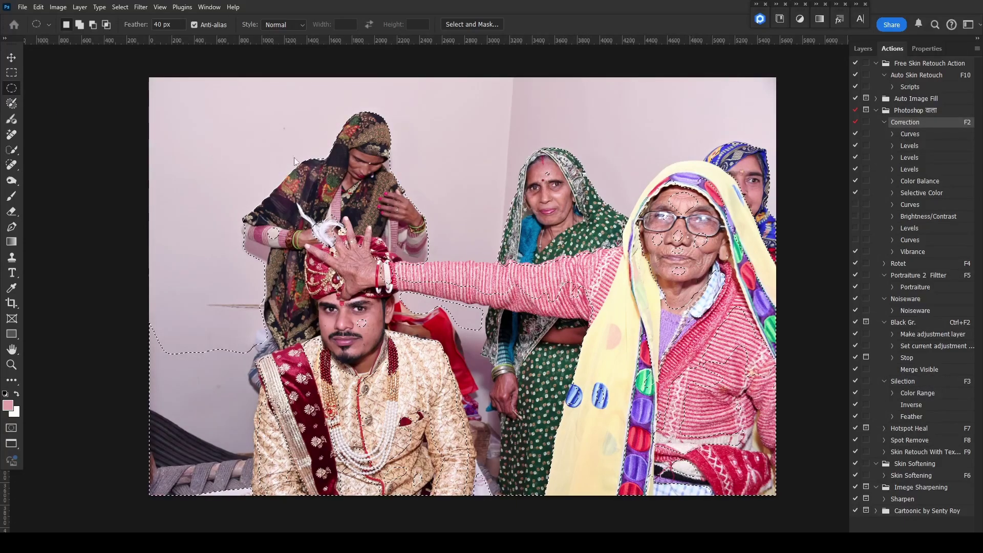
Remove the face of the elderly woman in glasses from the active selection
{"action": "left_click_drag", "start_coordinate": [626, 153], "coordinate": [779, 503]}
{"action": "left_click_drag", "start_coordinate": [483, 269], "coordinate": [660, 301]}
{"action": "left_click_drag", "start_coordinate": [636, 185], "coordinate": [771, 471]}
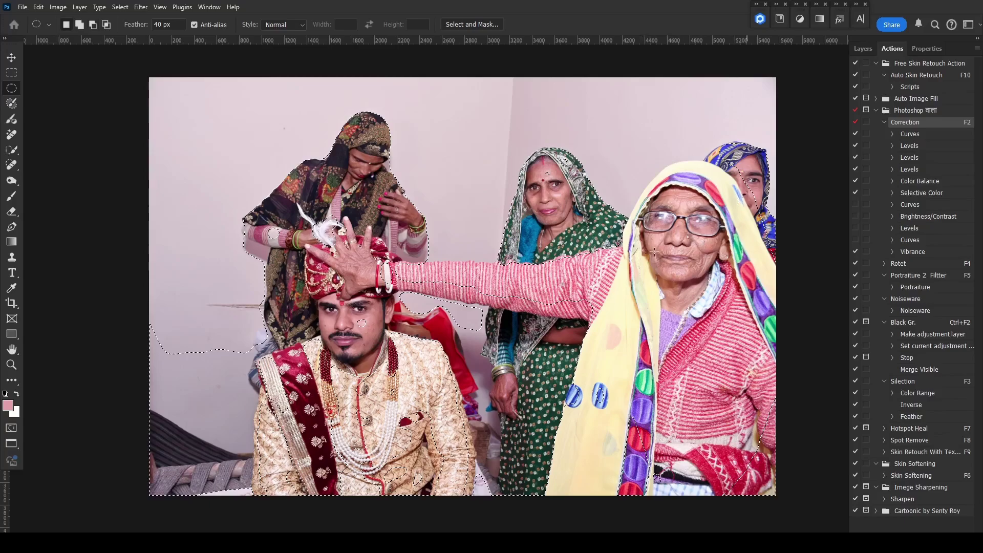
Brighten the remaining selected areas by lifting Curves from input 118 to output 137, apply it, and deselect
{"action": "key", "text": "ctrl+m"}
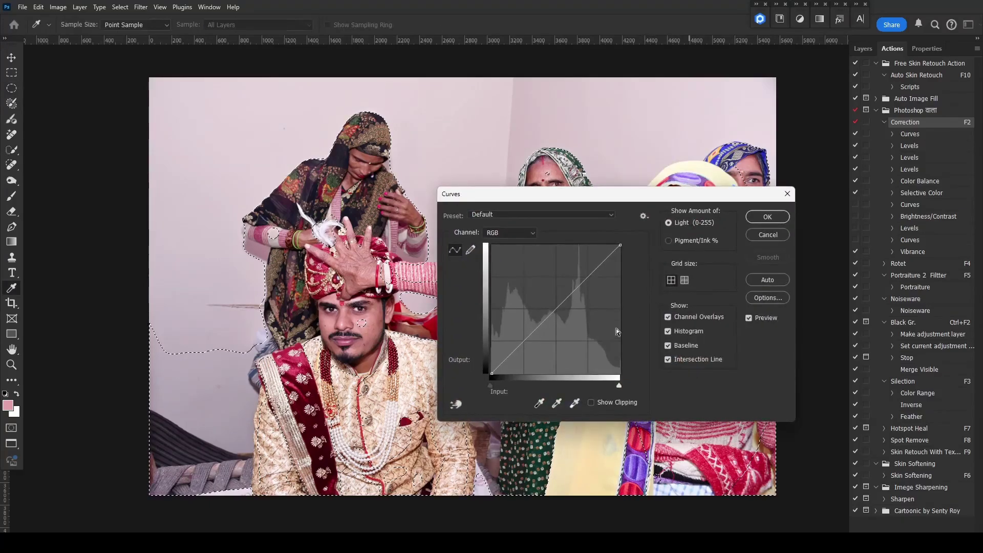
{"action": "left_click_drag", "start_coordinate": [550, 314], "coordinate": [552, 304]}
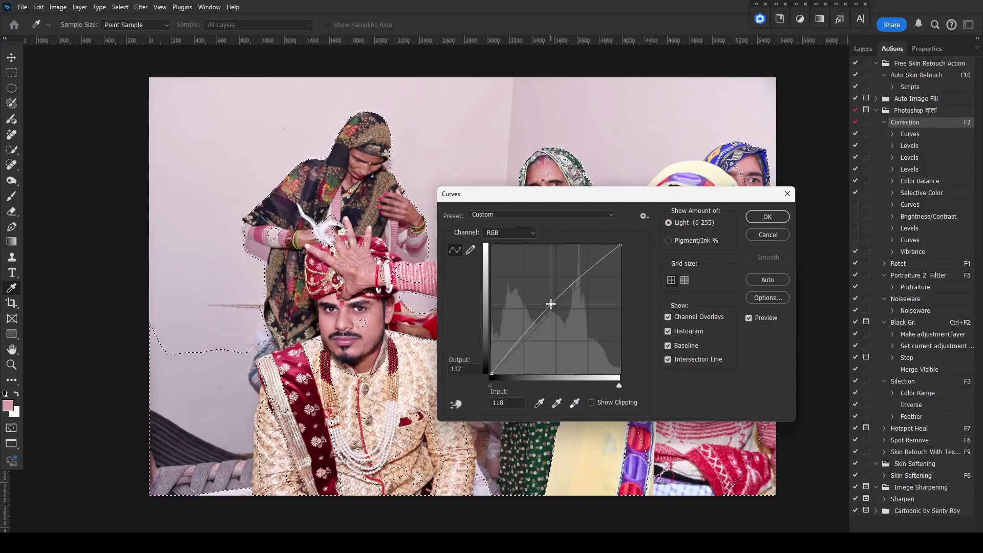
{"action": "left_click", "coordinate": [756, 222]}
{"action": "key", "text": "ctrl+d"}
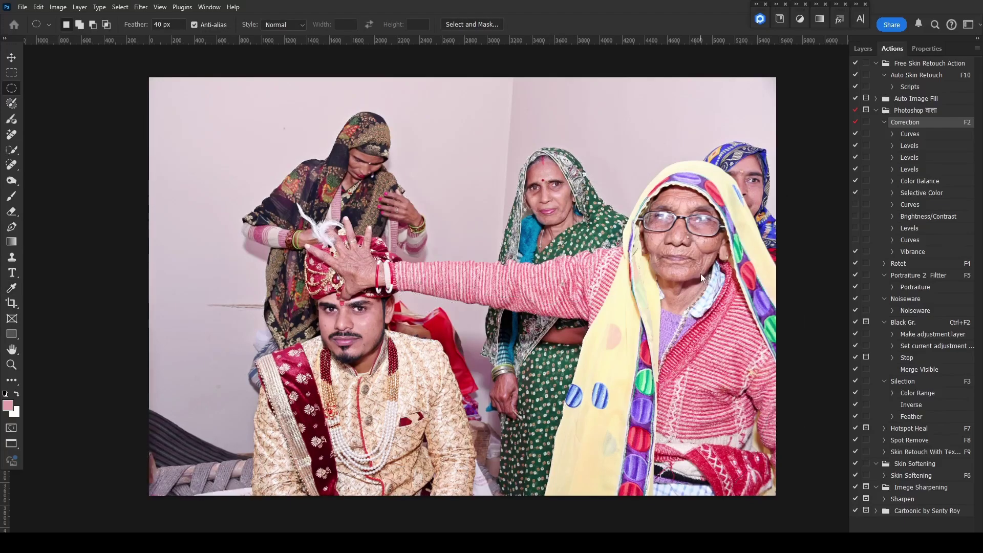
{"action": "key", "text": "alt+i"}
{"action": "key", "text": "j"}
{"action": "key", "text": "s"}
{"action": "key", "text": "Escape"}
Open the photos DSC_4146 through DSC_4183 from the 002 Nikrosi folder
{"action": "key", "text": "ctrl+o"}
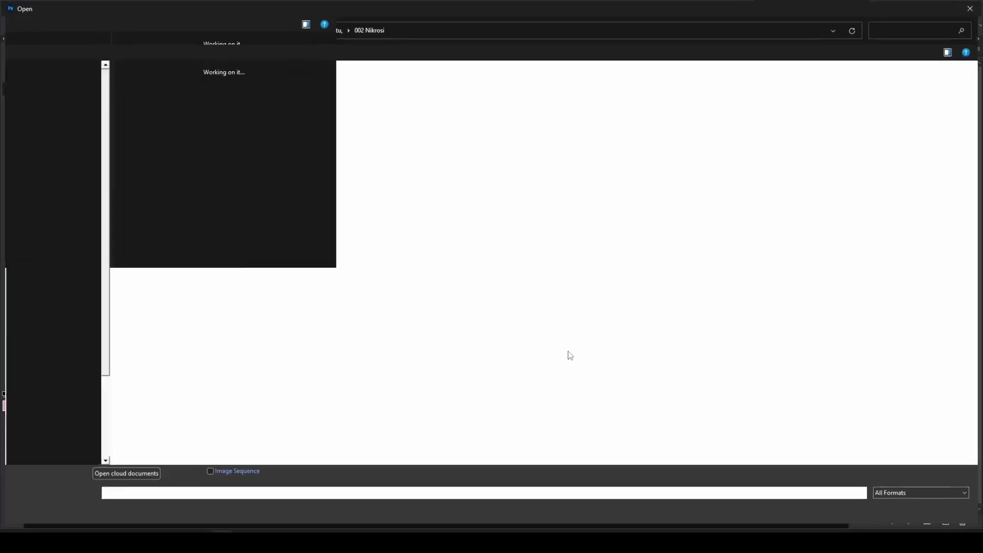
{"action": "left_click", "coordinate": [156, 220]}
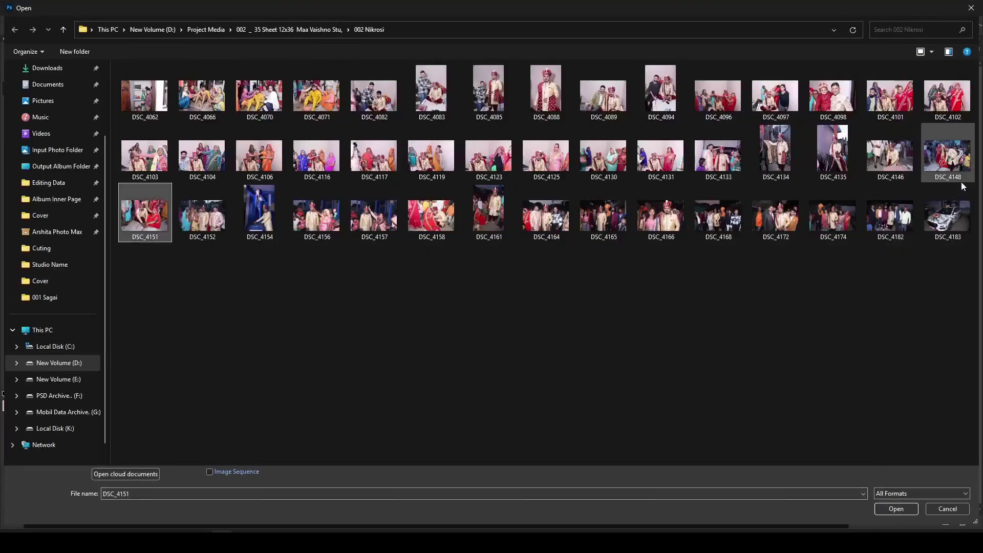
{"action": "left_click", "coordinate": [887, 161]}
{"action": "left_click", "coordinate": [938, 228], "text": "shift"}
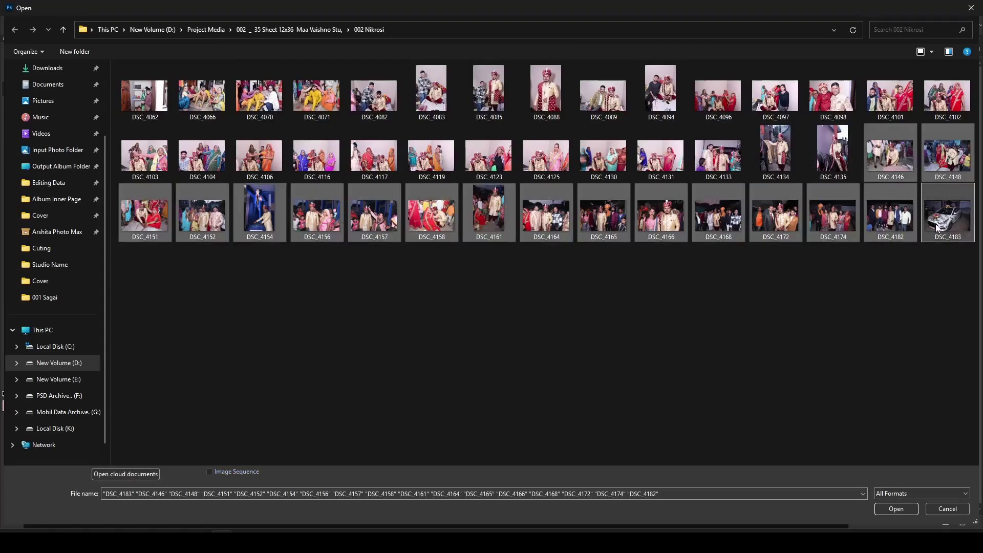
{"action": "key", "text": "Return"}
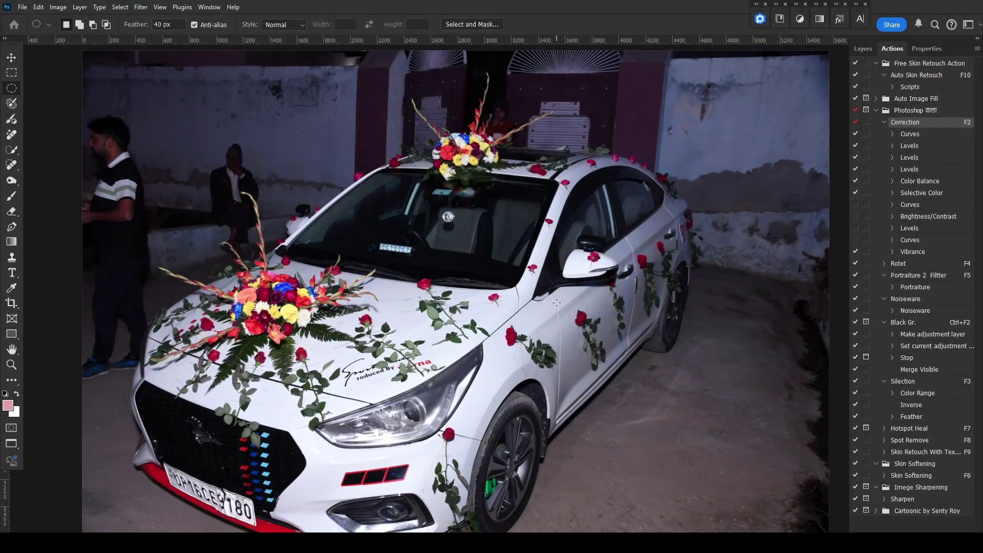
Run the Silection and Correction actions on the photo of the flower-decorated white car, and deselect
{"action": "key", "text": "F3"}
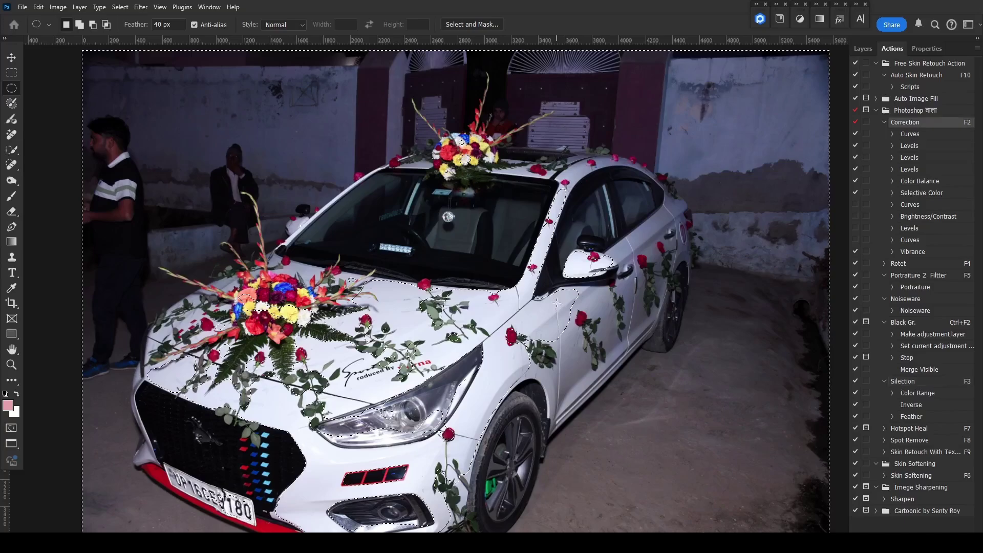
{"action": "key", "text": "F2"}
{"action": "key", "text": "ctrl+d"}
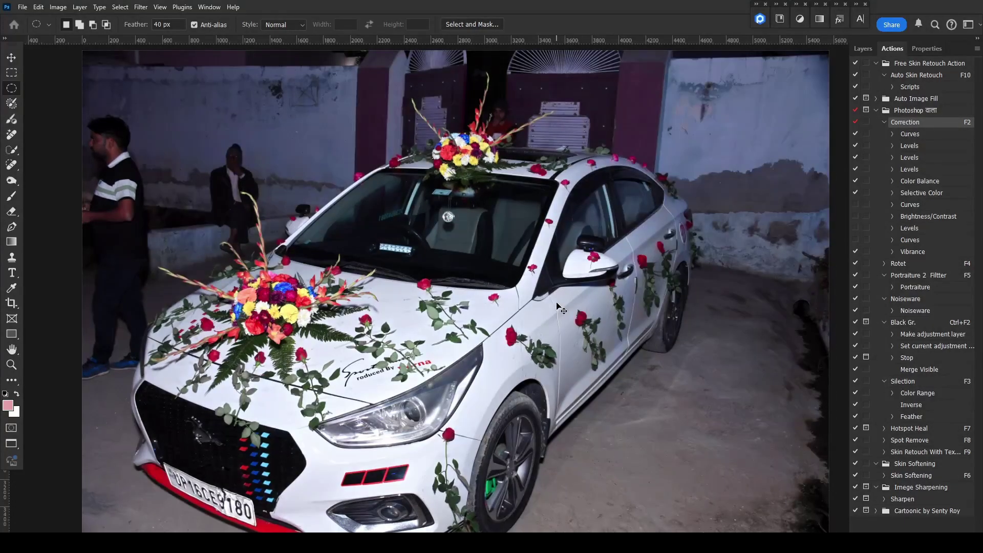
Compare the car photo before and after its correction, and save it as a JPEG at quality 12
{"action": "key", "text": "ctrl+z"}
{"action": "key", "text": "ctrl+z"}
{"action": "key", "text": "ctrl+z"}
{"action": "key", "text": "ctrl+z"}
{"action": "key", "text": "ctrl+s"}
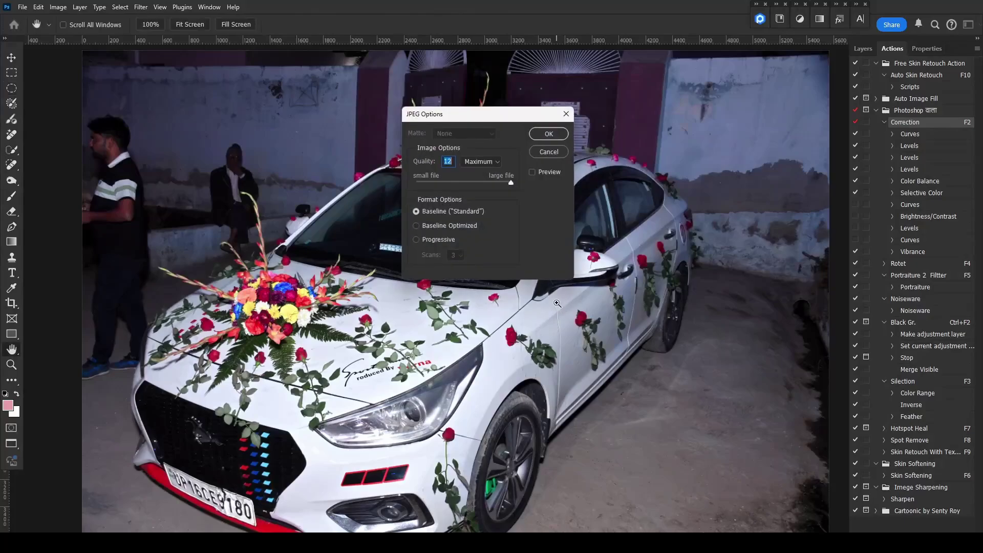
{"action": "key", "text": "Return"}
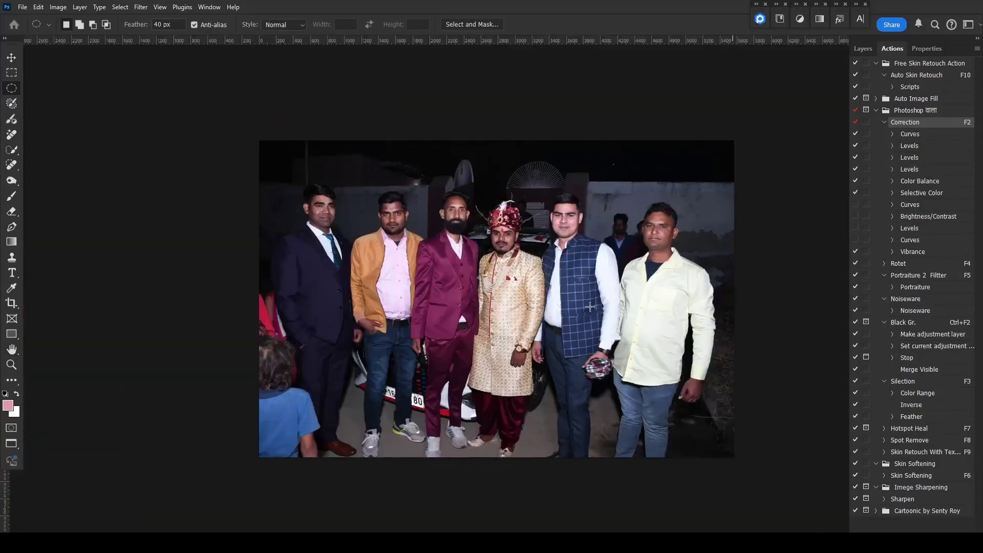
Edit the first Curves step of the Correction action on the photo of six men, setting input 125 to output 136
{"action": "scroll", "coordinate": [574, 310], "scroll_direction": "up", "scroll_amount": 1}
{"action": "scroll", "coordinate": [506, 267], "scroll_direction": "up", "scroll_amount": 1}
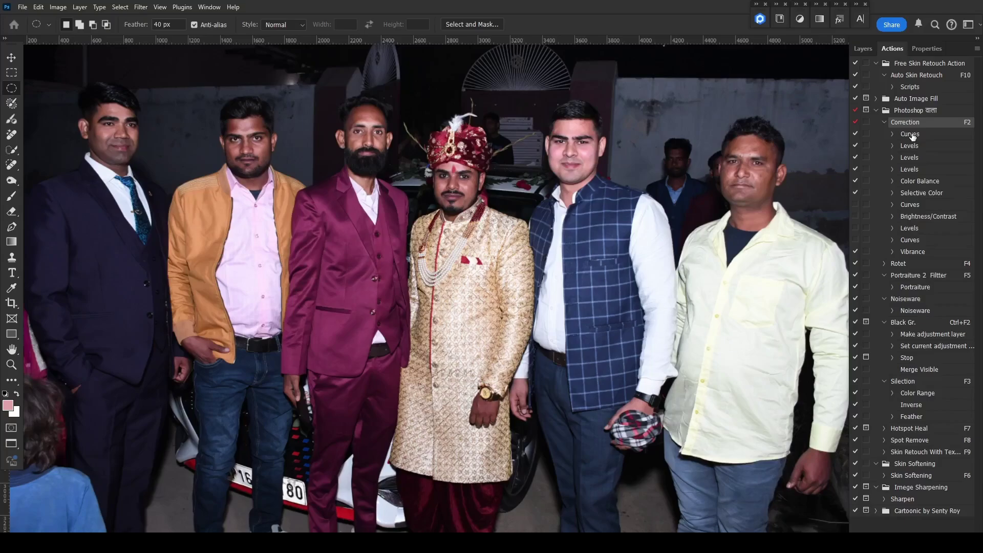
{"action": "double_click", "coordinate": [910, 134]}
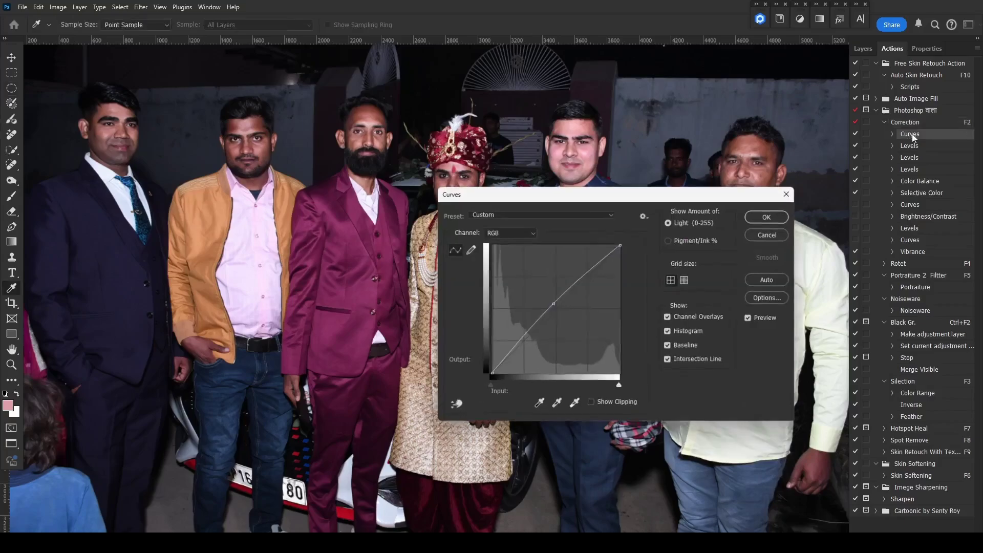
{"action": "left_click_drag", "start_coordinate": [649, 203], "coordinate": [650, 298]}
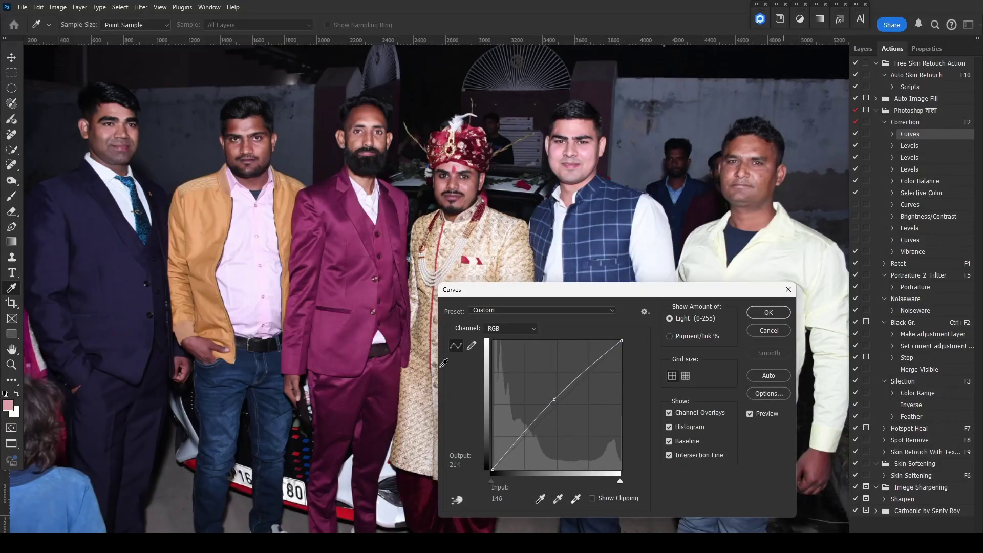
{"action": "left_click", "coordinate": [556, 401]}
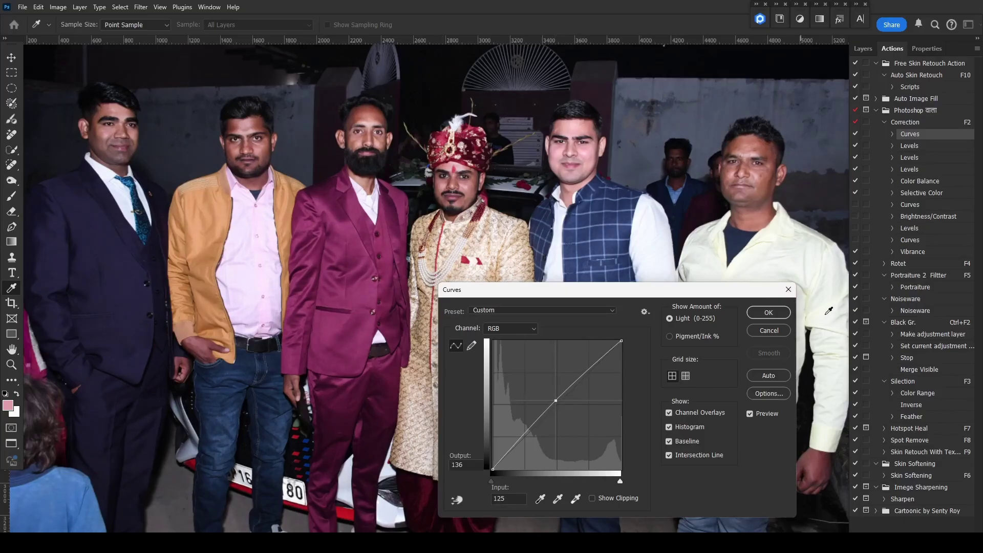
{"action": "left_click", "coordinate": [777, 314]}
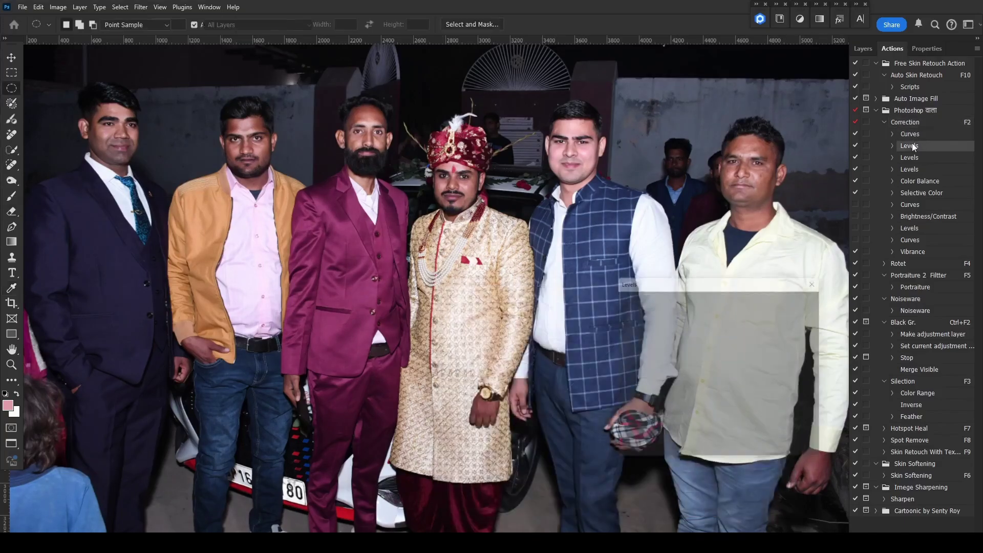
Review the Correction action's Levels, Color Balance highlights and Selective Color settings, accepting each one
{"action": "left_click", "coordinate": [801, 298]}
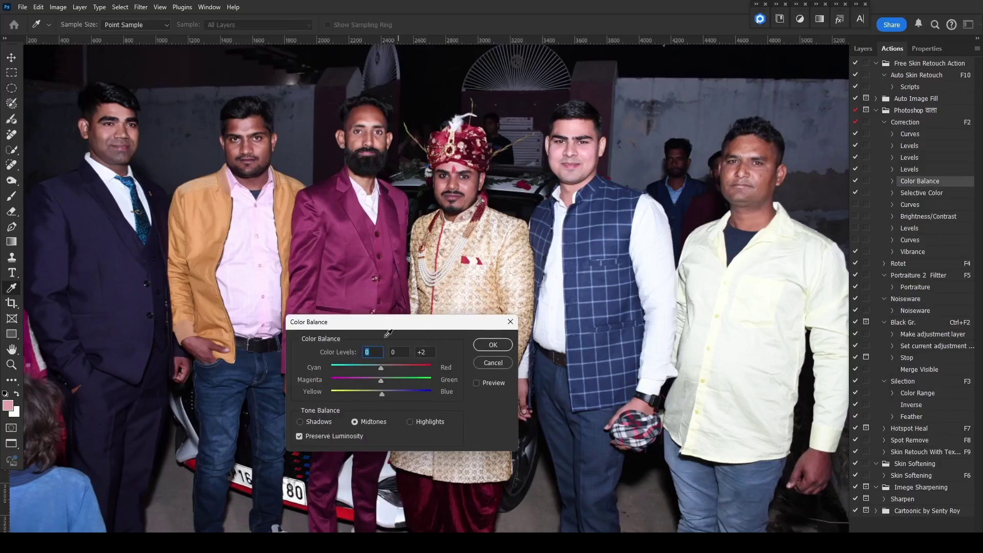
{"action": "left_click", "coordinate": [416, 421]}
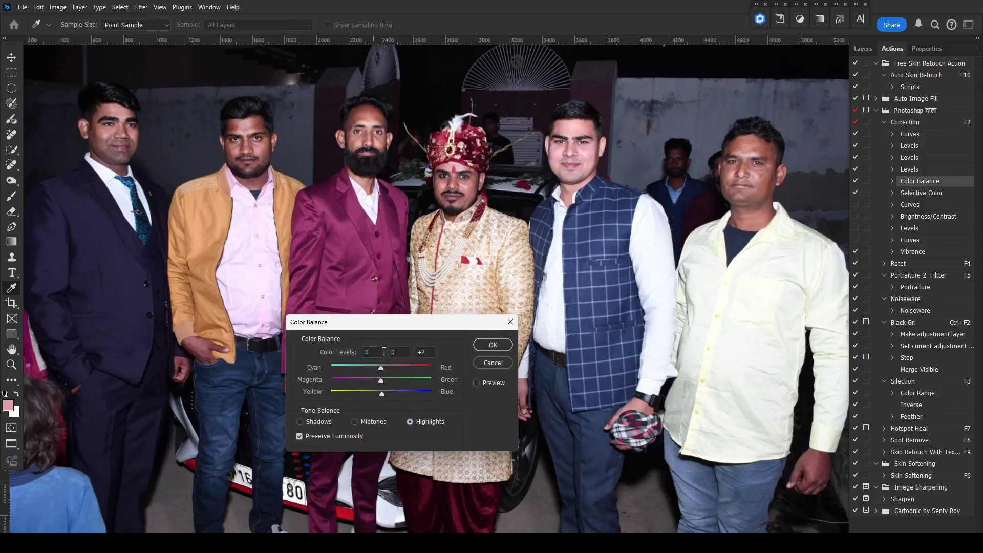
{"action": "left_click", "coordinate": [479, 347]}
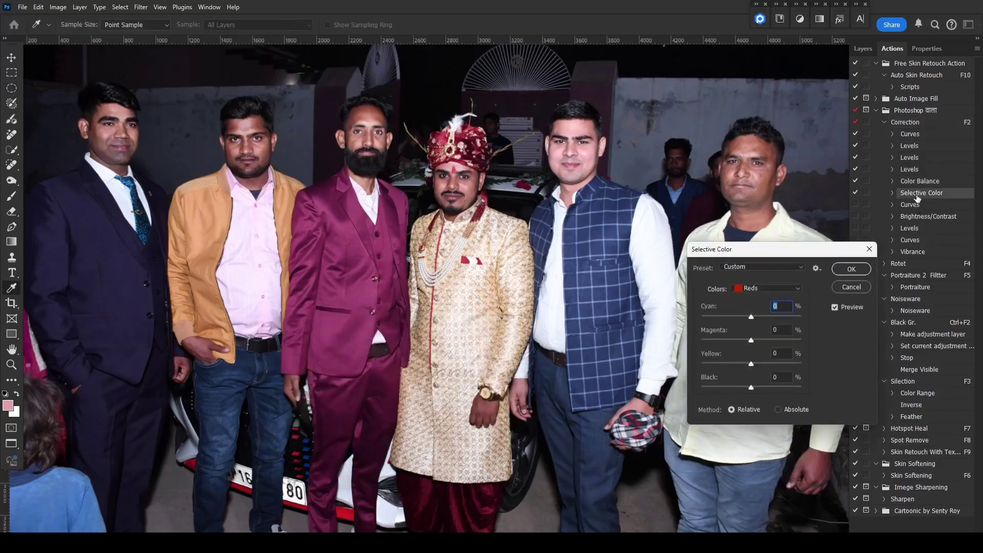
{"action": "left_click", "coordinate": [860, 272]}
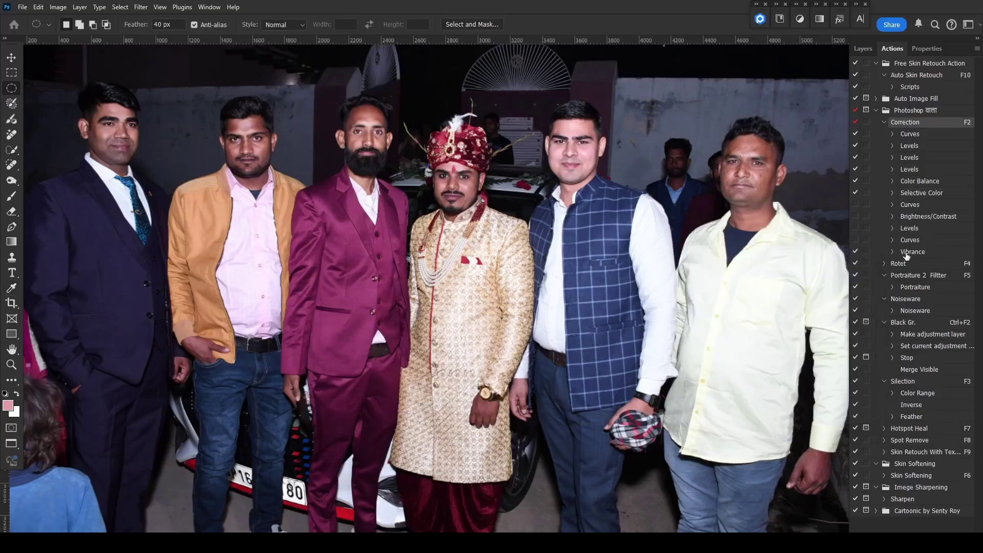
Run the Silection and Correction actions on the photo of six men, and deselect
{"action": "left_click", "coordinate": [665, 305]}
{"action": "key", "text": "F3"}
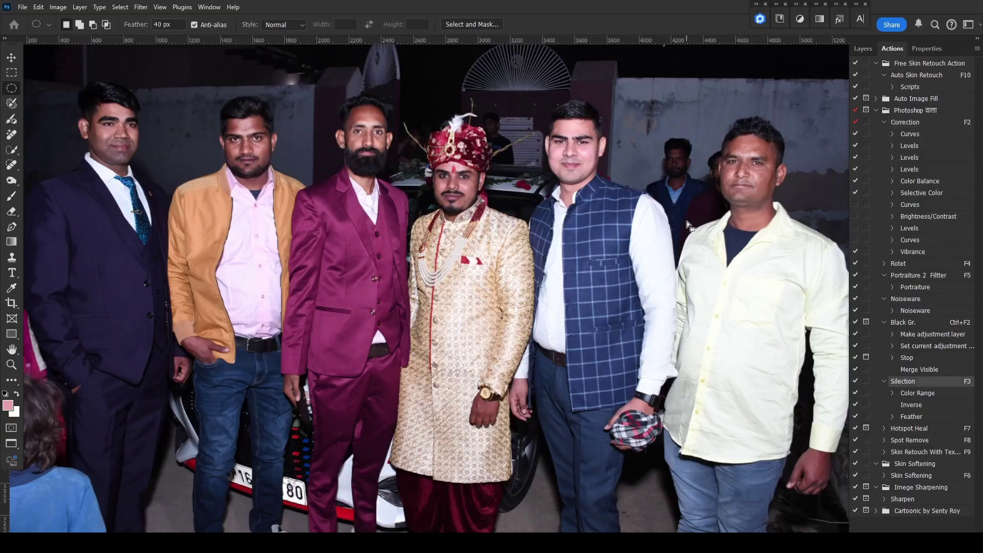
{"action": "key", "text": "F2"}
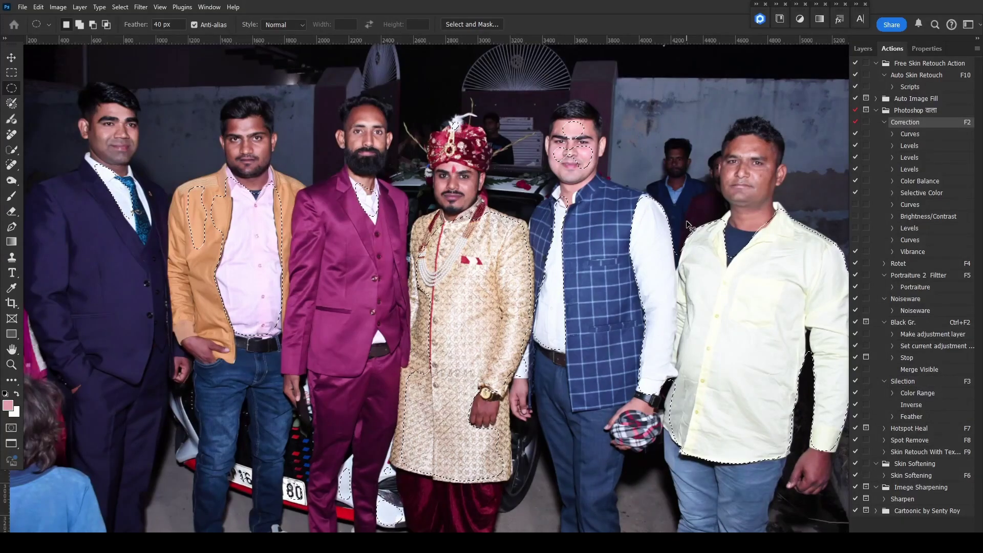
{"action": "key", "text": "ctrl+d"}
{"action": "key", "text": "ctrl+minus"}
{"action": "scroll", "coordinate": [488, 214], "scroll_direction": "up", "scroll_amount": 1}
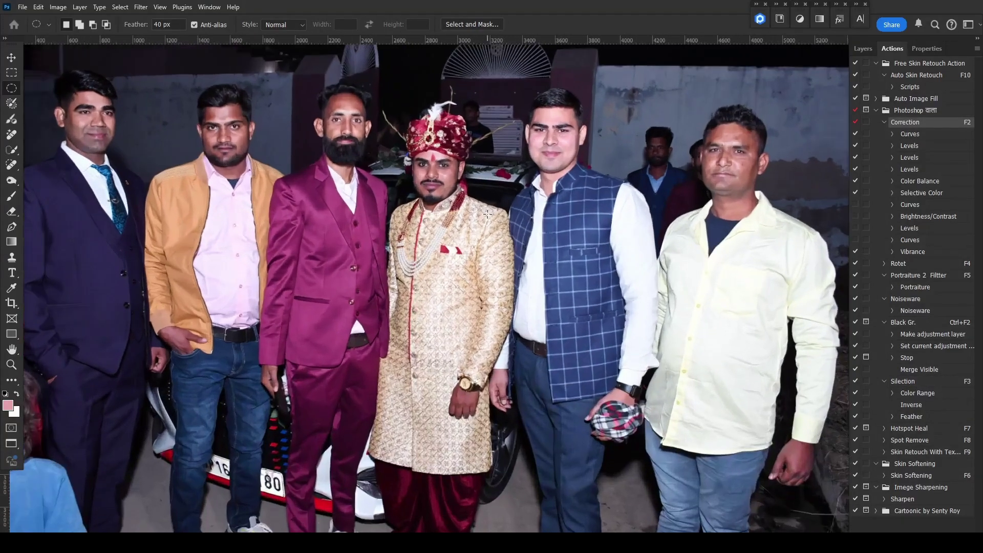
Rerun the Silection action and remove the face of the man in the blue checked vest from the selection
{"action": "key", "text": "F3"}
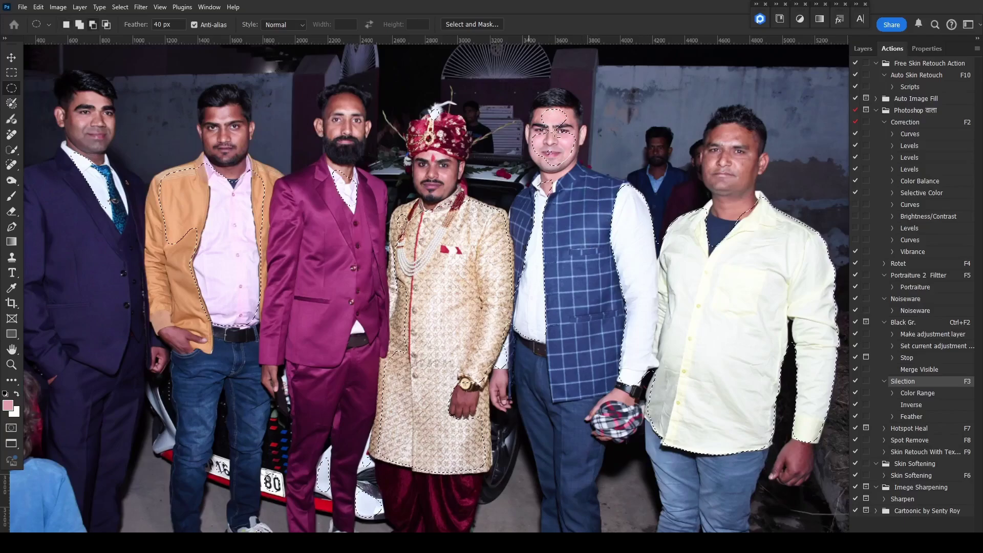
{"action": "left_click_drag", "start_coordinate": [528, 91], "coordinate": [571, 201]}
{"action": "left_click_drag", "start_coordinate": [524, 115], "coordinate": [558, 226]}
Brighten the remaining selected areas by lifting Curves from input 123 to output 136, and apply it
{"action": "key", "text": "ctrl+m"}
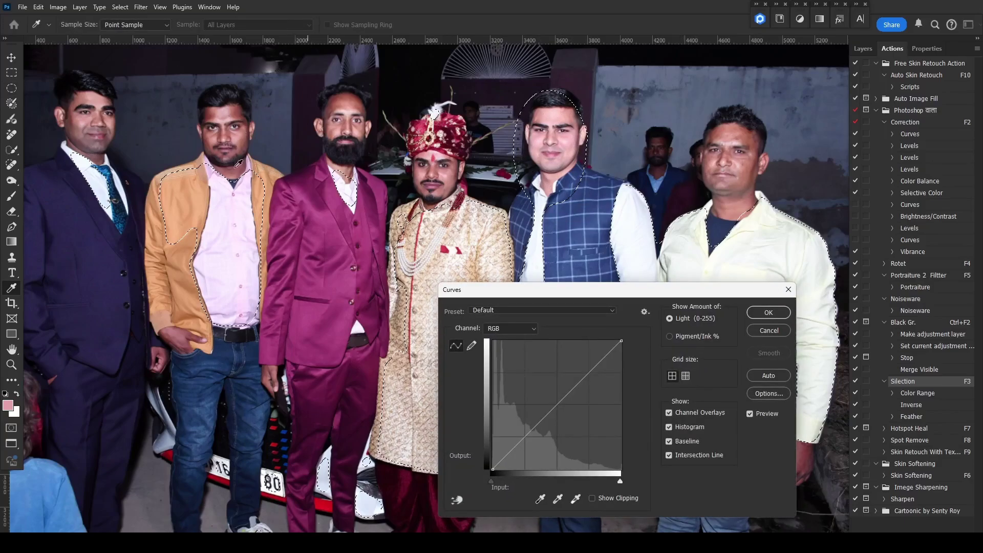
{"action": "left_click", "coordinate": [550, 400]}
{"action": "left_click_drag", "start_coordinate": [550, 401], "coordinate": [555, 399]}
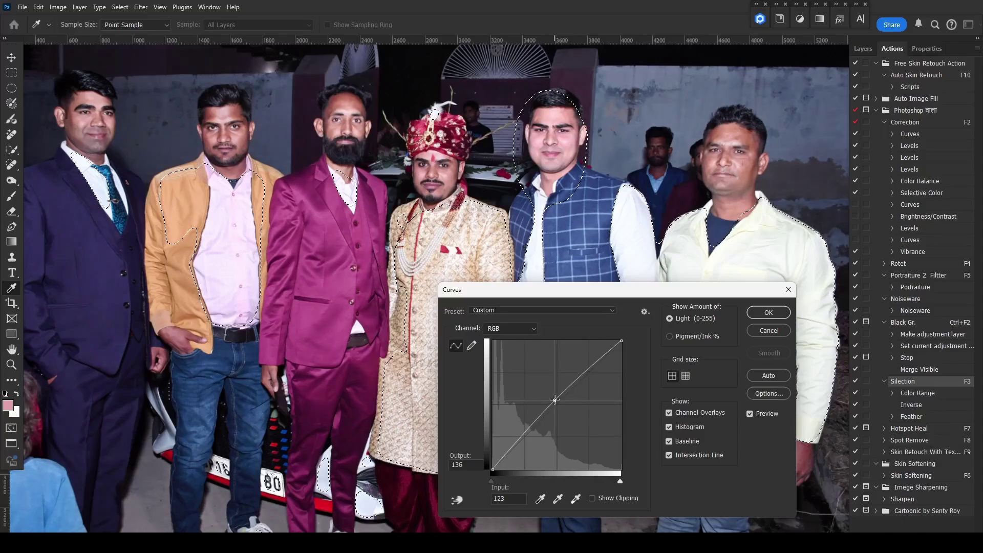
{"action": "left_click", "coordinate": [768, 312]}
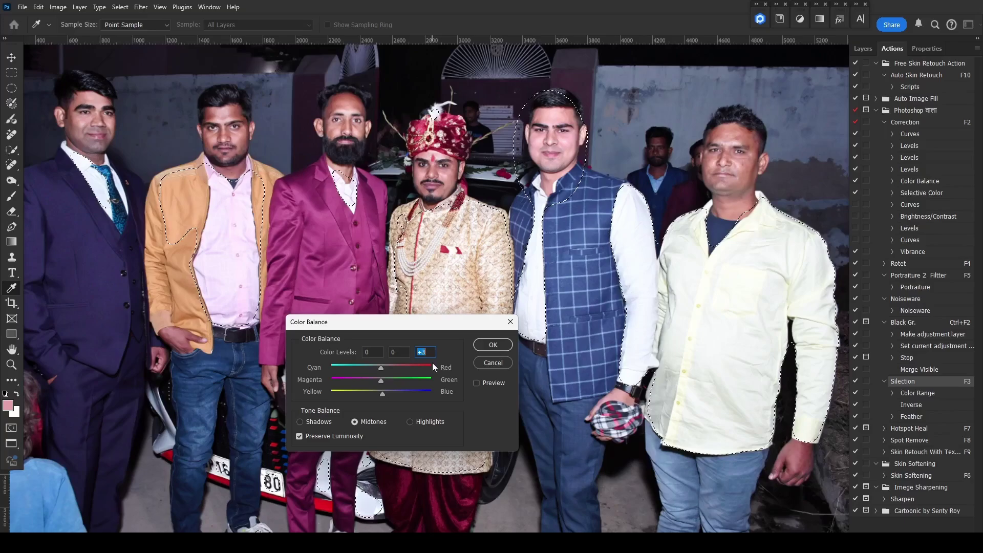
Shift the selected areas' midtones further toward blue with Color Balance, and apply it
{"action": "key", "text": "Up"}
{"action": "key", "text": "Up"}
{"action": "left_click", "coordinate": [489, 346]}
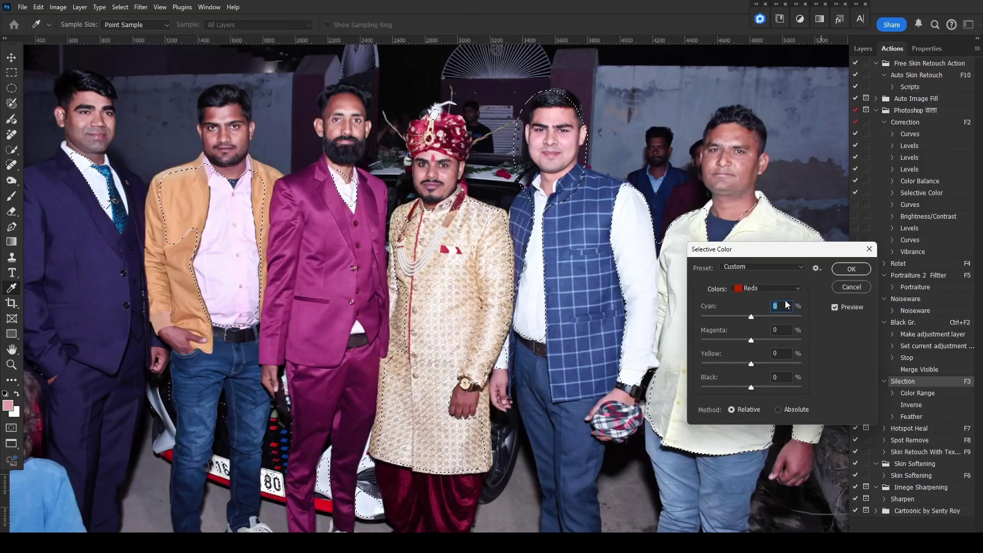
Reduce the yellow component of one colour range in the selected areas with Selective Color, and apply it
{"action": "left_click", "coordinate": [773, 289]}
{"action": "left_click", "coordinate": [769, 307]}
{"action": "left_click_drag", "start_coordinate": [752, 365], "coordinate": [739, 364]}
{"action": "left_click", "coordinate": [849, 271]}
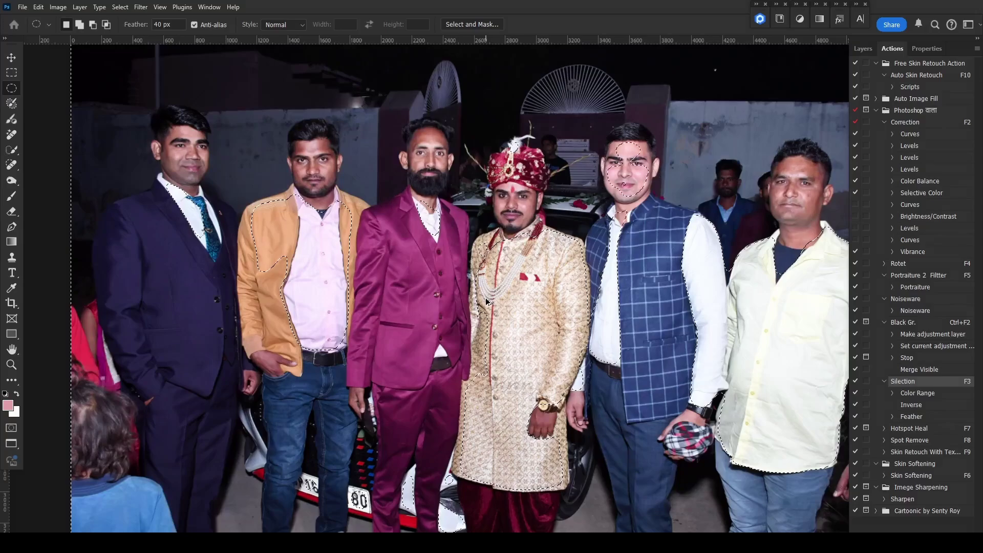
Run the Silection action again on the photo of six men and hide the selection edges
{"action": "key", "text": "F3"}
{"action": "key", "text": "ctrl+h"}
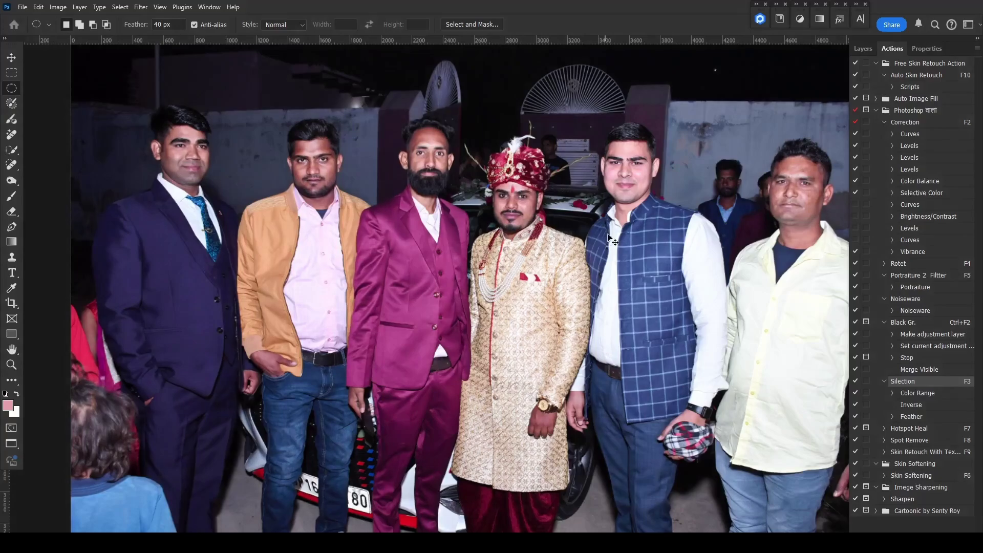
{"action": "left_click_drag", "start_coordinate": [608, 232], "coordinate": [565, 231]}
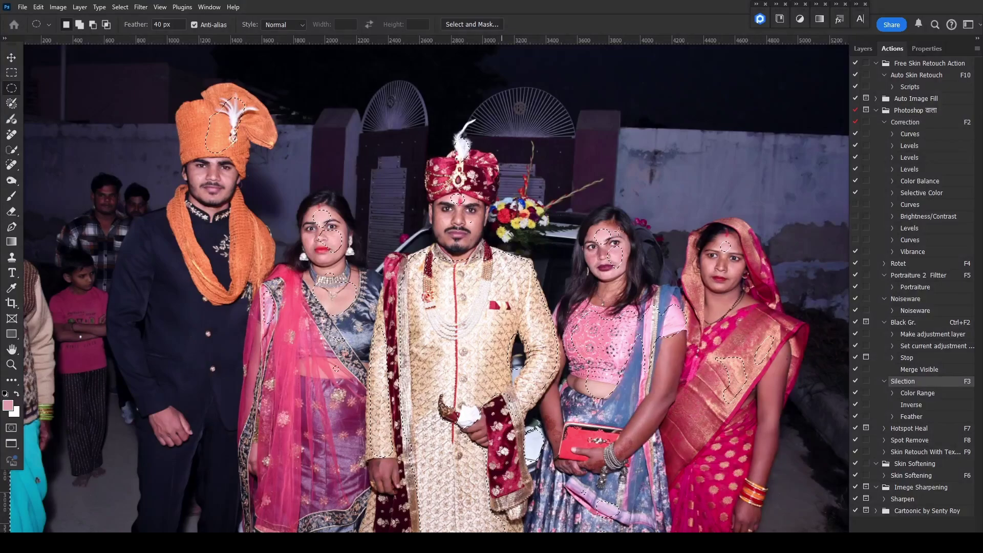
Remove the three women's faces from the selection in the groom's group photo, and run the Correction action
{"action": "left_click_drag", "start_coordinate": [596, 245], "coordinate": [627, 285]}
{"action": "left_click_drag", "start_coordinate": [715, 233], "coordinate": [737, 284]}
{"action": "left_click_drag", "start_coordinate": [306, 205], "coordinate": [353, 267]}
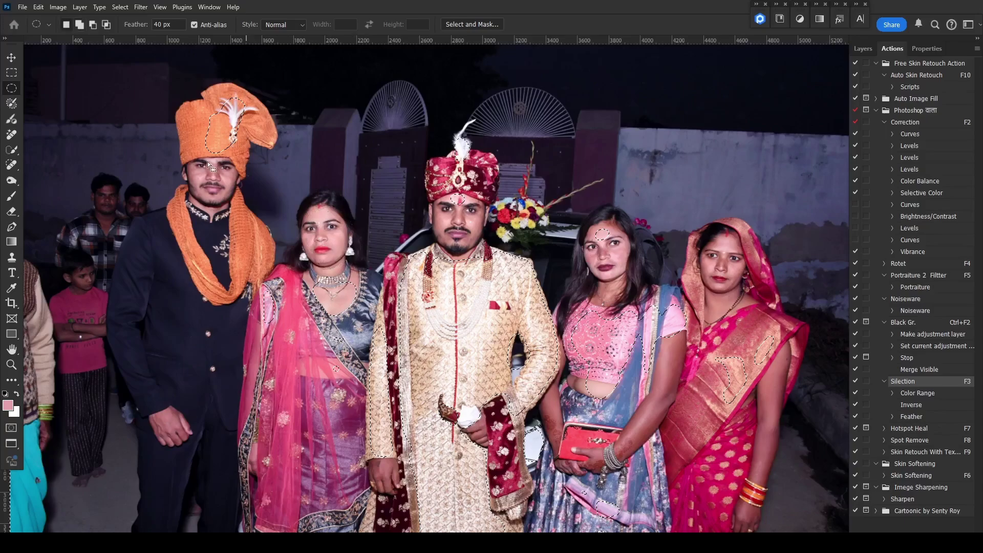
{"action": "key", "text": "F2"}
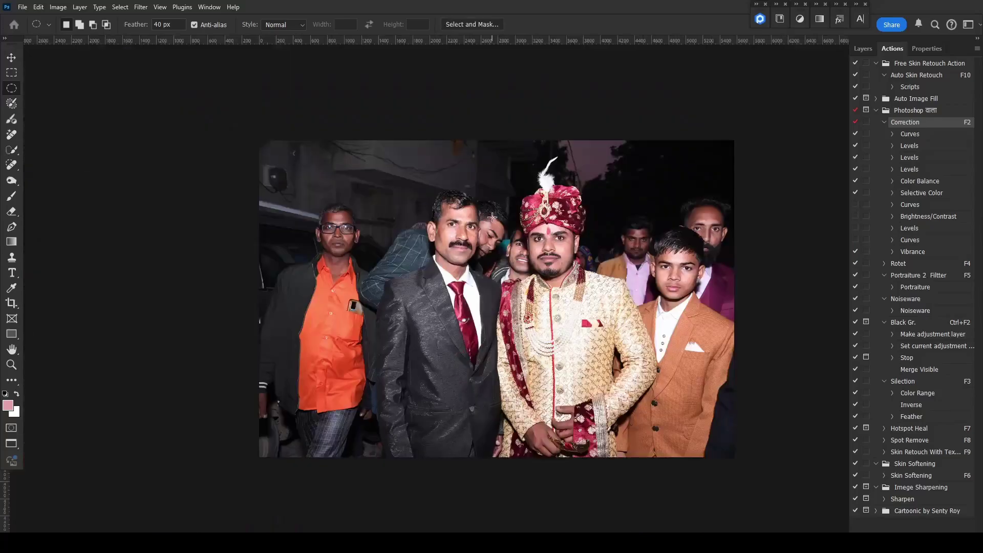
{"action": "scroll", "coordinate": [550, 245], "scroll_direction": "up", "scroll_amount": 2}
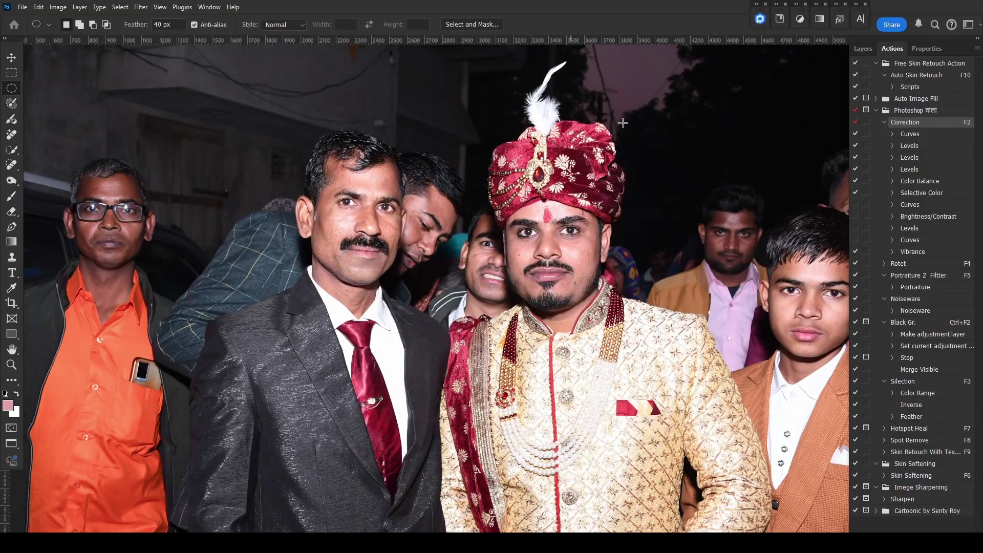
{"action": "scroll", "coordinate": [356, 217], "scroll_direction": "up", "scroll_amount": 2}
{"action": "scroll", "coordinate": [666, 264], "scroll_direction": "down", "scroll_amount": 5}
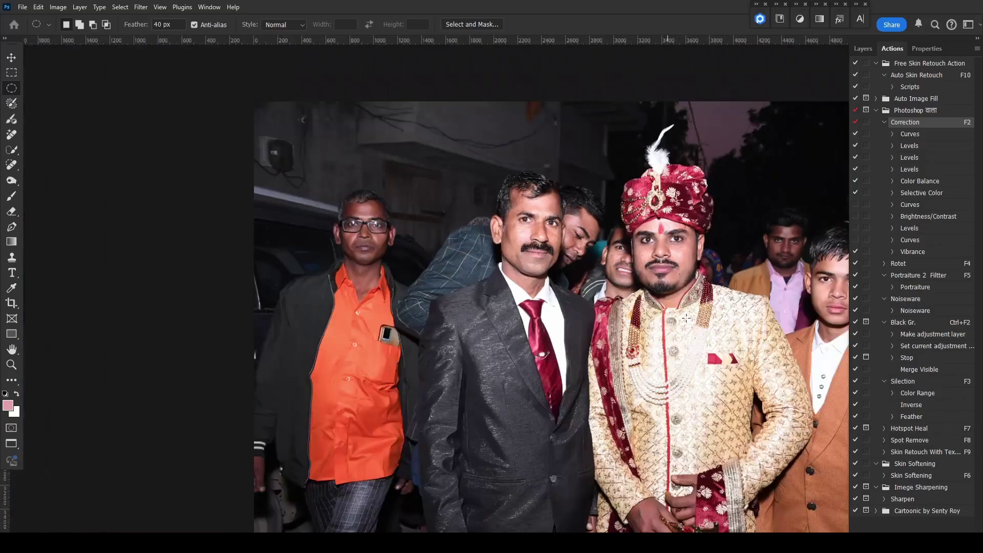
{"action": "scroll", "coordinate": [581, 325], "scroll_direction": "up", "scroll_amount": 2}
{"action": "scroll", "coordinate": [580, 325], "scroll_direction": "up", "scroll_amount": 2}
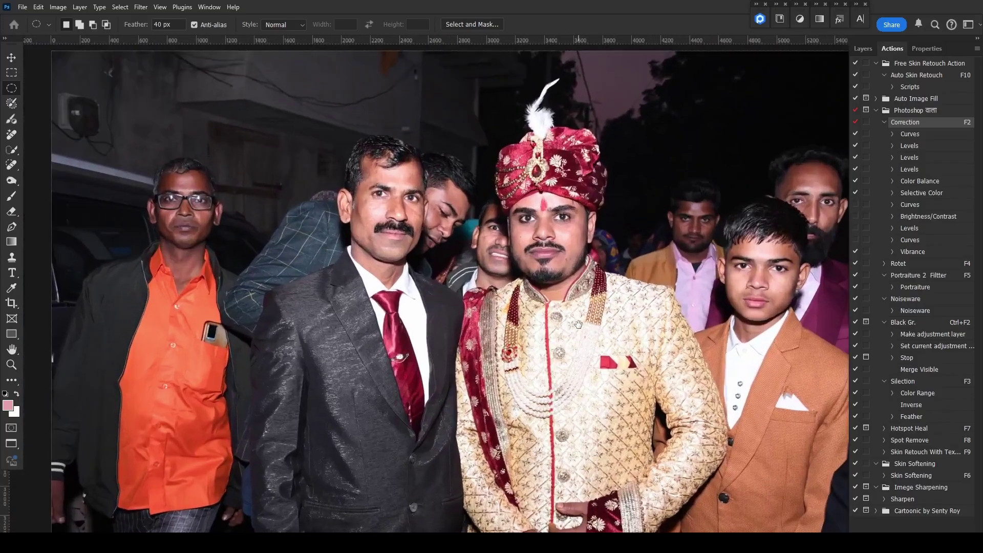
{"action": "scroll", "coordinate": [459, 310], "scroll_direction": "down", "scroll_amount": 1}
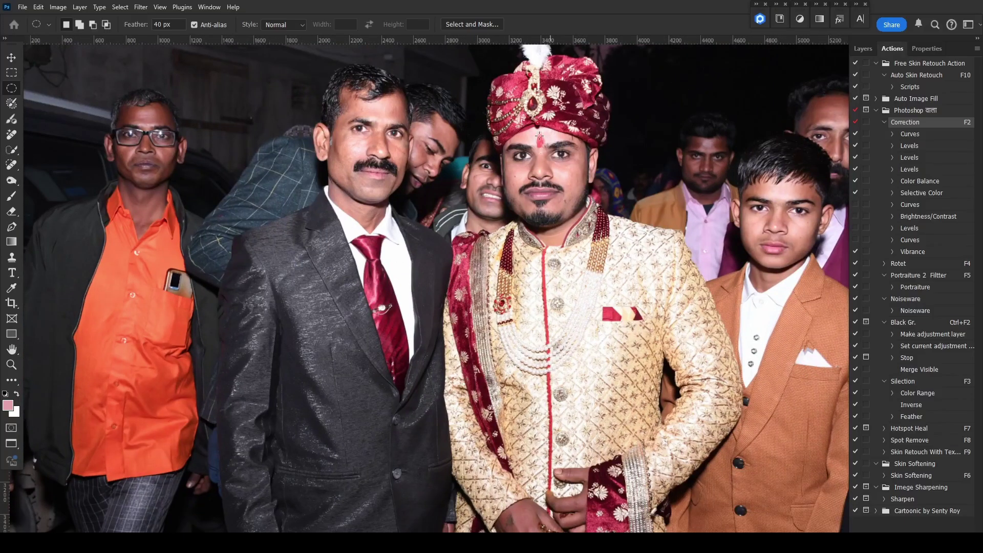
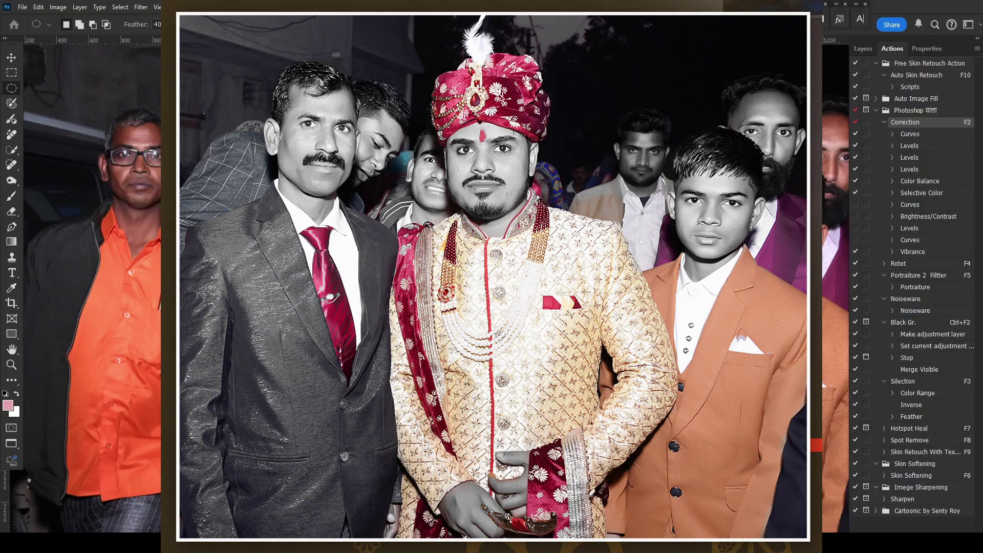
Run the Black Gr. action, and run the Correction action on the large group photo of the groom with the man in the orange turban
{"action": "left_click_drag", "start_coordinate": [572, 252], "coordinate": [534, 290]}
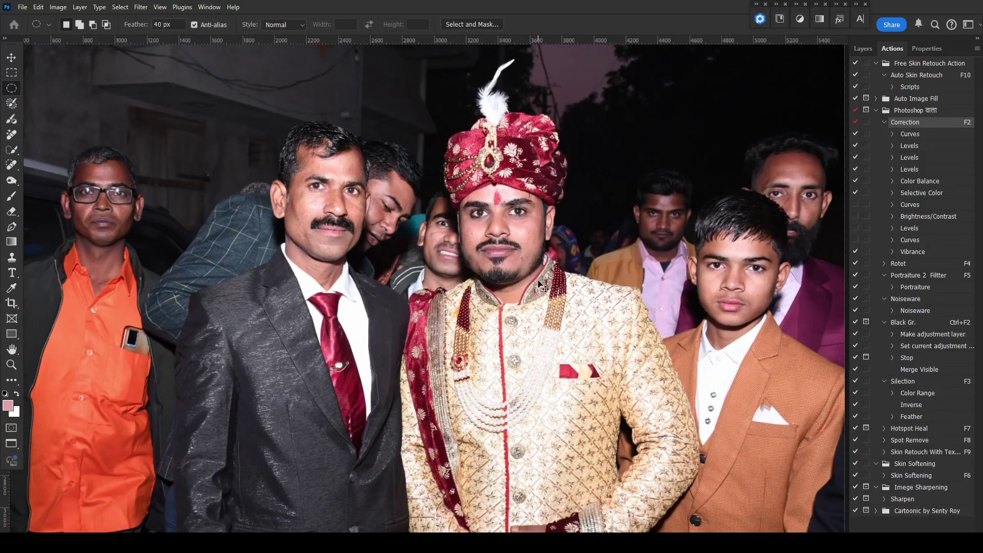
{"action": "key", "text": "ctrl+F2"}
{"action": "key", "text": "Return"}
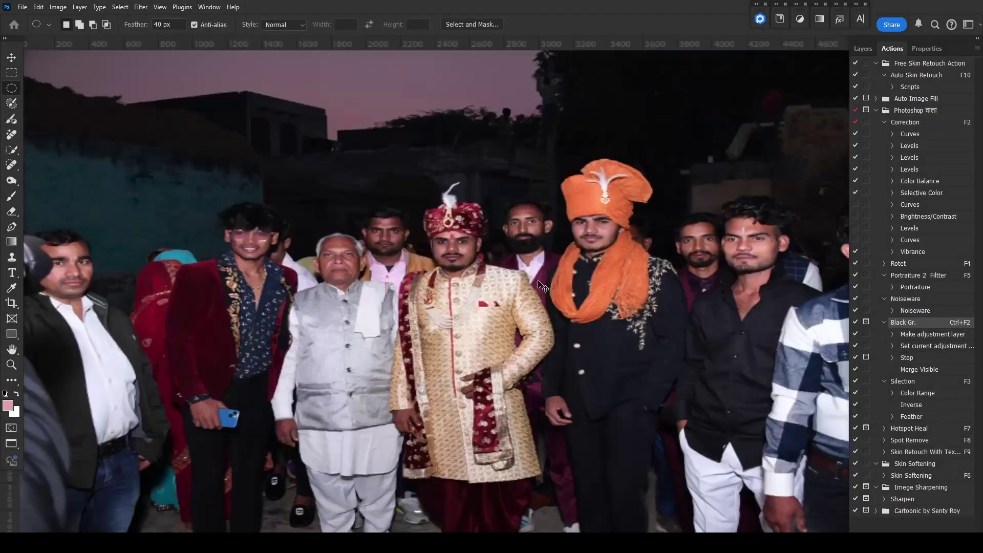
{"action": "scroll", "coordinate": [551, 341], "scroll_direction": "up", "scroll_amount": 3}
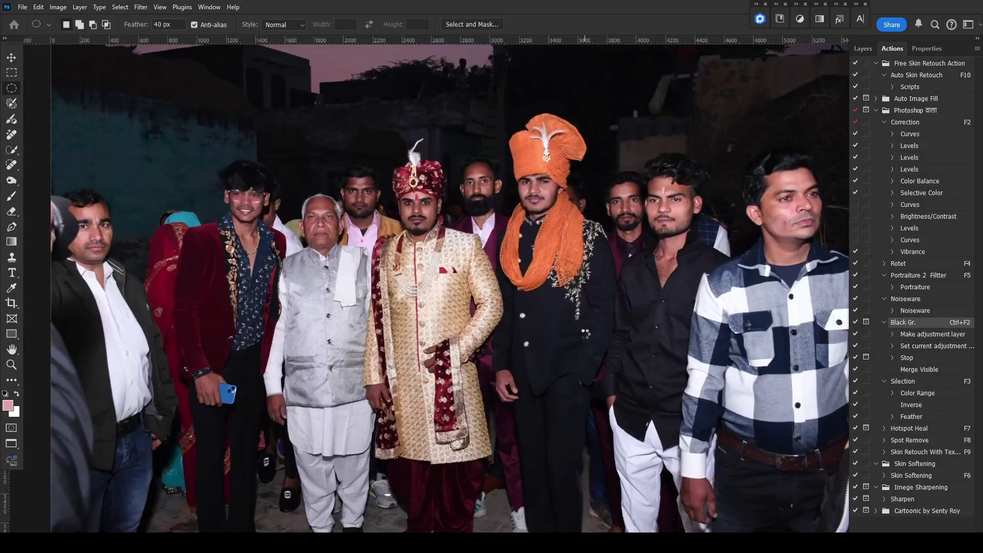
{"action": "key", "text": "F2"}
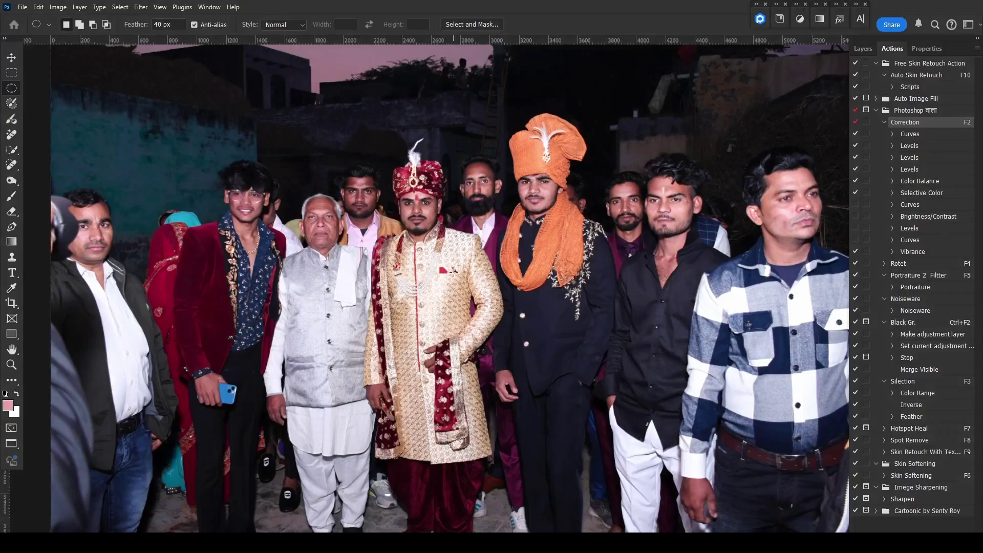
Run the Silection action and brighten the selected areas with Levels, setting the midtones to 1.05 and the white input level to 232
{"action": "key", "text": "F3"}
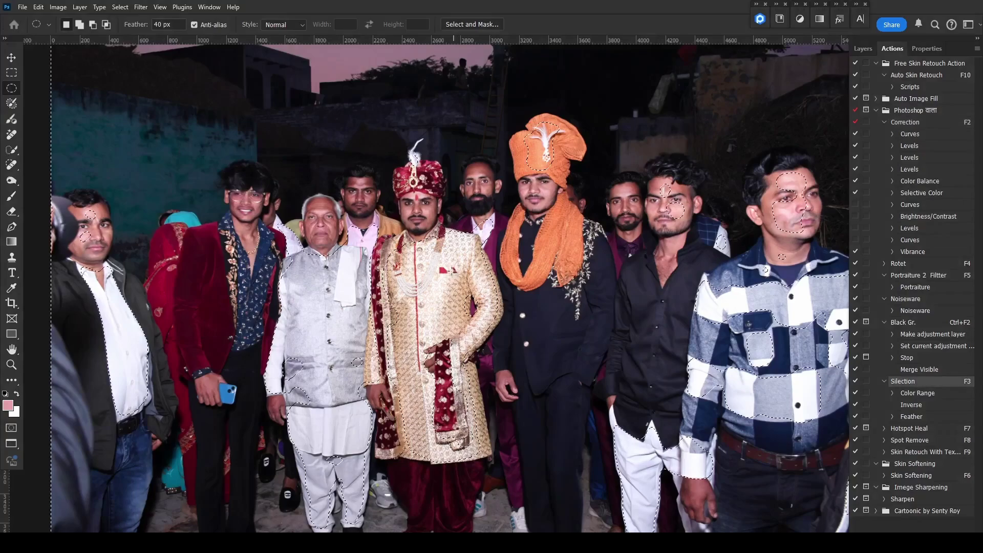
{"action": "key", "text": "ctrl+l"}
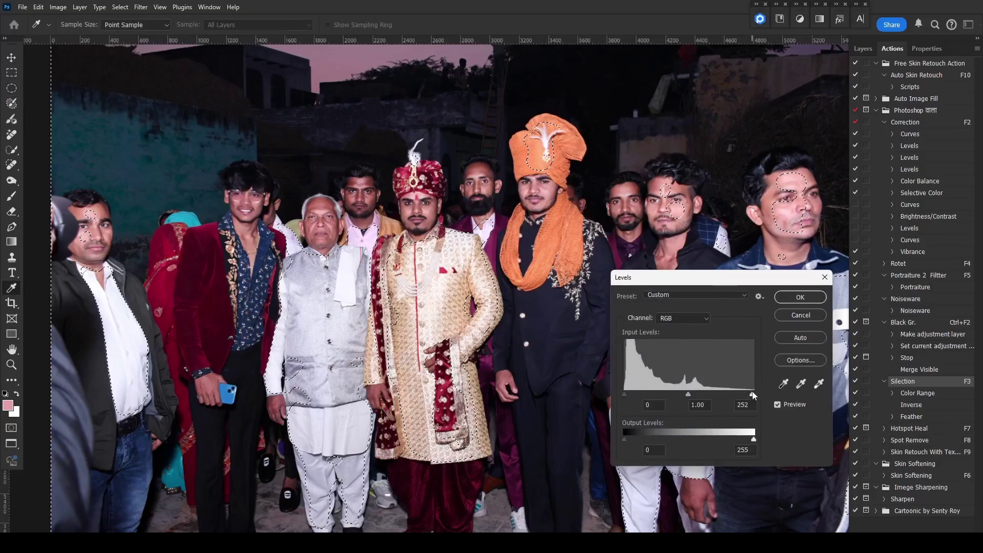
{"action": "mouse_move", "coordinate": [753, 395]}
{"action": "left_mouse_down"}
{"action": "mouse_move", "coordinate": [731, 398]}
{"action": "mouse_move", "coordinate": [742, 396]}
{"action": "left_mouse_up"}
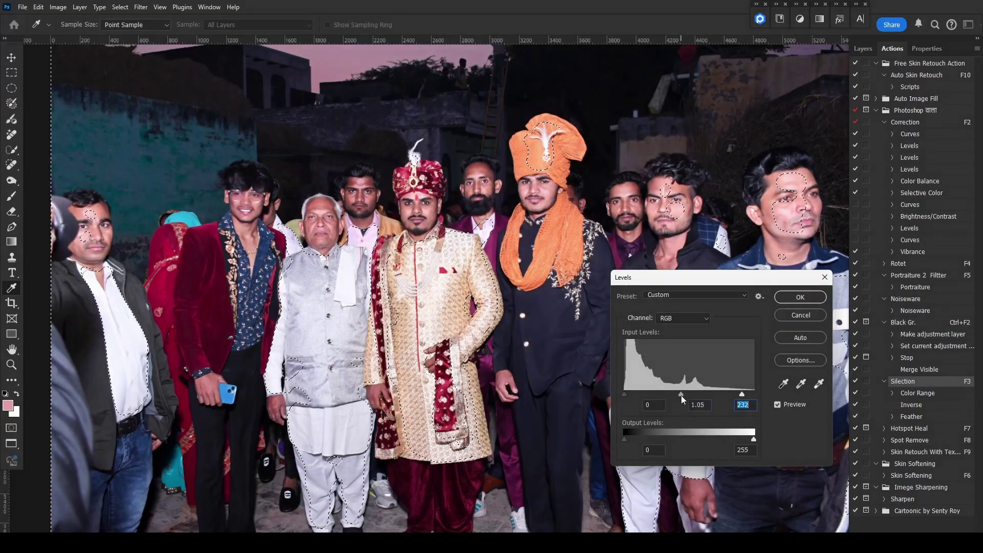
{"action": "left_click_drag", "start_coordinate": [681, 396], "coordinate": [684, 394]}
{"action": "left_click", "coordinate": [779, 404]}
{"action": "left_click", "coordinate": [779, 405]}
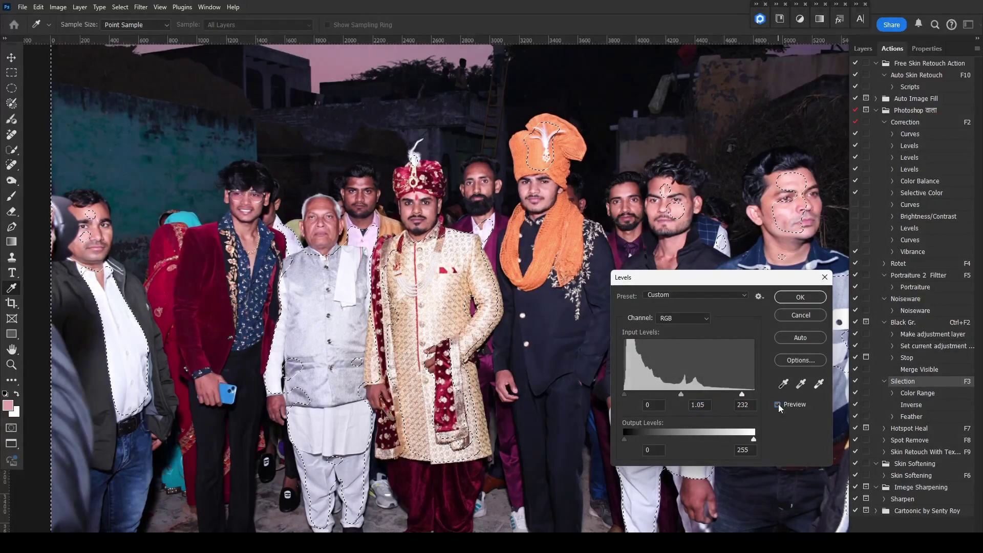
{"action": "left_click", "coordinate": [779, 404]}
{"action": "left_click", "coordinate": [779, 404]}
{"action": "left_click", "coordinate": [778, 404]}
{"action": "left_click", "coordinate": [778, 404]}
{"action": "left_click", "coordinate": [810, 299]}
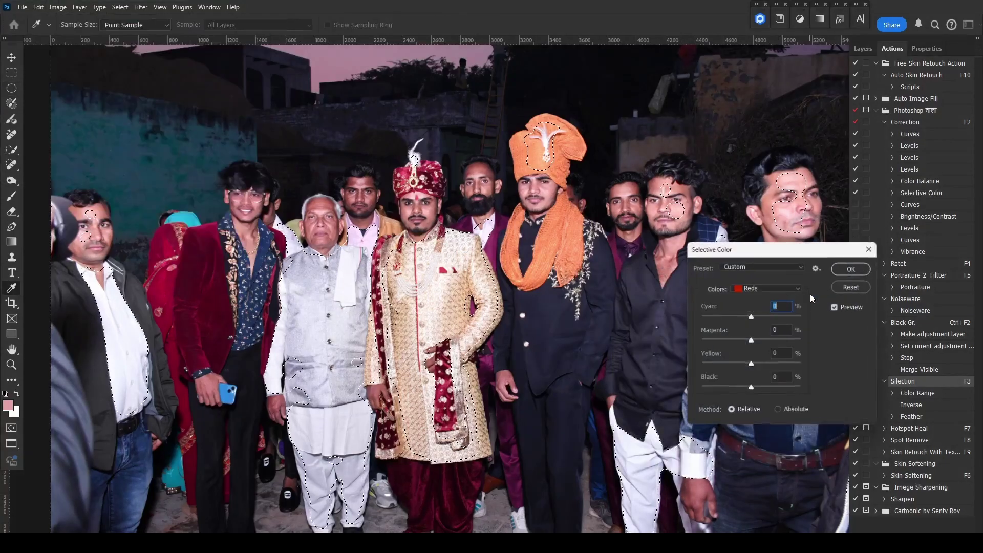
{"action": "key", "text": "Return"}
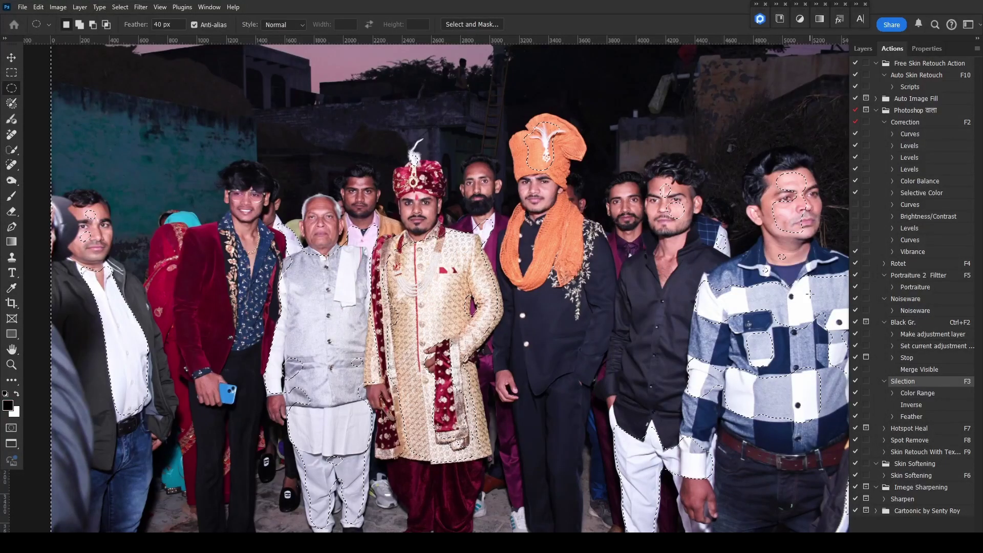
Compare the large group photo before and after the correction by stepping its last edits back and forward
{"action": "key", "text": "ctrl+z"}
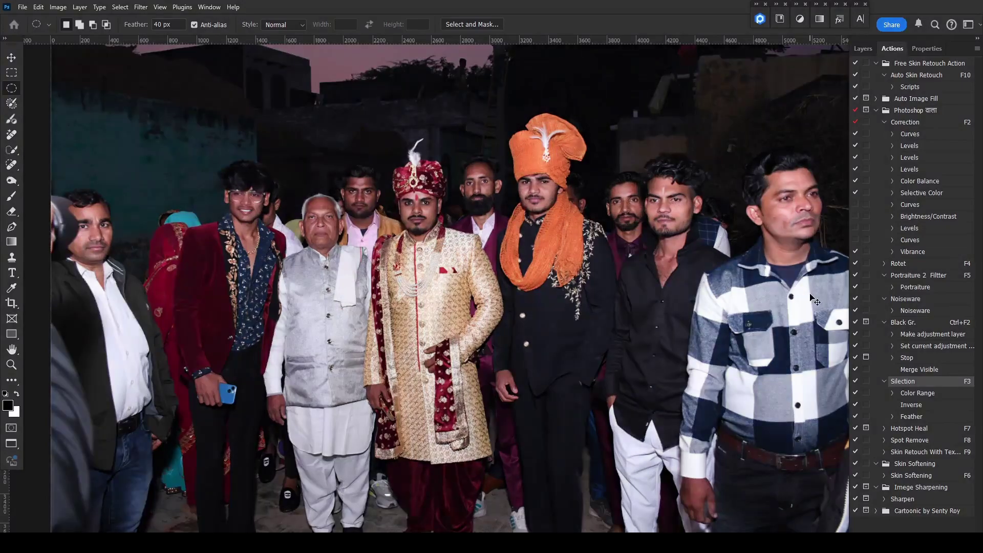
{"action": "key", "text": "ctrl+shift+z"}
{"action": "key", "text": "ctrl+z"}
{"action": "scroll", "coordinate": [661, 320], "scroll_direction": "down", "scroll_amount": 4}
{"action": "key", "text": "ctrl+shift+z"}
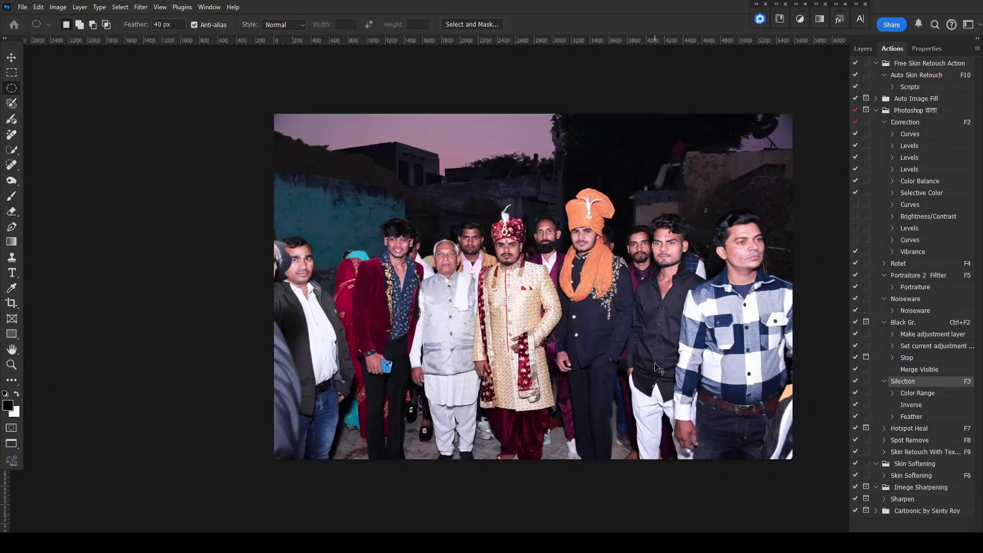
{"action": "key", "text": "ctrl+z"}
{"action": "scroll", "coordinate": [655, 367], "scroll_direction": "up", "scroll_amount": 4}
{"action": "key", "text": "ctrl+shift+z"}
{"action": "key", "text": "ctrl+z"}
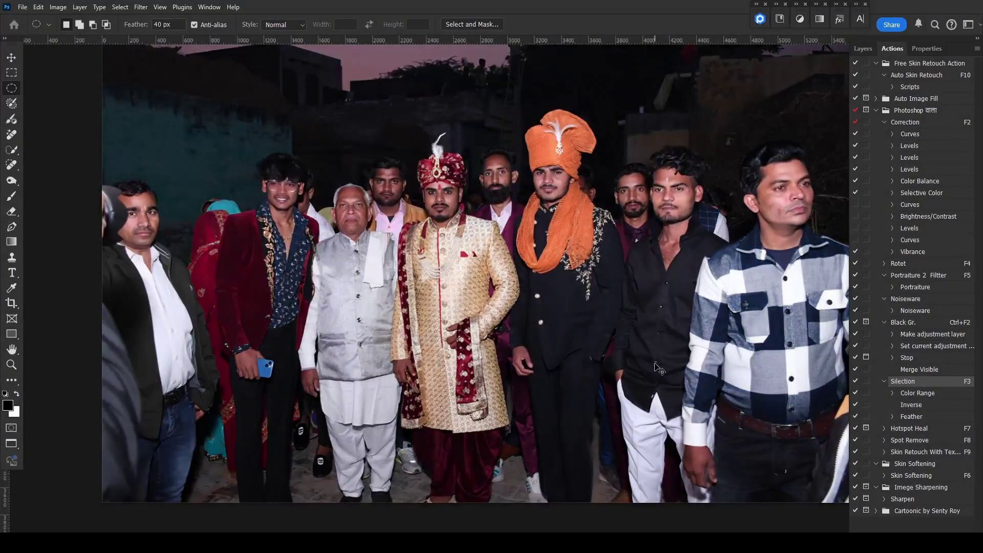
{"action": "key", "text": "ctrl+shift+z"}
{"action": "scroll", "coordinate": [599, 303], "scroll_direction": "up", "scroll_amount": 3}
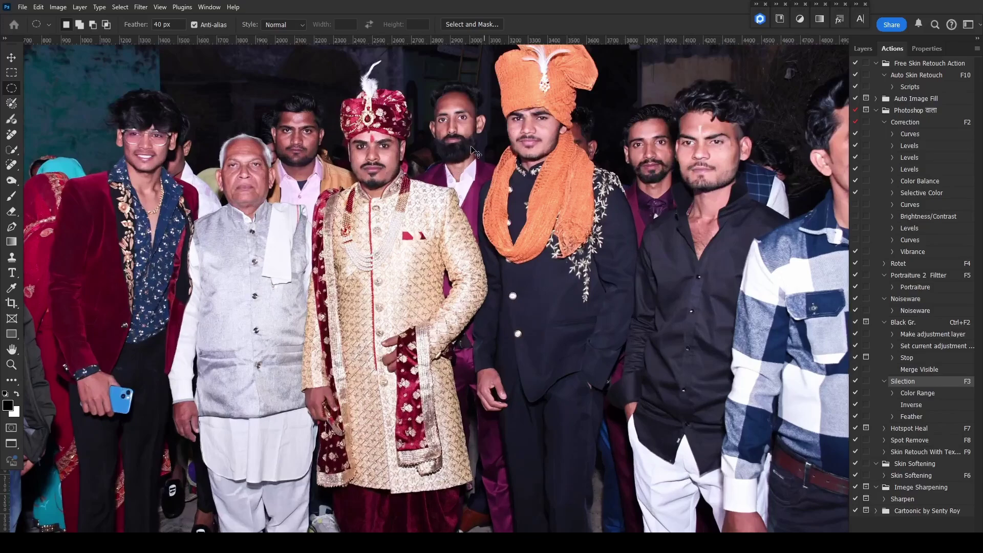
{"action": "key", "text": "ctrl+z"}
{"action": "key", "text": "ctrl+shift+z"}
Save the corrected large group photo and close it
{"action": "key", "text": "ctrl+s"}
{"action": "key", "text": "Return"}
{"action": "key", "text": "ctrl+w"}
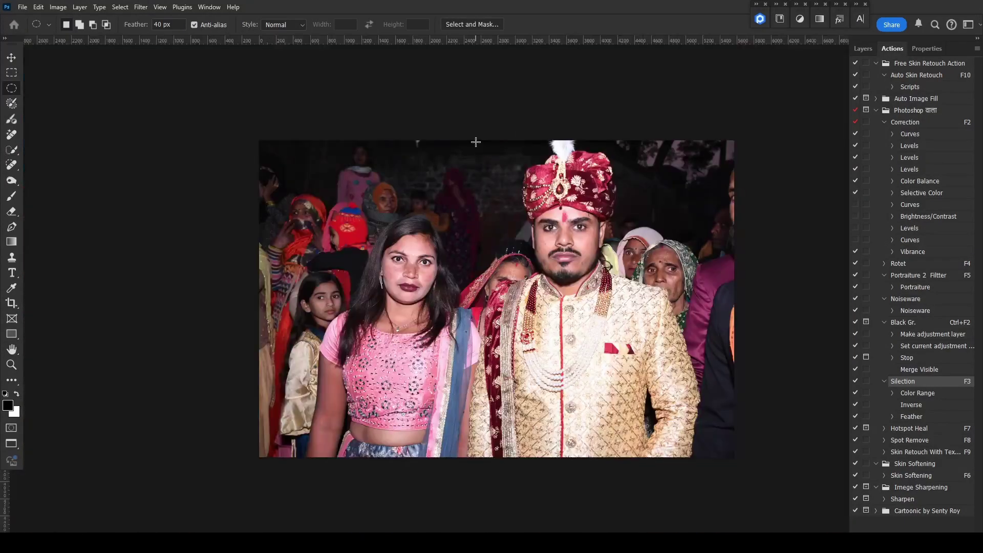
Examine the photo of the groom and the woman in pink, checking the skin of the woman's face closely
{"action": "scroll", "coordinate": [518, 229], "scroll_direction": "up", "scroll_amount": 2}
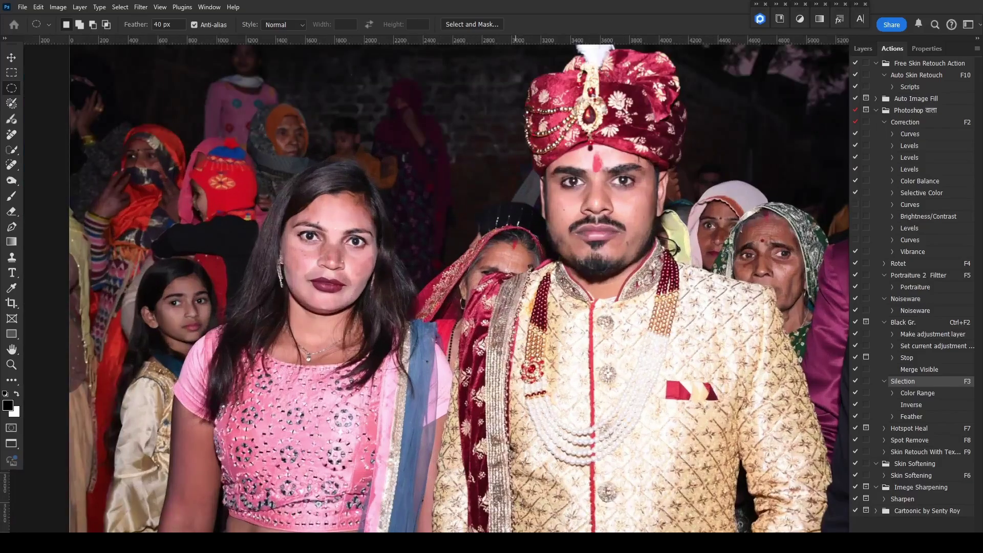
{"action": "scroll", "coordinate": [511, 285], "scroll_direction": "up", "scroll_amount": 2}
{"action": "scroll", "coordinate": [459, 293], "scroll_direction": "down", "scroll_amount": 2}
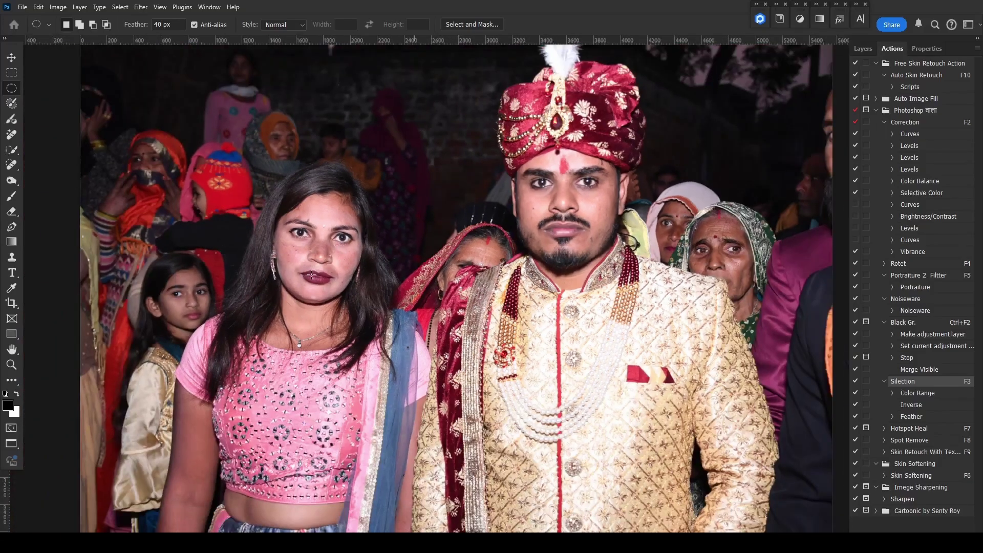
{"action": "scroll", "coordinate": [312, 276], "scroll_direction": "up", "scroll_amount": 2}
{"action": "scroll", "coordinate": [697, 185], "scroll_direction": "down", "scroll_amount": 2}
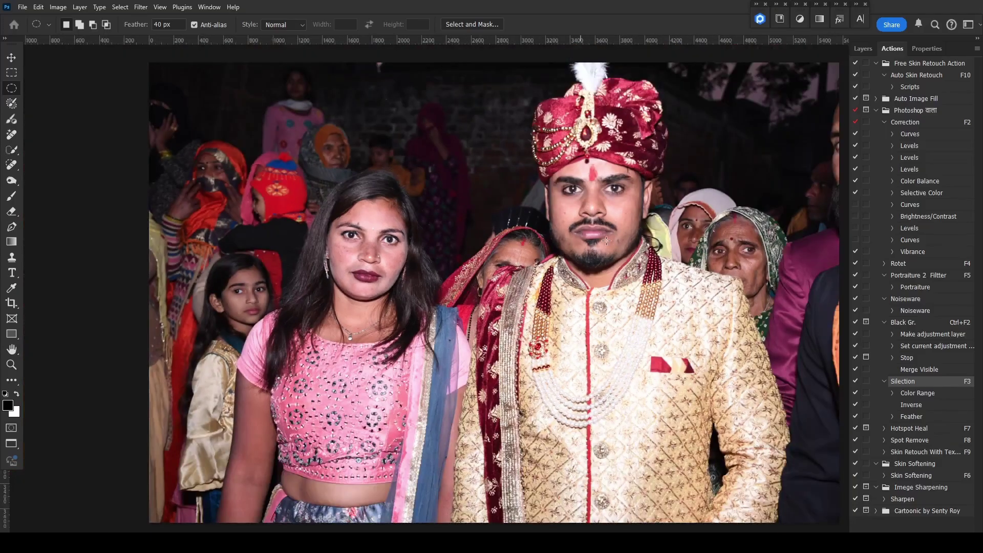
{"action": "scroll", "coordinate": [607, 241], "scroll_direction": "up", "scroll_amount": 2}
{"action": "scroll", "coordinate": [606, 241], "scroll_direction": "down", "scroll_amount": 2}
{"action": "scroll", "coordinate": [390, 235], "scroll_direction": "up", "scroll_amount": 2}
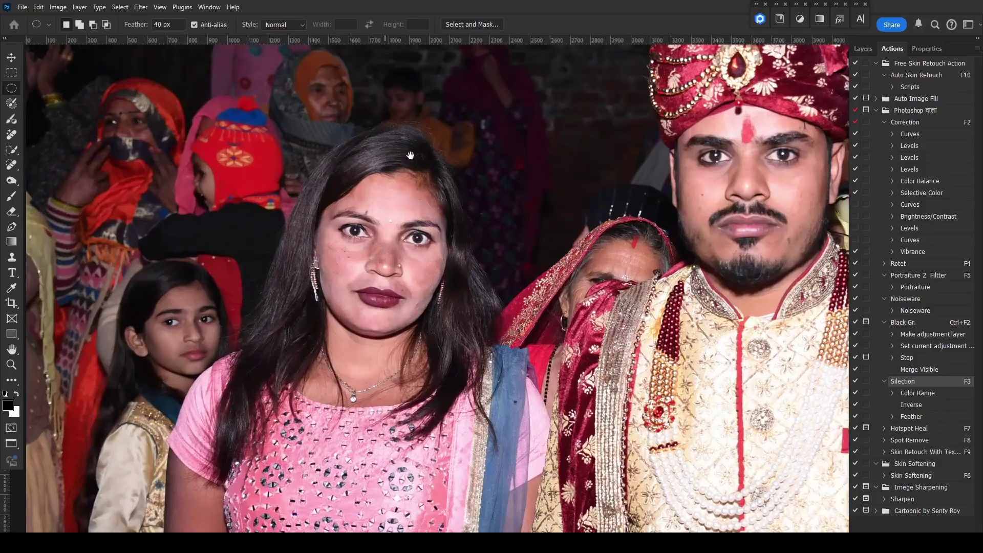
{"action": "left_click_drag", "start_coordinate": [410, 155], "coordinate": [540, 203]}
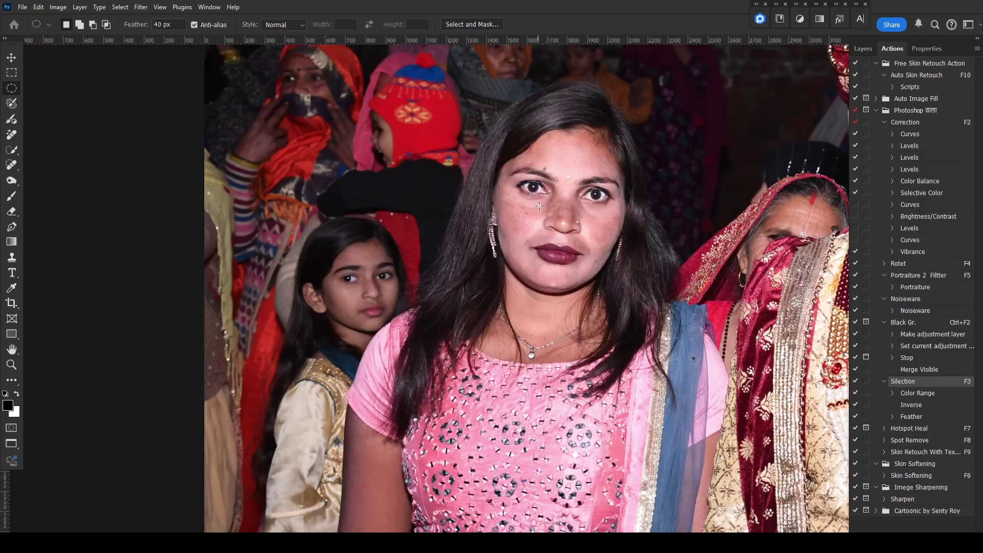
{"action": "scroll", "coordinate": [539, 206], "scroll_direction": "up", "scroll_amount": 2}
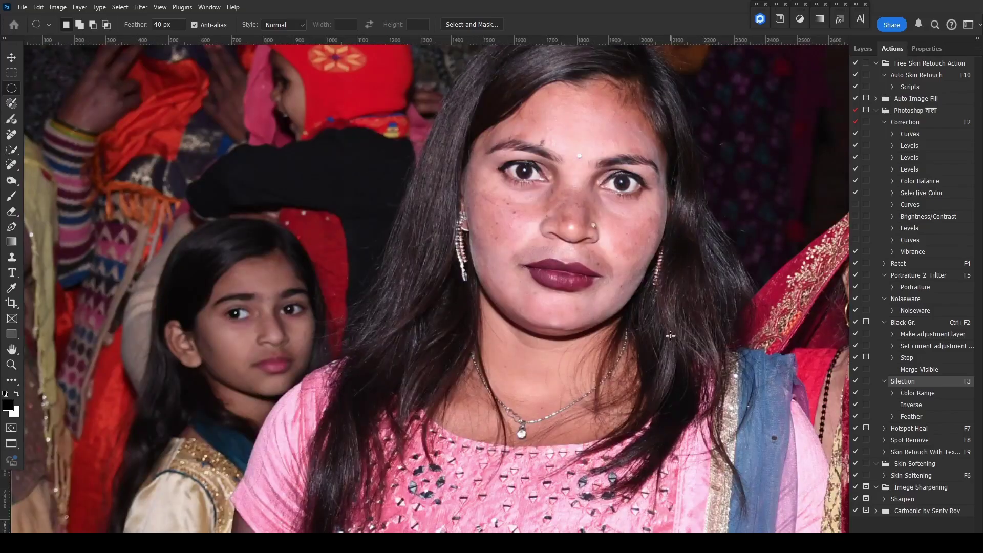
{"action": "left_click_drag", "start_coordinate": [464, 70], "coordinate": [670, 336]}
{"action": "key", "text": "ctrl+d"}
{"action": "left_click_drag", "start_coordinate": [599, 228], "coordinate": [587, 307]}
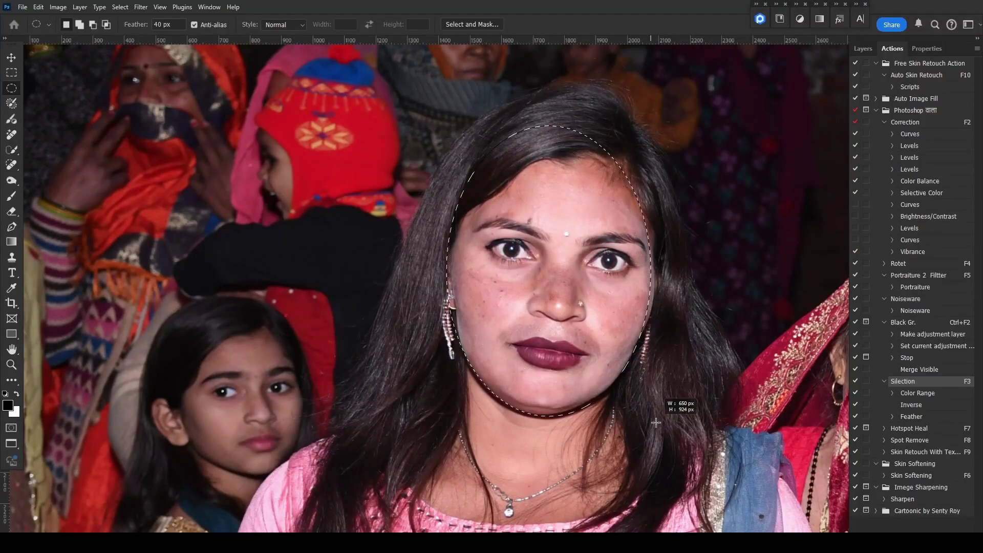
{"action": "left_click_drag", "start_coordinate": [447, 127], "coordinate": [660, 430]}
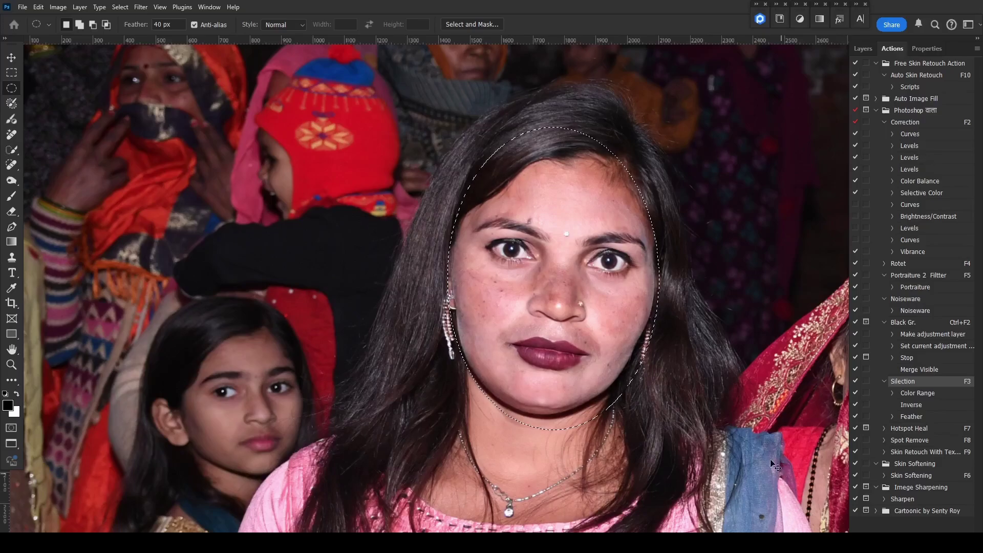
{"action": "scroll", "coordinate": [699, 336], "scroll_direction": "up", "scroll_amount": 2}
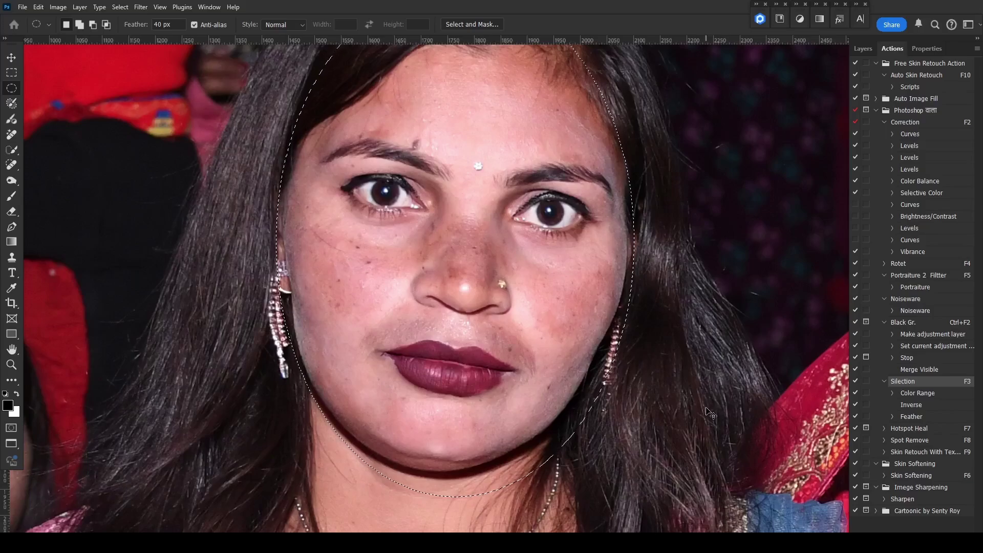
{"action": "key", "text": "ctrl+d"}
Remove the blemishes from the woman's forehead, beside her nose and on her cheek with the Spot Healing Brush
{"action": "scroll", "coordinate": [411, 214], "scroll_direction": "up", "scroll_amount": 3}
{"action": "left_click_drag", "start_coordinate": [409, 207], "coordinate": [451, 275]}
{"action": "left_click", "coordinate": [11, 166]}
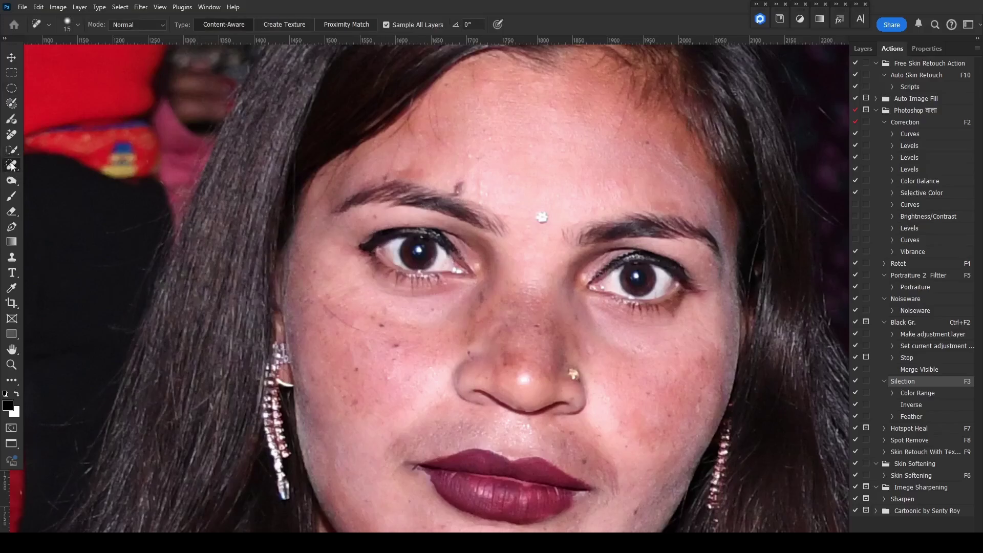
{"action": "left_click", "coordinate": [458, 188]}
{"action": "left_click", "coordinate": [476, 158]}
{"action": "left_click", "coordinate": [577, 322]}
{"action": "left_click", "coordinate": [589, 345]}
{"action": "left_click", "coordinate": [381, 325]}
Remove the small dark spots on and beside the woman's nose with a smaller healing brush
{"action": "key", "text": "bracketleft"}
{"action": "key", "text": "bracketleft"}
{"action": "key", "text": "bracketleft"}
{"action": "left_click", "coordinate": [481, 299]}
{"action": "left_click", "coordinate": [469, 353]}
{"action": "key", "text": "bracketright"}
{"action": "left_click", "coordinate": [533, 329]}
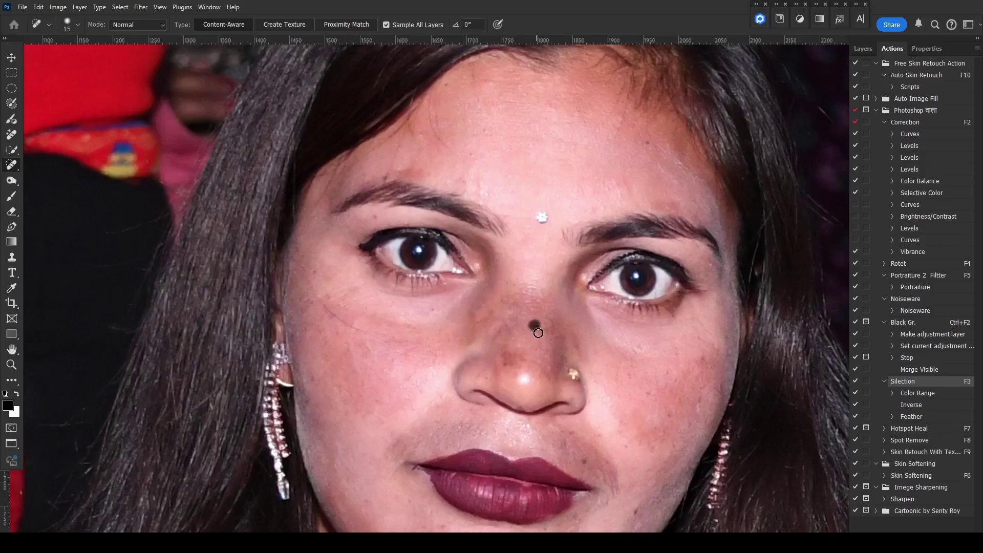
{"action": "left_click", "coordinate": [505, 365]}
{"action": "left_click", "coordinate": [510, 322]}
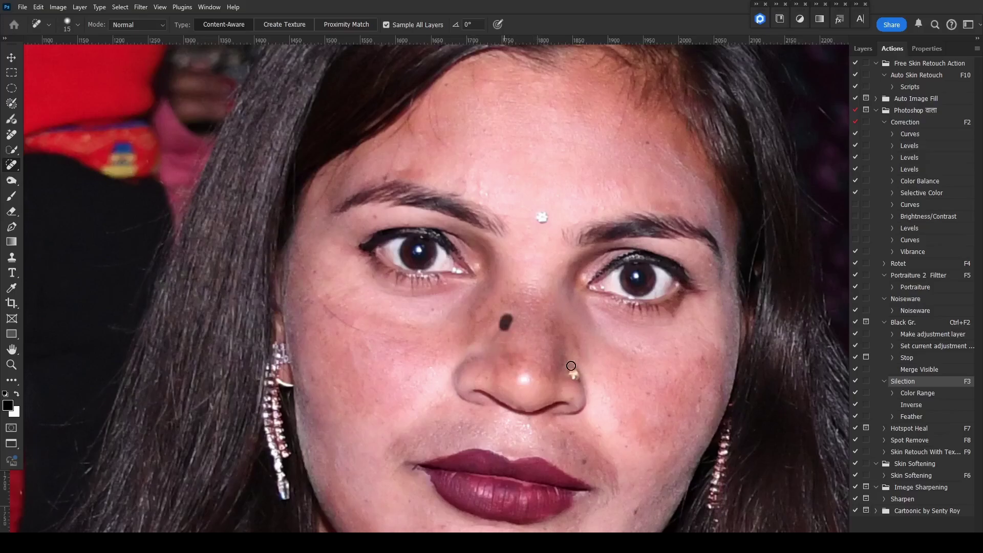
Heal the remaining small spots on the woman's cheek below the nose-stud side, around her lips and on her chin
{"action": "left_click", "coordinate": [643, 396]}
{"action": "left_click", "coordinate": [665, 409]}
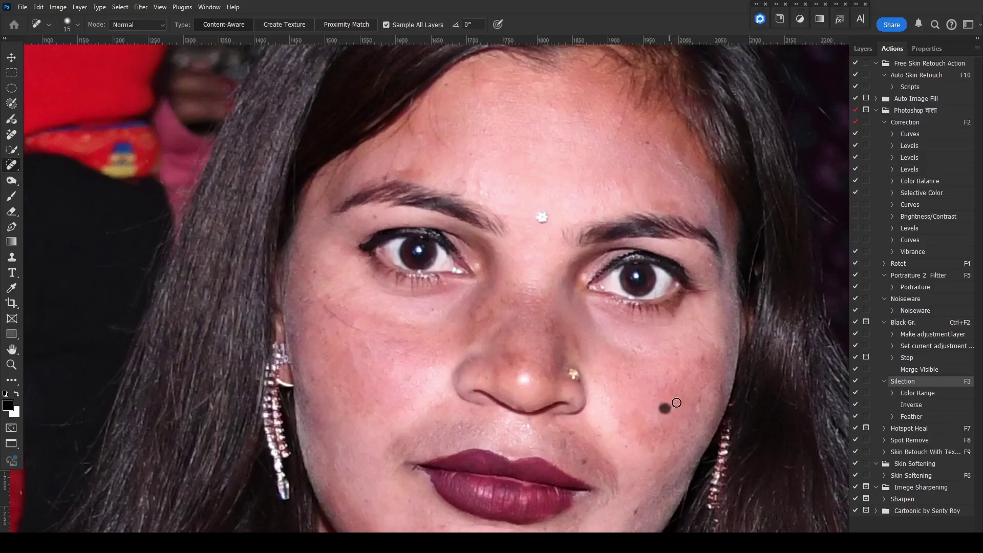
{"action": "left_click", "coordinate": [678, 402]}
{"action": "left_click", "coordinate": [697, 401]}
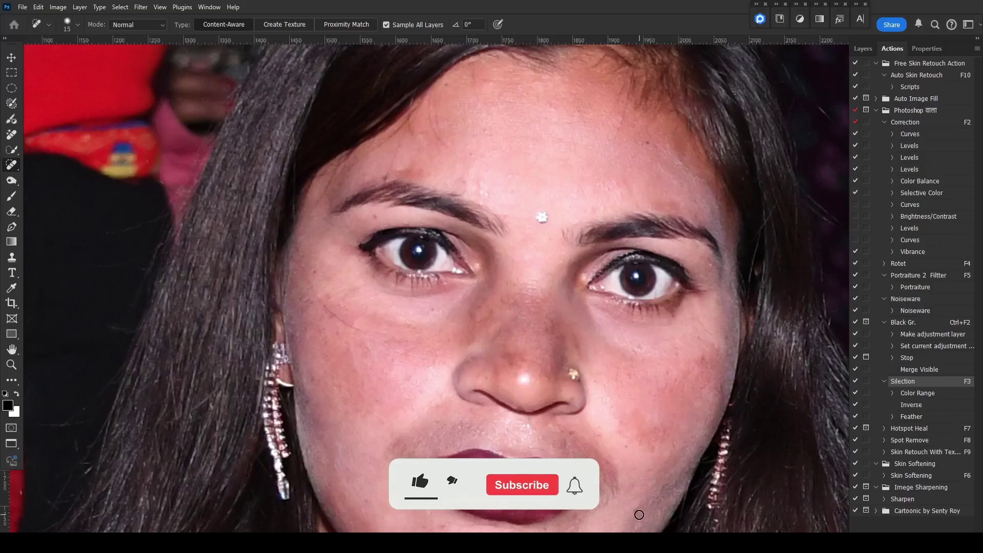
{"action": "left_click", "coordinate": [571, 436]}
{"action": "left_click_drag", "start_coordinate": [571, 436], "coordinate": [600, 331]}
{"action": "left_click", "coordinate": [467, 418]}
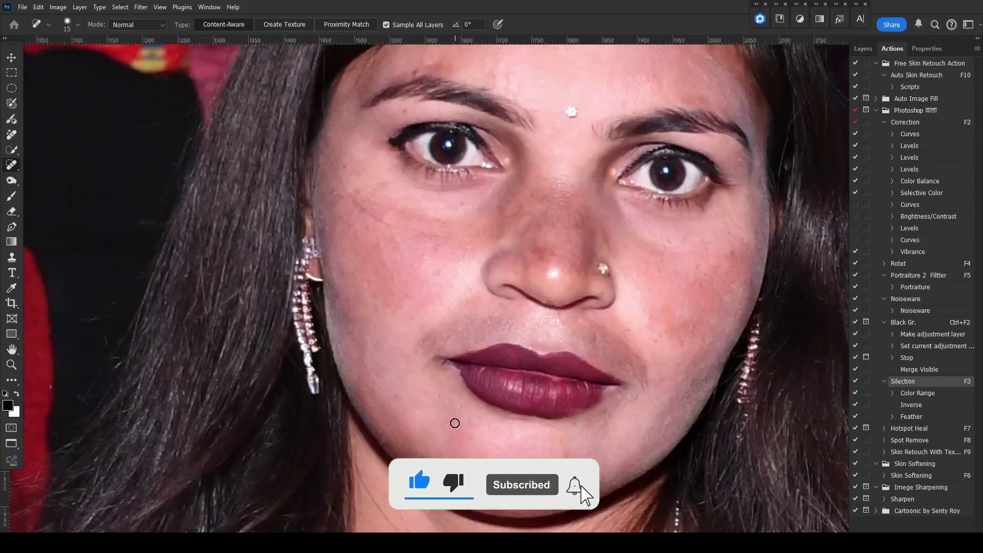
{"action": "left_click", "coordinate": [466, 423]}
{"action": "left_click", "coordinate": [469, 423]}
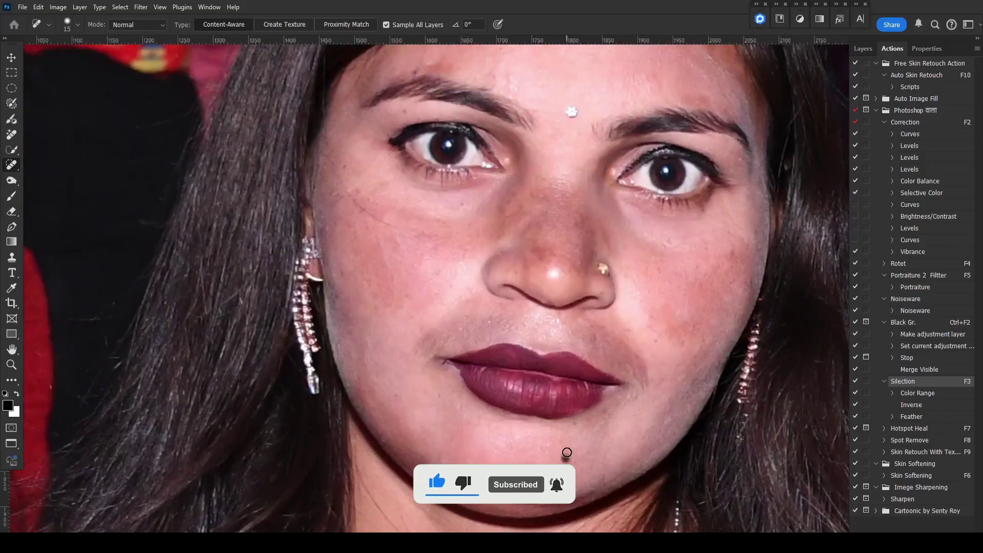
Switch to the Brush tool, run the Hotspot Heal action on the photo and halt it at its pause for painting on the face
{"action": "scroll", "coordinate": [508, 379], "scroll_direction": "down", "scroll_amount": 1}
{"action": "key", "text": "b"}
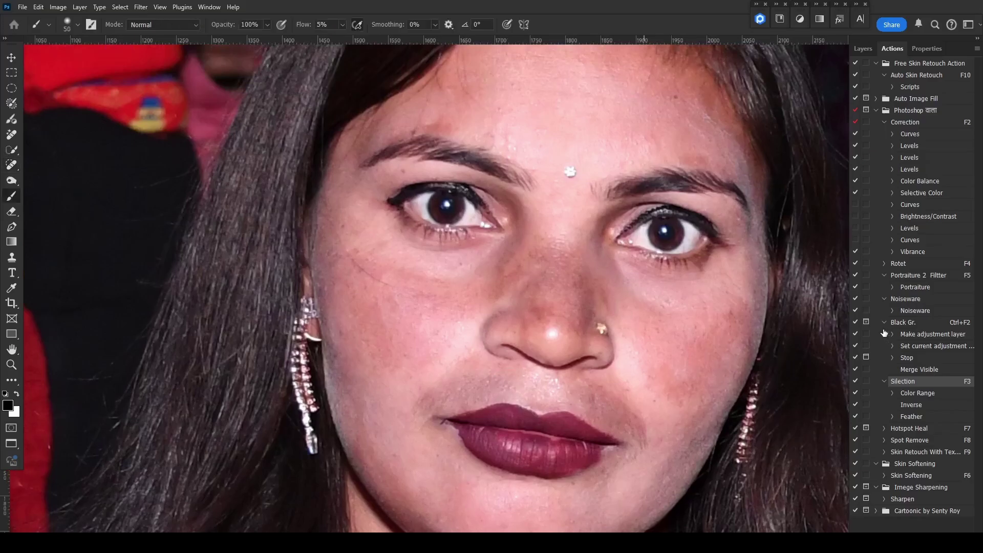
{"action": "scroll", "coordinate": [758, 311], "scroll_direction": "down", "scroll_amount": 2}
{"action": "scroll", "coordinate": [702, 321], "scroll_direction": "up", "scroll_amount": 3}
{"action": "left_click_drag", "start_coordinate": [702, 320], "coordinate": [682, 284]}
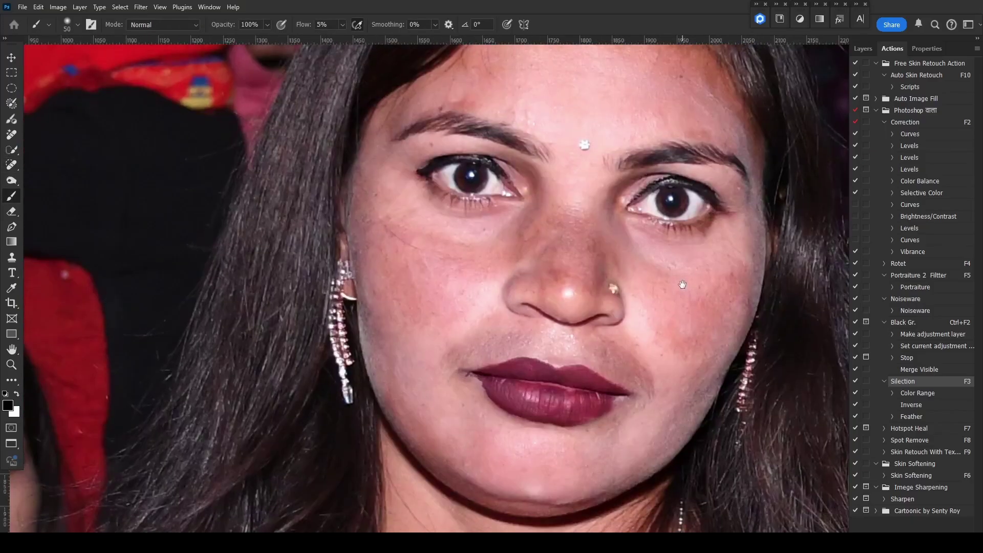
{"action": "scroll", "coordinate": [681, 284], "scroll_direction": "down", "scroll_amount": 2}
{"action": "left_click_drag", "start_coordinate": [572, 285], "coordinate": [525, 309]}
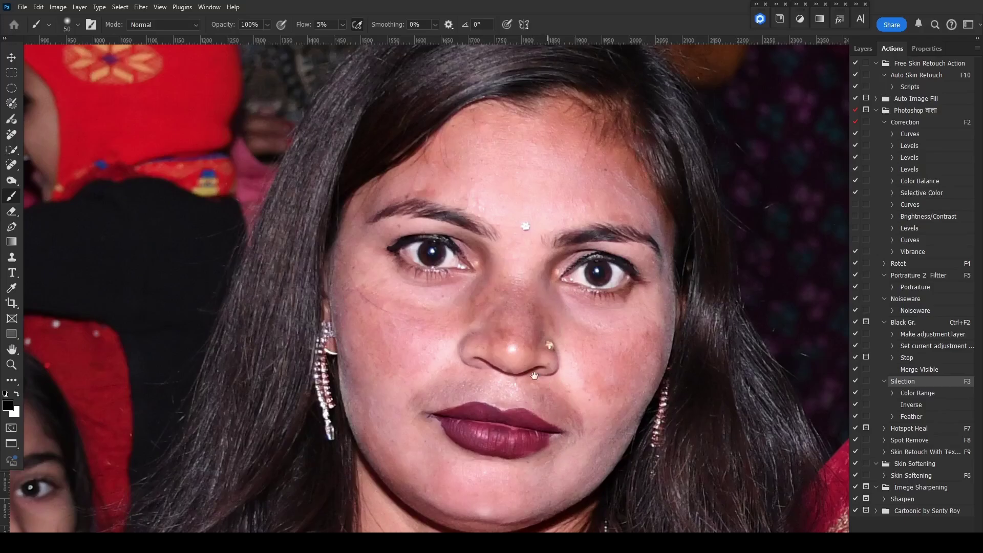
{"action": "left_click_drag", "start_coordinate": [535, 375], "coordinate": [519, 357]}
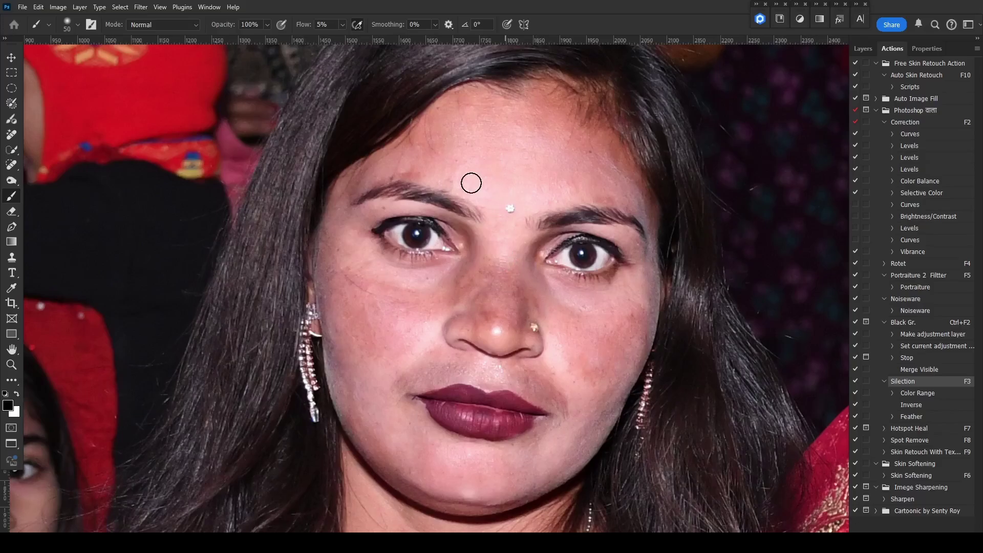
{"action": "left_click", "coordinate": [909, 430]}
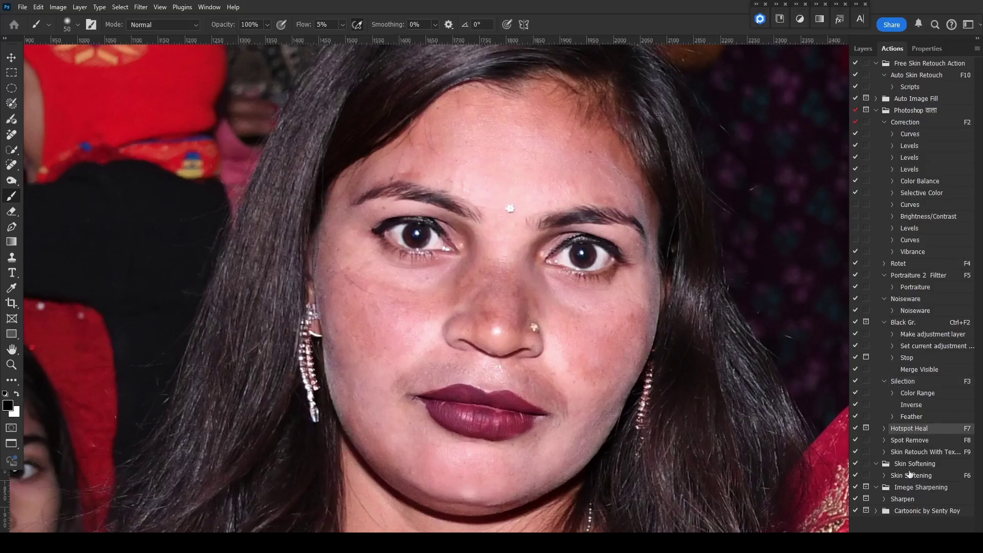
{"action": "key", "text": "F7"}
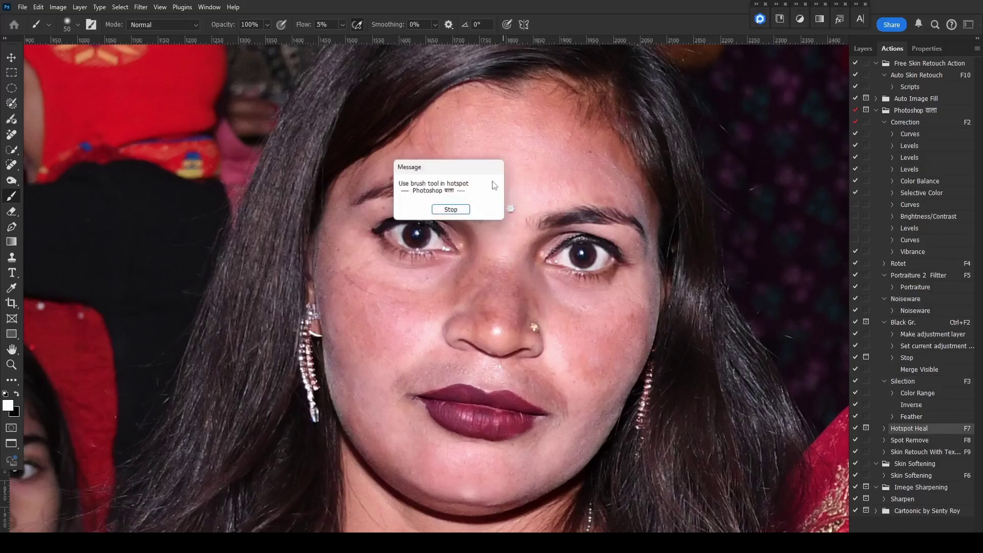
{"action": "left_click", "coordinate": [451, 214]}
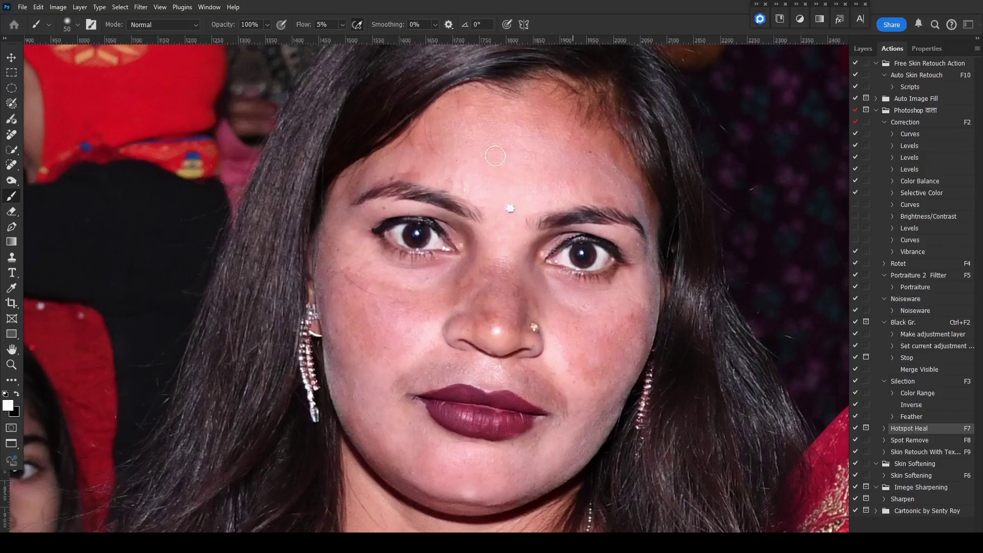
{"action": "scroll", "coordinate": [513, 191], "scroll_direction": "up", "scroll_amount": 1}
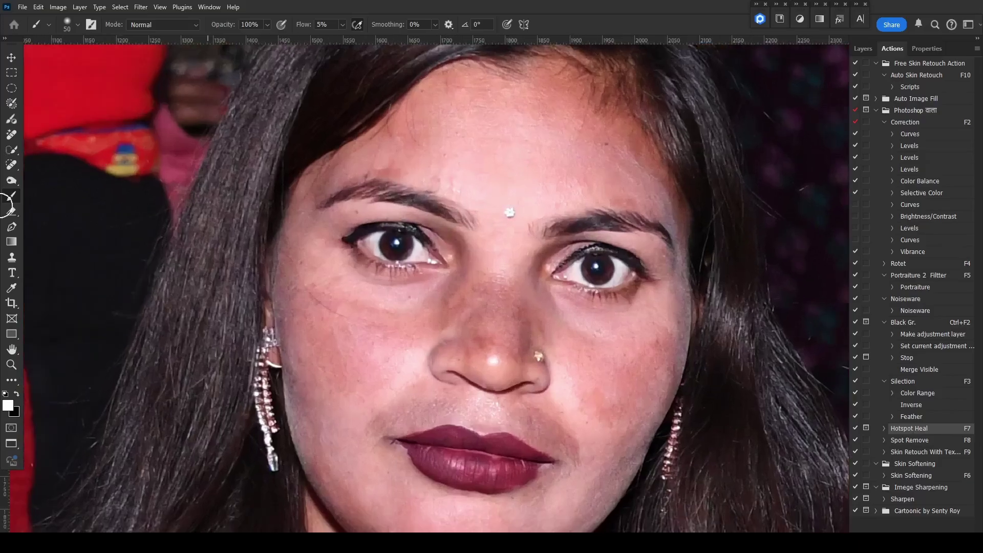
Set the brush flow to 18% and lighten the shadow beside the nose on the adjustment layer's mask, using 80 to 40 px brushes
{"action": "left_click", "coordinate": [342, 27]}
{"action": "left_click_drag", "start_coordinate": [341, 38], "coordinate": [346, 40]}
{"action": "key", "text": "bracketright"}
{"action": "key", "text": "bracketright"}
{"action": "key", "text": "bracketright"}
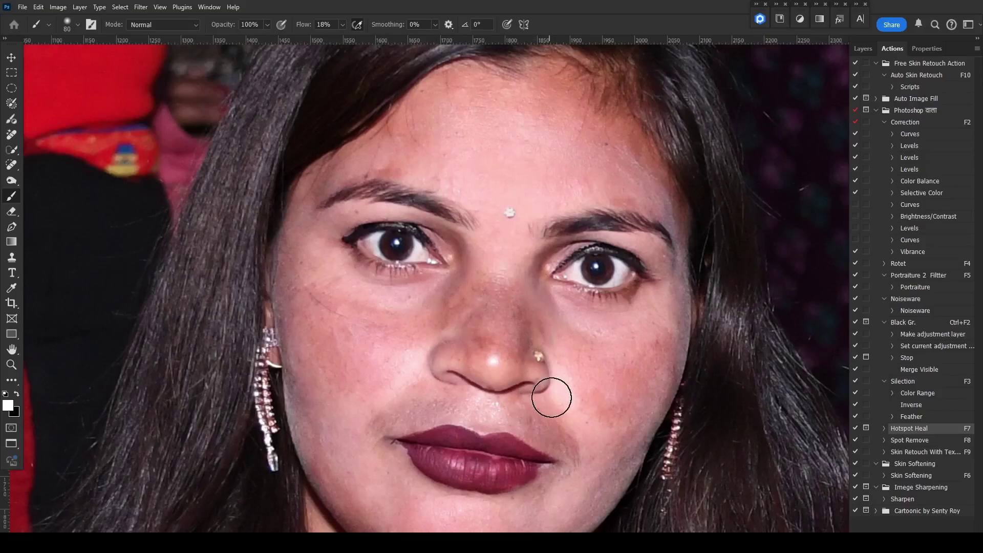
{"action": "key", "text": "bracketleft"}
{"action": "key", "text": "bracketleft"}
{"action": "key", "text": "bracketleft"}
{"action": "key", "text": "bracketleft"}
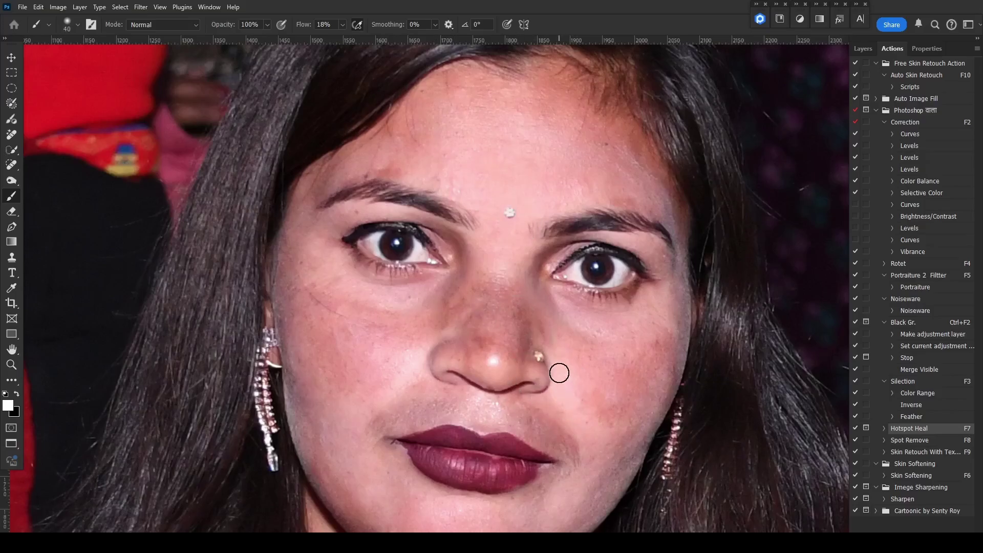
Paint the adjustment layer's mask over the dark skin between nose and upper lip, resizing the brush between 35 and 60 px
{"action": "key", "text": "bracketright"}
{"action": "key", "text": "bracketleft"}
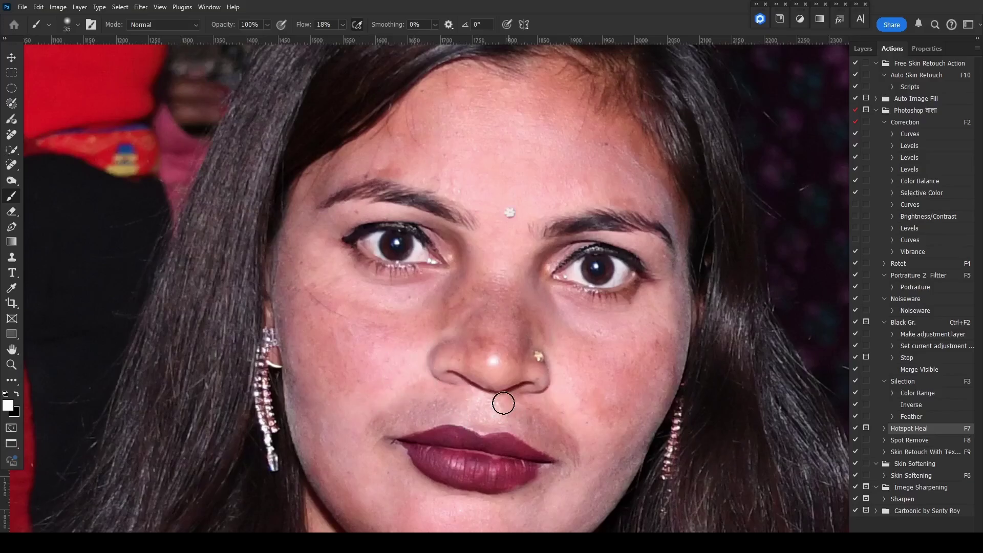
{"action": "key", "text": "bracketright"}
{"action": "key", "text": "bracketright"}
{"action": "key", "text": "bracketright"}
{"action": "key", "text": "bracketright"}
{"action": "key", "text": "space"}
{"action": "mouse_move", "coordinate": [495, 371]}
{"action": "left_mouse_down"}
{"action": "mouse_move", "coordinate": [482, 327]}
{"action": "mouse_move", "coordinate": [482, 340]}
{"action": "left_mouse_up"}
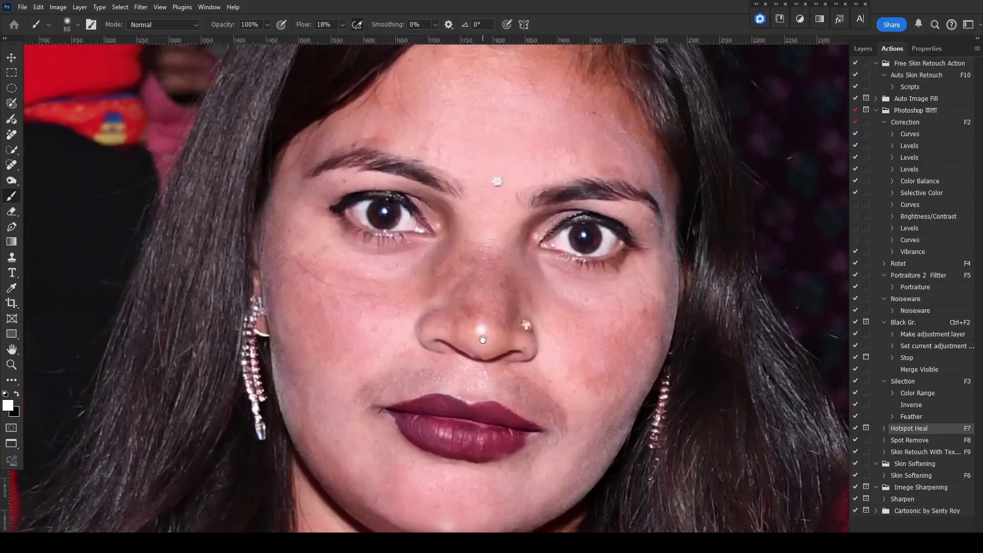
Compare the face with and without the adjustment layer, and merge that layer into the Background
{"action": "left_click", "coordinate": [864, 48]}
{"action": "left_click", "coordinate": [861, 123]}
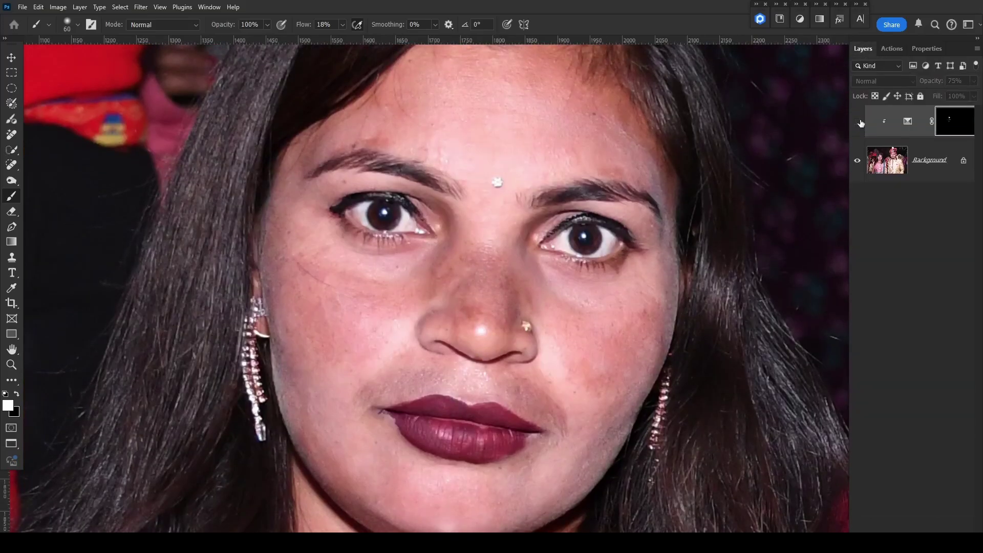
{"action": "left_click", "coordinate": [861, 123]}
{"action": "left_click", "coordinate": [861, 123]}
{"action": "left_click", "coordinate": [861, 123]}
{"action": "key", "text": "ctrl+e"}
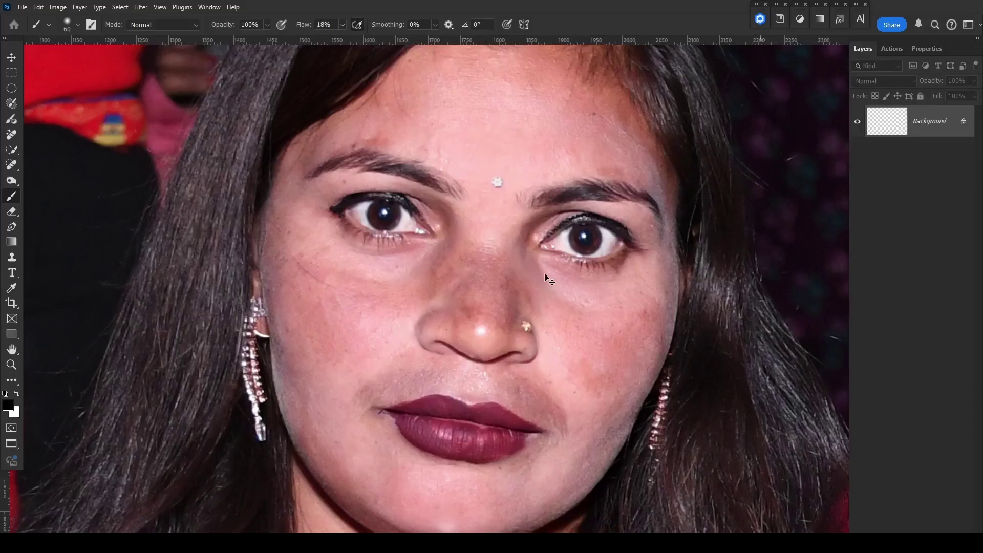
Run the Silection action to select the highlights on the woman's face, and deselect them
{"action": "right_click", "coordinate": [513, 199]}
{"action": "left_click", "coordinate": [523, 206]}
{"action": "scroll", "coordinate": [608, 240], "scroll_direction": "up", "scroll_amount": 5}
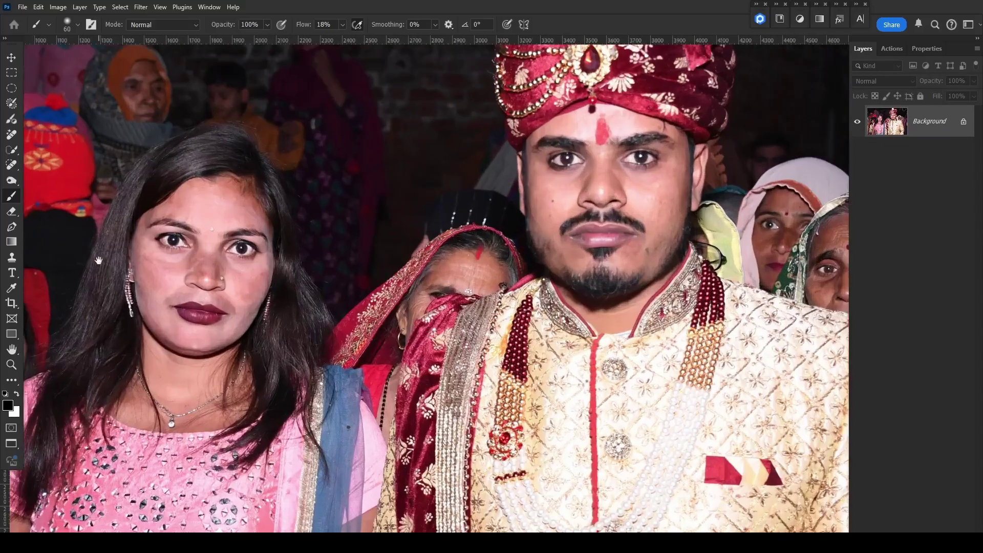
{"action": "scroll", "coordinate": [98, 260], "scroll_direction": "up", "scroll_amount": 1}
{"action": "left_click_drag", "start_coordinate": [315, 283], "coordinate": [640, 275]}
{"action": "scroll", "coordinate": [563, 282], "scroll_direction": "up", "scroll_amount": 3}
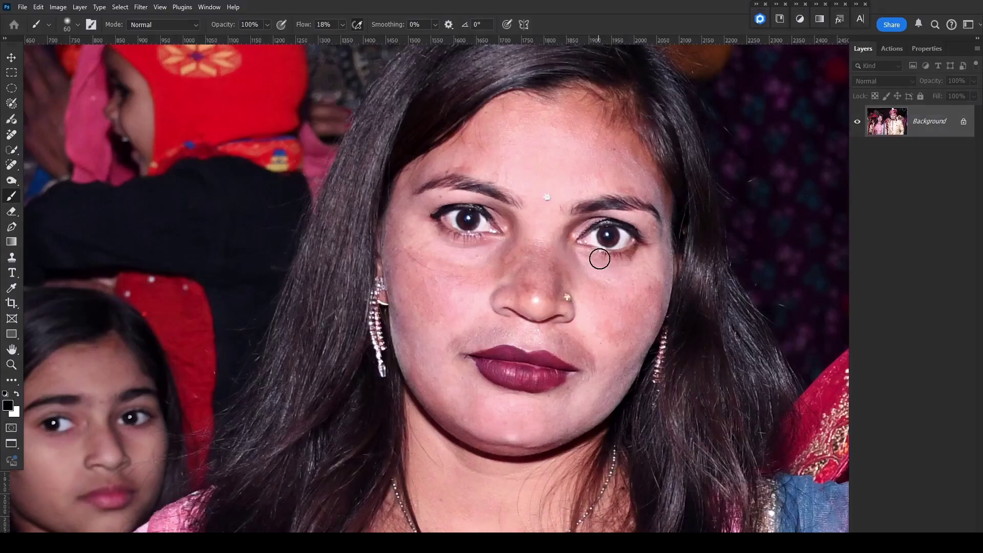
{"action": "key", "text": "ctrl+shift+d"}
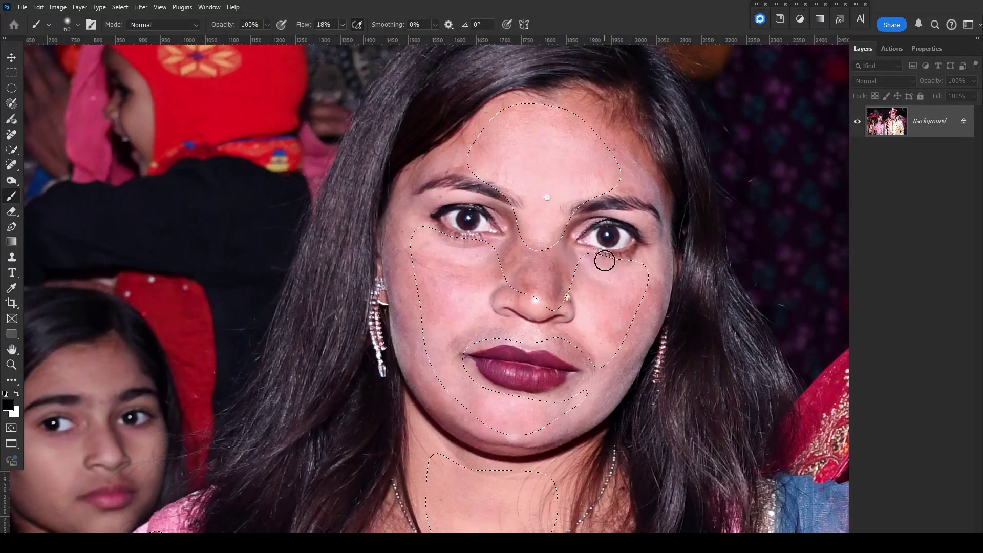
{"action": "key", "text": "ctrl+d"}
Try a Fuzziness of 28% for Highlights in the Silection action's Color Range step
{"action": "left_click", "coordinate": [891, 49]}
{"action": "double_click", "coordinate": [915, 395]}
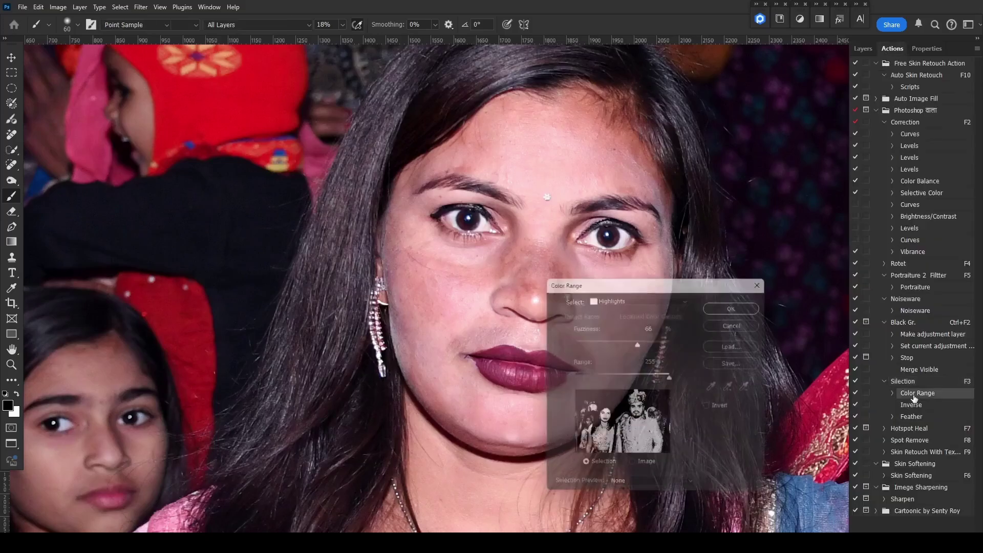
{"action": "left_click_drag", "start_coordinate": [664, 286], "coordinate": [771, 282]}
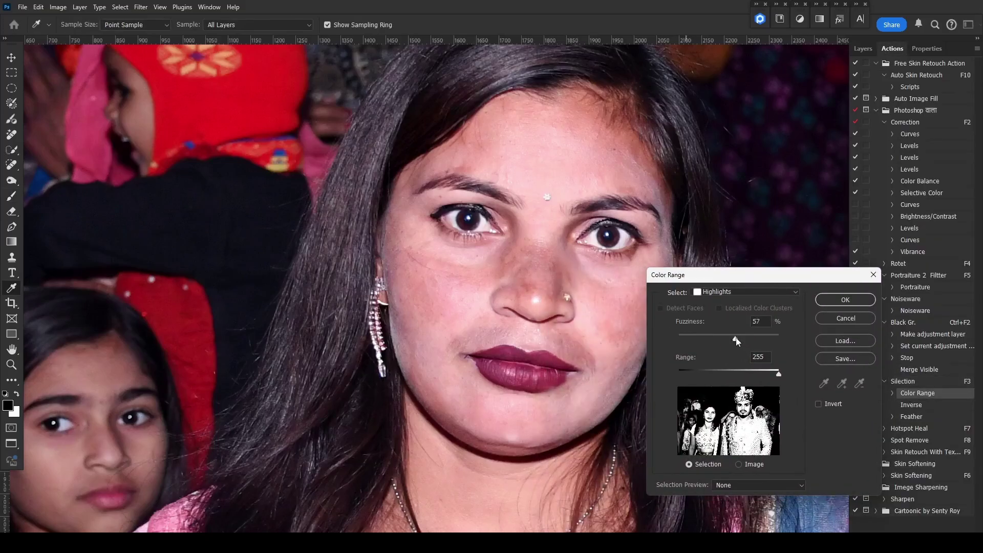
{"action": "left_click_drag", "start_coordinate": [736, 341], "coordinate": [709, 342]}
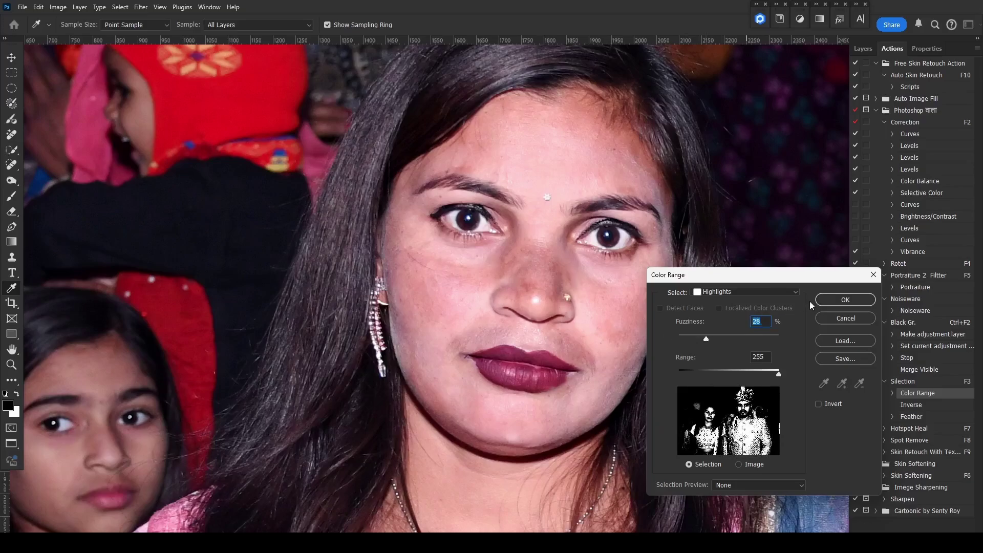
{"action": "left_click", "coordinate": [845, 300]}
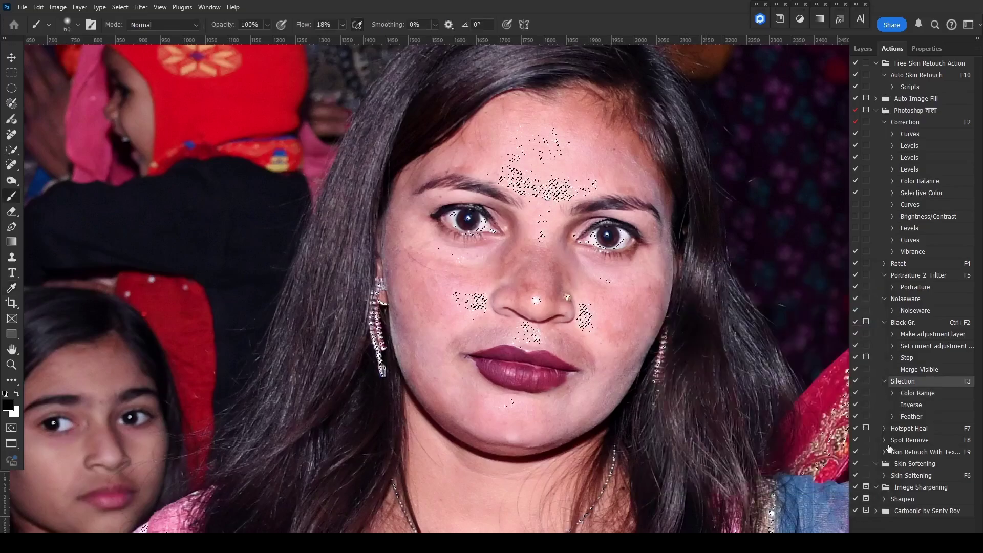
Try a Fuzziness of 37% for Highlights in the Silection action's Color Range step and clear the selection
{"action": "double_click", "coordinate": [918, 393]}
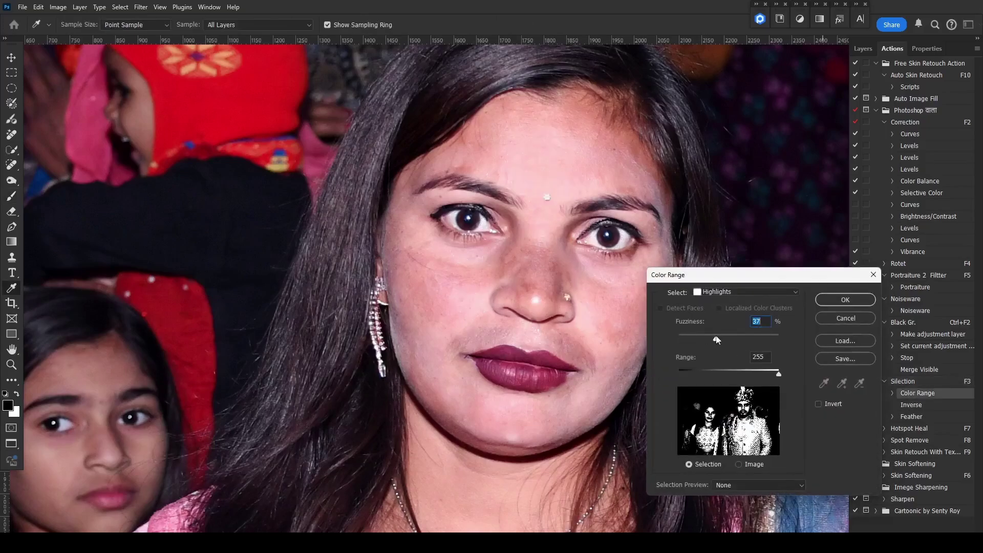
{"action": "left_click_drag", "start_coordinate": [716, 339], "coordinate": [716, 340]}
{"action": "left_click", "coordinate": [844, 301]}
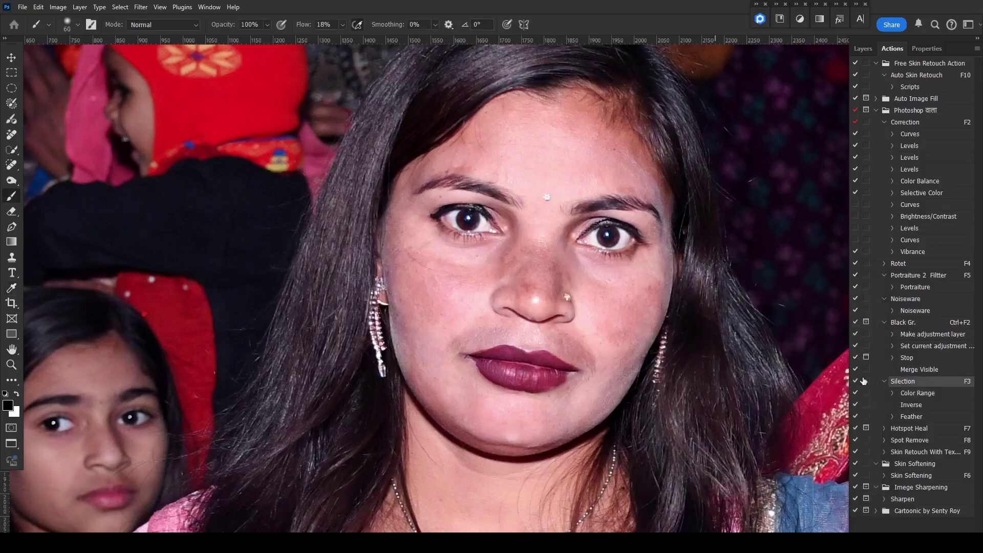
{"action": "key", "text": "ctrl+d"}
Set the Silection action's Color Range Fuzziness to 46% for Highlights and rerun the action for a feathered selection of the face
{"action": "double_click", "coordinate": [918, 393]}
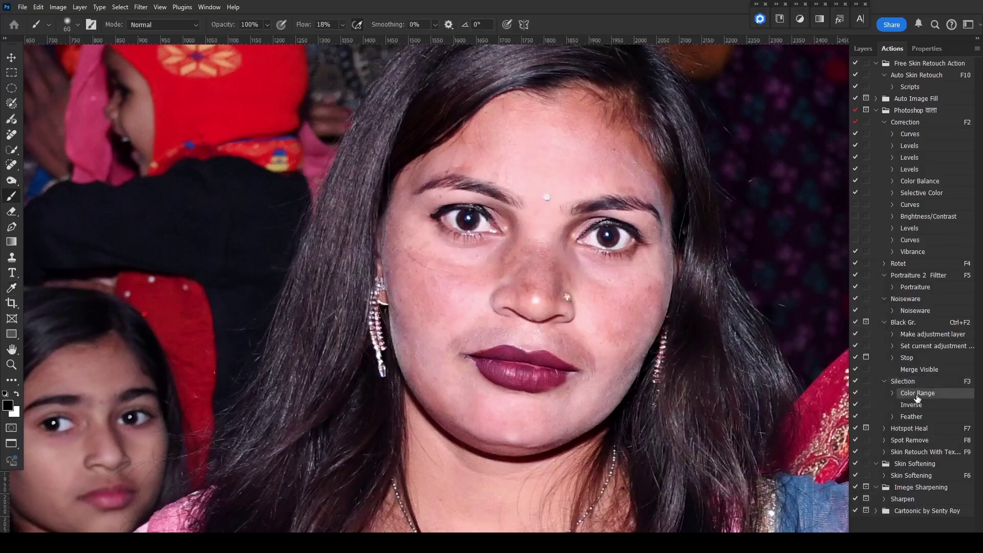
{"action": "left_click", "coordinate": [726, 340]}
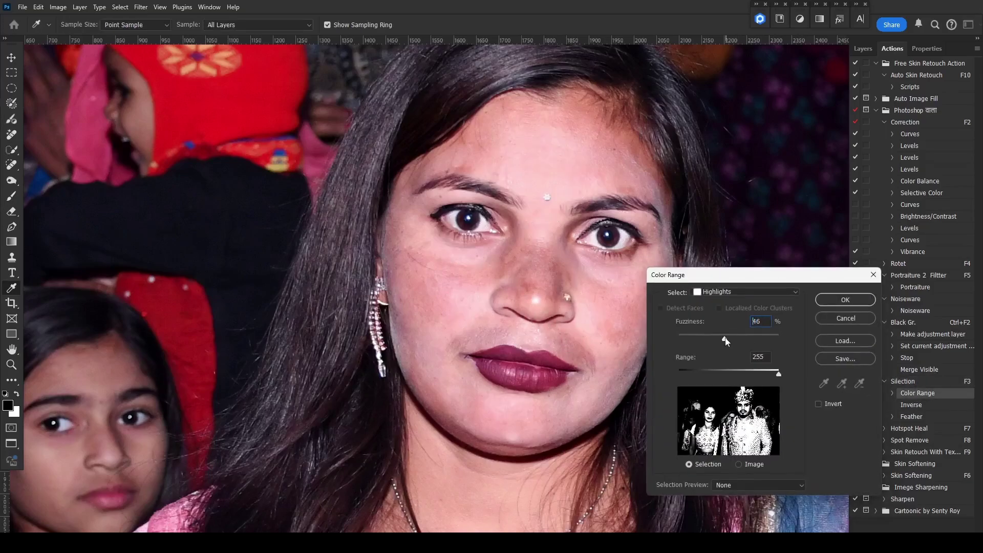
{"action": "left_click", "coordinate": [837, 305]}
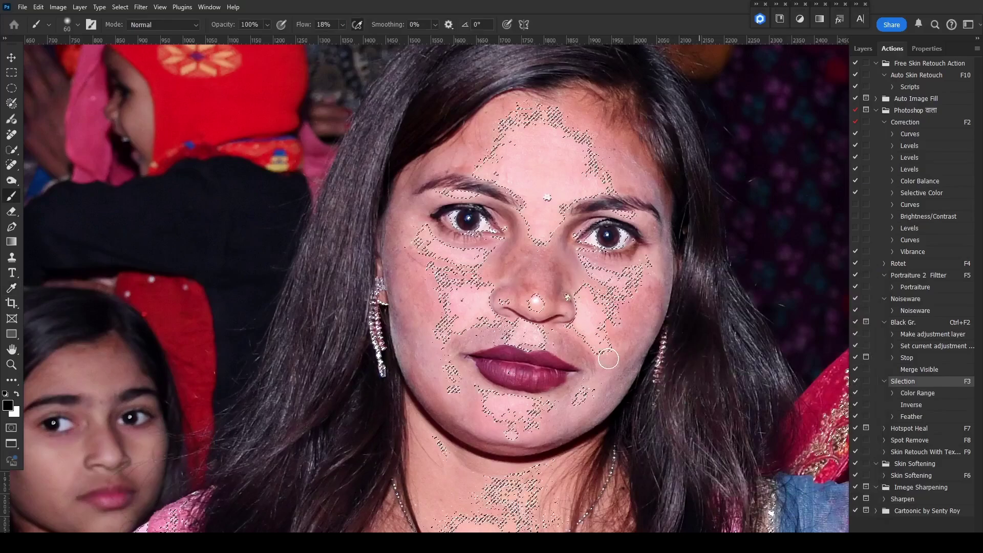
{"action": "key", "text": "ctrl+d"}
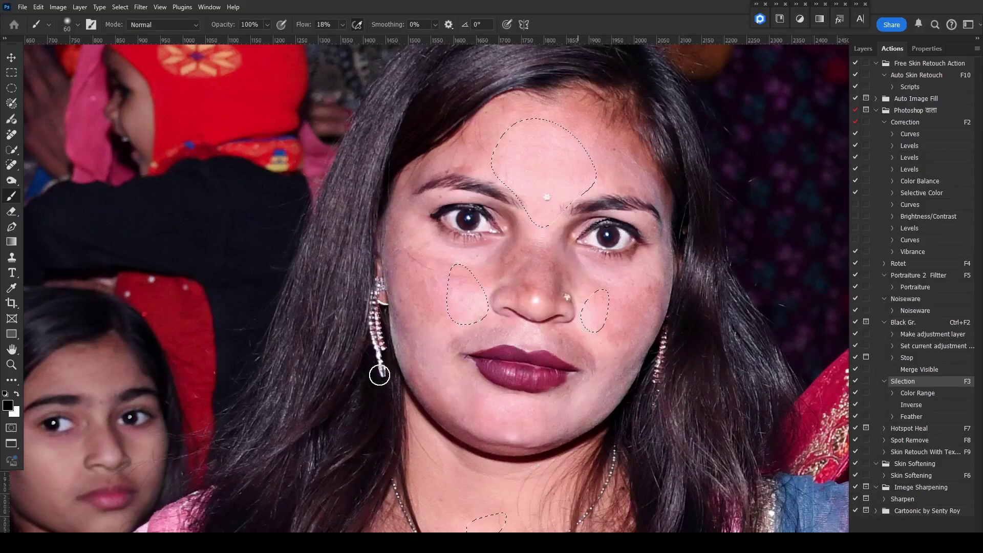
Extend the selection over the forehead, the area above the upper lip and the chin with 40 px feathered ellipses
{"action": "left_click", "coordinate": [13, 91]}
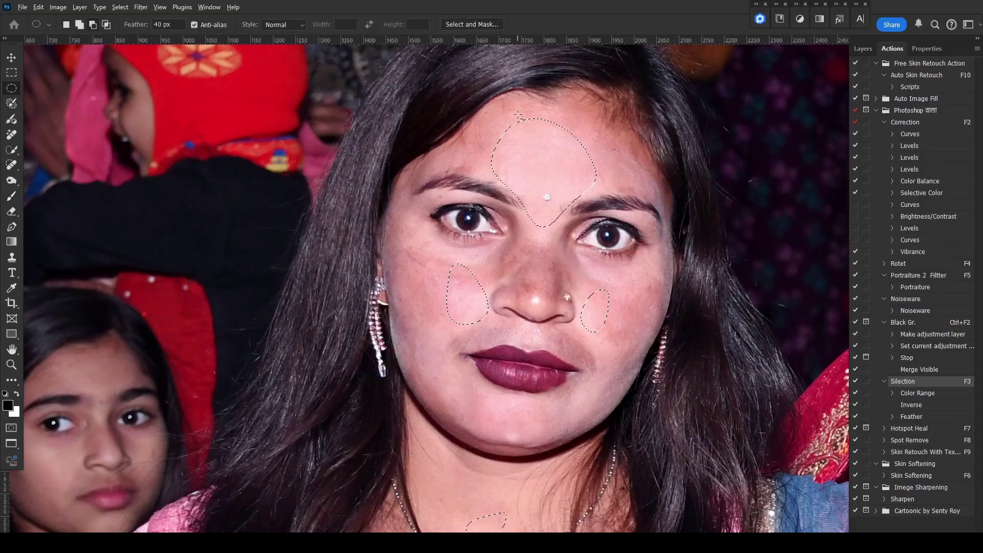
{"action": "left_click_drag", "start_coordinate": [519, 115], "coordinate": [643, 179]}
{"action": "left_click_drag", "start_coordinate": [455, 313], "coordinate": [523, 418]}
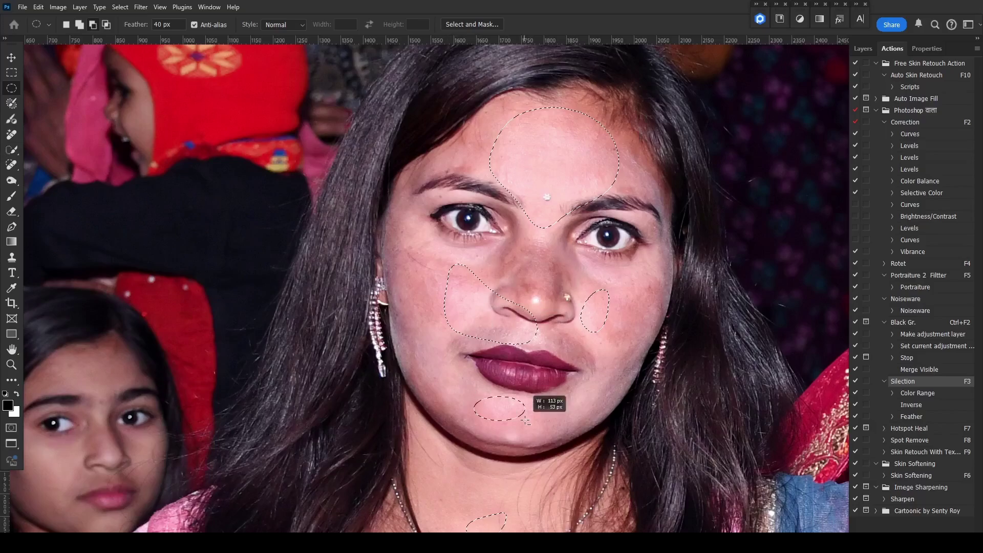
{"action": "left_click_drag", "start_coordinate": [479, 388], "coordinate": [508, 411]}
{"action": "left_click_drag", "start_coordinate": [549, 380], "coordinate": [536, 401]}
{"action": "left_click_drag", "start_coordinate": [574, 428], "coordinate": [476, 392]}
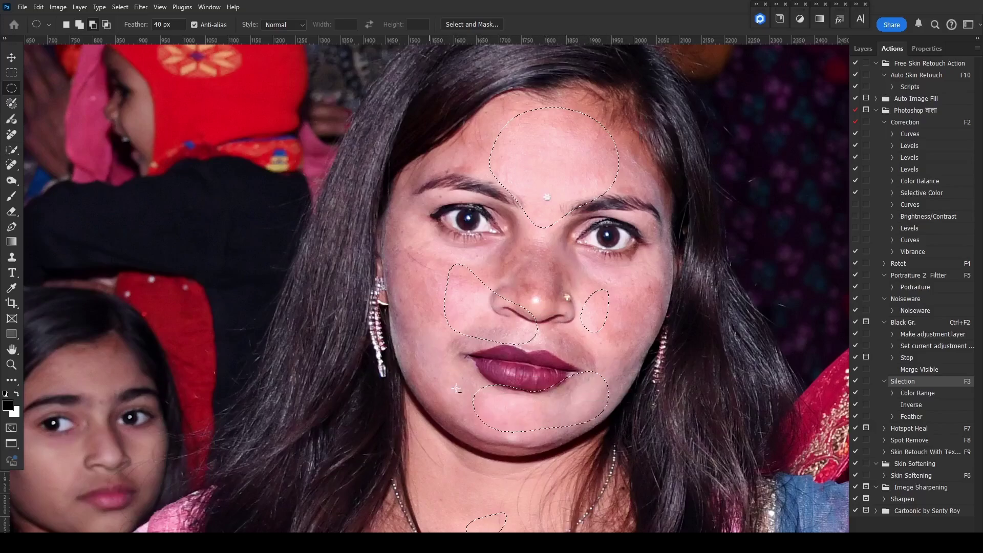
Add the lower cheek and both under-eye areas to the selection with ellipses, and feather the combined selection
{"action": "left_click_drag", "start_coordinate": [430, 345], "coordinate": [474, 383]}
{"action": "left_click_drag", "start_coordinate": [428, 205], "coordinate": [490, 265]}
{"action": "left_click_drag", "start_coordinate": [579, 224], "coordinate": [646, 290]}
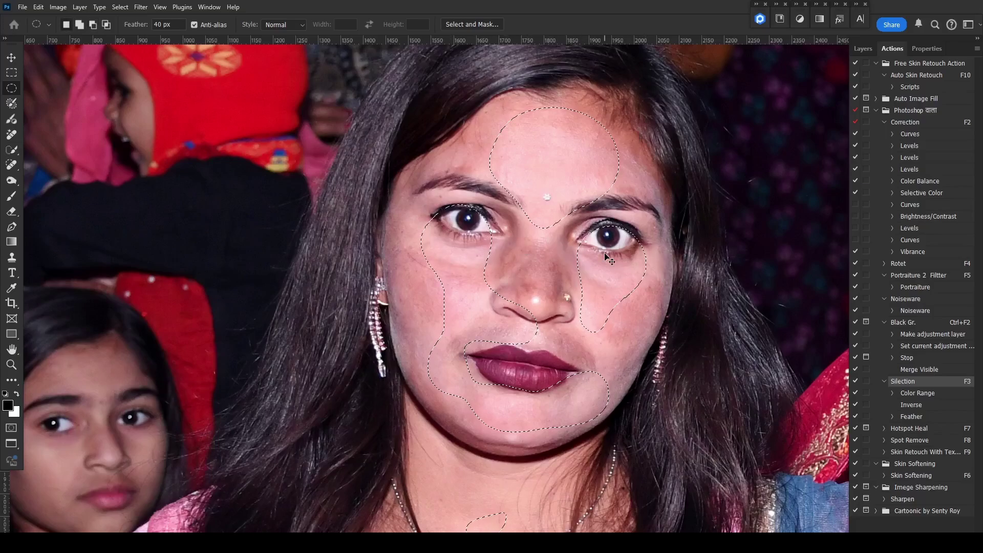
{"action": "key", "text": "shift+F6"}
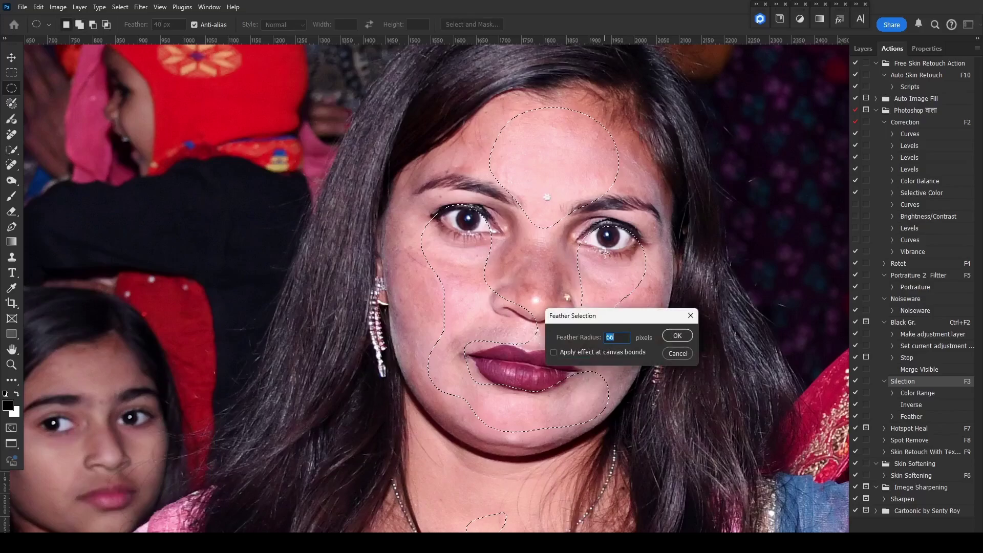
{"action": "type", "text": "3"}
{"action": "key", "text": "Return"}
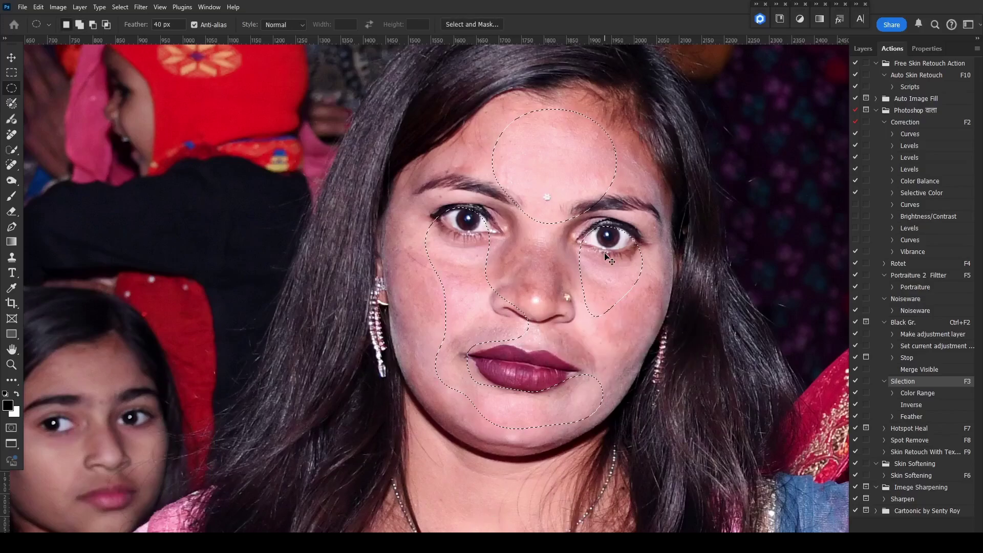
Brighten the selected skin with Curves by raising the RGB midtones from input 116 to output 136
{"action": "key", "text": "ctrl+m"}
{"action": "left_click_drag", "start_coordinate": [587, 300], "coordinate": [839, 261]}
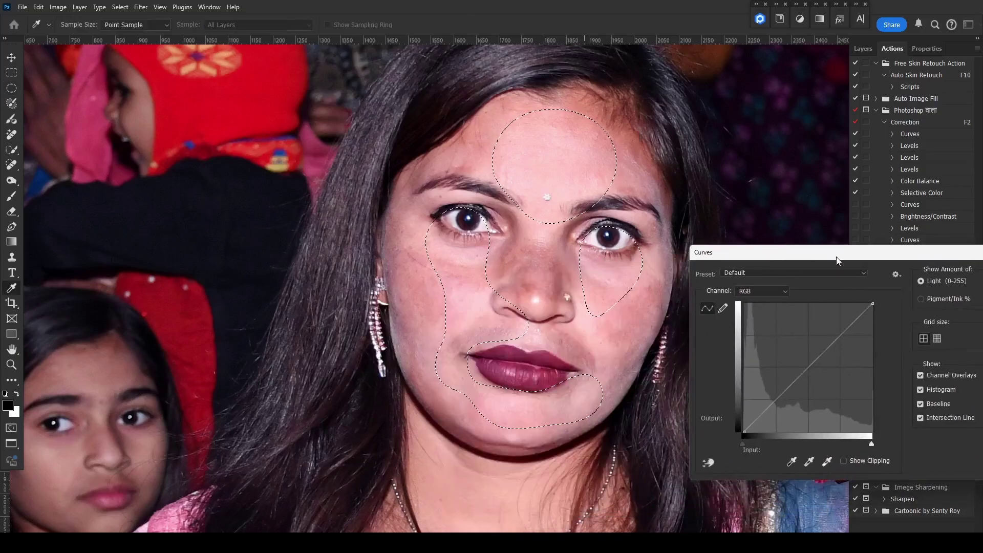
{"action": "left_click_drag", "start_coordinate": [802, 365], "coordinate": [803, 363]}
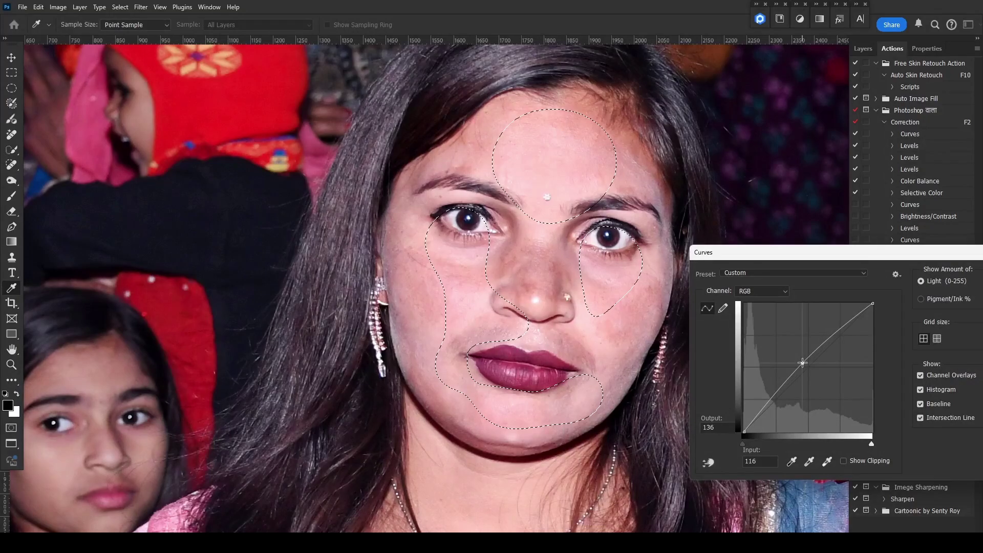
{"action": "left_click_drag", "start_coordinate": [893, 257], "coordinate": [582, 302]}
{"action": "left_click", "coordinate": [722, 320]}
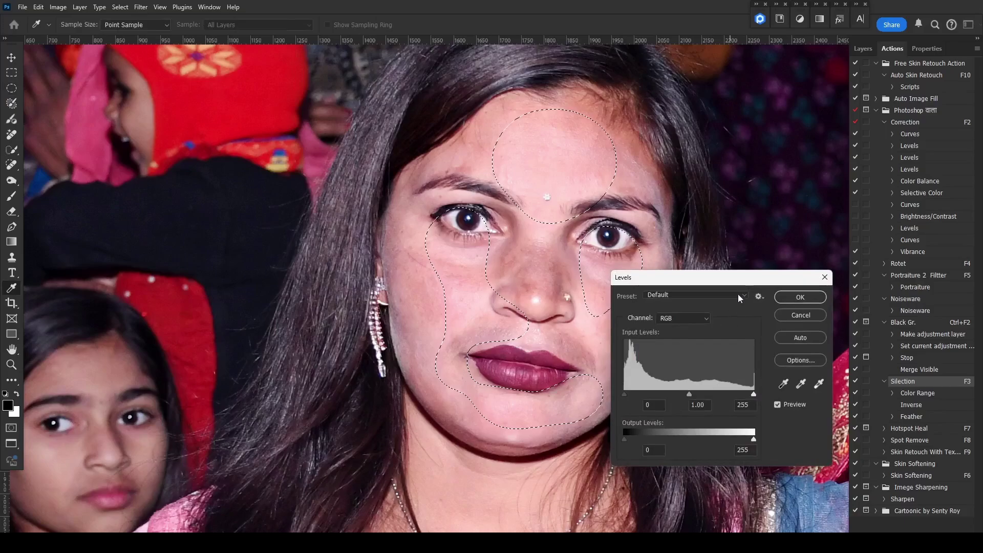
Set the Levels white input to 247 for the selected skin, apply it and deselect
{"action": "left_click_drag", "start_coordinate": [737, 277], "coordinate": [757, 322]}
{"action": "left_click_drag", "start_coordinate": [774, 441], "coordinate": [770, 440]}
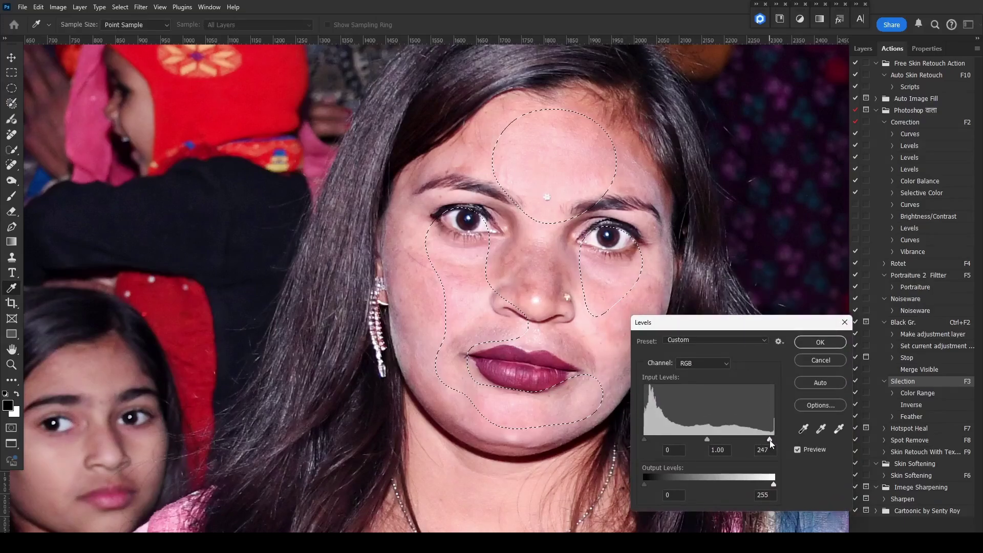
{"action": "left_click", "coordinate": [830, 342]}
{"action": "key", "text": "ctrl+d"}
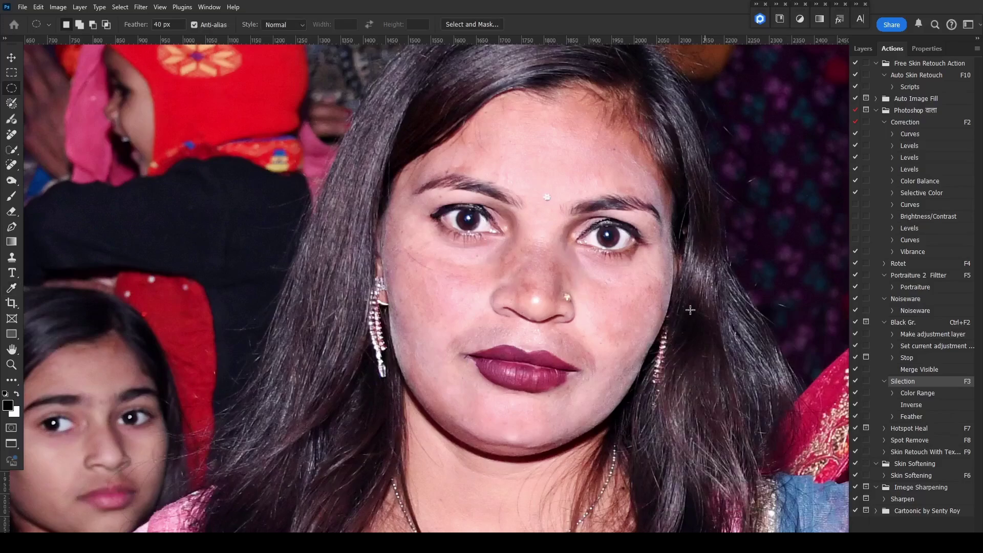
{"action": "key", "text": "alt+i"}
{"action": "key", "text": "j"}
{"action": "key", "text": "s"}
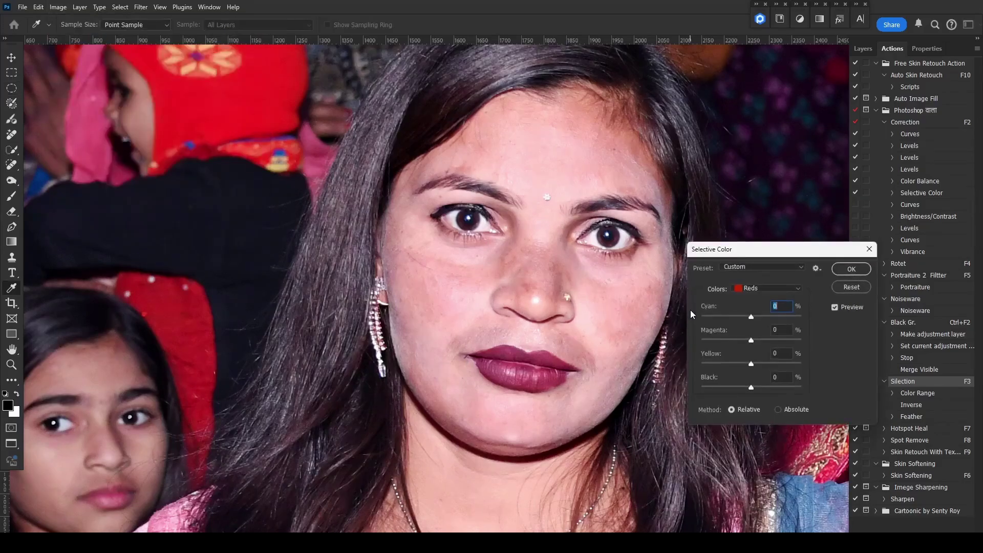
{"action": "key", "text": "Escape"}
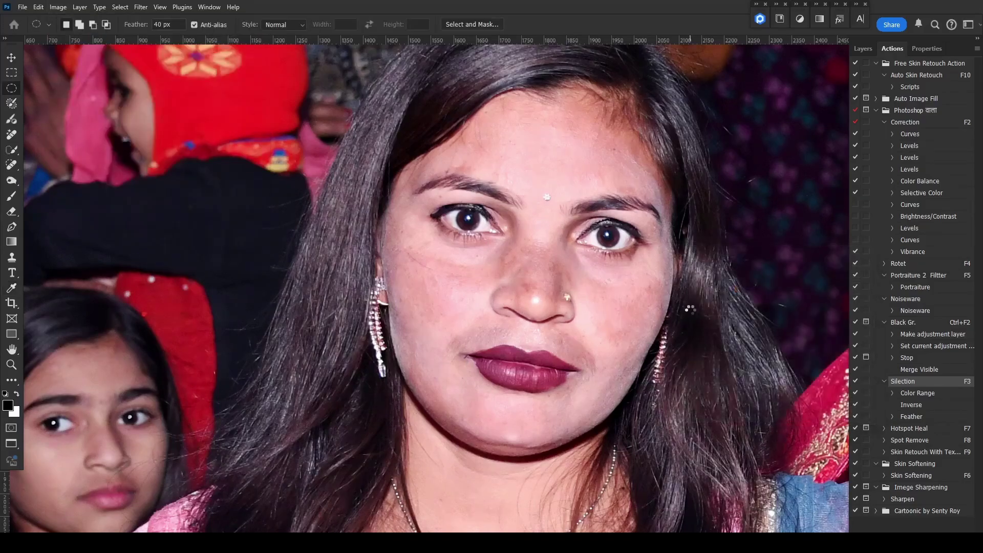
Add an empty layer above the Background, set its blend mode to Soft Light and ready the Brush tool
{"action": "scroll", "coordinate": [594, 338], "scroll_direction": "up", "scroll_amount": 4}
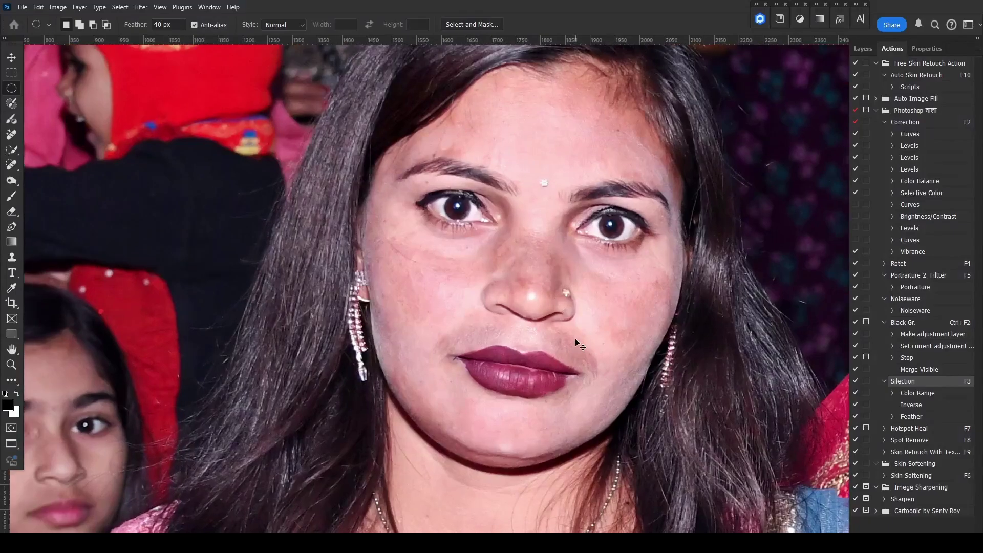
{"action": "key", "text": "ctrl+z"}
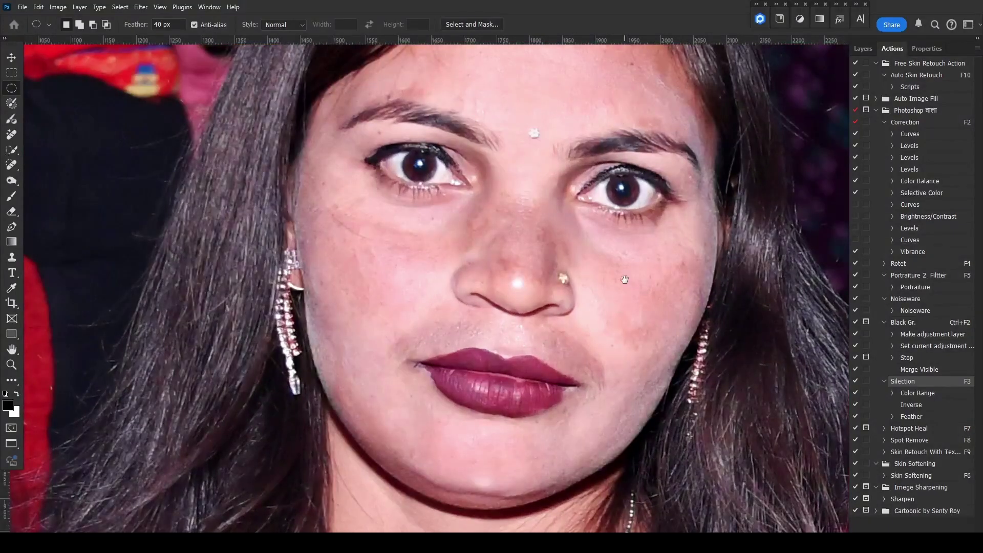
{"action": "left_click_drag", "start_coordinate": [625, 279], "coordinate": [599, 277]}
{"action": "left_click", "coordinate": [862, 49]}
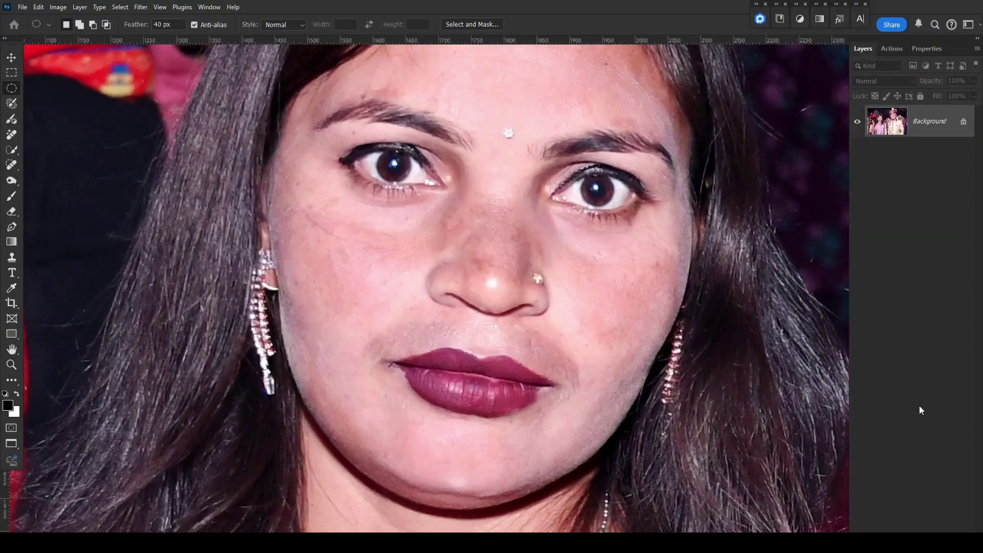
{"action": "key", "text": "ctrl+shift+alt+n"}
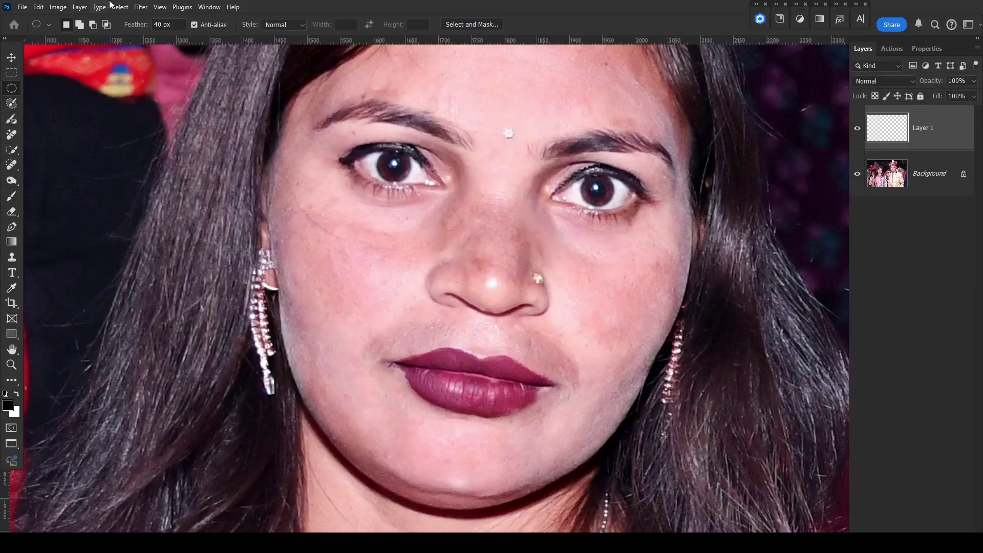
{"action": "left_click", "coordinate": [11, 197]}
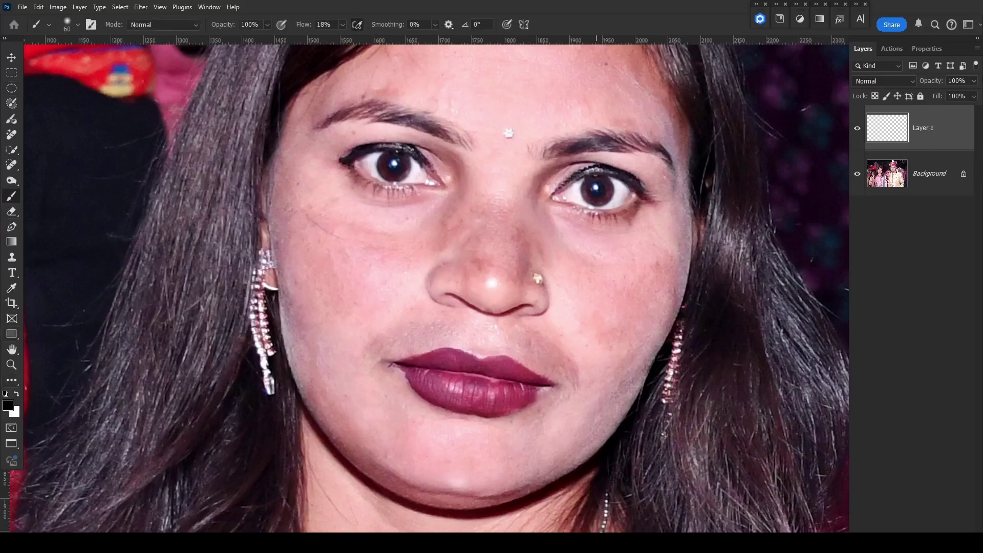
{"action": "left_click", "coordinate": [899, 83]}
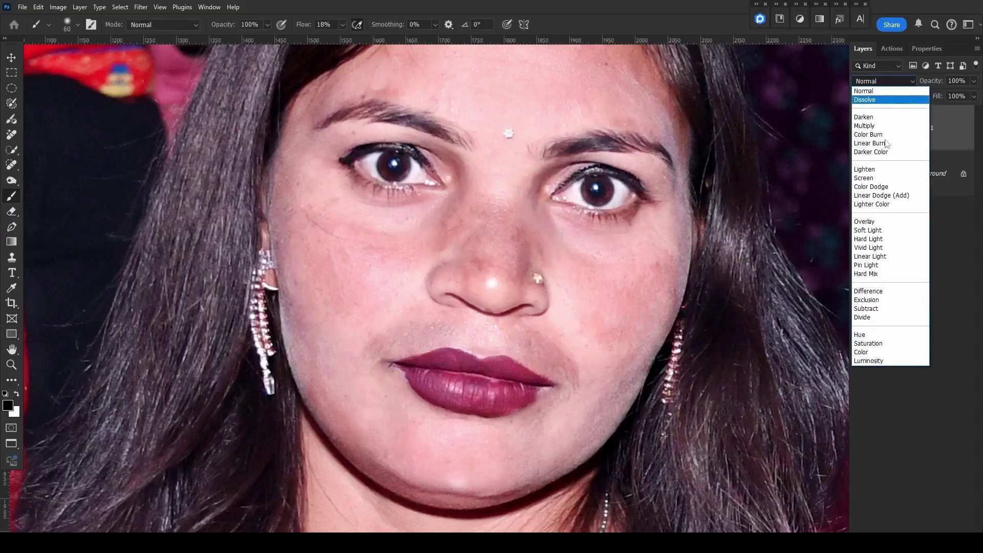
{"action": "left_click", "coordinate": [873, 231]}
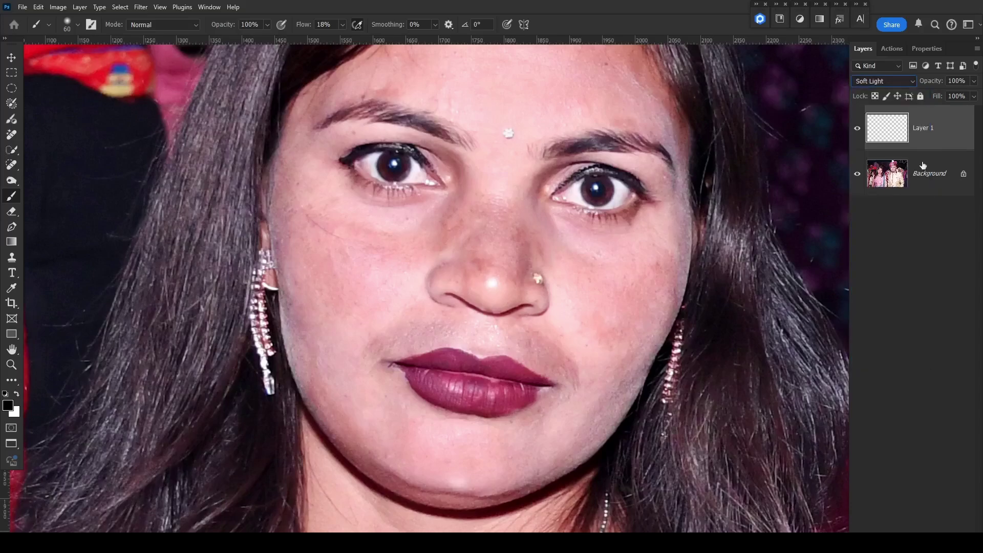
Set the Brush to 9% flow with white as the foreground color
{"action": "scroll", "coordinate": [428, 202], "scroll_direction": "up", "scroll_amount": 1}
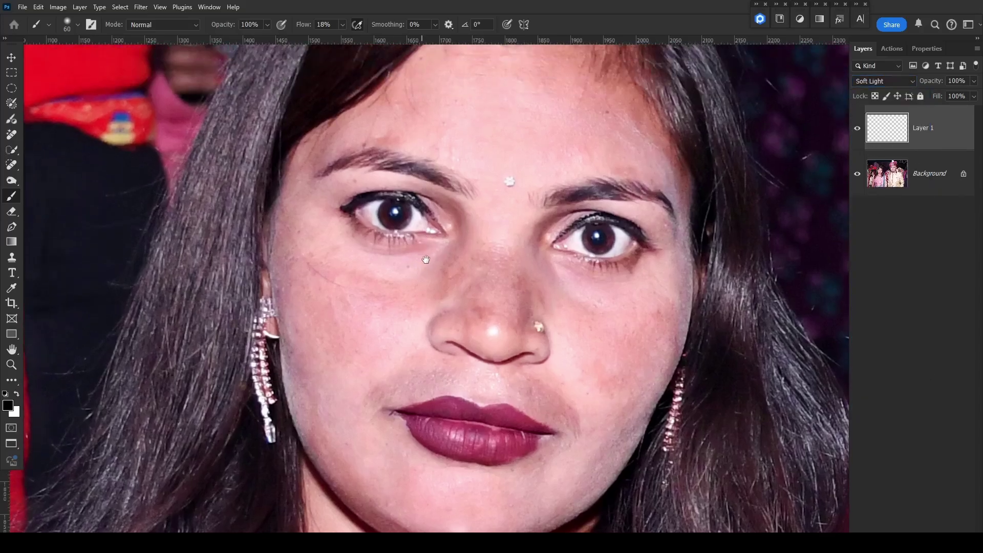
{"action": "key", "text": "bracketleft"}
{"action": "left_click", "coordinate": [343, 25]}
{"action": "left_click_drag", "start_coordinate": [341, 37], "coordinate": [338, 39]}
{"action": "key", "text": "bracketright"}
{"action": "key", "text": "bracketright"}
{"action": "key", "text": "bracketright"}
{"action": "key", "text": "bracketright"}
{"action": "key", "text": "bracketright"}
{"action": "key", "text": "x"}
{"action": "left_click", "coordinate": [9, 408]}
{"action": "left_click", "coordinate": [933, 186]}
Paint faint white strokes over the dark patches on the woman's nose on the Soft Light layer
{"action": "key", "text": "bracketleft"}
{"action": "key", "text": "bracketleft"}
{"action": "key", "text": "bracketleft"}
{"action": "key", "text": "bracketleft"}
{"action": "key", "text": "bracketleft"}
{"action": "key", "text": "bracketright"}
{"action": "left_click_drag", "start_coordinate": [475, 311], "coordinate": [475, 320]}
{"action": "left_click_drag", "start_coordinate": [475, 320], "coordinate": [495, 255]}
{"action": "left_click_drag", "start_coordinate": [496, 255], "coordinate": [513, 329]}
{"action": "left_click_drag", "start_coordinate": [512, 329], "coordinate": [524, 263]}
Brighten the earring-side cheek, the dark skin beside the mouth and the jawline with white strokes, reducing the brush to 50 px
{"action": "key", "text": "bracketright"}
{"action": "key", "text": "bracketright"}
{"action": "mouse_move", "coordinate": [426, 275]}
{"action": "left_mouse_down"}
{"action": "mouse_move", "coordinate": [392, 289]}
{"action": "mouse_move", "coordinate": [335, 261]}
{"action": "mouse_move", "coordinate": [292, 223]}
{"action": "left_mouse_up"}
{"action": "mouse_move", "coordinate": [292, 222]}
{"action": "left_mouse_down"}
{"action": "mouse_move", "coordinate": [304, 317]}
{"action": "mouse_move", "coordinate": [330, 288]}
{"action": "left_mouse_up"}
{"action": "key", "text": "bracketleft"}
{"action": "key", "text": "bracketleft"}
{"action": "key", "text": "bracketleft"}
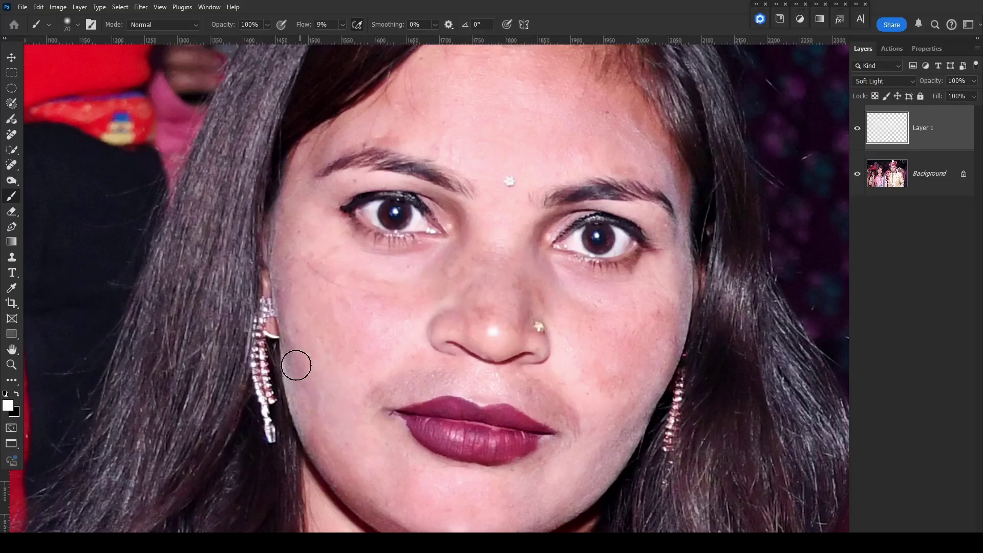
{"action": "mouse_move", "coordinate": [370, 403]}
{"action": "left_mouse_down"}
{"action": "mouse_move", "coordinate": [437, 376]}
{"action": "mouse_move", "coordinate": [427, 383]}
{"action": "left_mouse_up"}
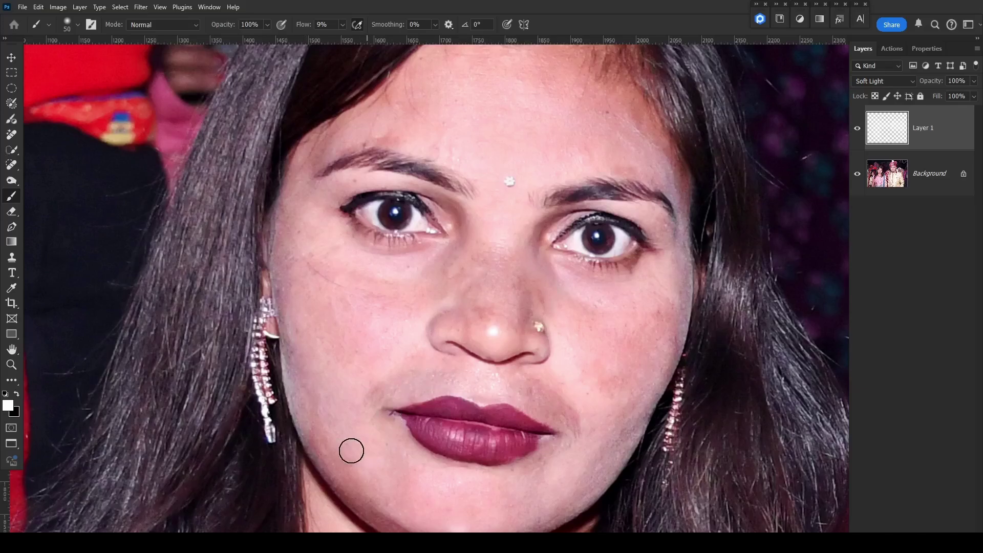
{"action": "mouse_move", "coordinate": [352, 452]}
{"action": "left_mouse_down"}
{"action": "mouse_move", "coordinate": [318, 442]}
{"action": "mouse_move", "coordinate": [329, 470]}
{"action": "mouse_move", "coordinate": [386, 523]}
{"action": "mouse_move", "coordinate": [433, 538]}
{"action": "mouse_move", "coordinate": [324, 467]}
{"action": "mouse_move", "coordinate": [492, 530]}
{"action": "left_mouse_up"}
Paint white over the blotchy cheek on the nose-ring side with a 60 to 80 px brush
{"action": "key", "text": "]"}
{"action": "key", "text": "]"}
{"action": "key", "text": "]"}
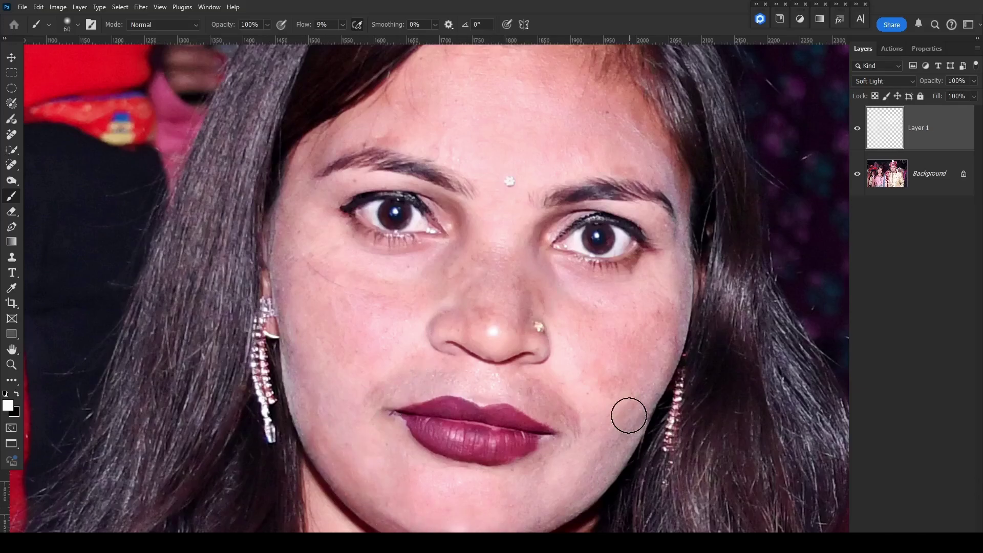
{"action": "mouse_move", "coordinate": [629, 415]}
{"action": "left_mouse_down"}
{"action": "mouse_move", "coordinate": [625, 368]}
{"action": "mouse_move", "coordinate": [665, 299]}
{"action": "mouse_move", "coordinate": [618, 369]}
{"action": "left_mouse_up"}
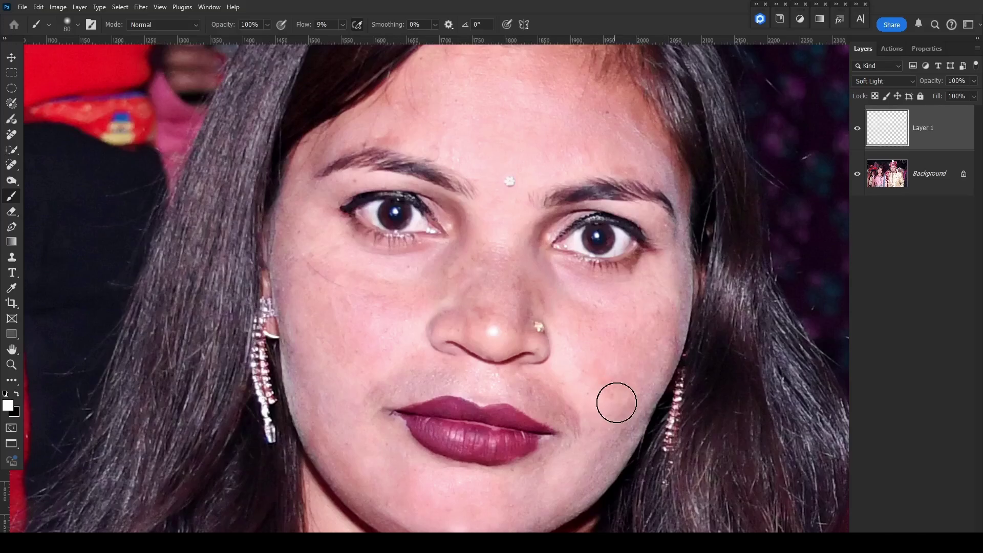
Brighten the nose bridge and the darker edges of the forehead with white strokes, using a 45 to 60 px brush
{"action": "key", "text": "["}
{"action": "key", "text": "["}
{"action": "key", "text": "["}
{"action": "key", "text": "["}
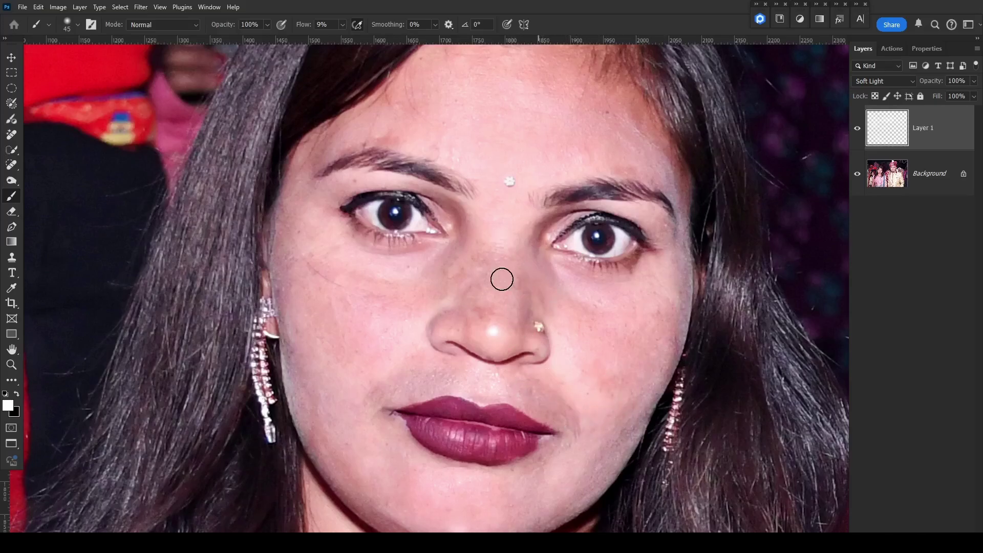
{"action": "scroll", "coordinate": [533, 272], "scroll_direction": "up", "scroll_amount": 4}
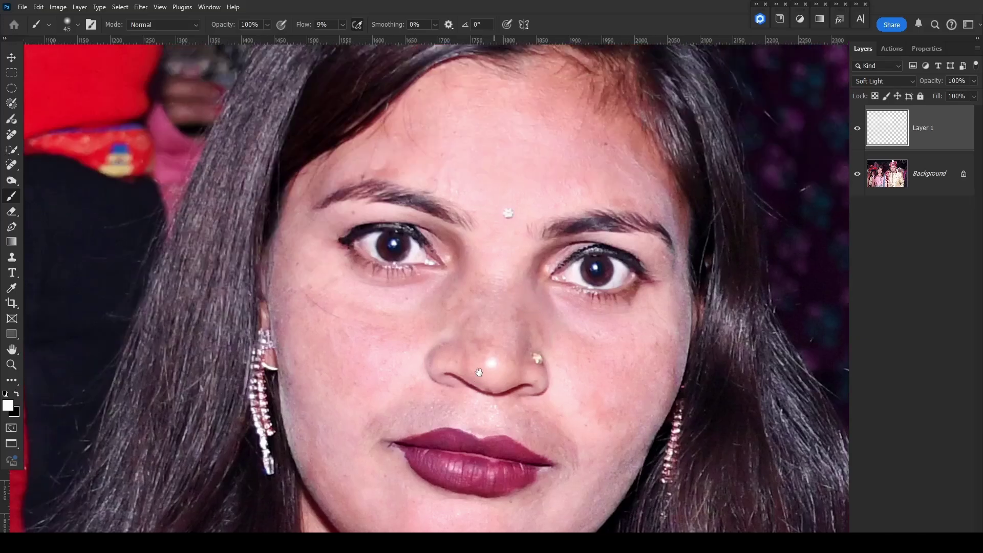
{"action": "key", "text": "bracketright"}
{"action": "key", "text": "bracketright"}
{"action": "key", "text": "bracketright"}
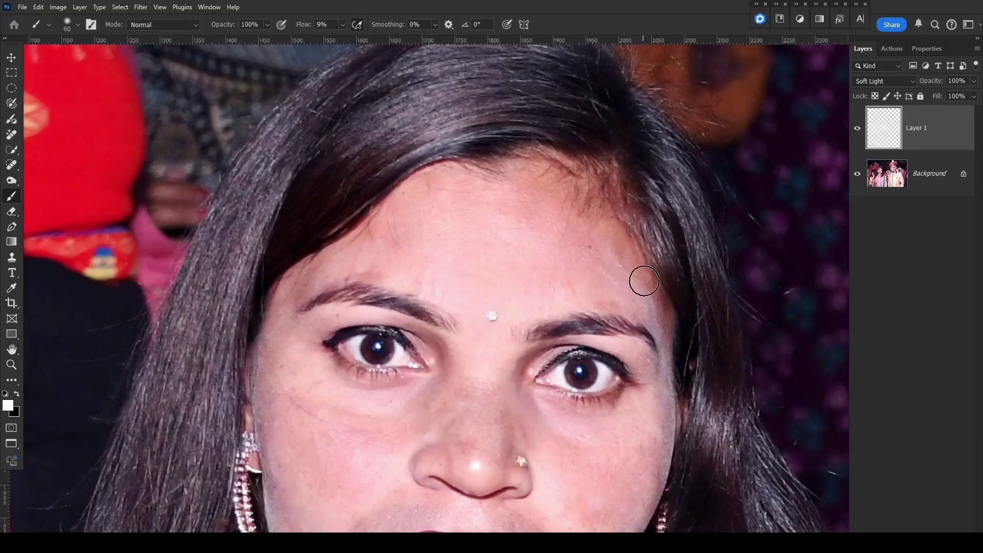
{"action": "key", "text": "bracketleft"}
{"action": "key", "text": "bracketleft"}
{"action": "left_click_drag", "start_coordinate": [486, 363], "coordinate": [543, 242]}
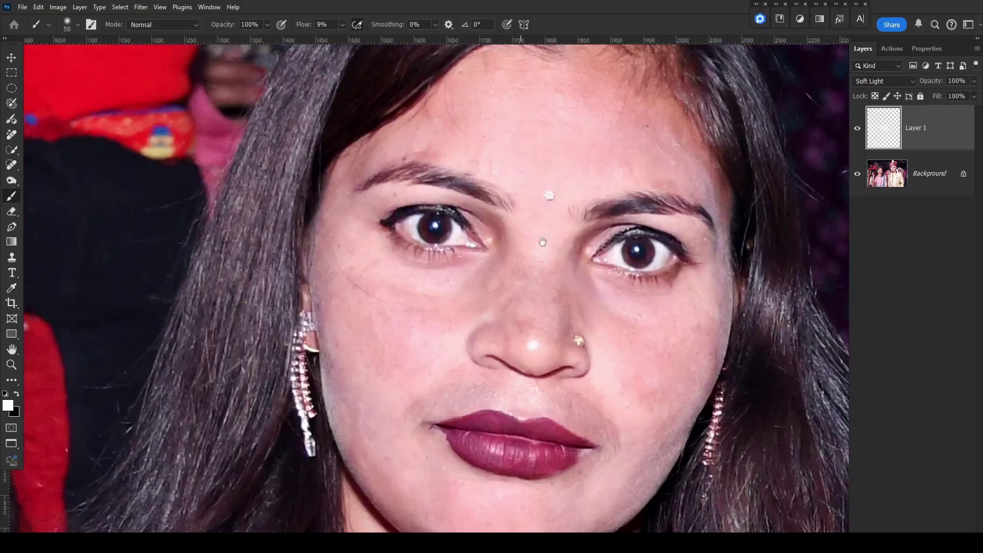
Compare the face with and without the Soft Light layer by toggling Layer 1's visibility, leaving it shown
{"action": "left_click", "coordinate": [856, 130]}
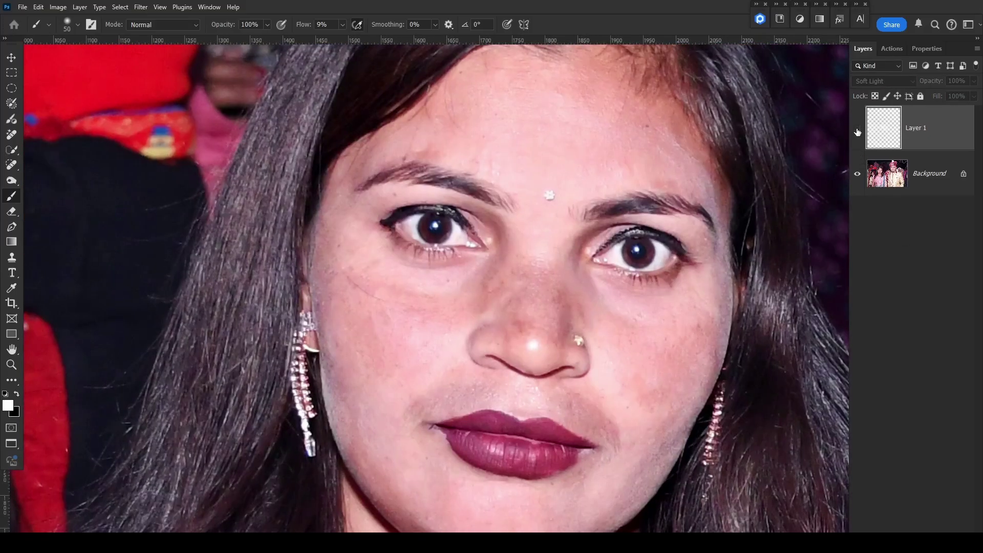
{"action": "left_click", "coordinate": [858, 132]}
{"action": "left_click", "coordinate": [858, 132]}
{"action": "left_click", "coordinate": [858, 132]}
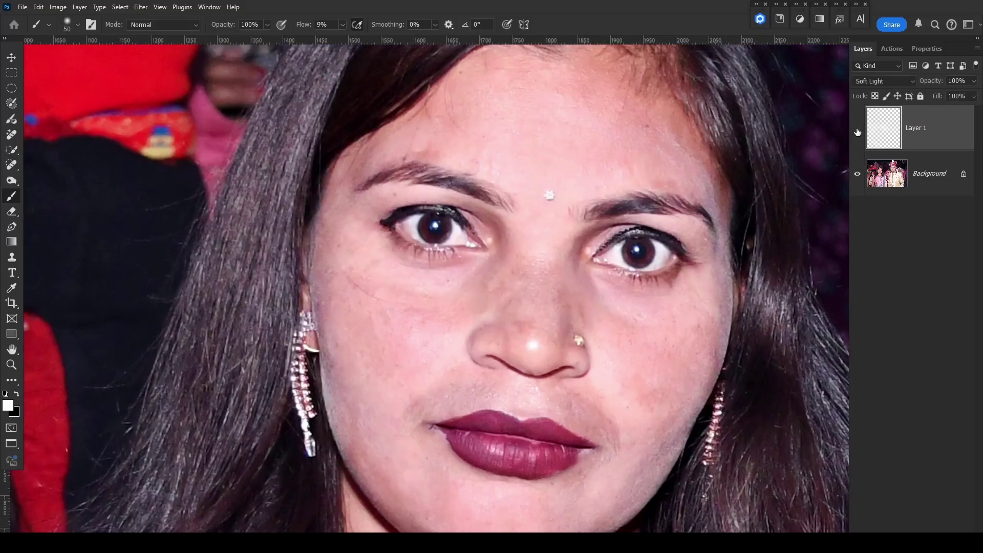
{"action": "left_click", "coordinate": [858, 132]}
{"action": "left_click", "coordinate": [858, 132]}
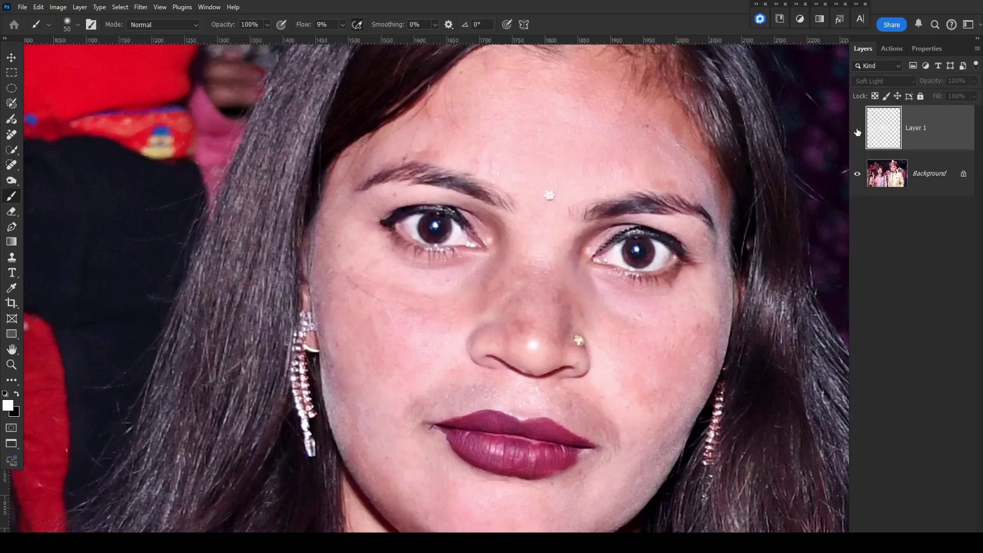
{"action": "left_click", "coordinate": [858, 133]}
{"action": "left_click", "coordinate": [858, 133]}
{"action": "left_click", "coordinate": [858, 132]}
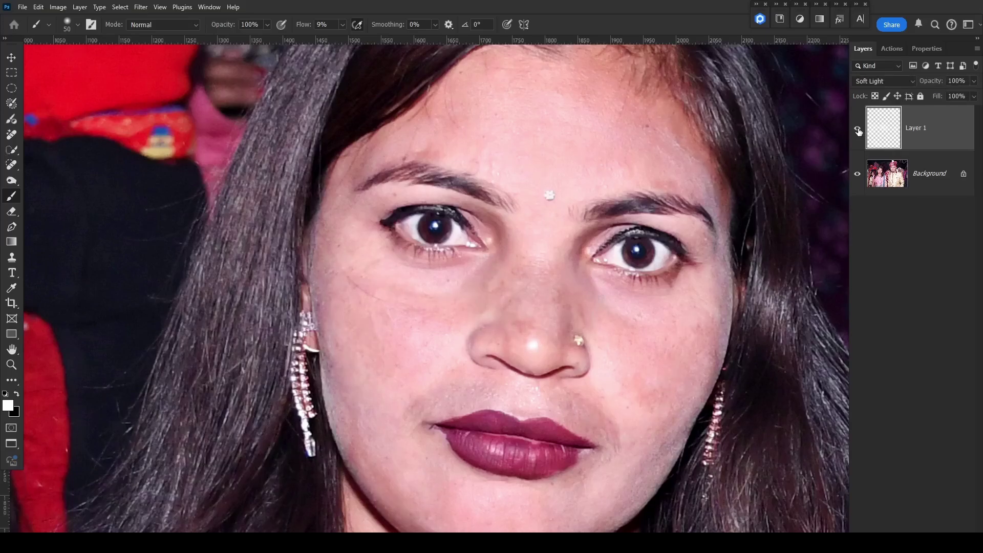
{"action": "left_click", "coordinate": [858, 133]}
{"action": "left_click", "coordinate": [858, 130]}
Set the Brush to 4% flow with black as the foreground color and a 70 px size for shading the face
{"action": "key", "text": "bracketright"}
{"action": "key", "text": "bracketright"}
{"action": "key", "text": "bracketright"}
{"action": "key", "text": "shift+0"}
{"action": "key", "text": "shift+4"}
{"action": "key", "text": "bracketleft"}
{"action": "key", "text": "bracketleft"}
{"action": "key", "text": "bracketleft"}
{"action": "left_click_drag", "start_coordinate": [414, 441], "coordinate": [385, 312]}
{"action": "key", "text": "bracketright"}
{"action": "key", "text": "bracketright"}
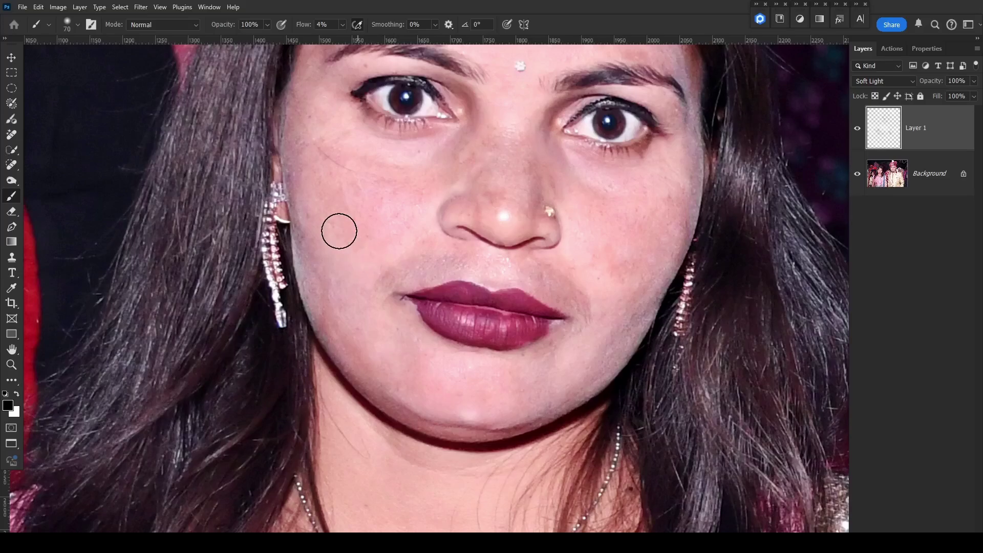
Shade the overly bright areas of the cheeks and face with faint black strokes on the Soft Light layer
{"action": "key", "text": "bracketleft"}
{"action": "key", "text": "bracketright"}
{"action": "key", "text": "bracketright"}
{"action": "key", "text": "bracketright"}
{"action": "left_click_drag", "start_coordinate": [567, 309], "coordinate": [578, 426]}
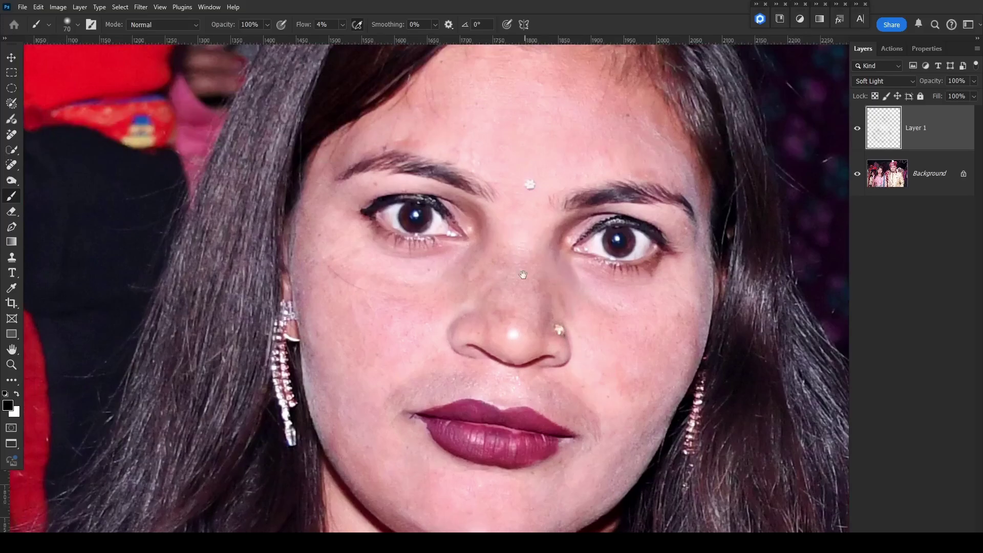
{"action": "left_click_drag", "start_coordinate": [523, 275], "coordinate": [522, 356]}
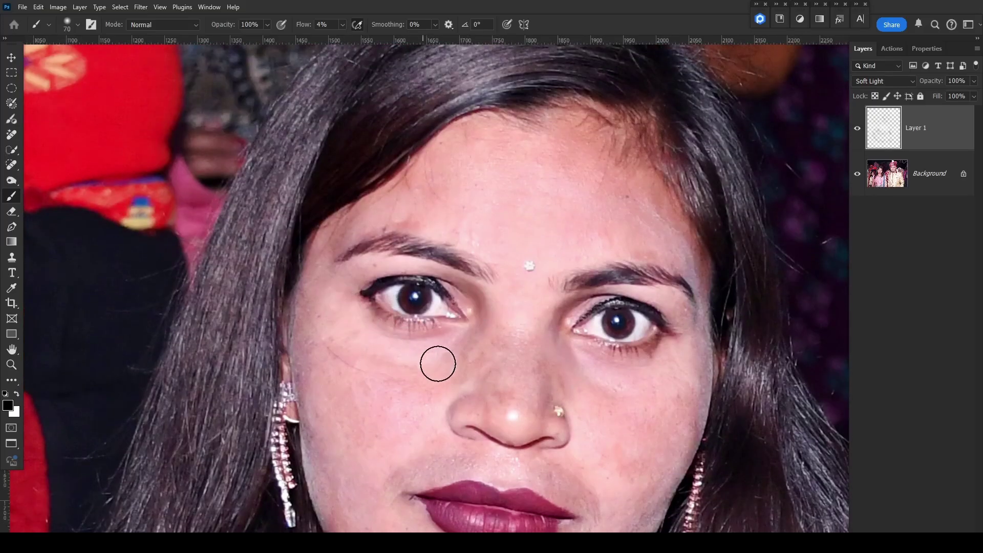
{"action": "left_click_drag", "start_coordinate": [504, 394], "coordinate": [541, 290]}
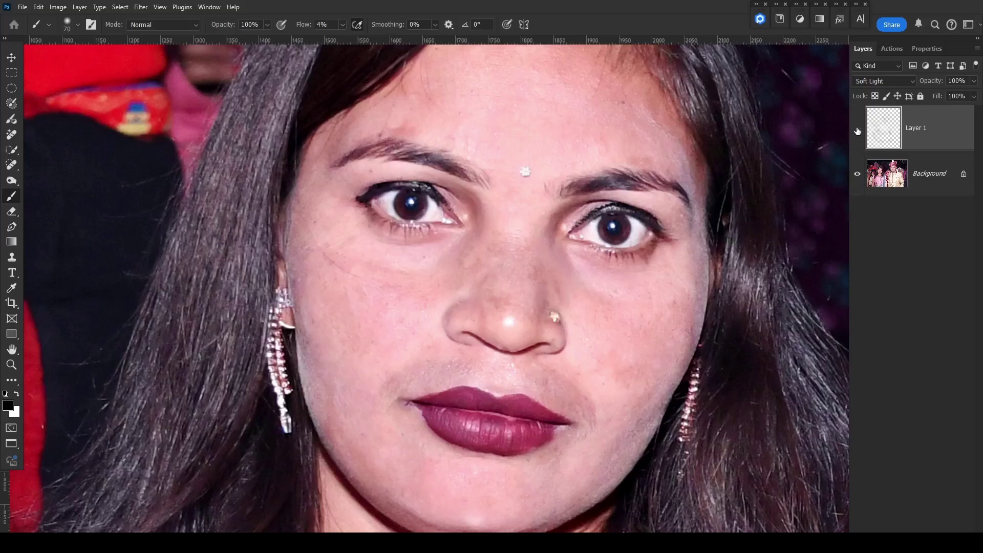
Toggle Layer 1 off and on to examine how the white and black strokes change the face, leaving it shown
{"action": "left_click", "coordinate": [858, 131]}
{"action": "left_click", "coordinate": [858, 131]}
{"action": "left_click", "coordinate": [858, 132]}
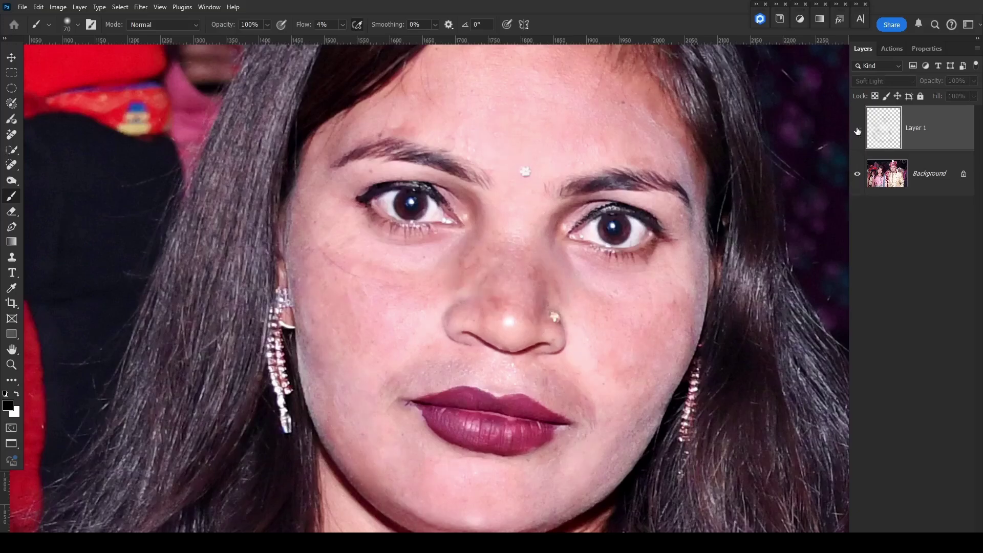
{"action": "left_click", "coordinate": [858, 130]}
{"action": "left_click", "coordinate": [858, 130]}
{"action": "left_click", "coordinate": [858, 131]}
{"action": "left_click", "coordinate": [858, 130]}
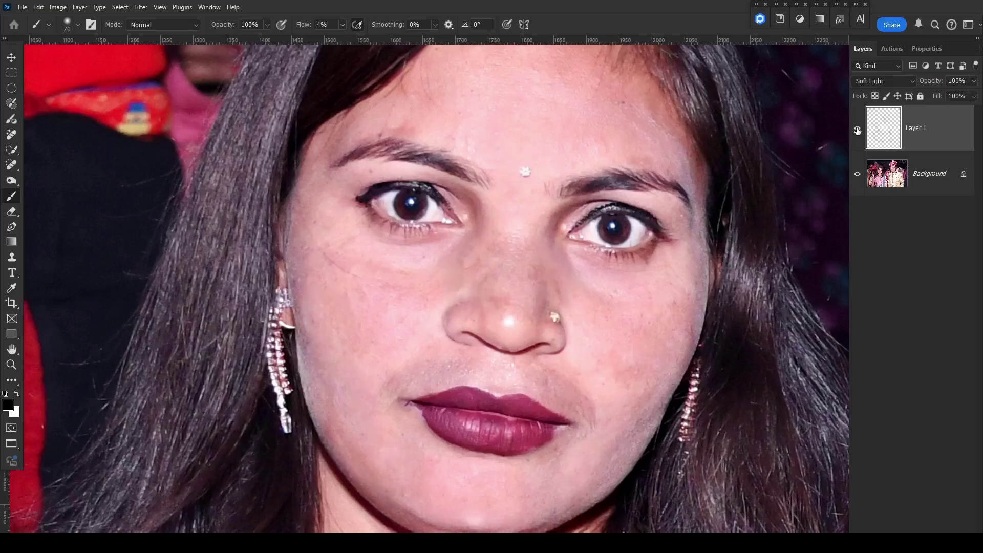
{"action": "left_click", "coordinate": [858, 131]}
{"action": "left_click", "coordinate": [858, 131]}
Merge Layer 1 into the Background and paint sampled pink skin color around the mouth and upper lip with a 40 px brush
{"action": "left_click_drag", "start_coordinate": [554, 331], "coordinate": [569, 267]}
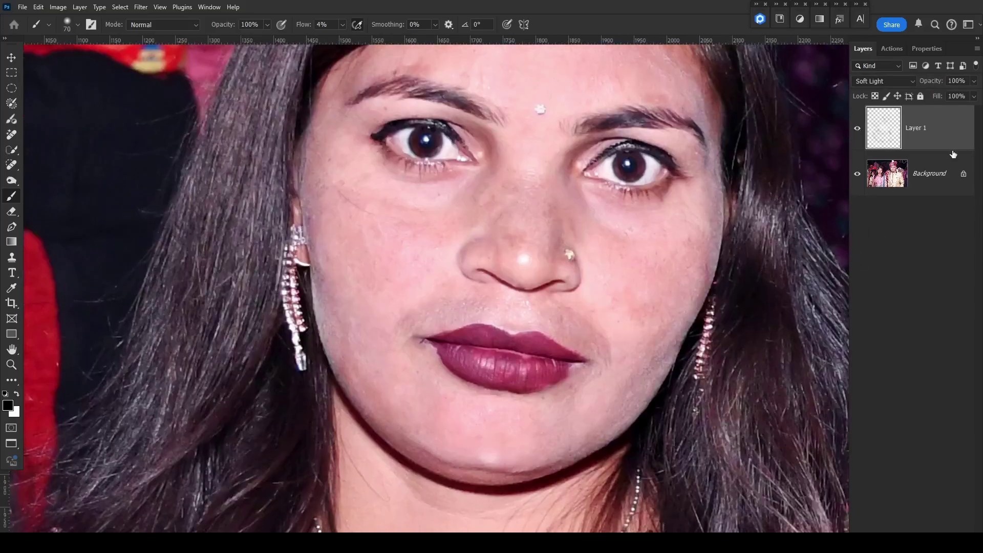
{"action": "key", "text": "Delete"}
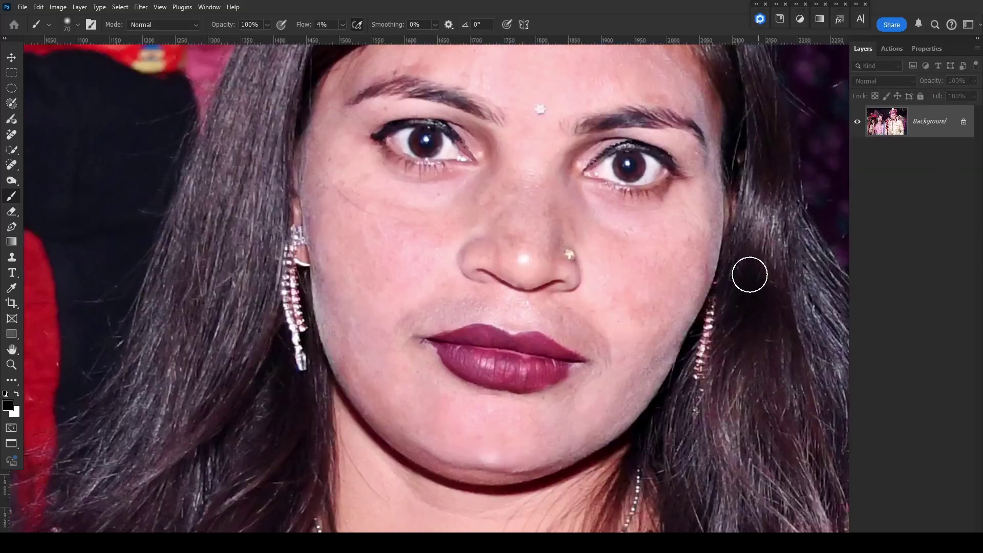
{"action": "left_click", "coordinate": [622, 282], "text": "alt"}
{"action": "key", "text": "bracketleft"}
{"action": "key", "text": "bracketleft"}
{"action": "key", "text": "bracketleft"}
{"action": "left_click_drag", "start_coordinate": [572, 316], "coordinate": [561, 312]}
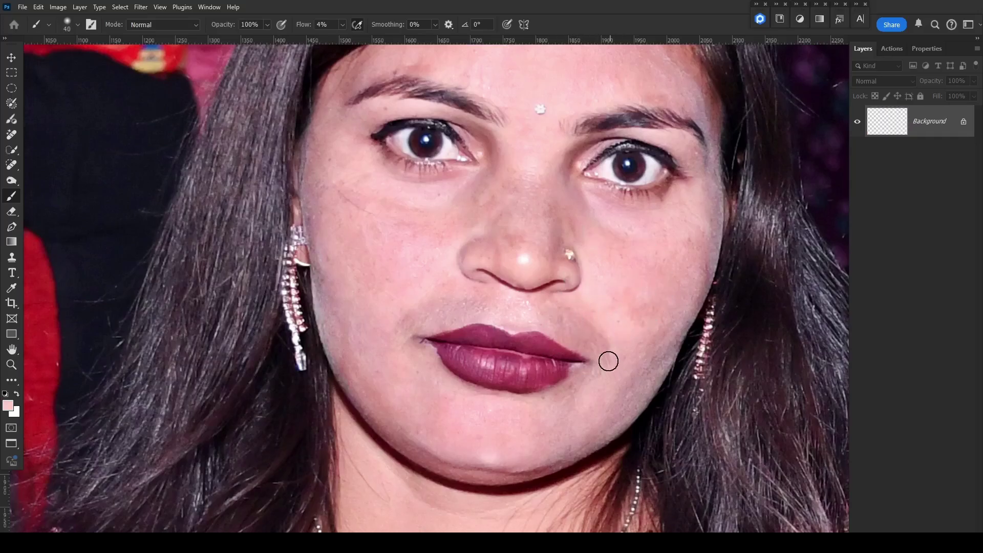
{"action": "left_click_drag", "start_coordinate": [451, 308], "coordinate": [473, 303]}
Compare the woman's retouched face with the original photo by reverting the file and switching the revert off and on
{"action": "key", "text": "ctrl+0"}
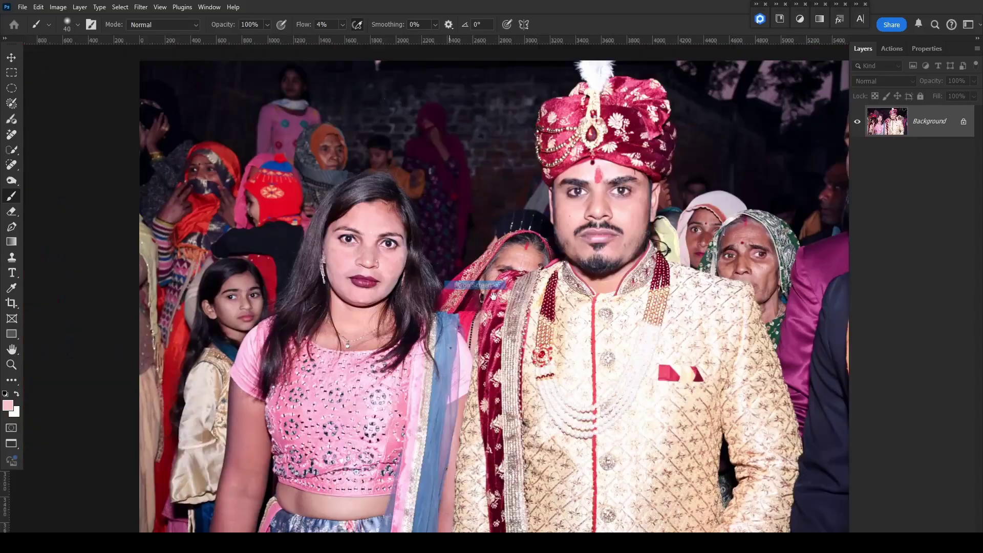
{"action": "left_click_drag", "start_coordinate": [333, 277], "coordinate": [388, 315], "text": "ctrl"}
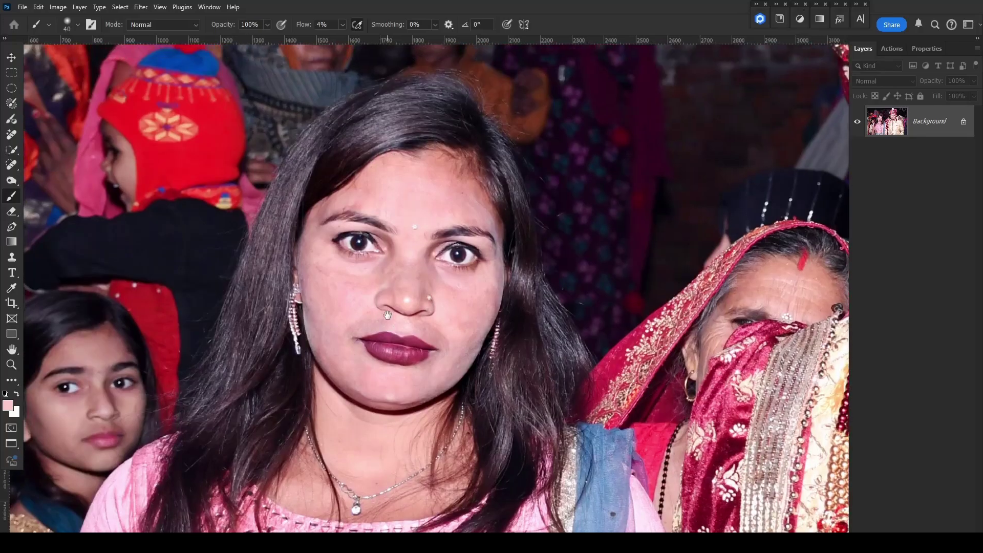
{"action": "key", "text": "F12"}
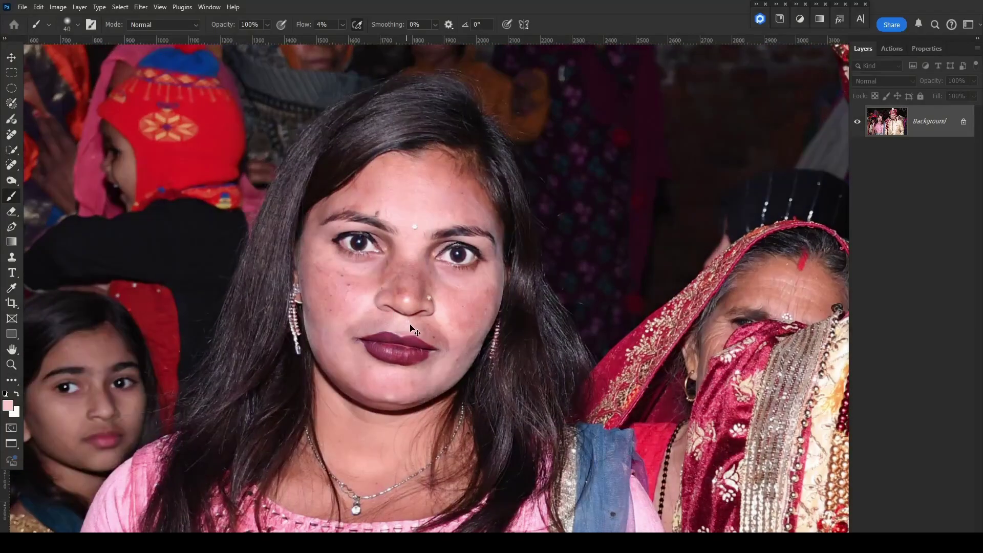
{"action": "key", "text": "ctrl+z"}
{"action": "scroll", "coordinate": [372, 328], "scroll_direction": "up", "scroll_amount": 3}
{"action": "key", "text": "ctrl+z"}
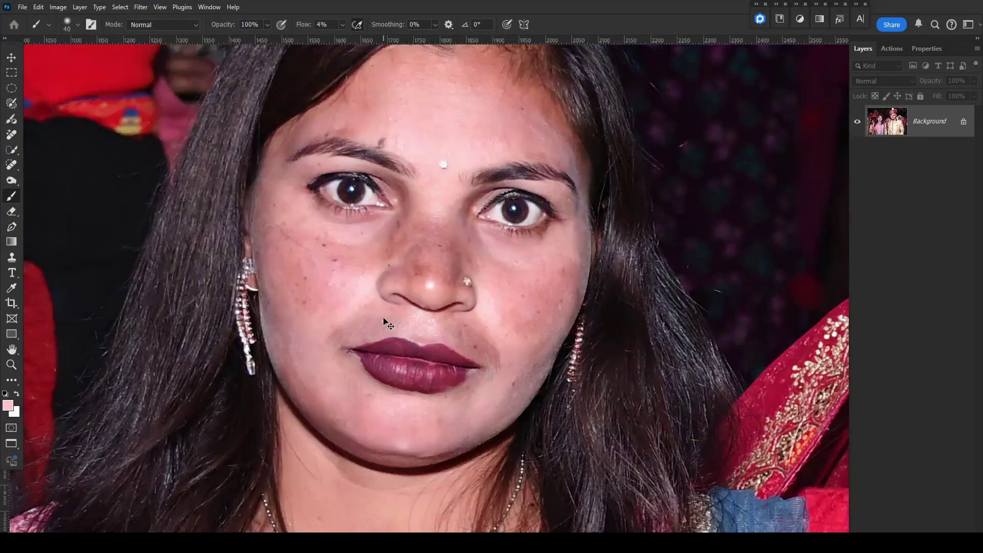
{"action": "key", "text": "ctrl+z"}
{"action": "key", "text": "ctrl+z"}
{"action": "key", "text": "ctrl+z"}
{"action": "scroll", "coordinate": [443, 282], "scroll_direction": "down", "scroll_amount": 2}
{"action": "key", "text": "ctrl+z"}
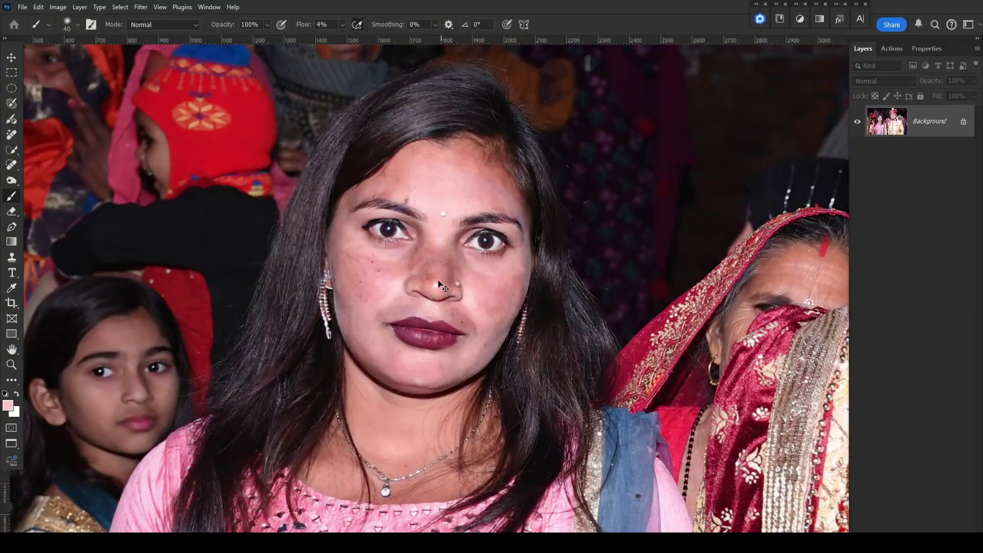
{"action": "key", "text": "ctrl+z"}
Run the Auto Skin Retouch action with its sampling ellipse placed over the woman's face, skipping the website offer to perform the retouch
{"action": "left_click", "coordinate": [893, 48]}
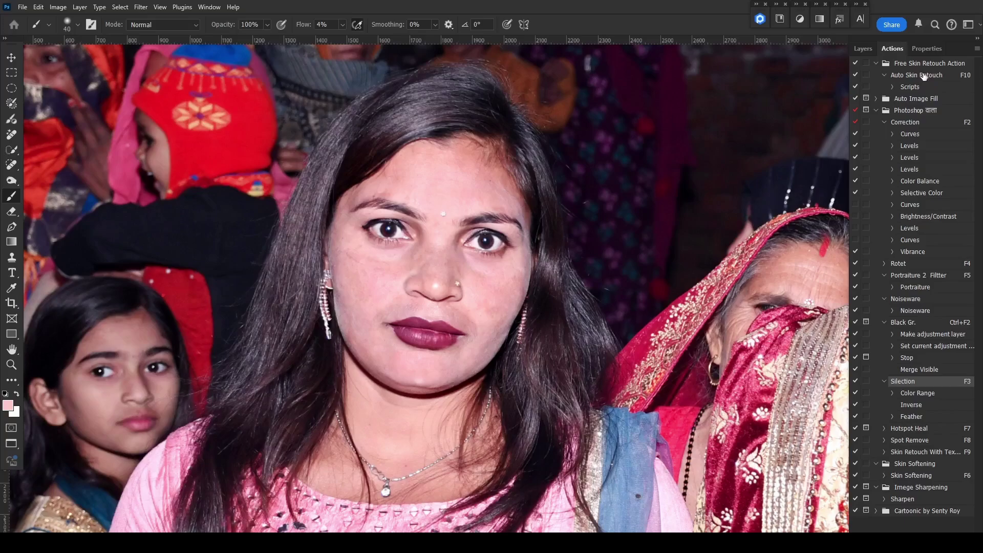
{"action": "left_click", "coordinate": [914, 88]}
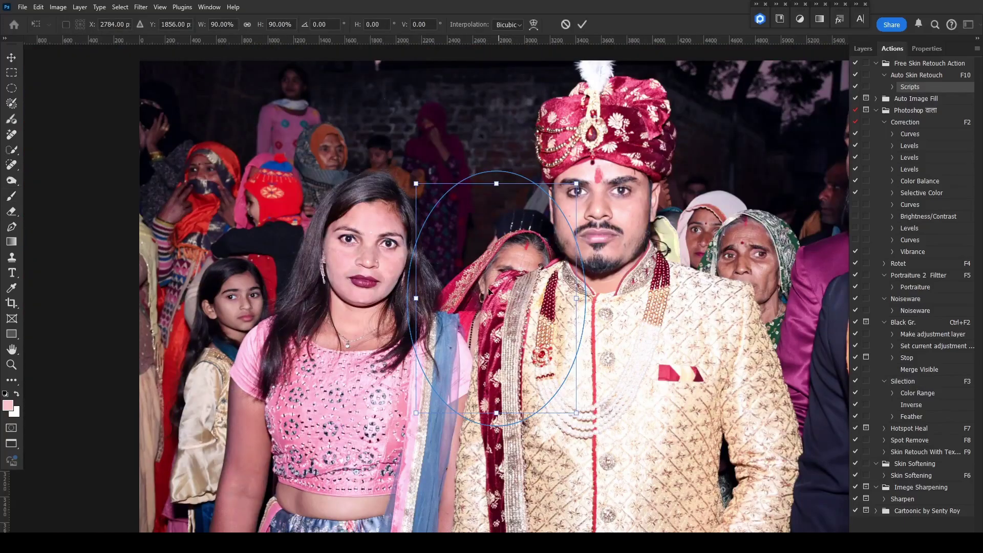
{"action": "left_click_drag", "start_coordinate": [489, 292], "coordinate": [342, 273]}
{"action": "left_click_drag", "start_coordinate": [266, 396], "coordinate": [305, 336]}
{"action": "key", "text": "Return"}
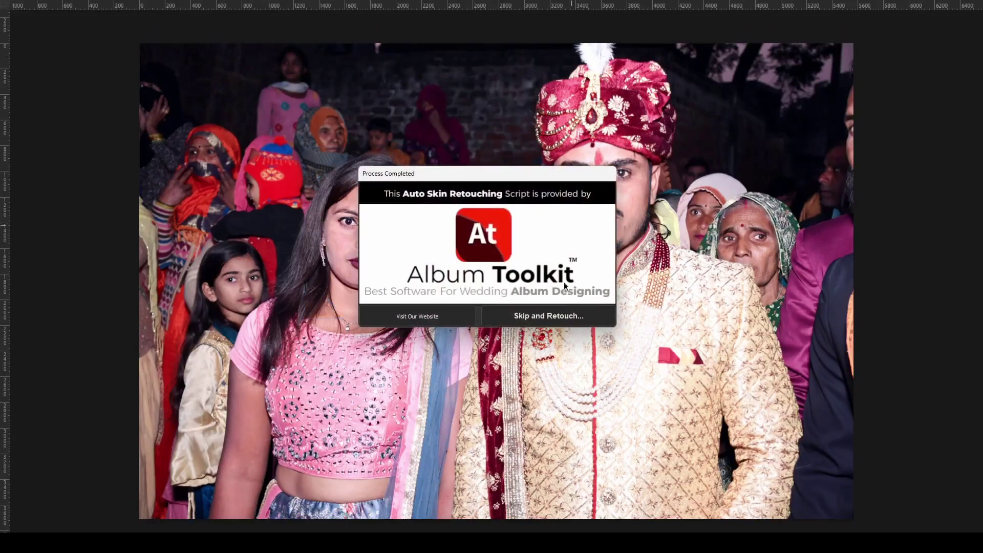
{"action": "left_click", "coordinate": [547, 318]}
{"action": "scroll", "coordinate": [355, 268], "scroll_direction": "up", "scroll_amount": 3}
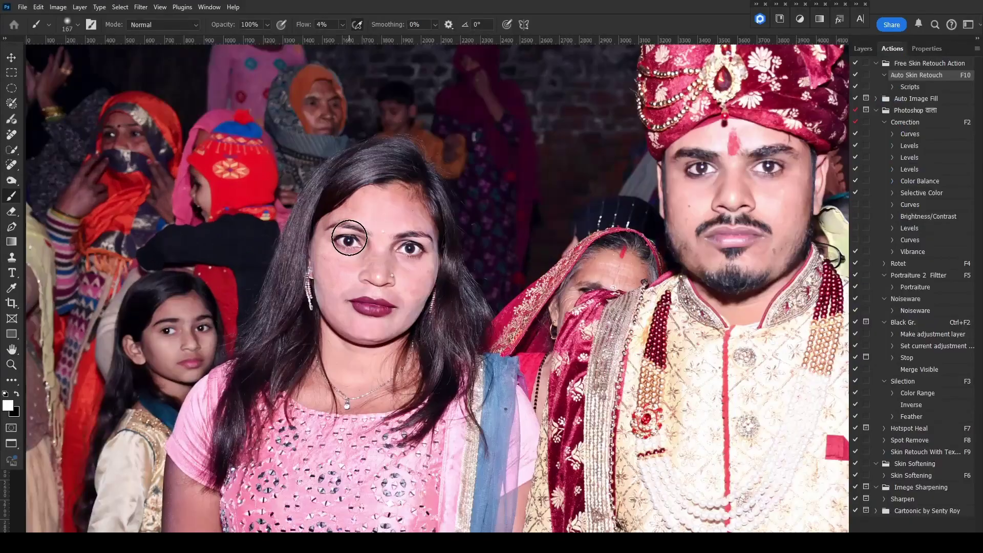
Set the brush flow to 100% and paint white on the retouched layer's mask over the woman's forehead
{"action": "scroll", "coordinate": [350, 240], "scroll_direction": "up", "scroll_amount": 5}
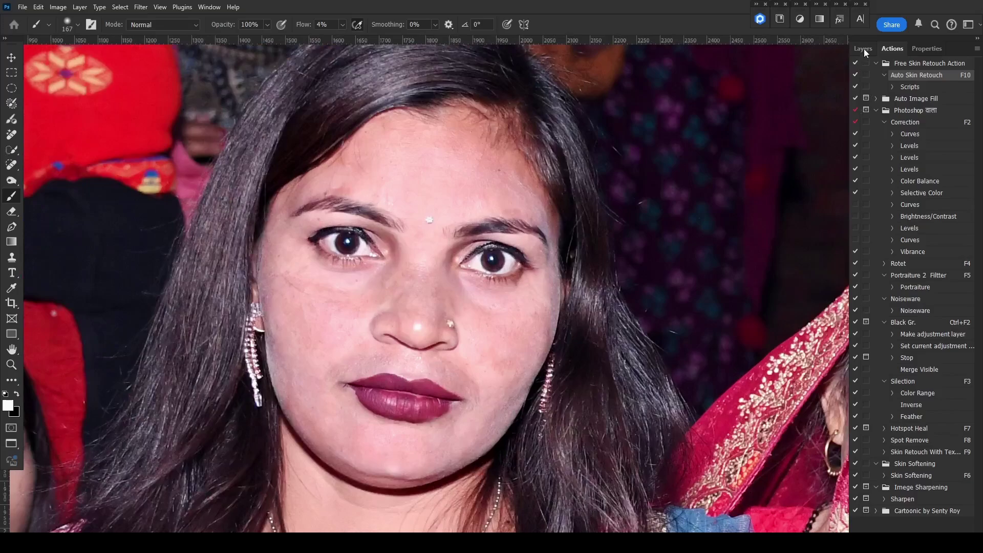
{"action": "left_click", "coordinate": [863, 48]}
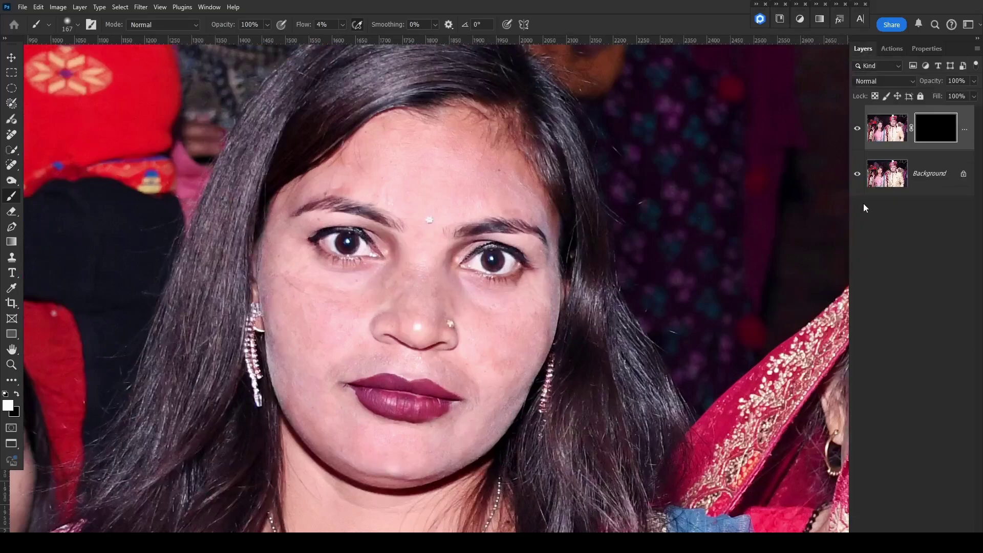
{"action": "left_click", "coordinate": [345, 25]}
{"action": "left_click_drag", "start_coordinate": [345, 35], "coordinate": [387, 37]}
{"action": "key", "text": "bracketleft"}
{"action": "key", "text": "bracketleft"}
{"action": "key", "text": "bracketleft"}
{"action": "key", "text": "bracketleft"}
{"action": "key", "text": "bracketleft"}
{"action": "key", "text": "bracketright"}
{"action": "key", "text": "bracketright"}
{"action": "mouse_move", "coordinate": [425, 138]}
{"action": "left_mouse_down"}
{"action": "mouse_move", "coordinate": [455, 140]}
{"action": "mouse_move", "coordinate": [437, 162]}
{"action": "mouse_move", "coordinate": [492, 161]}
{"action": "left_mouse_up"}
Reveal the smoothed skin on the woman's nose and both cheeks by painting white on the layer mask
{"action": "key", "text": "bracketleft"}
{"action": "key", "text": "bracketleft"}
{"action": "key", "text": "bracketleft"}
{"action": "mouse_move", "coordinate": [412, 244]}
{"action": "left_mouse_down"}
{"action": "mouse_move", "coordinate": [416, 280]}
{"action": "mouse_move", "coordinate": [437, 248]}
{"action": "mouse_move", "coordinate": [437, 301]}
{"action": "mouse_move", "coordinate": [420, 294]}
{"action": "mouse_move", "coordinate": [419, 309]}
{"action": "mouse_move", "coordinate": [391, 290]}
{"action": "left_mouse_up"}
{"action": "key", "text": "bracketright"}
{"action": "key", "text": "bracketright"}
{"action": "mouse_move", "coordinate": [314, 305]}
{"action": "left_mouse_down"}
{"action": "mouse_move", "coordinate": [289, 288]}
{"action": "mouse_move", "coordinate": [284, 255]}
{"action": "mouse_move", "coordinate": [312, 377]}
{"action": "mouse_move", "coordinate": [344, 313]}
{"action": "left_mouse_up"}
{"action": "mouse_move", "coordinate": [464, 295]}
{"action": "left_mouse_down"}
{"action": "mouse_move", "coordinate": [501, 321]}
{"action": "mouse_move", "coordinate": [535, 298]}
{"action": "left_mouse_up"}
{"action": "key", "text": "bracketleft"}
{"action": "key", "text": "bracketleft"}
{"action": "key", "text": "bracketleft"}
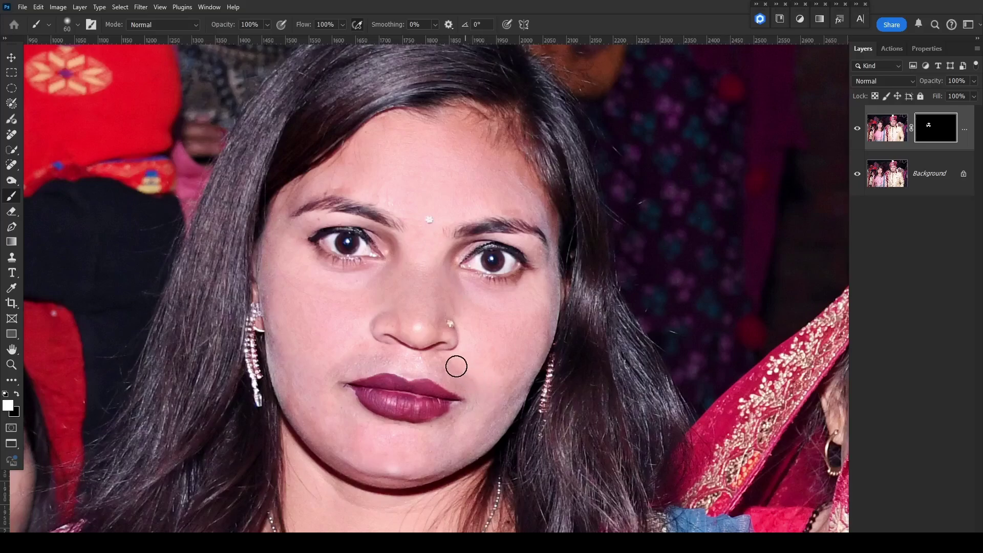
Paint white on the mask around the mouth and chin, adjusting the brush size to fit each area
{"action": "key", "text": "bracketleft"}
{"action": "key", "text": "bracketleft"}
{"action": "key", "text": "bracketleft"}
{"action": "key", "text": "bracketright"}
{"action": "key", "text": "bracketright"}
{"action": "key", "text": "bracketright"}
{"action": "key", "text": "bracketright"}
{"action": "mouse_move", "coordinate": [457, 434]}
{"action": "left_mouse_down"}
{"action": "mouse_move", "coordinate": [408, 448]}
{"action": "mouse_move", "coordinate": [325, 429]}
{"action": "mouse_move", "coordinate": [428, 461]}
{"action": "mouse_move", "coordinate": [396, 458]}
{"action": "mouse_move", "coordinate": [481, 257]}
{"action": "left_mouse_up"}
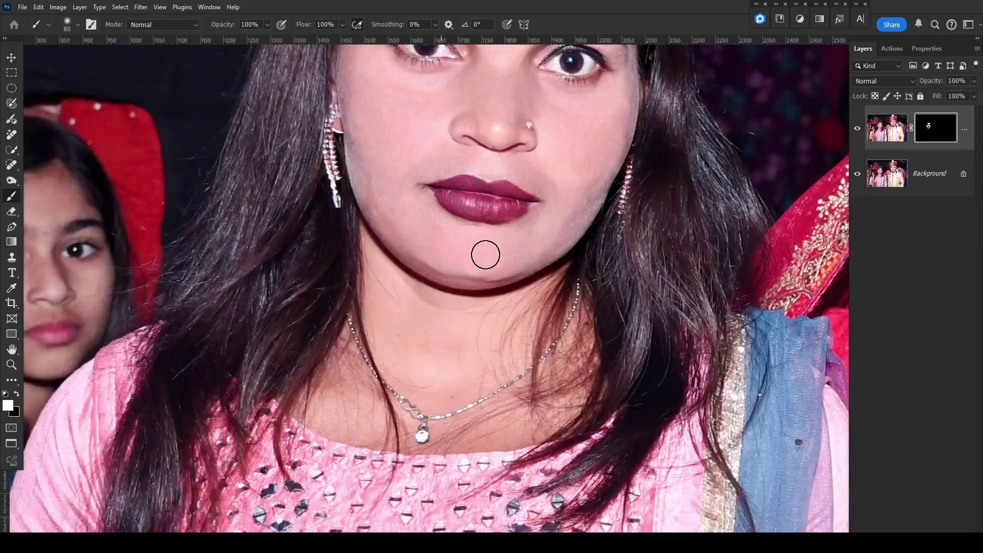
Reduce the brush flow to 50%, enlarge the brush to 125 px and paint the smoothing onto the woman's neck and chest
{"action": "key", "text": "shift+0"}
{"action": "key", "text": "shift+5"}
{"action": "key", "text": "5"}
{"action": "key", "text": "bracketright"}
{"action": "key", "text": "bracketright"}
{"action": "key", "text": "bracketright"}
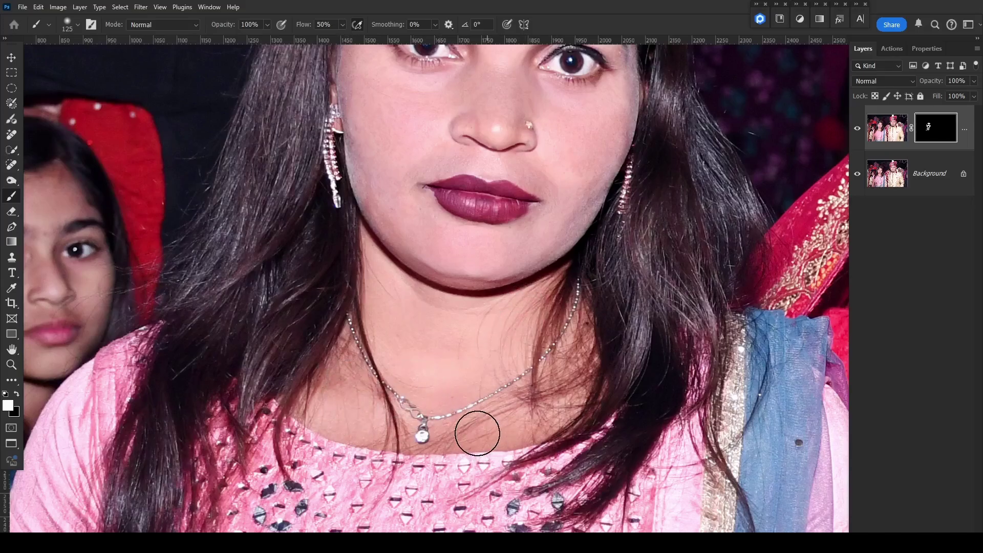
{"action": "left_click_drag", "start_coordinate": [476, 430], "coordinate": [596, 204]}
{"action": "left_click_drag", "start_coordinate": [418, 333], "coordinate": [494, 155]}
{"action": "mouse_move", "coordinate": [338, 384]}
{"action": "left_mouse_down"}
{"action": "mouse_move", "coordinate": [439, 155]}
{"action": "mouse_move", "coordinate": [446, 234]}
{"action": "left_mouse_up"}
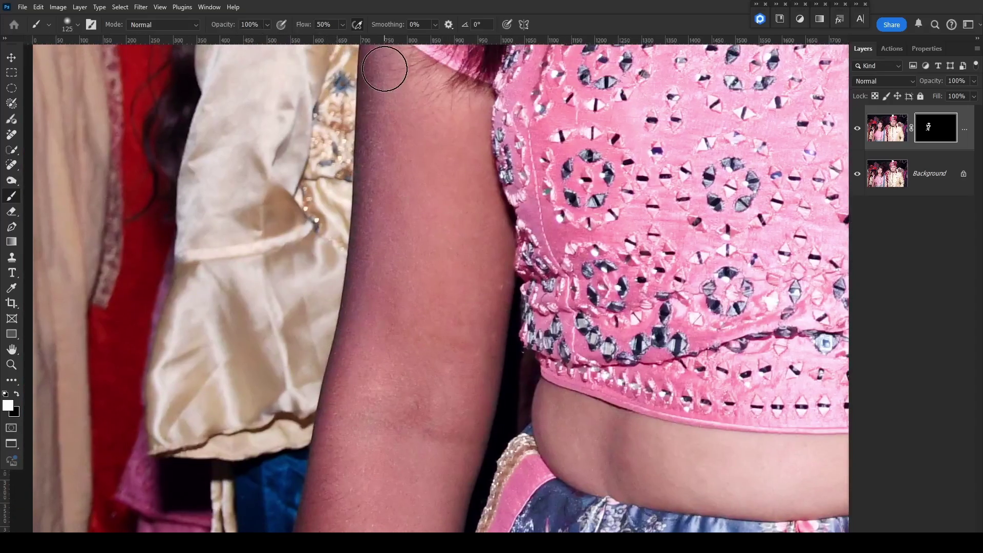
Reveal the skin smoothing on the woman's arms and bare waist by painting the mask at 50% flow
{"action": "mouse_move", "coordinate": [385, 68]}
{"action": "left_mouse_down"}
{"action": "mouse_move", "coordinate": [383, 293]}
{"action": "mouse_move", "coordinate": [435, 99]}
{"action": "mouse_move", "coordinate": [448, 301]}
{"action": "mouse_move", "coordinate": [447, 215]}
{"action": "mouse_move", "coordinate": [474, 223]}
{"action": "mouse_move", "coordinate": [466, 367]}
{"action": "mouse_move", "coordinate": [407, 382]}
{"action": "mouse_move", "coordinate": [436, 238]}
{"action": "mouse_move", "coordinate": [369, 464]}
{"action": "mouse_move", "coordinate": [372, 348]}
{"action": "mouse_move", "coordinate": [337, 426]}
{"action": "mouse_move", "coordinate": [376, 194]}
{"action": "mouse_move", "coordinate": [366, 420]}
{"action": "left_mouse_up"}
{"action": "mouse_move", "coordinate": [366, 421]}
{"action": "left_mouse_down"}
{"action": "mouse_move", "coordinate": [407, 211]}
{"action": "mouse_move", "coordinate": [437, 279]}
{"action": "mouse_move", "coordinate": [480, 247]}
{"action": "left_mouse_up"}
{"action": "left_click_drag", "start_coordinate": [533, 216], "coordinate": [145, 286]}
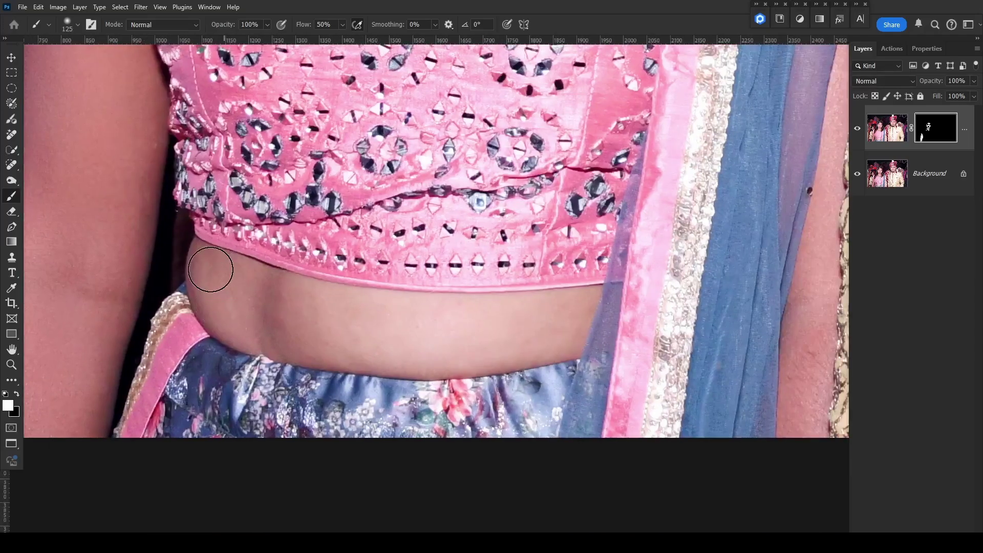
{"action": "mouse_move", "coordinate": [210, 270]}
{"action": "left_mouse_down"}
{"action": "mouse_move", "coordinate": [252, 325]}
{"action": "mouse_move", "coordinate": [330, 338]}
{"action": "mouse_move", "coordinate": [496, 314]}
{"action": "mouse_move", "coordinate": [535, 337]}
{"action": "left_mouse_up"}
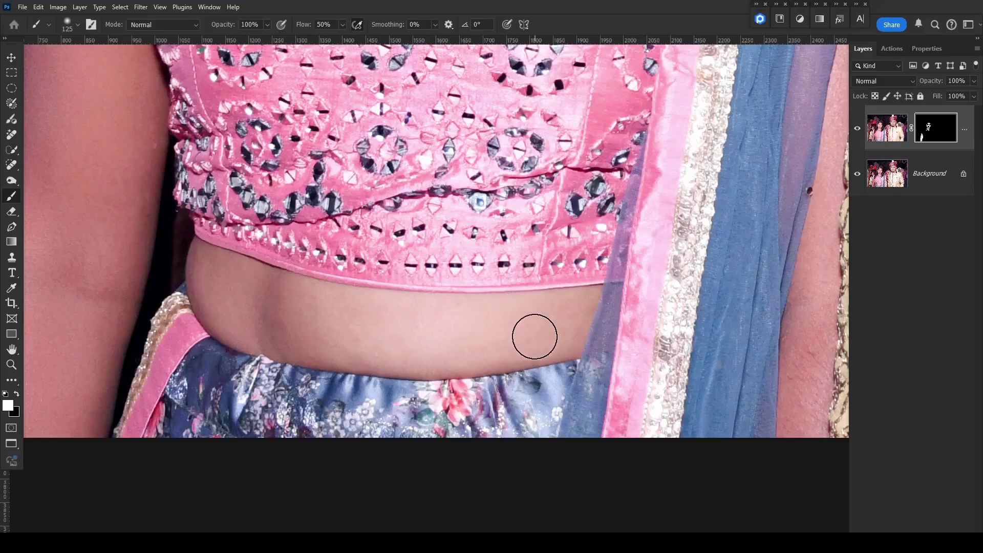
{"action": "left_click_drag", "start_coordinate": [572, 307], "coordinate": [308, 362]}
{"action": "left_click_drag", "start_coordinate": [556, 194], "coordinate": [541, 330]}
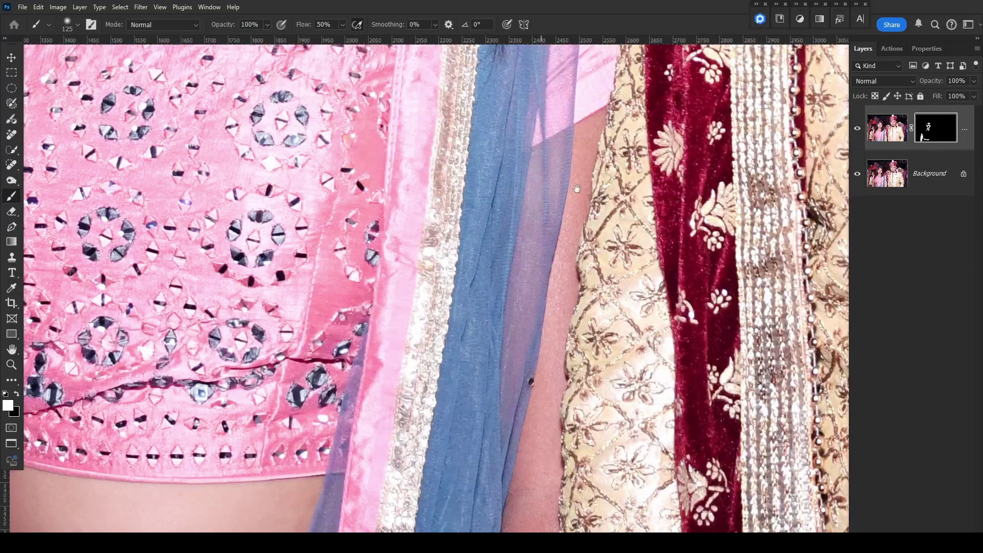
{"action": "mouse_move", "coordinate": [587, 128]}
{"action": "left_mouse_down"}
{"action": "mouse_move", "coordinate": [567, 302]}
{"action": "mouse_move", "coordinate": [578, 122]}
{"action": "mouse_move", "coordinate": [536, 422]}
{"action": "left_mouse_up"}
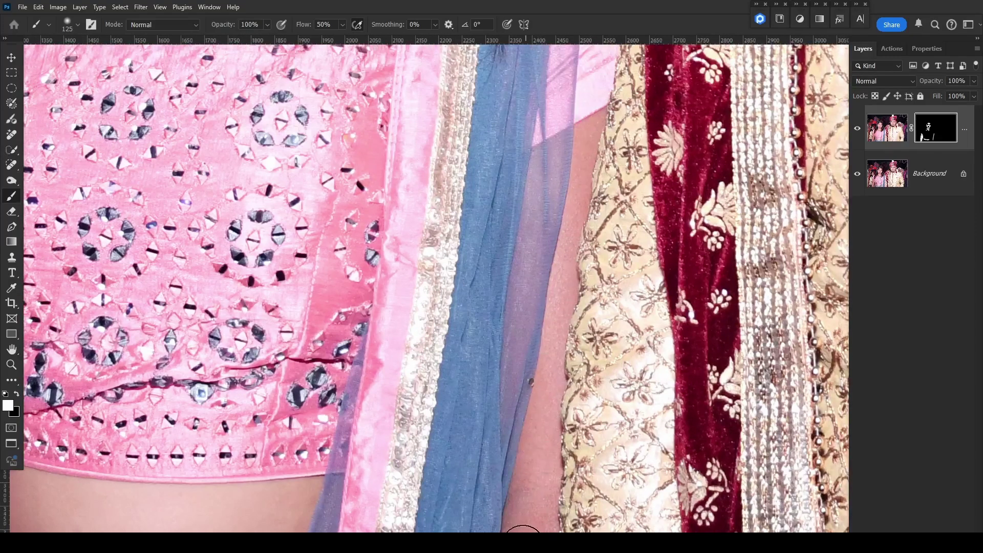
Toggle the masked retouch layer off and on to examine the smoothed face up close, leaving the layer shown
{"action": "right_click", "coordinate": [453, 297]}
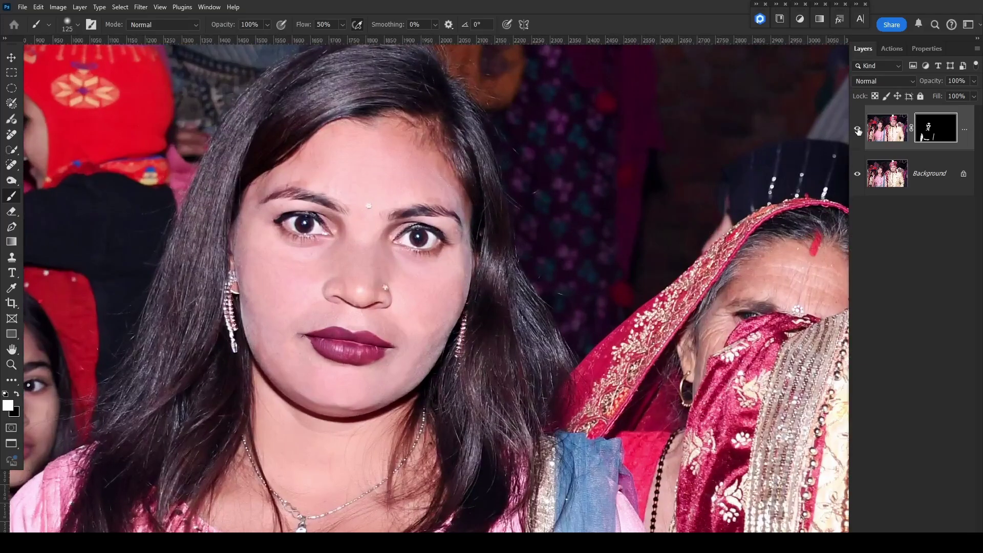
{"action": "left_click", "coordinate": [858, 128]}
{"action": "left_click", "coordinate": [859, 129]}
{"action": "scroll", "coordinate": [357, 340], "scroll_direction": "up", "scroll_amount": 1}
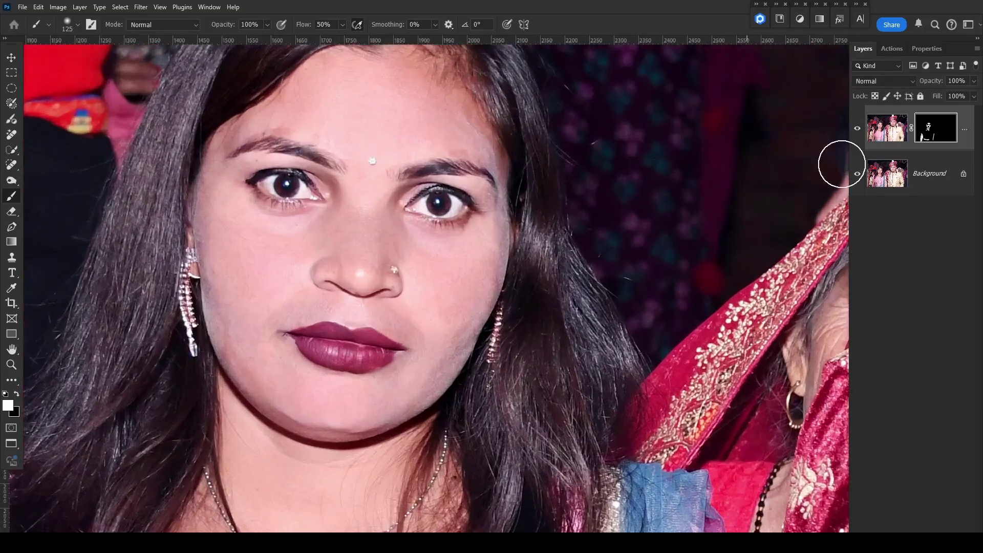
{"action": "left_click", "coordinate": [859, 129]}
{"action": "left_click", "coordinate": [859, 129]}
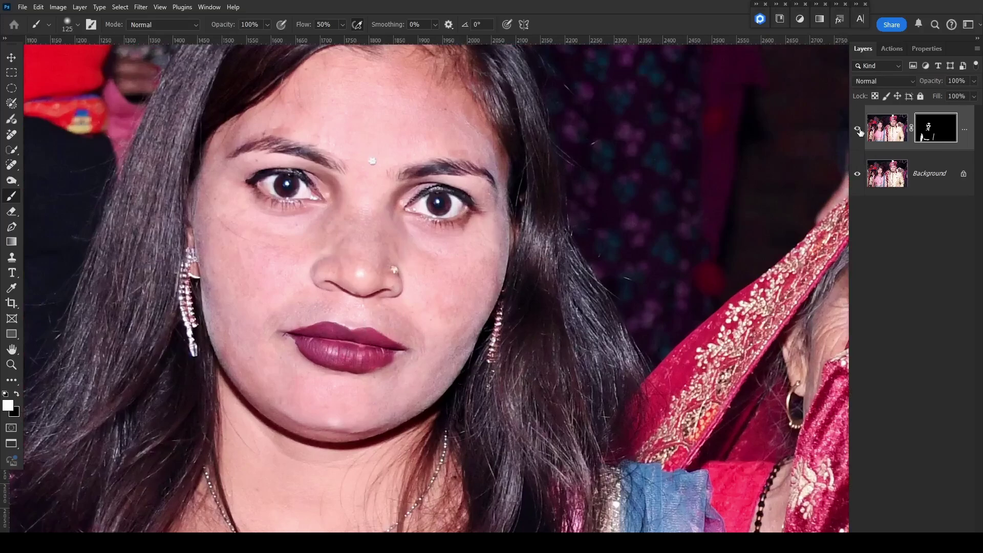
{"action": "left_click", "coordinate": [860, 130]}
{"action": "left_click", "coordinate": [860, 130]}
{"action": "scroll", "coordinate": [272, 298], "scroll_direction": "up", "scroll_amount": 2}
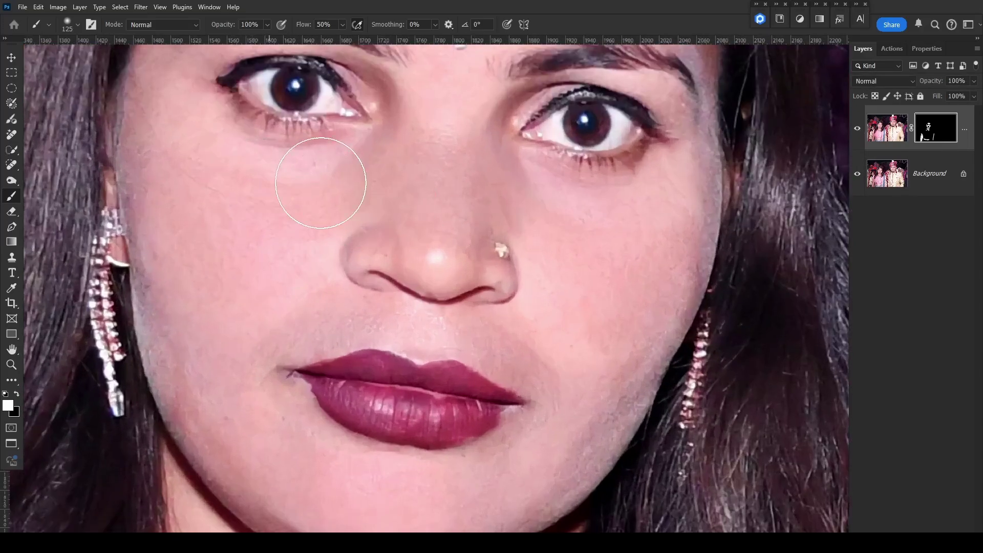
{"action": "left_click", "coordinate": [859, 131]}
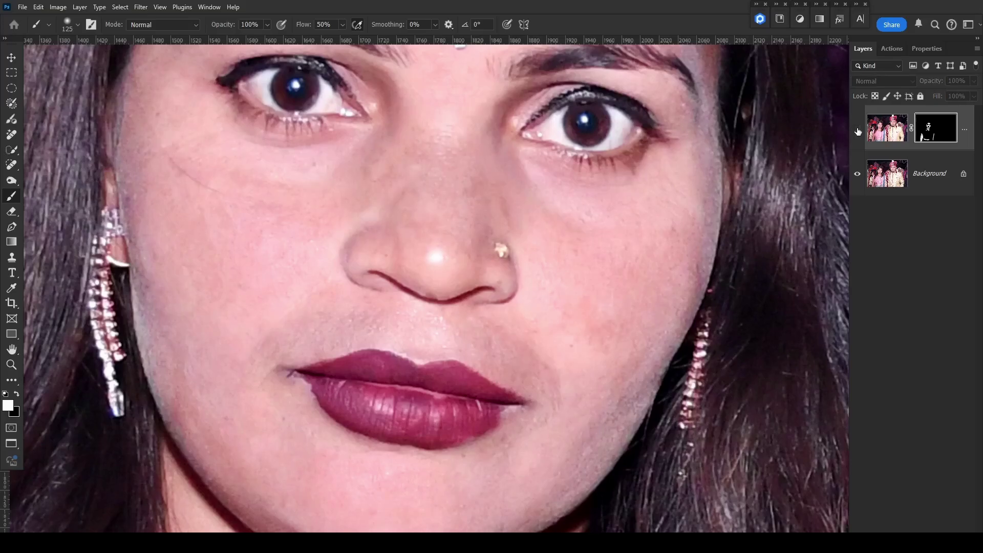
{"action": "left_click", "coordinate": [858, 131]}
{"action": "left_click", "coordinate": [858, 131]}
{"action": "left_click", "coordinate": [858, 130]}
{"action": "right_click", "coordinate": [386, 187]}
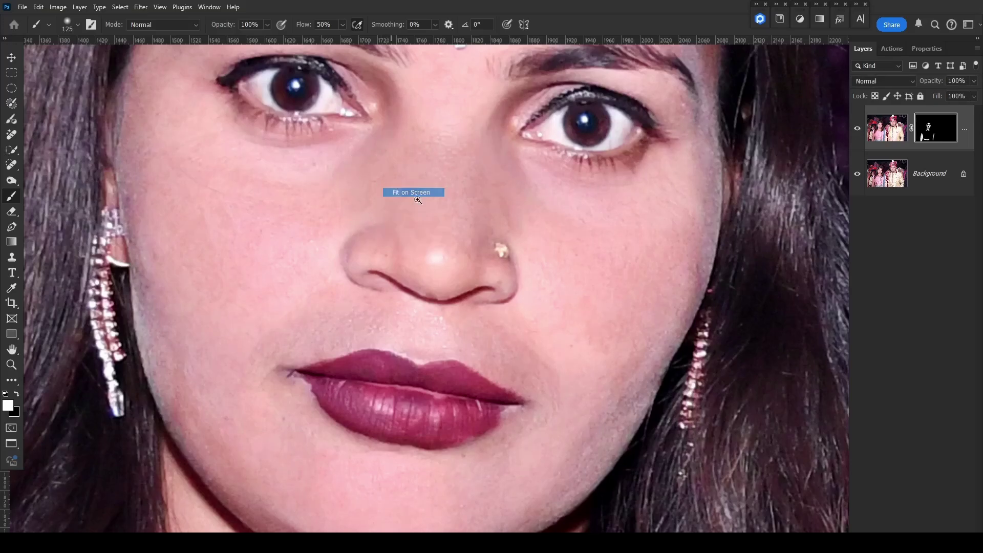
{"action": "left_click", "coordinate": [404, 191]}
Merge the masked skin retouch layer down into the Background
{"action": "key", "text": "v"}
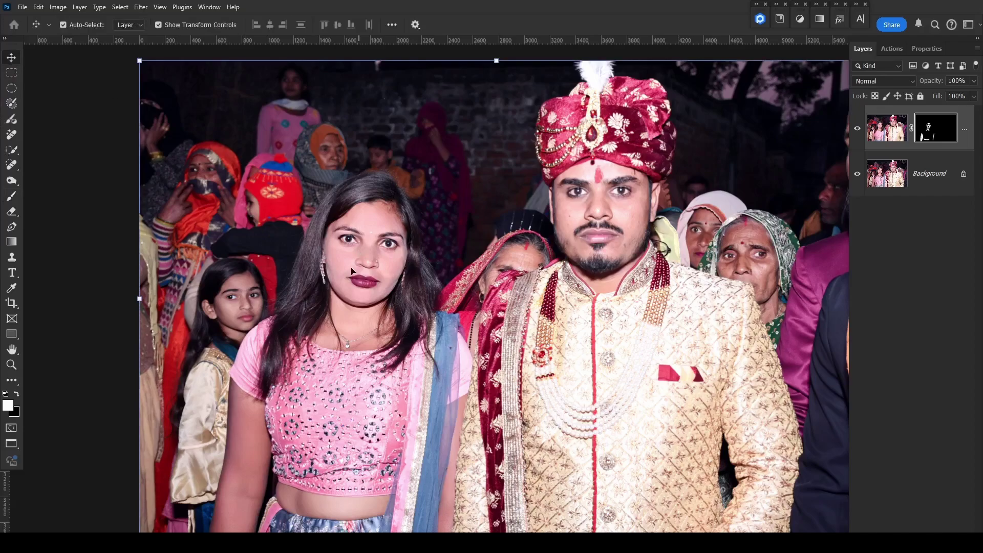
{"action": "scroll", "coordinate": [351, 271], "scroll_direction": "up", "scroll_amount": 3}
{"action": "key", "text": "ctrl+e"}
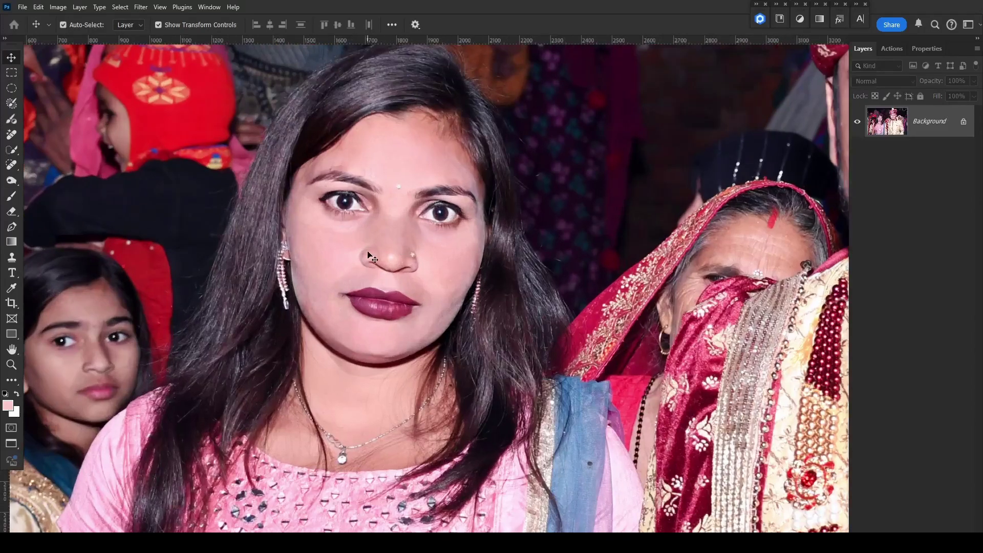
Revert the file to compare the smoothed face with the original photo, and undo the revert to restore the retouch
{"action": "key", "text": "F12"}
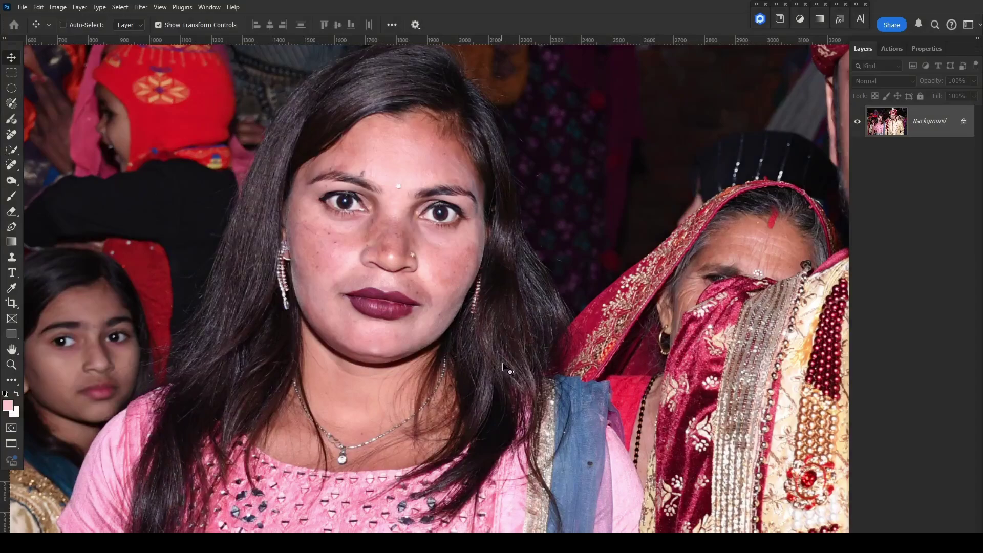
{"action": "key", "text": "ctrl+z"}
{"action": "key", "text": "ctrl+z"}
{"action": "key", "text": "ctrl+z"}
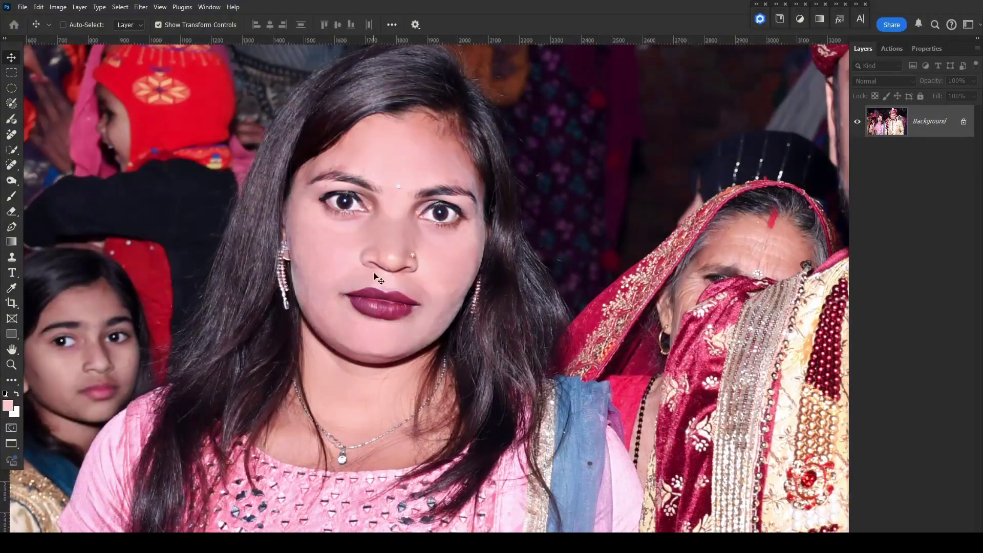
{"action": "scroll", "coordinate": [378, 279], "scroll_direction": "up", "scroll_amount": 2}
{"action": "key", "text": "ctrl+z"}
{"action": "key", "text": "ctrl+z"}
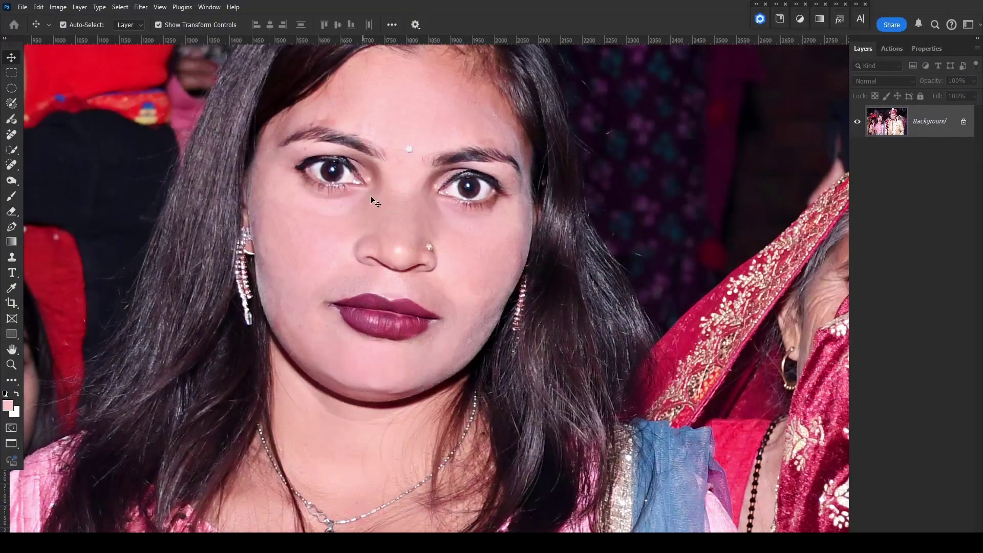
Select the woman's face by combining elliptical selections with a 40 px feather over the cheeks, chin and forehead
{"action": "left_click_drag", "start_coordinate": [370, 188], "coordinate": [370, 248]}
{"action": "left_click", "coordinate": [9, 88]}
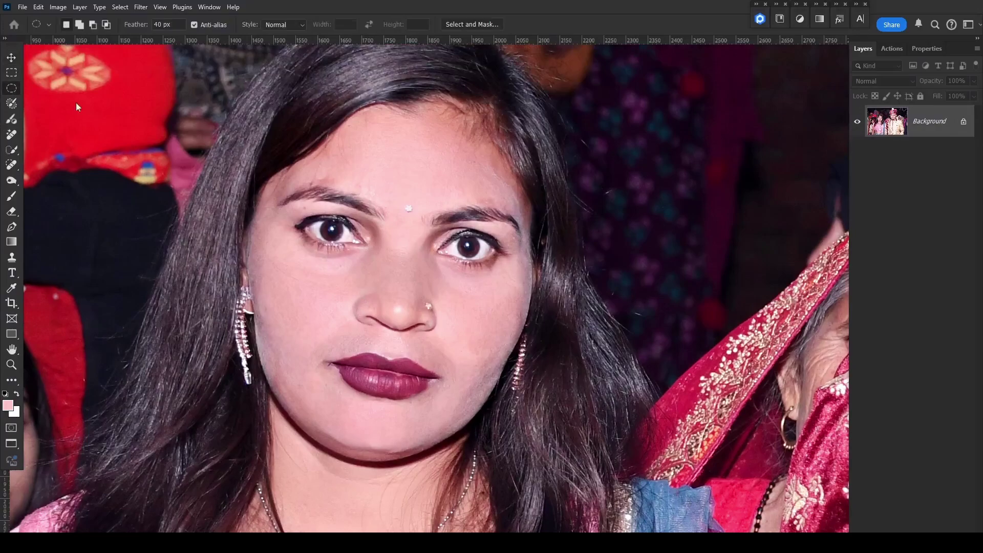
{"action": "left_click_drag", "start_coordinate": [439, 271], "coordinate": [527, 425]}
{"action": "left_click_drag", "start_coordinate": [405, 330], "coordinate": [450, 414]}
{"action": "left_click_drag", "start_coordinate": [257, 172], "coordinate": [397, 428]}
Subtract the lips from the face selection with overlapping ellipses
{"action": "left_click_drag", "start_coordinate": [327, 343], "coordinate": [472, 439]}
{"action": "left_click_drag", "start_coordinate": [333, 352], "coordinate": [393, 385]}
{"action": "left_click_drag", "start_coordinate": [359, 357], "coordinate": [433, 393]}
{"action": "left_click_drag", "start_coordinate": [405, 364], "coordinate": [434, 376]}
Subtract the eyes, the nose and the hairline edge of the forehead from the face selection
{"action": "left_click_drag", "start_coordinate": [436, 207], "coordinate": [516, 266]}
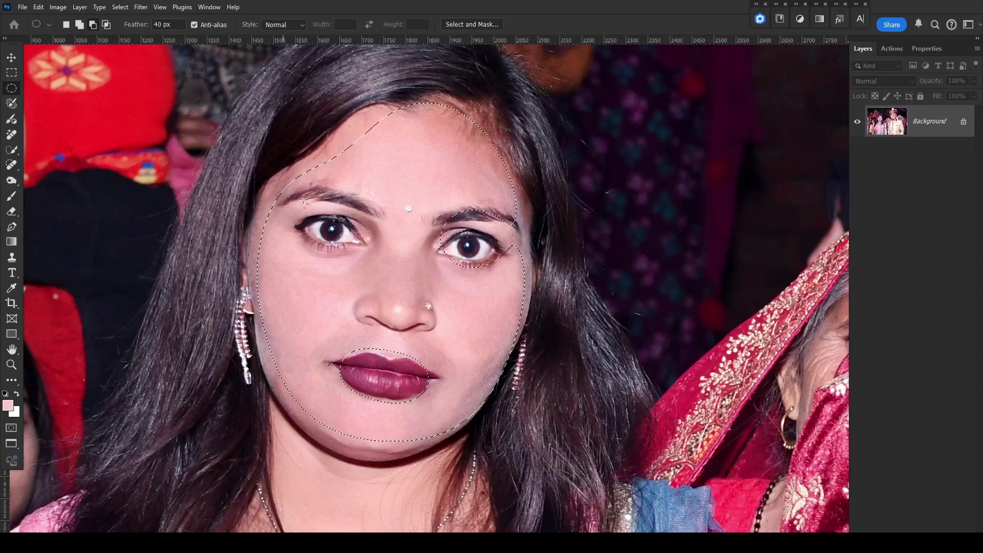
{"action": "left_click_drag", "start_coordinate": [305, 199], "coordinate": [356, 250]}
{"action": "left_click_drag", "start_coordinate": [318, 217], "coordinate": [439, 332]}
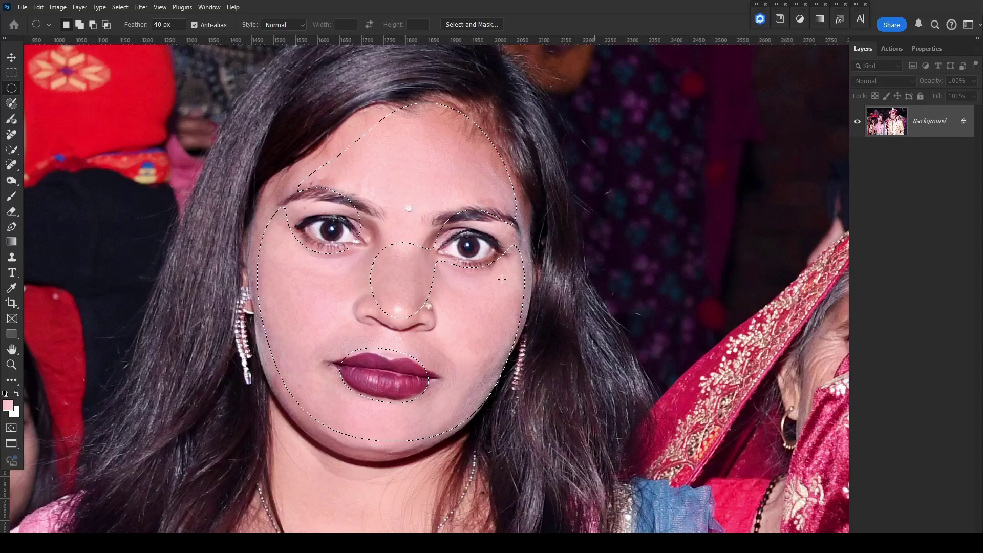
{"action": "left_click_drag", "start_coordinate": [445, 92], "coordinate": [532, 167]}
{"action": "left_click_drag", "start_coordinate": [400, 85], "coordinate": [445, 106]}
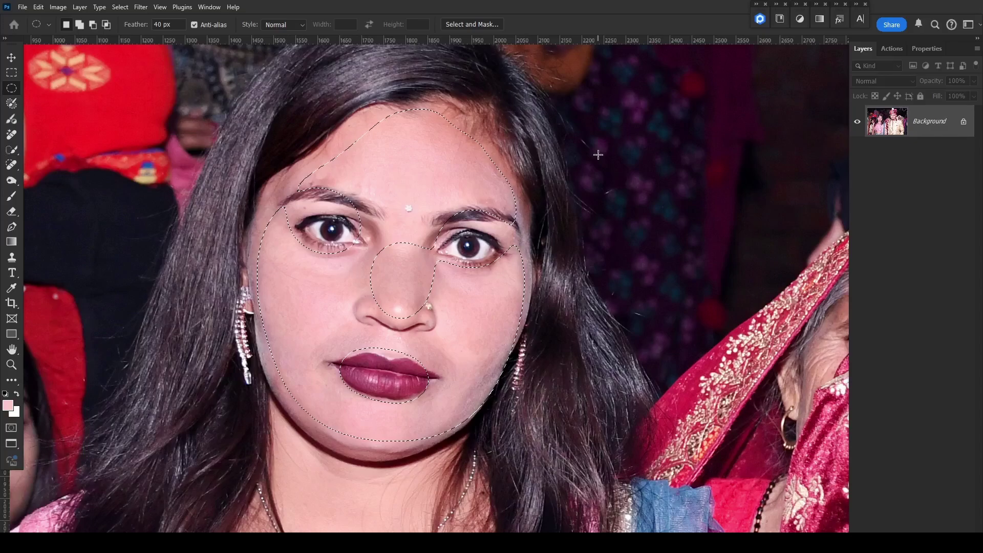
Deepen the skin inside the feathered face selection using Levels with a black input of 15, and remove the selection
{"action": "key", "text": "ctrl+l"}
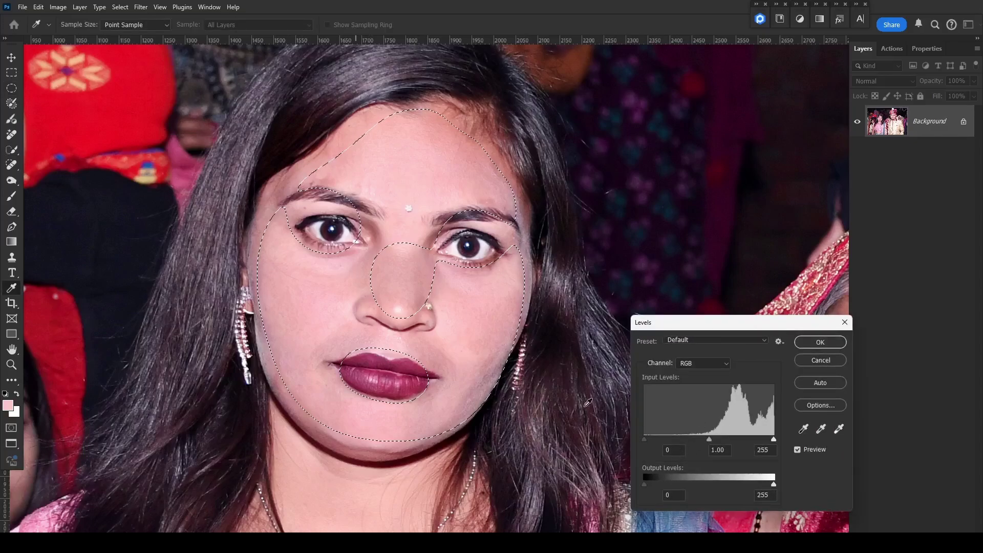
{"action": "left_click_drag", "start_coordinate": [645, 438], "coordinate": [647, 439]}
{"action": "left_click_drag", "start_coordinate": [649, 441], "coordinate": [650, 441]}
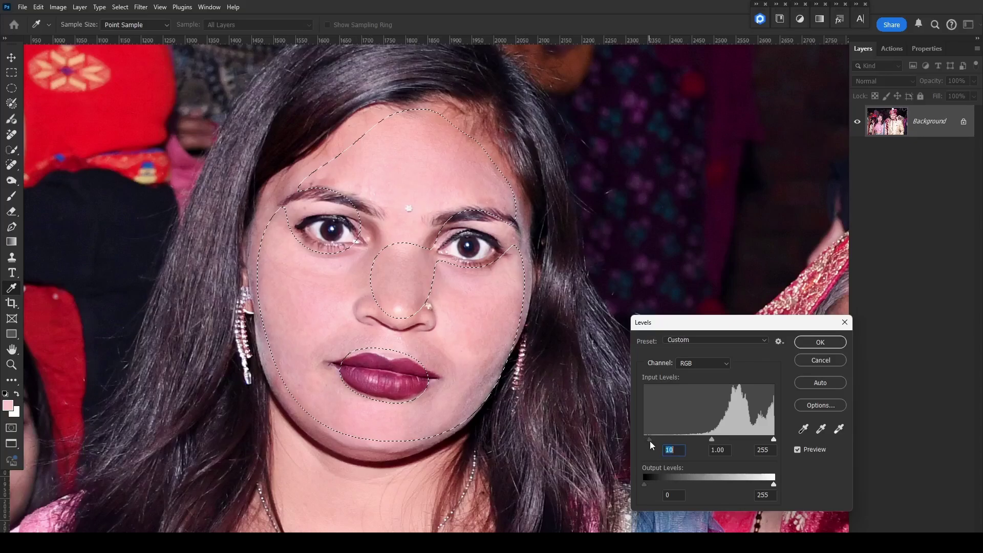
{"action": "left_click", "coordinate": [797, 450]}
{"action": "scroll", "coordinate": [385, 359], "scroll_direction": "up", "scroll_amount": 2}
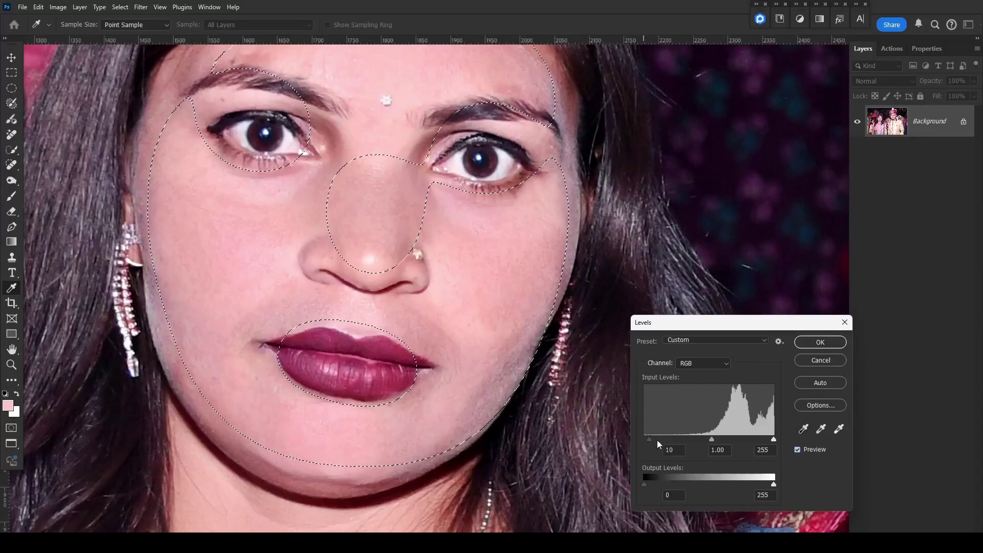
{"action": "left_click_drag", "start_coordinate": [651, 440], "coordinate": [677, 444]}
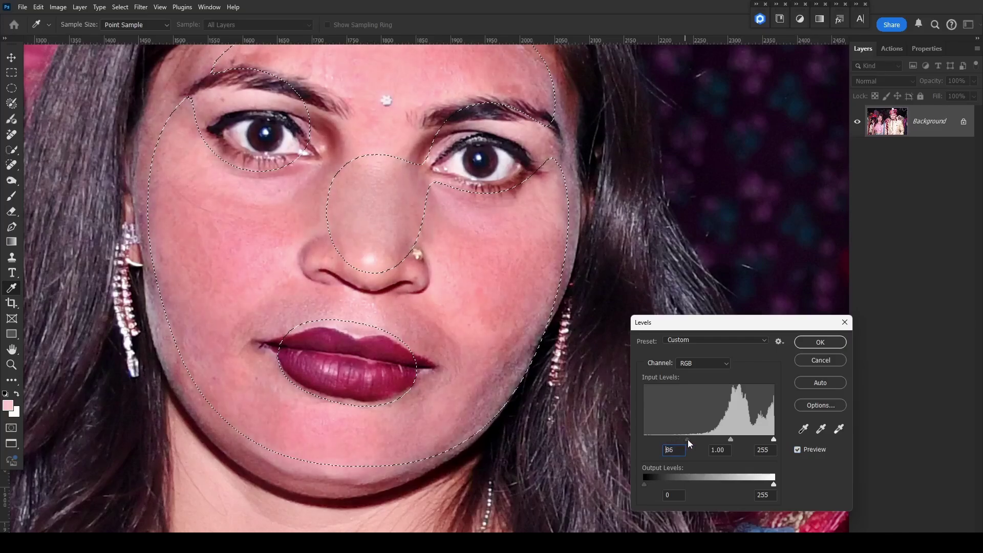
{"action": "type", "text": "440"}
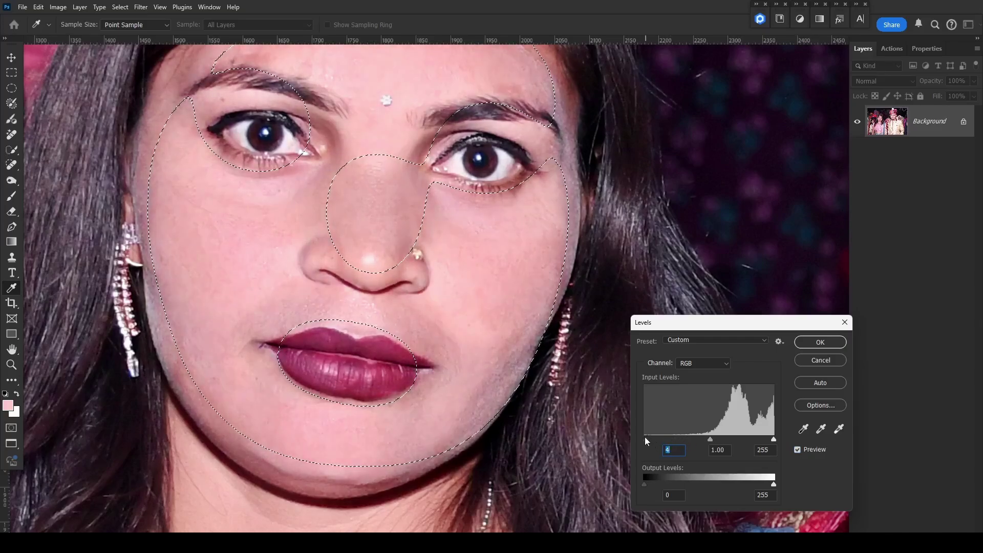
{"action": "left_click_drag", "start_coordinate": [646, 439], "coordinate": [652, 440]}
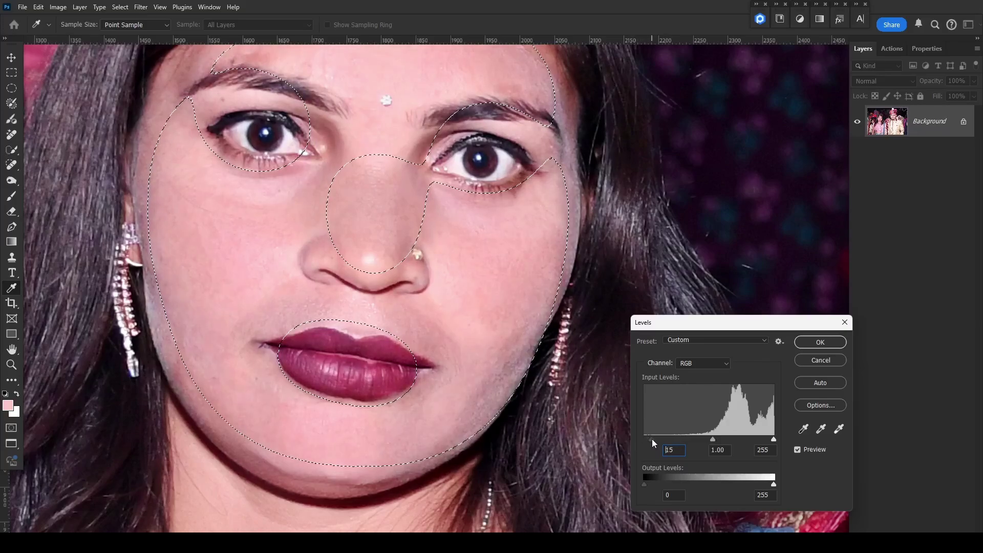
{"action": "left_click", "coordinate": [798, 450]}
{"action": "left_click", "coordinate": [820, 343]}
{"action": "key", "text": "m"}
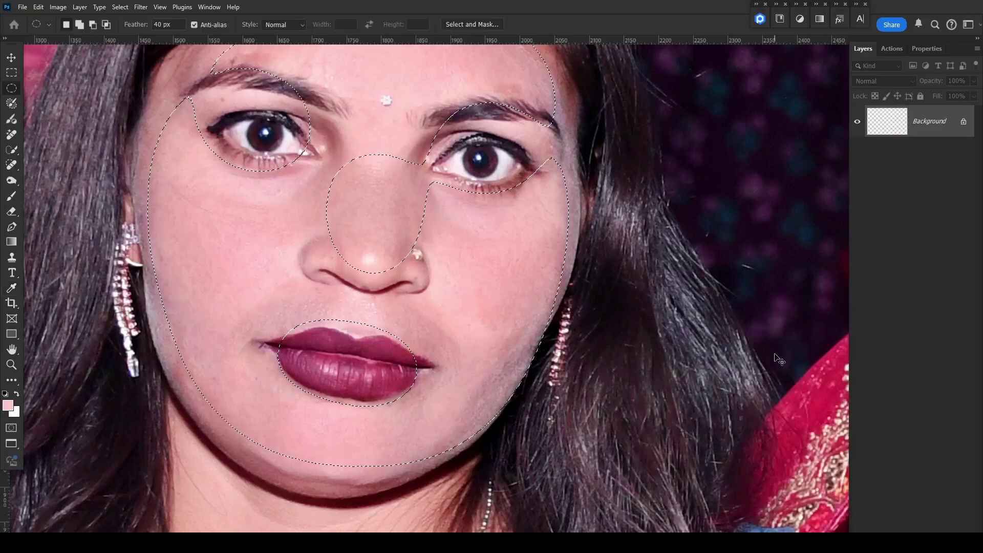
{"action": "key", "text": "ctrl+d"}
{"action": "key", "text": "ctrl+0"}
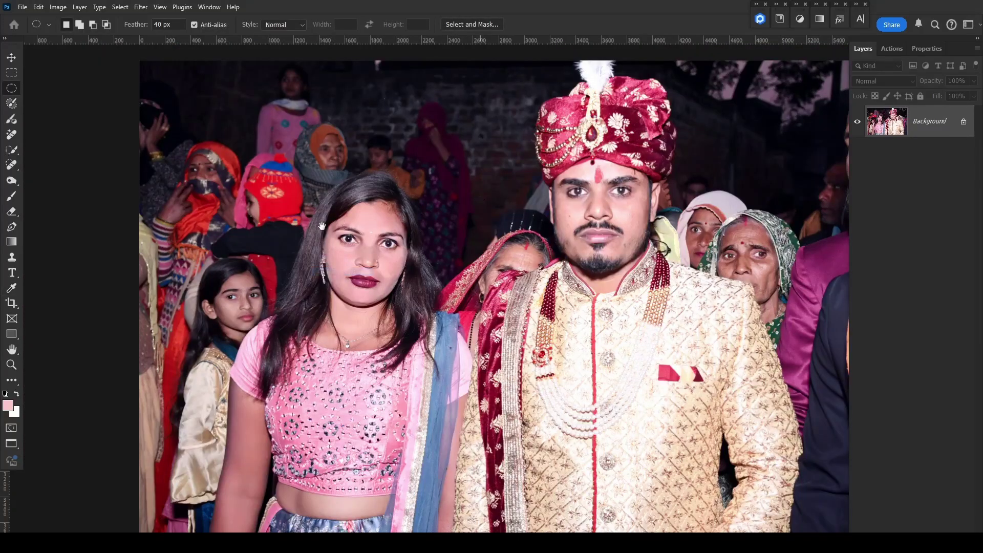
Compare the woman's retouched face with the original by repeatedly reverting the file and undoing each revert
{"action": "left_click_drag", "start_coordinate": [277, 257], "coordinate": [331, 303]}
{"action": "left_click_drag", "start_coordinate": [601, 330], "coordinate": [509, 342]}
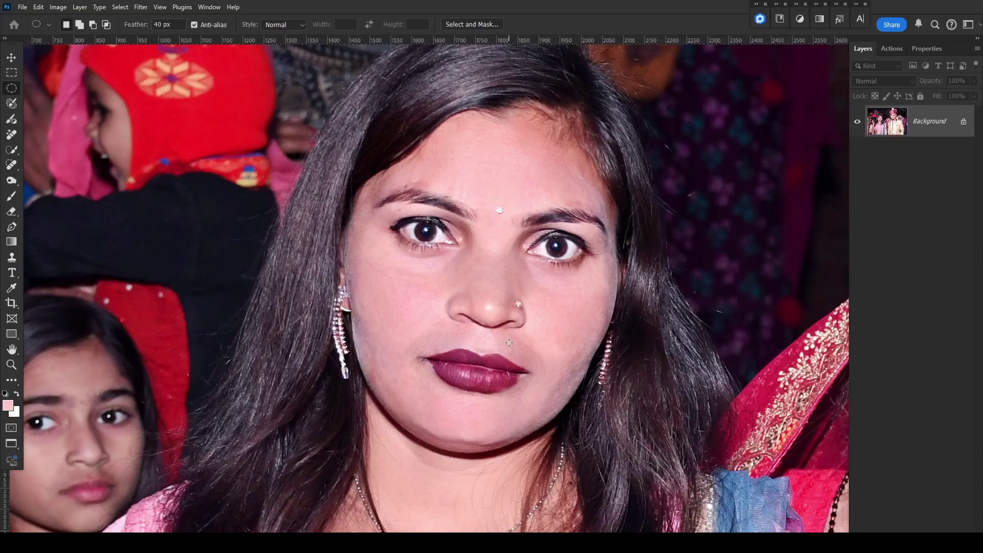
{"action": "key", "text": "F12"}
{"action": "key", "text": "ctrl+z"}
{"action": "key", "text": "F12"}
{"action": "key", "text": "ctrl+z"}
{"action": "scroll", "coordinate": [601, 380], "scroll_direction": "down", "scroll_amount": 1}
{"action": "scroll", "coordinate": [599, 375], "scroll_direction": "down", "scroll_amount": 1}
{"action": "scroll", "coordinate": [601, 373], "scroll_direction": "up", "scroll_amount": 1}
{"action": "key", "text": "F12"}
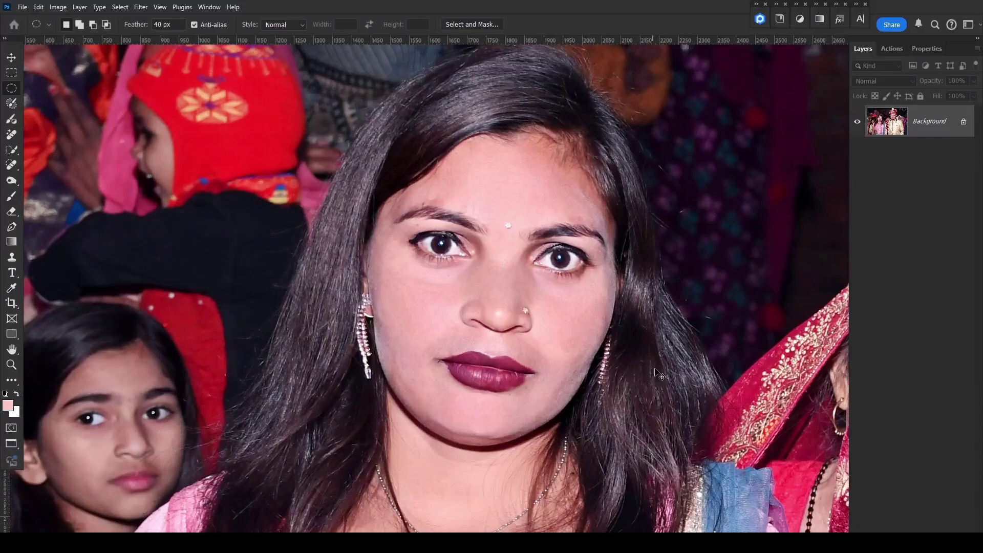
{"action": "key", "text": "ctrl+z"}
{"action": "key", "text": "F12"}
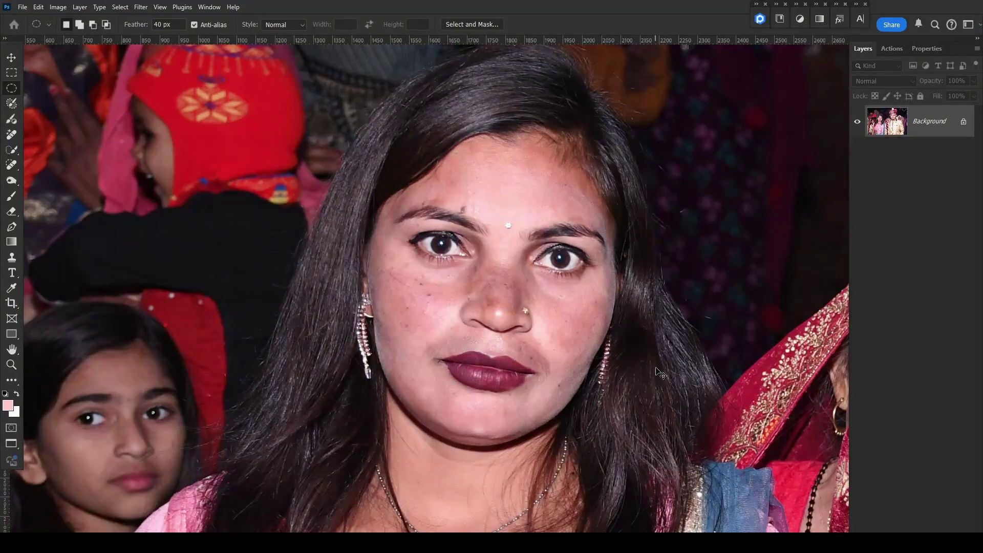
{"action": "key", "text": "ctrl+z"}
Compare the groom's face and the overall photo with the original by reverting the file and restoring the edits
{"action": "left_click_drag", "start_coordinate": [757, 278], "coordinate": [643, 338]}
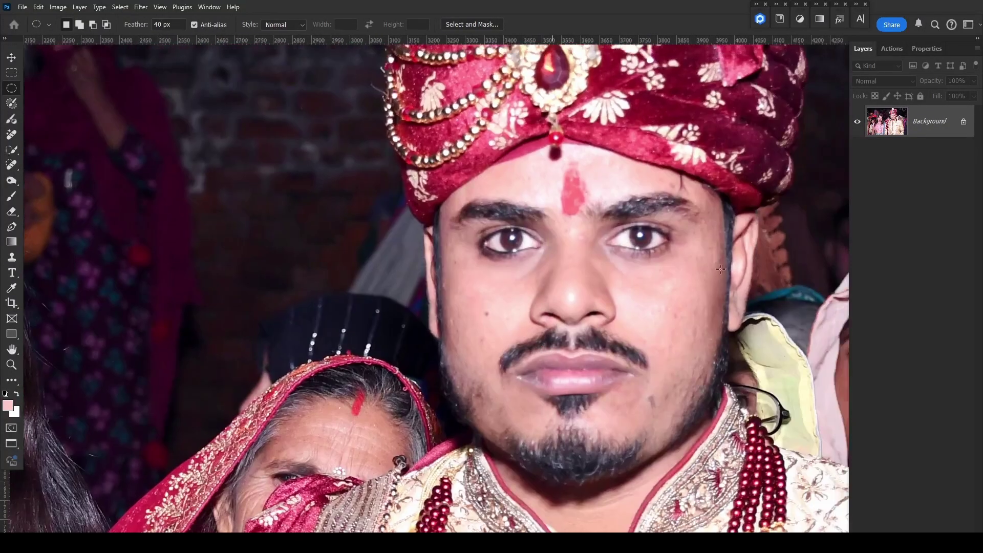
{"action": "key", "text": "F12"}
{"action": "key", "text": "ctrl+z"}
{"action": "key", "text": "F12"}
{"action": "key", "text": "ctrl+z"}
{"action": "key", "text": "F12"}
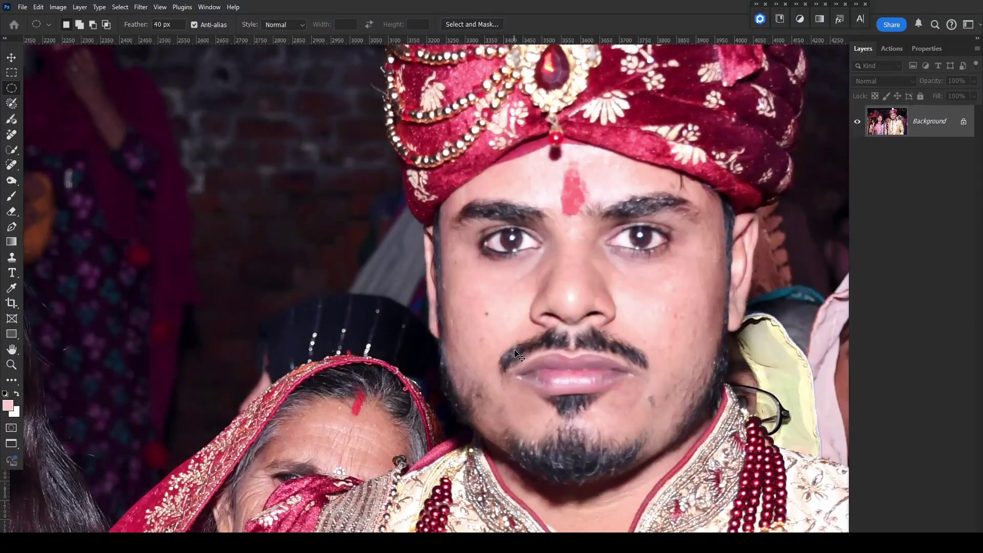
{"action": "scroll", "coordinate": [515, 350], "scroll_direction": "down", "scroll_amount": 4}
{"action": "scroll", "coordinate": [516, 354], "scroll_direction": "down", "scroll_amount": 3}
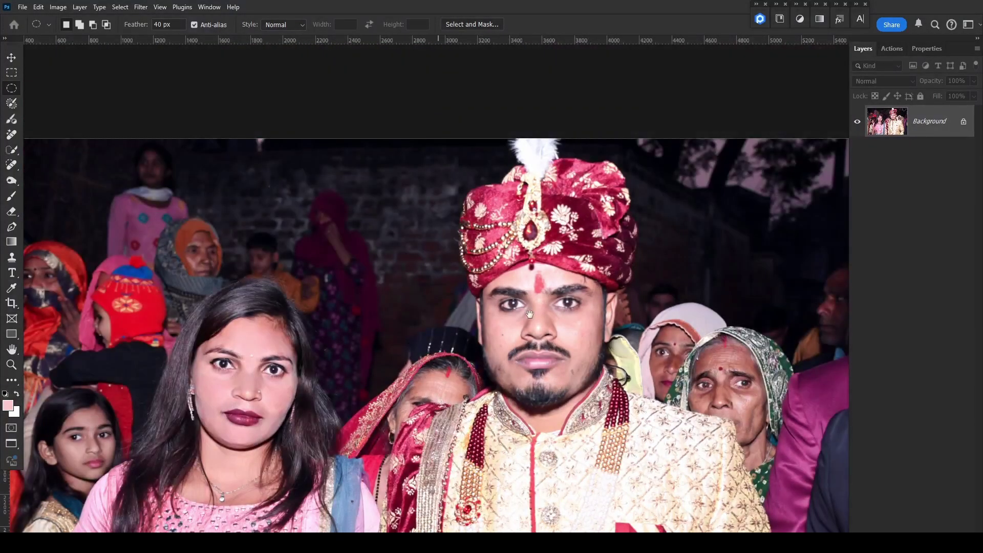
{"action": "left_click_drag", "start_coordinate": [530, 314], "coordinate": [542, 302]}
{"action": "scroll", "coordinate": [543, 315], "scroll_direction": "down", "scroll_amount": 5}
{"action": "scroll", "coordinate": [341, 324], "scroll_direction": "up", "scroll_amount": 2}
{"action": "left_click_drag", "start_coordinate": [340, 325], "coordinate": [111, 320]}
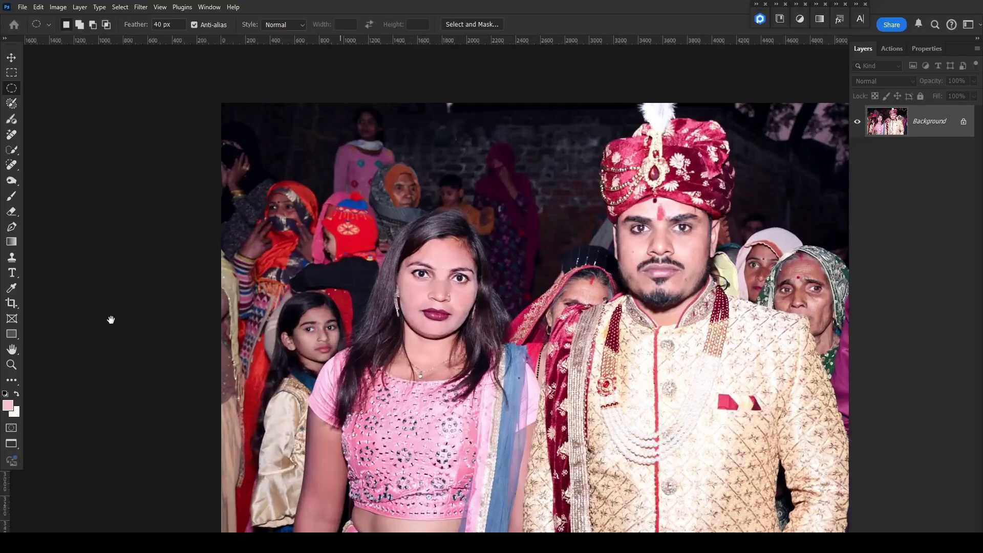
Crop the photo to a 12 by 18 in portrait at 200 px/in, full height, framing the woman in pink
{"action": "left_click", "coordinate": [11, 304]}
{"action": "scroll", "coordinate": [368, 274], "scroll_direction": "down", "scroll_amount": 3}
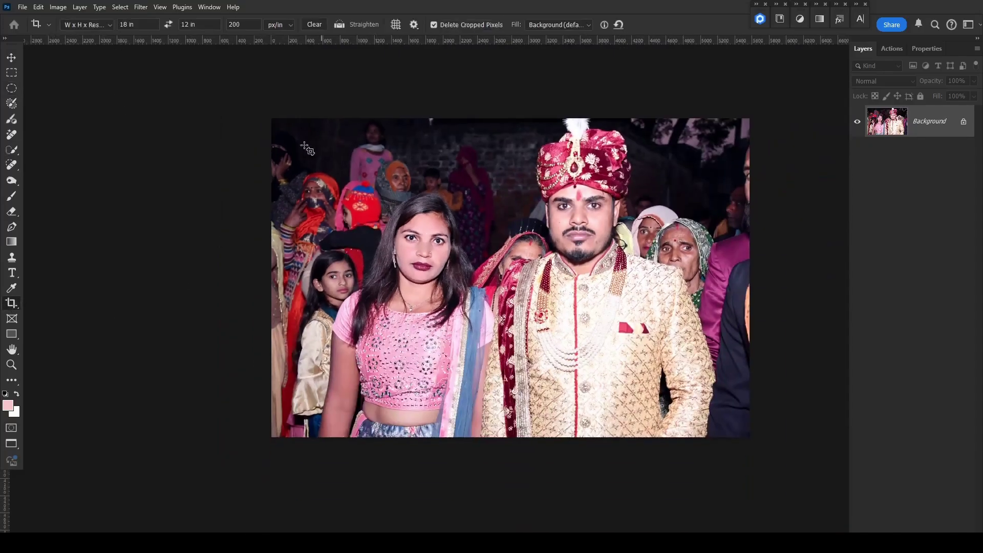
{"action": "left_click_drag", "start_coordinate": [272, 119], "coordinate": [555, 503]}
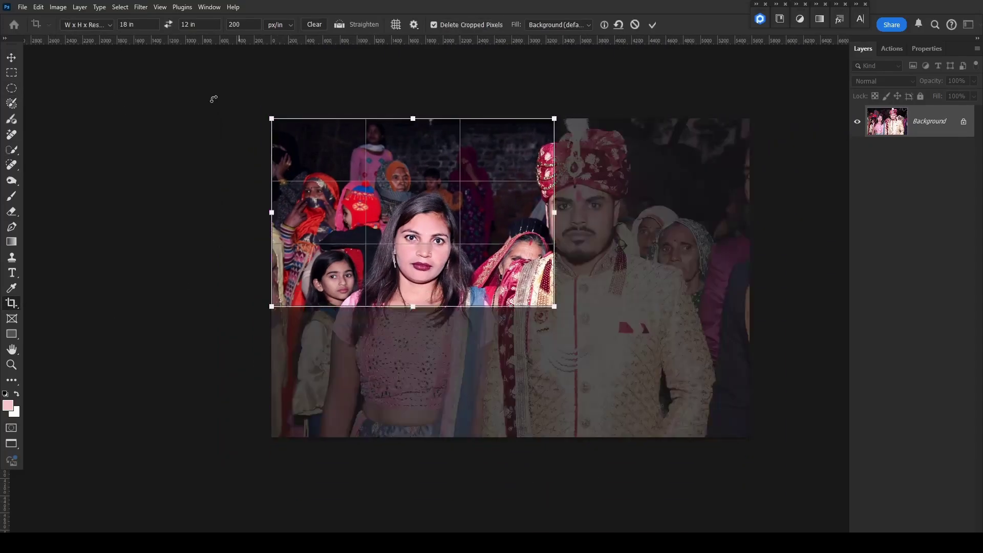
{"action": "left_click", "coordinate": [168, 24]}
{"action": "left_click_drag", "start_coordinate": [260, 110], "coordinate": [622, 507]}
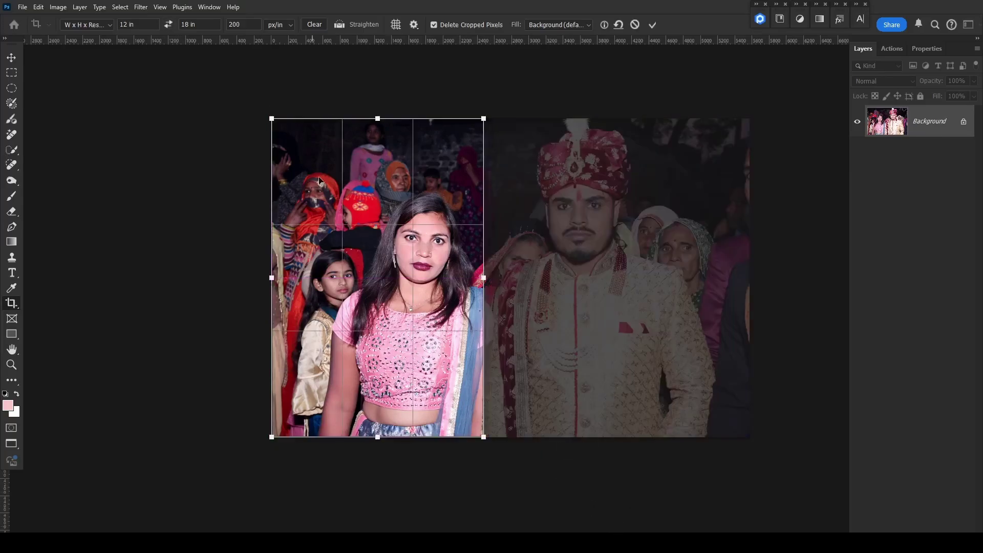
{"action": "left_click_drag", "start_coordinate": [338, 195], "coordinate": [357, 199]}
{"action": "key", "text": "Return"}
{"action": "scroll", "coordinate": [511, 332], "scroll_direction": "up", "scroll_amount": 2}
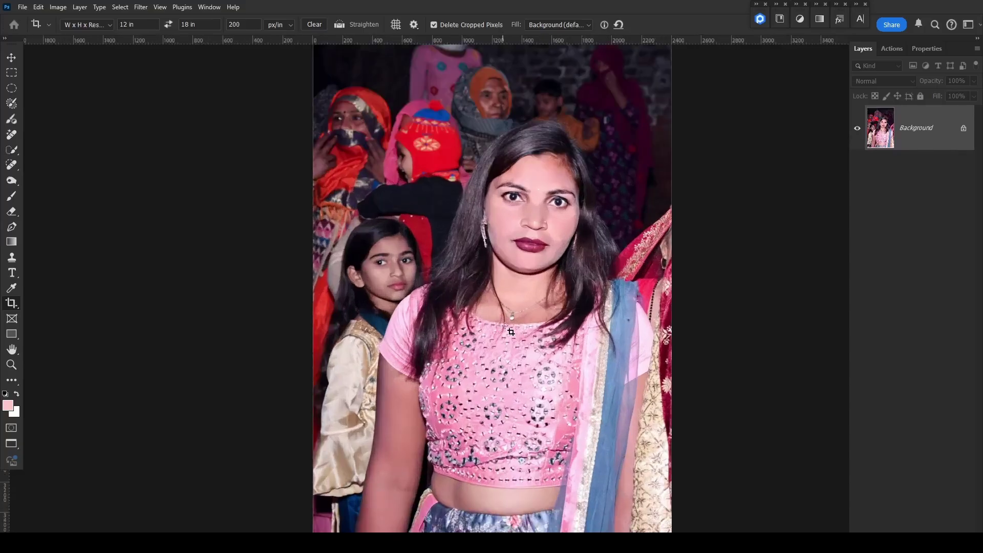
{"action": "scroll", "coordinate": [517, 250], "scroll_direction": "up", "scroll_amount": 5}
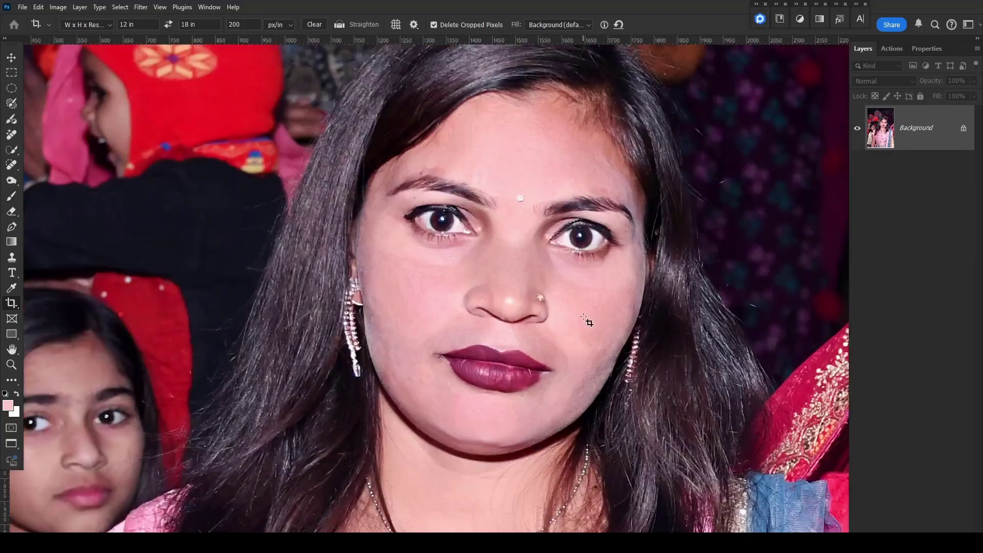
{"action": "scroll", "coordinate": [584, 320], "scroll_direction": "down", "scroll_amount": 3}
{"action": "right_click", "coordinate": [484, 264]}
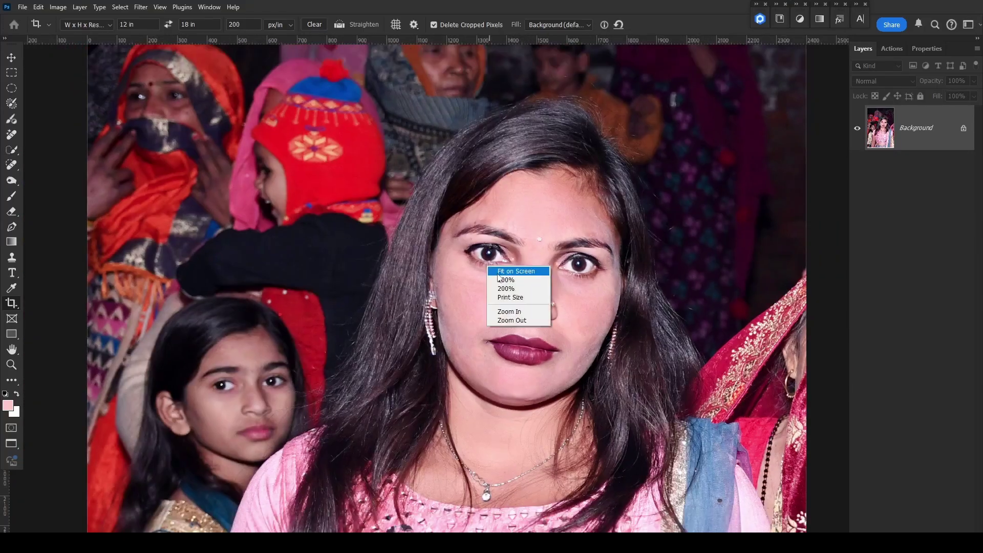
{"action": "left_click", "coordinate": [510, 270]}
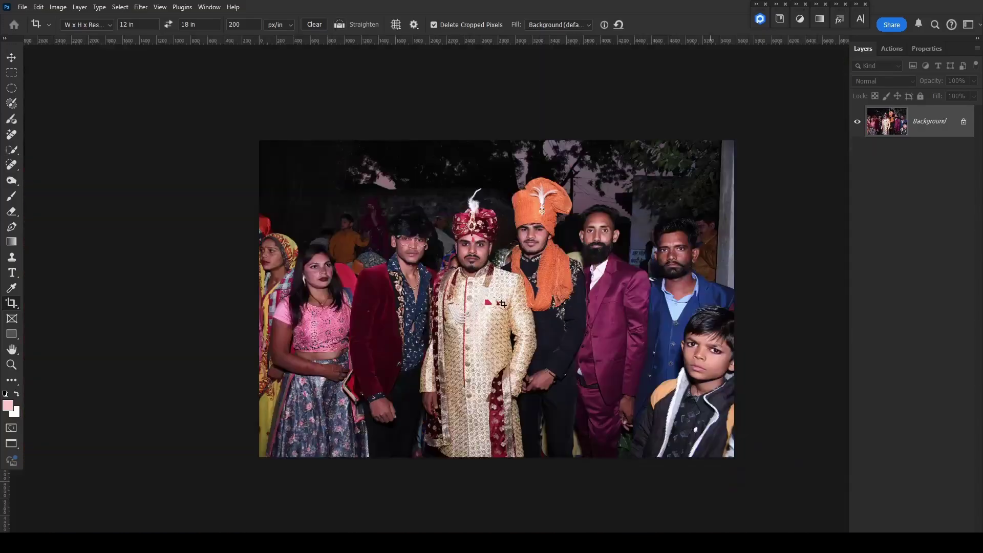
Brighten the selected areas of the group wedding photo using a Curves point with input 116 and output 129
{"action": "key", "text": "ctrl+0"}
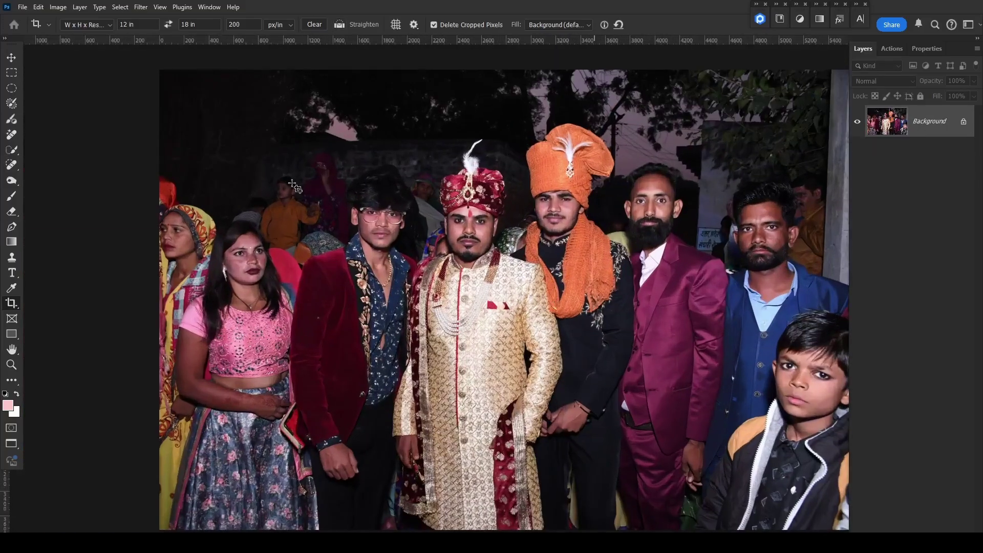
{"action": "key", "text": "v"}
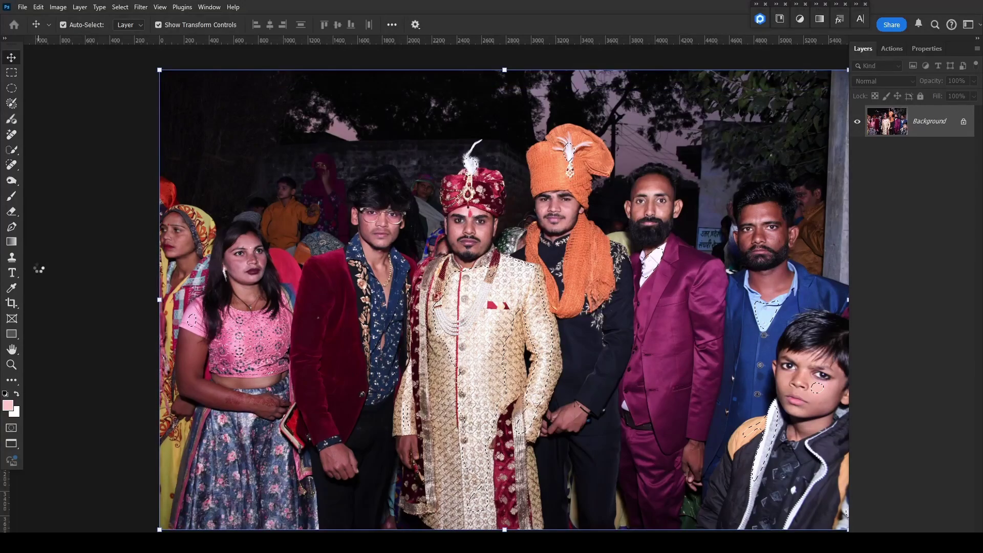
{"action": "key", "text": "ctrl+d"}
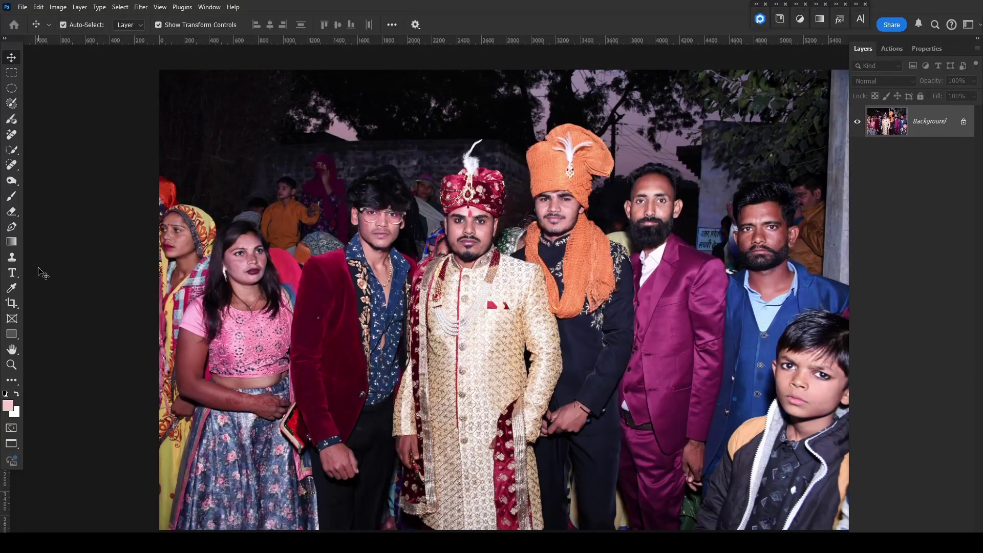
{"action": "key", "text": "ctrl+z"}
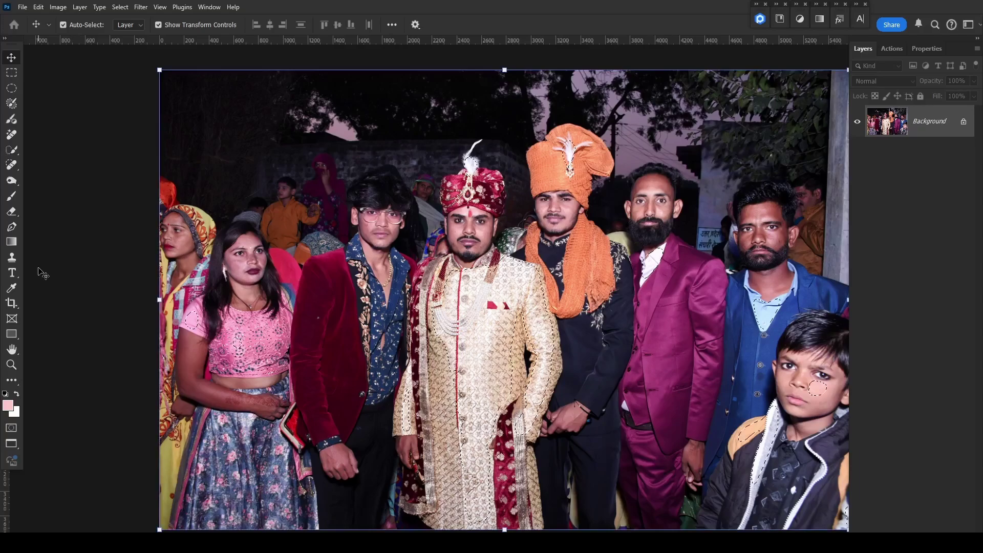
{"action": "left_click", "coordinate": [11, 88]}
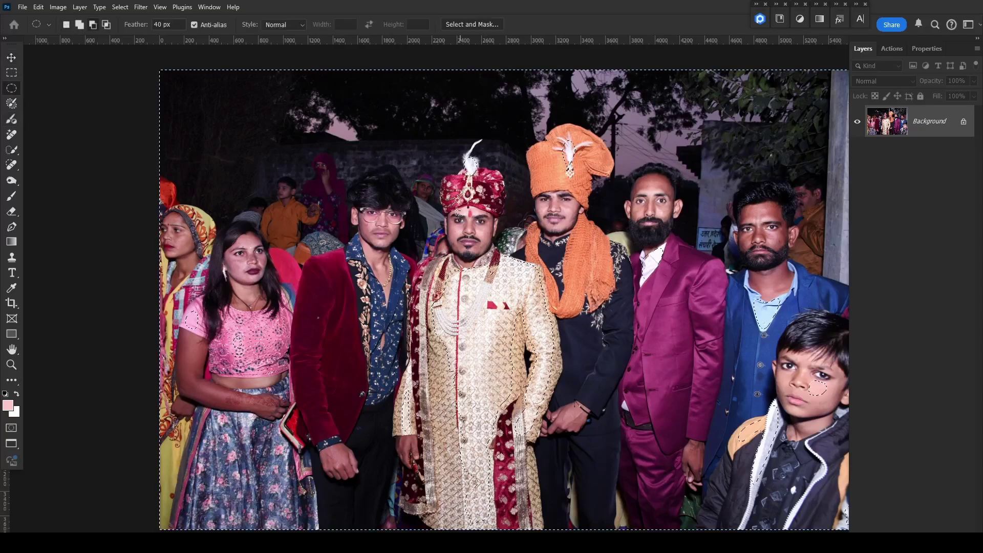
{"action": "left_click_drag", "start_coordinate": [461, 209], "coordinate": [490, 218]}
{"action": "key", "text": "ctrl+m"}
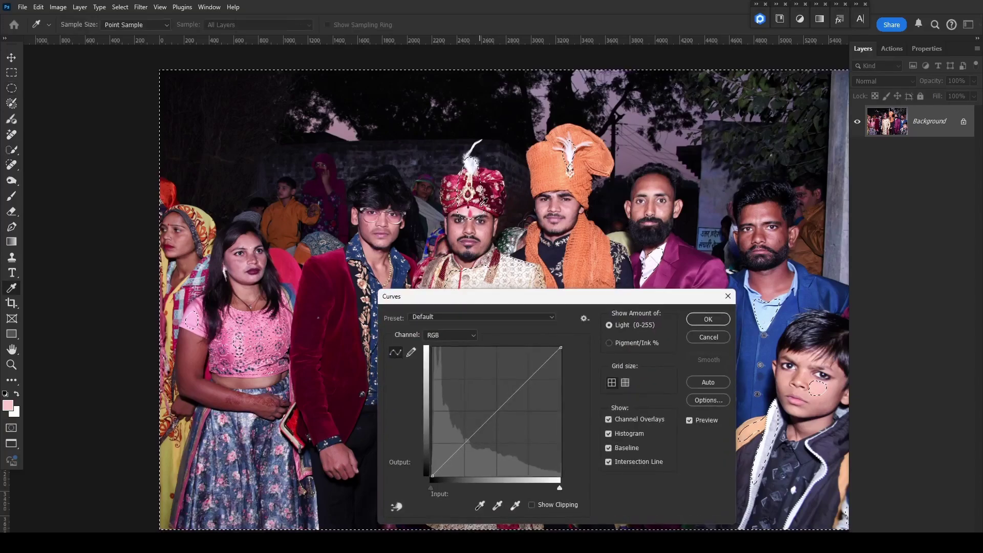
{"action": "left_click", "coordinate": [490, 410]}
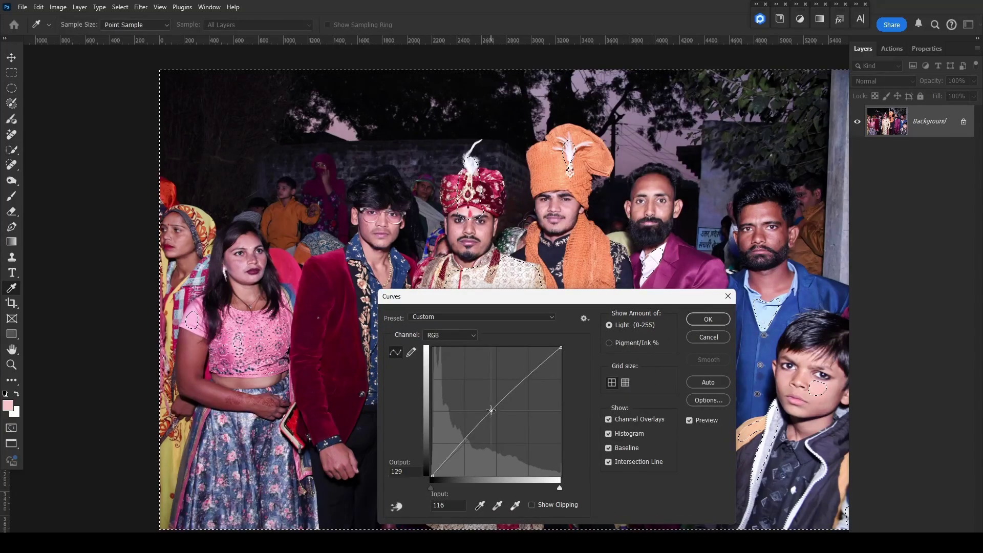
{"action": "left_click", "coordinate": [714, 324]}
Brighten the selected areas of the group photo by lowering the white input in Levels, and remove the selection
{"action": "key", "text": "ctrl+l"}
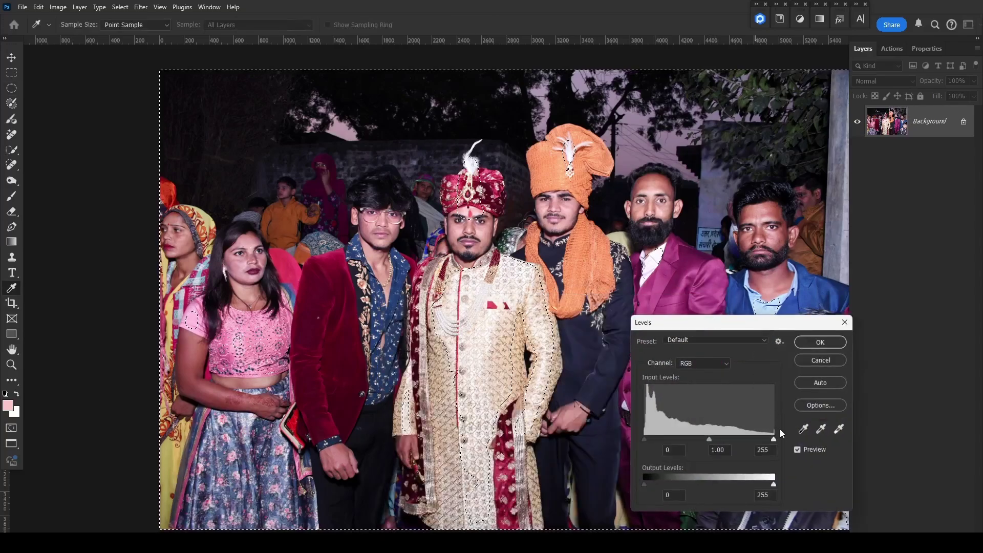
{"action": "left_click_drag", "start_coordinate": [774, 439], "coordinate": [765, 439]}
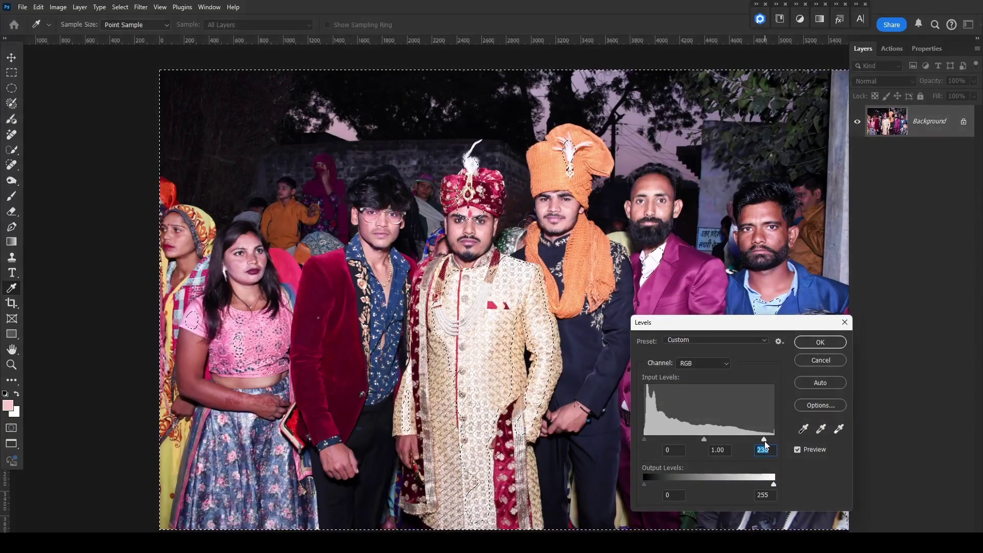
{"action": "left_click_drag", "start_coordinate": [704, 440], "coordinate": [704, 440]}
{"action": "left_click", "coordinate": [820, 342]}
{"action": "key", "text": "ctrl+d"}
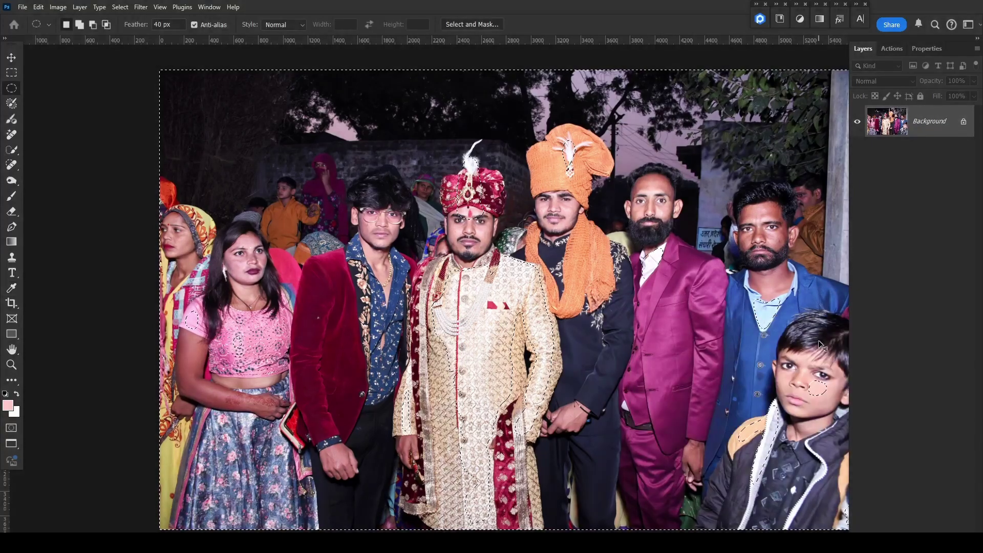
Apply Selective Color to the whole group photo with the loaded Custom settings and the Relative method
{"action": "key", "text": "alt+i"}
{"action": "key", "text": "j"}
{"action": "key", "text": "s"}
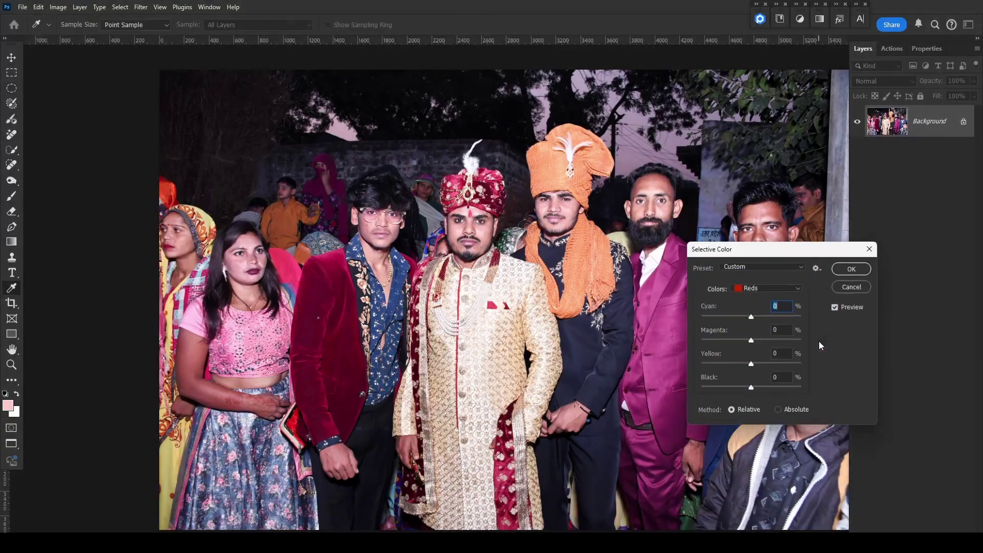
{"action": "key", "text": "Return"}
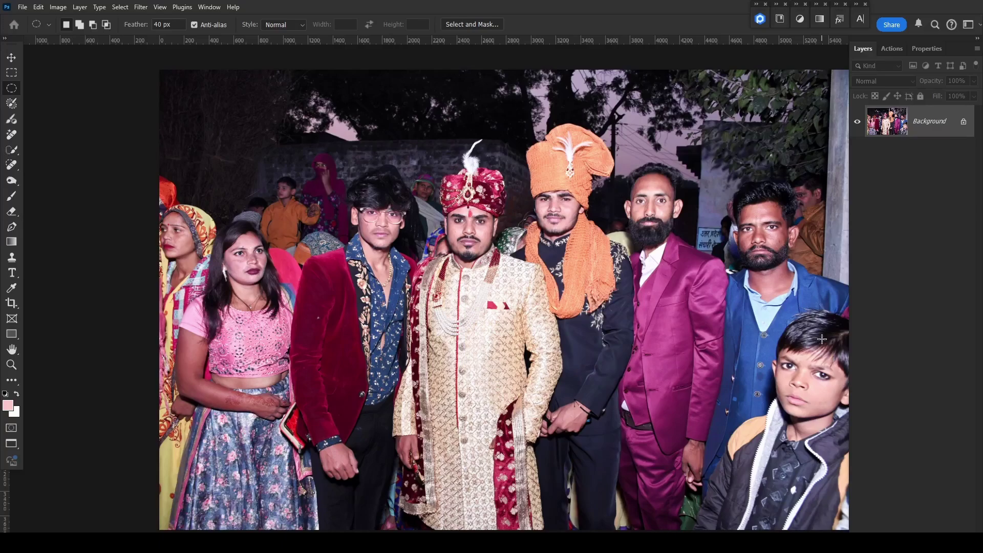
Apply Shadows/Highlights with shadows 0% and highlights 2% to 40 px feathered elliptical selections over the three men's faces, and remove the selection
{"action": "left_click_drag", "start_coordinate": [449, 204], "coordinate": [492, 258]}
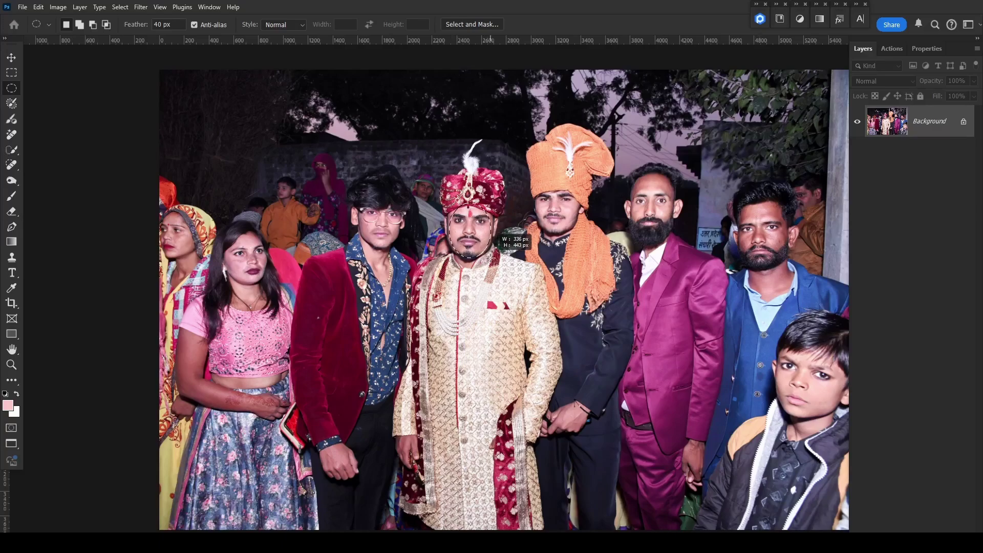
{"action": "scroll", "coordinate": [471, 229], "scroll_direction": "up", "scroll_amount": 2}
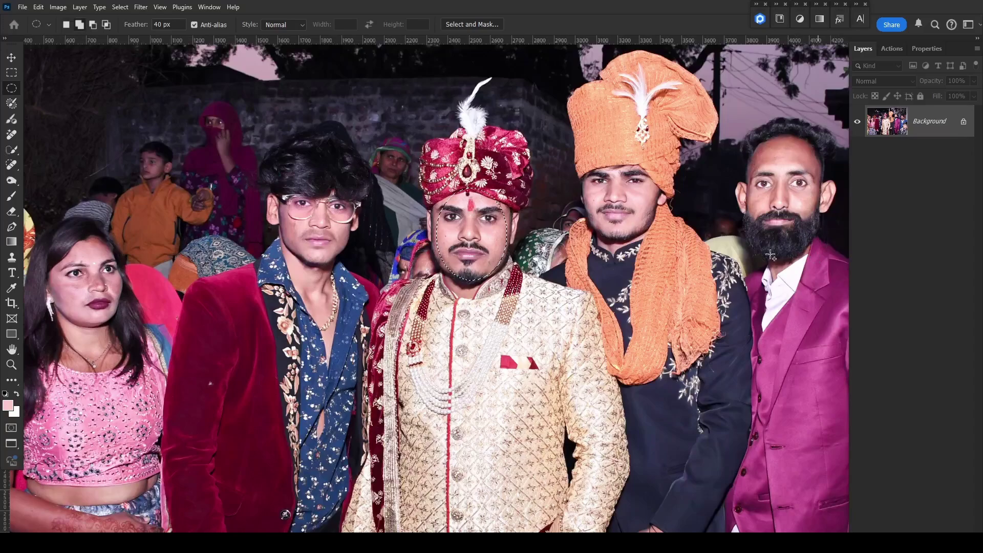
{"action": "left_click_drag", "start_coordinate": [579, 163], "coordinate": [672, 260]}
{"action": "key", "text": "alt+i"}
{"action": "key", "text": "a"}
{"action": "key", "text": "w"}
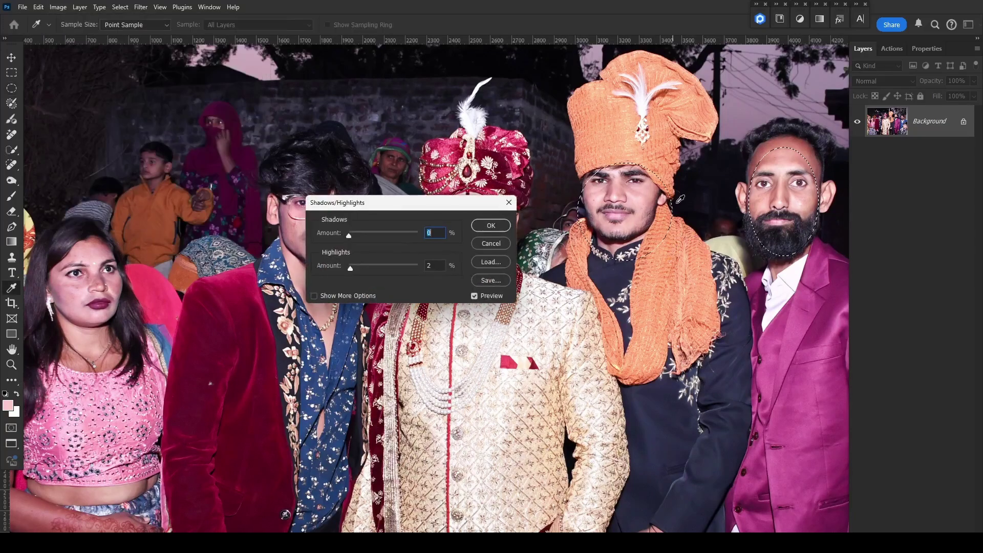
{"action": "left_click_drag", "start_coordinate": [410, 203], "coordinate": [679, 297]}
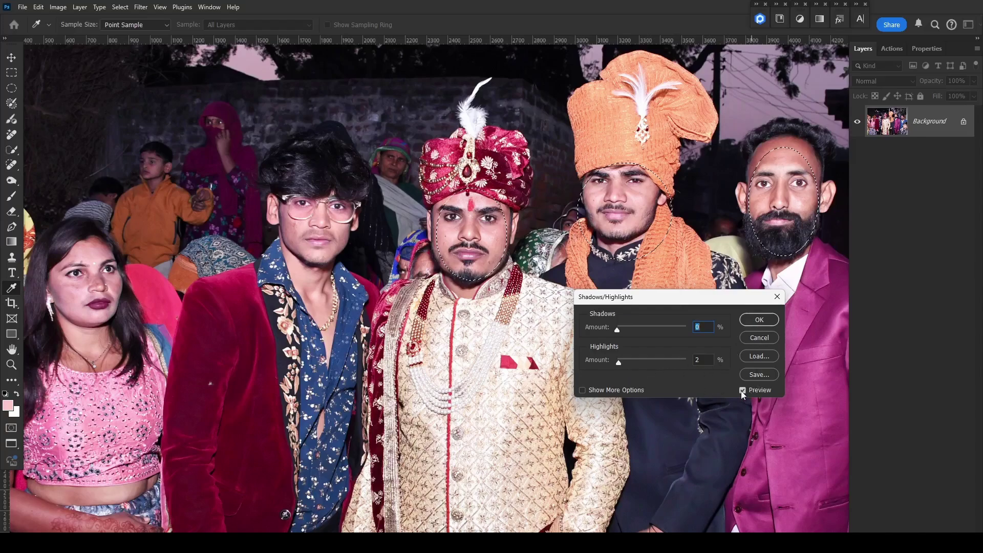
{"action": "scroll", "coordinate": [501, 233], "scroll_direction": "up", "scroll_amount": 1}
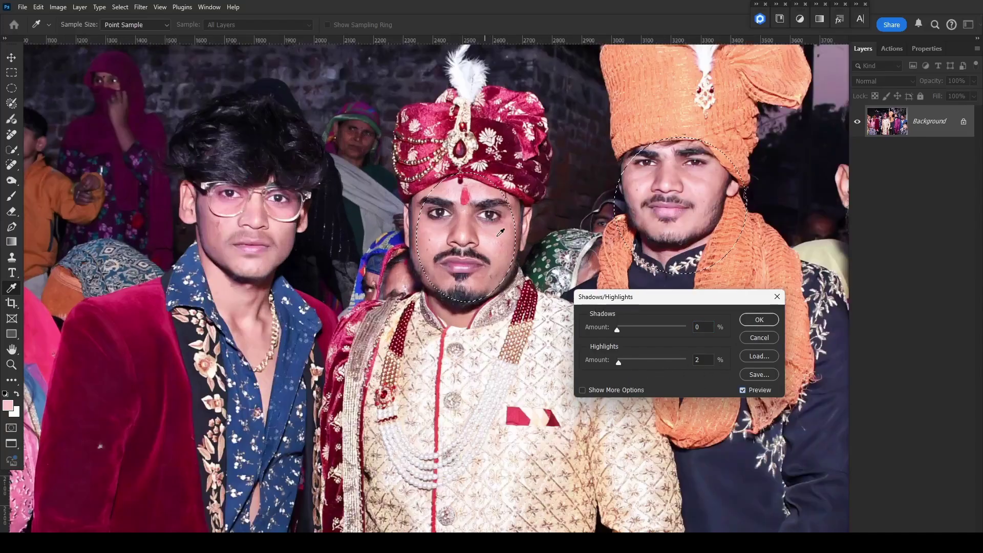
{"action": "scroll", "coordinate": [500, 233], "scroll_direction": "up", "scroll_amount": 1}
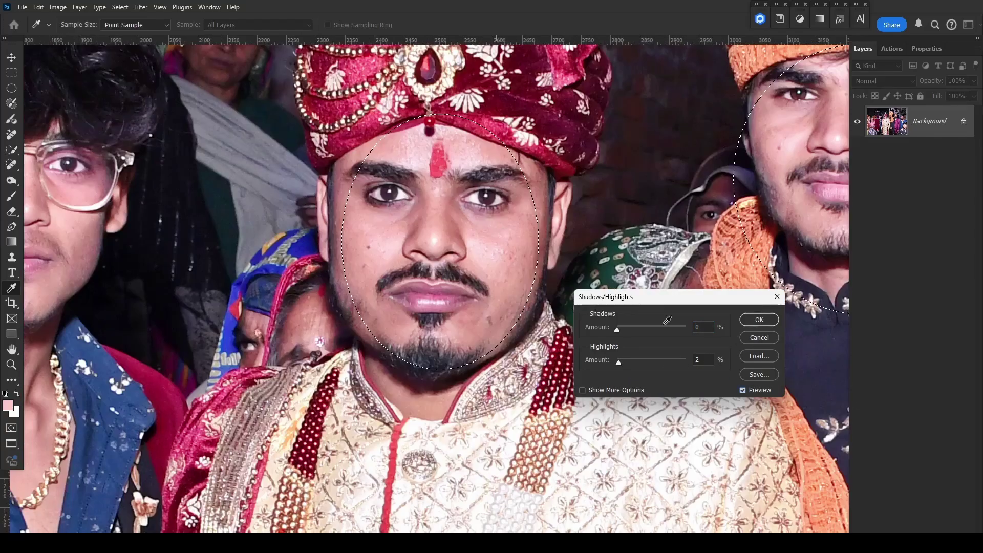
{"action": "left_click", "coordinate": [743, 392]}
{"action": "left_click", "coordinate": [743, 390]}
{"action": "left_click", "coordinate": [759, 320]}
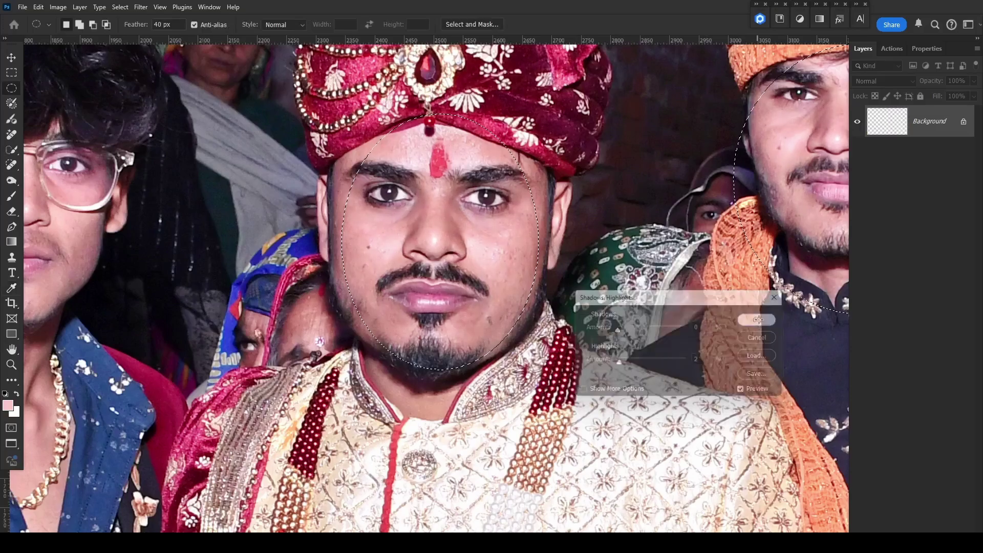
{"action": "key", "text": "ctrl+d"}
Compare the whole retouched group photo with its reverted version, restore the edits and save the photo
{"action": "key", "text": "ctrl+0"}
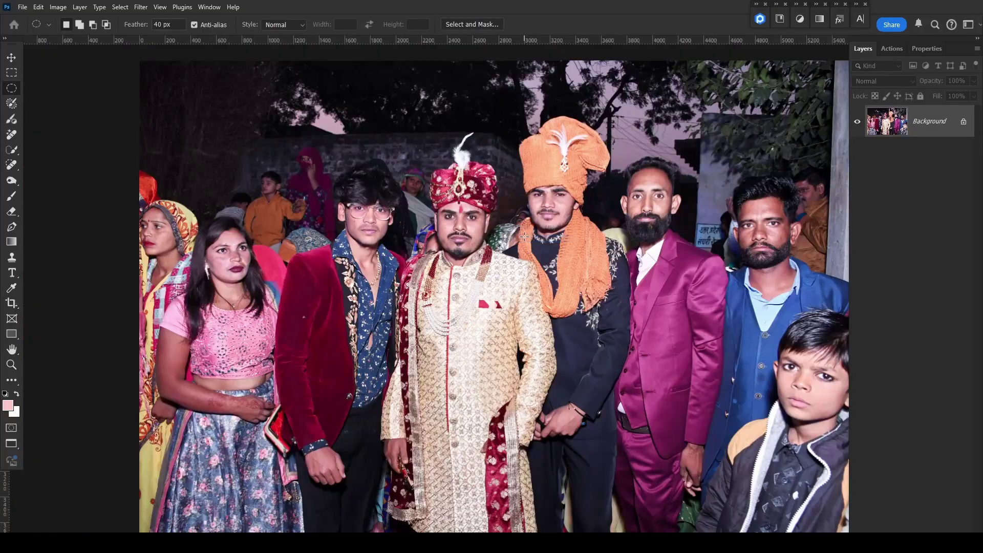
{"action": "key", "text": "F12"}
{"action": "key", "text": "ctrl+z"}
{"action": "key", "text": "ctrl+shift+z"}
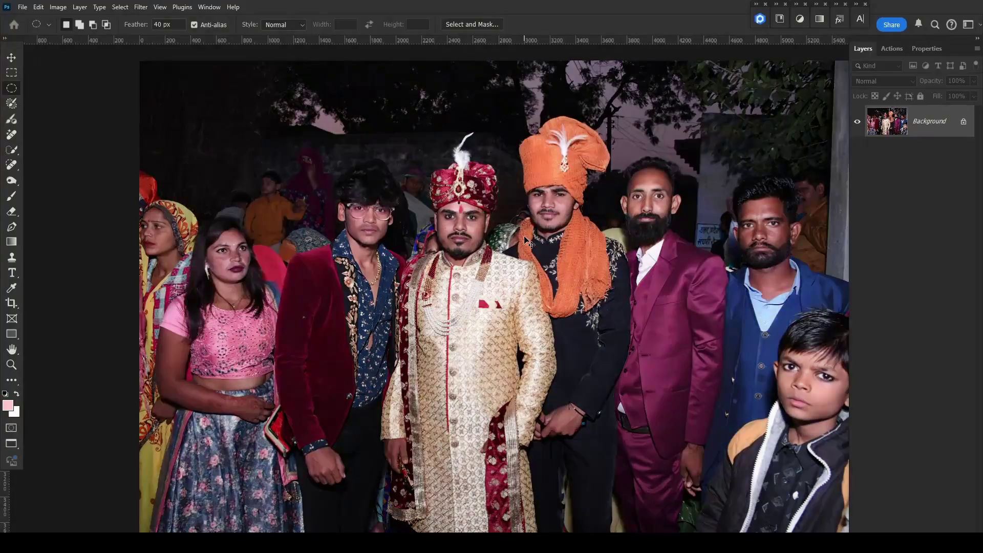
{"action": "key", "text": "ctrl+z"}
{"action": "key", "text": "ctrl+s"}
{"action": "key", "text": "Return"}
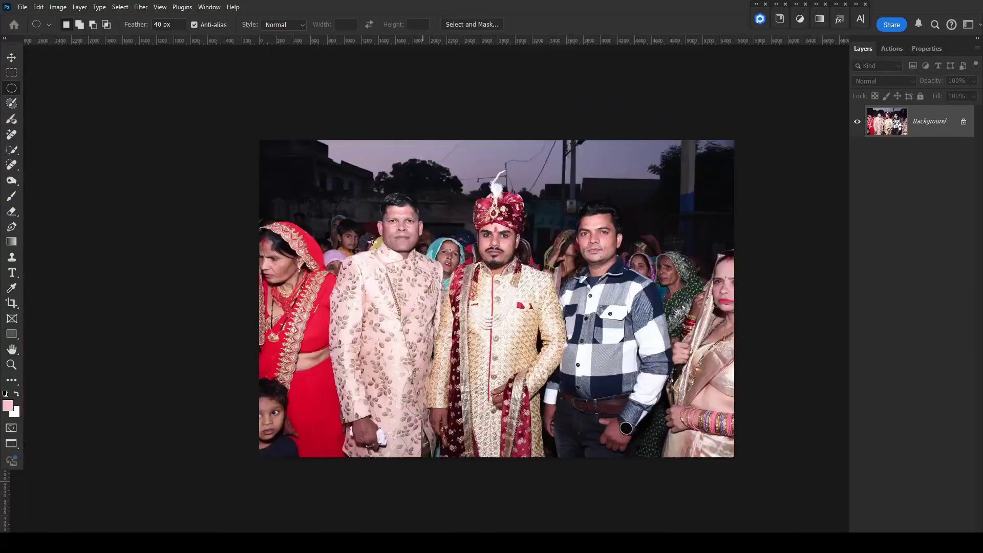
Brighten the group photo of the groom between two men using its highlights selection, and remove the selection
{"action": "scroll", "coordinate": [491, 273], "scroll_direction": "up", "scroll_amount": 8}
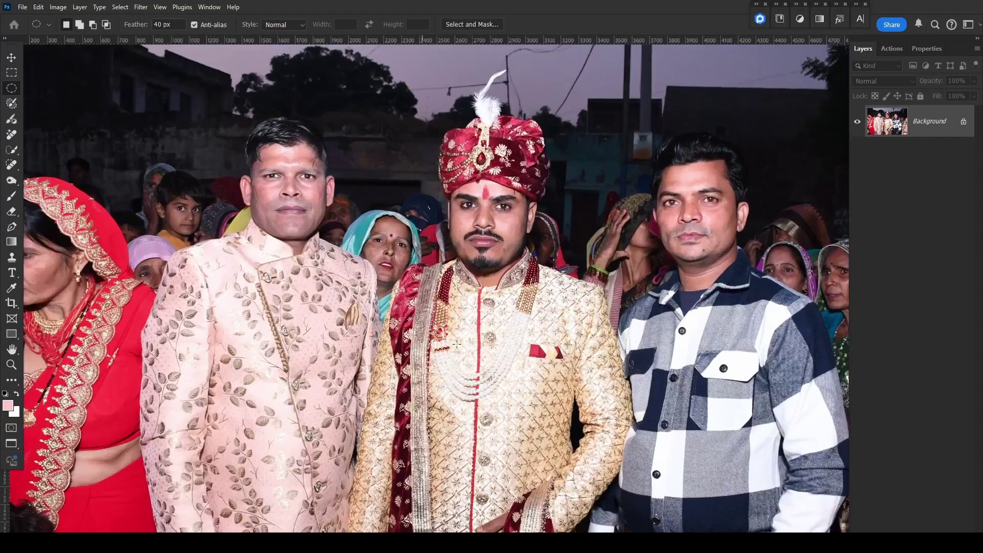
{"action": "left_click_drag", "start_coordinate": [561, 250], "coordinate": [526, 243]}
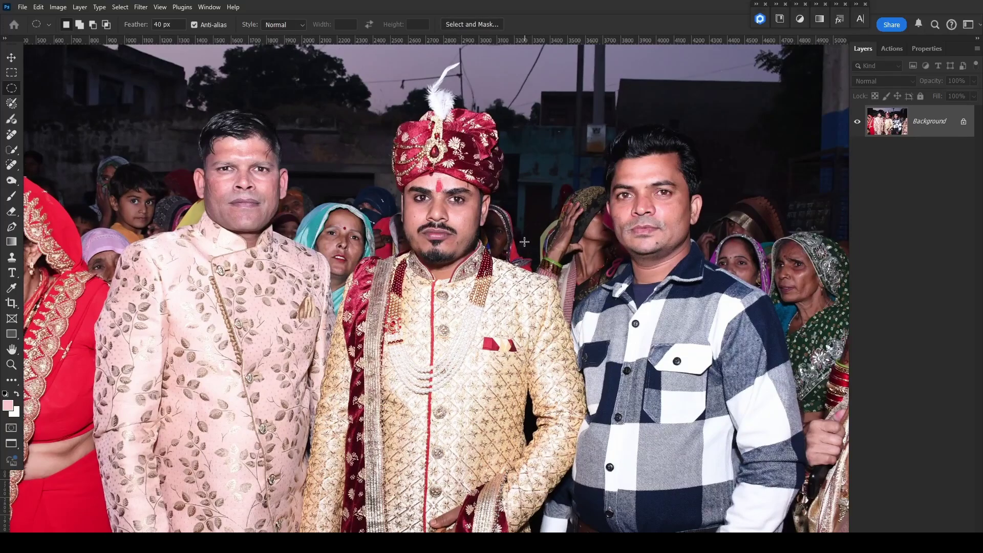
{"action": "key", "text": "ctrl+alt+2"}
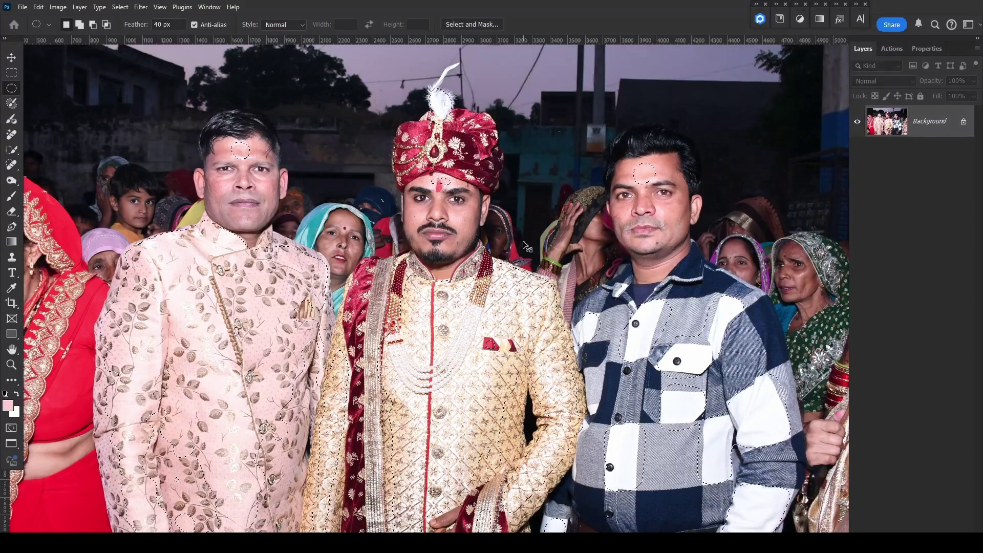
{"action": "key", "text": "ctrl+d"}
Apply Selective Color and Shadows/Highlights with their current settings to the whole photo of the groom between two men
{"action": "key", "text": "alt+i"}
{"action": "key", "text": "j"}
{"action": "key", "text": "s"}
{"action": "key", "text": "Return"}
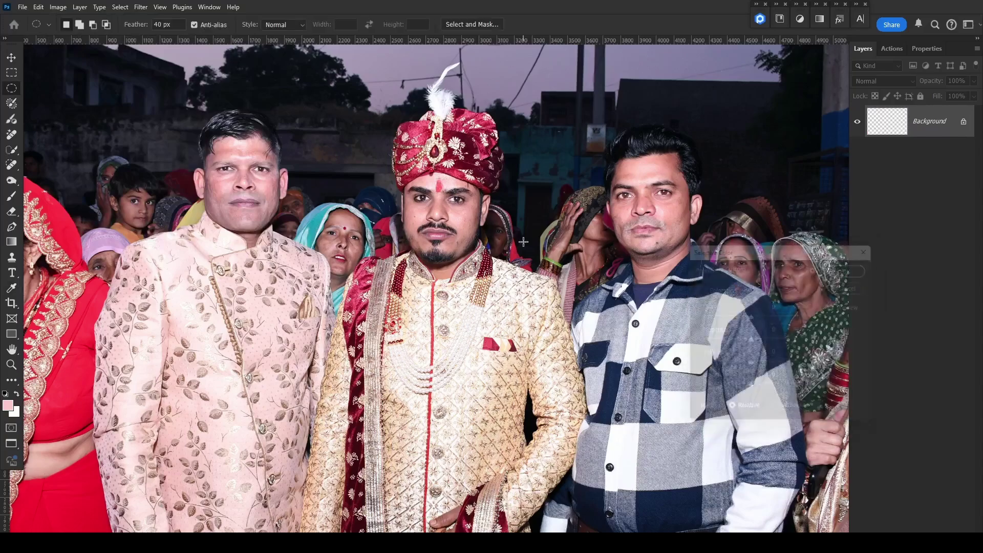
{"action": "key", "text": "alt+i"}
{"action": "key", "text": "j"}
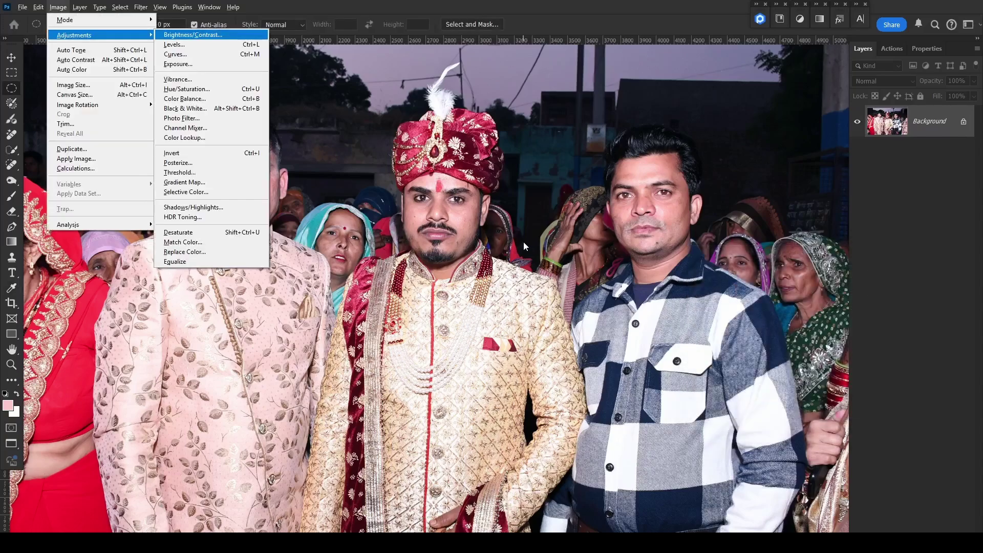
{"action": "key", "text": "w"}
{"action": "key", "text": "Return"}
{"action": "key", "text": "m"}
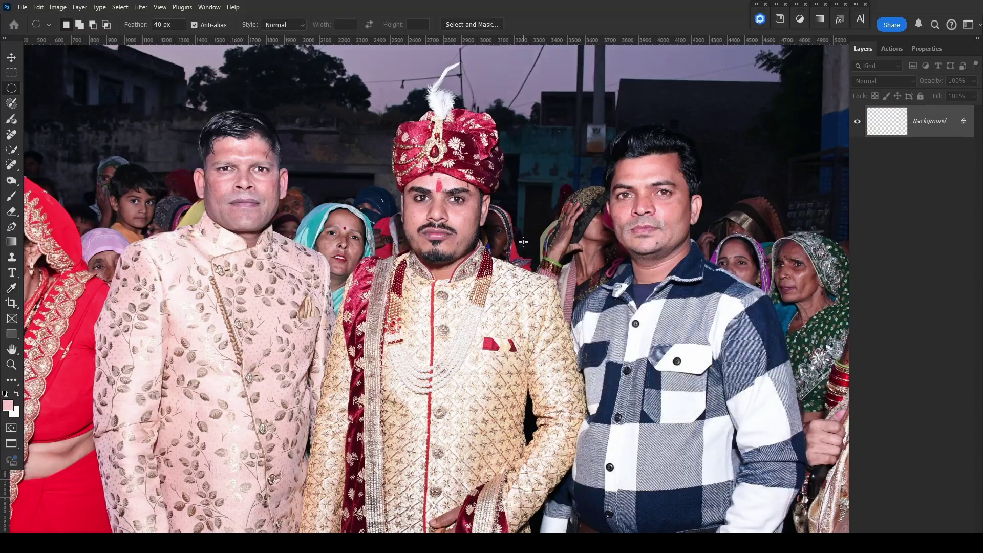
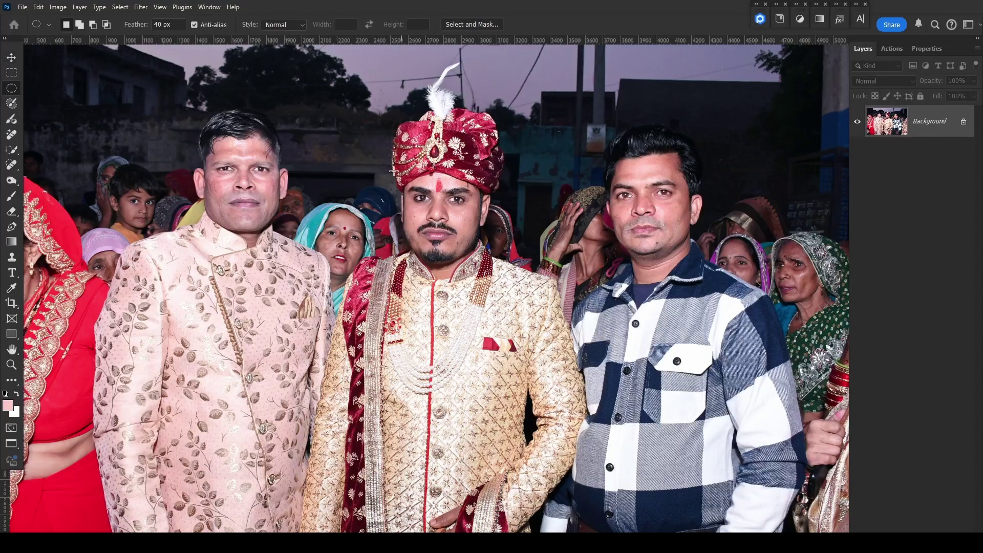
Select the faces of the groom and the man in the checked shirt, brighten them slightly with a Curves midtone point, and deselect
{"action": "left_click_drag", "start_coordinate": [394, 171], "coordinate": [486, 279]}
{"action": "left_click_drag", "start_coordinate": [420, 172], "coordinate": [459, 224]}
{"action": "left_click_drag", "start_coordinate": [597, 133], "coordinate": [704, 291]}
{"action": "left_click_drag", "start_coordinate": [632, 167], "coordinate": [638, 233]}
{"action": "key", "text": "ctrl+m"}
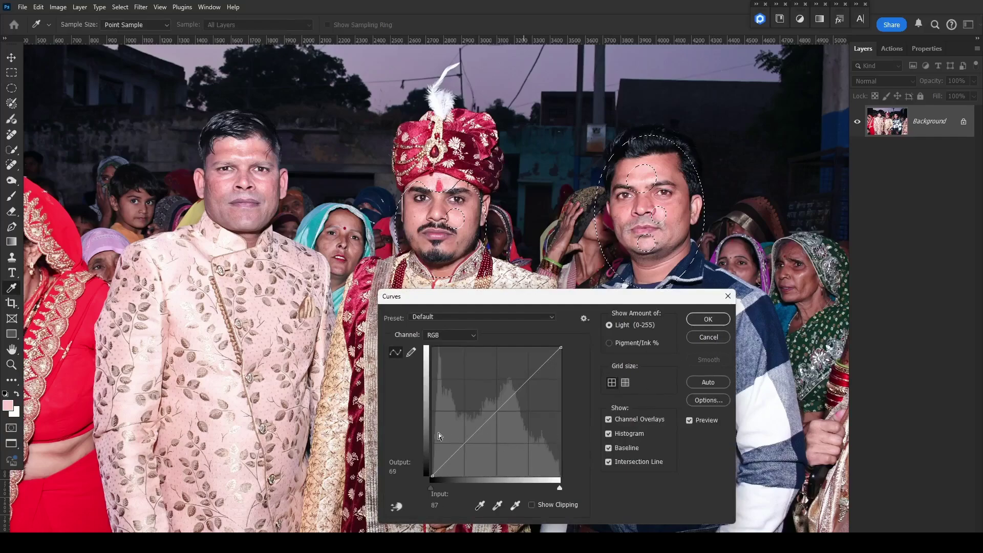
{"action": "left_click_drag", "start_coordinate": [495, 414], "coordinate": [494, 407]}
{"action": "left_click", "coordinate": [708, 320]}
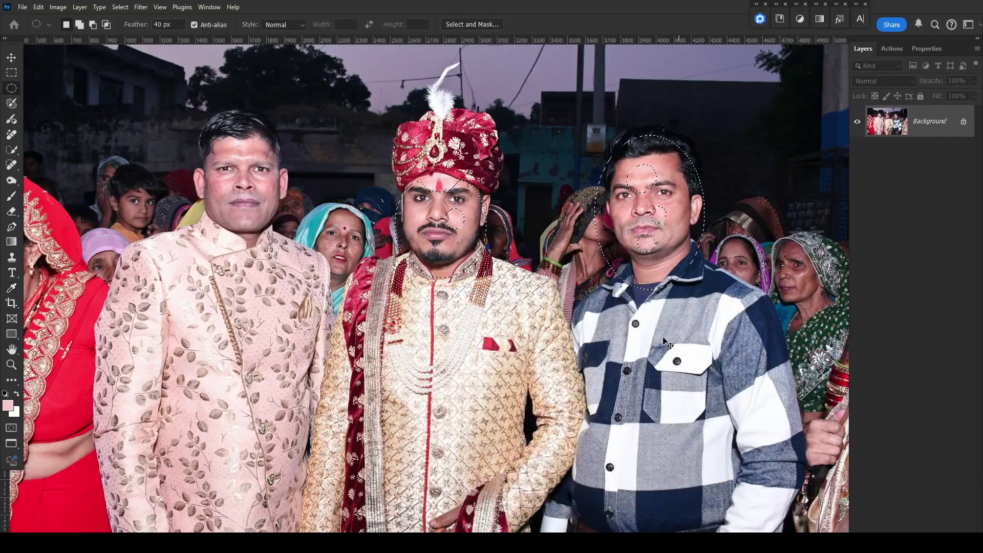
{"action": "key", "text": "ctrl+d"}
Compare the edited photo of the groom between two men with its original state
{"action": "key", "text": "ctrl+z"}
{"action": "key", "text": "ctrl+z"}
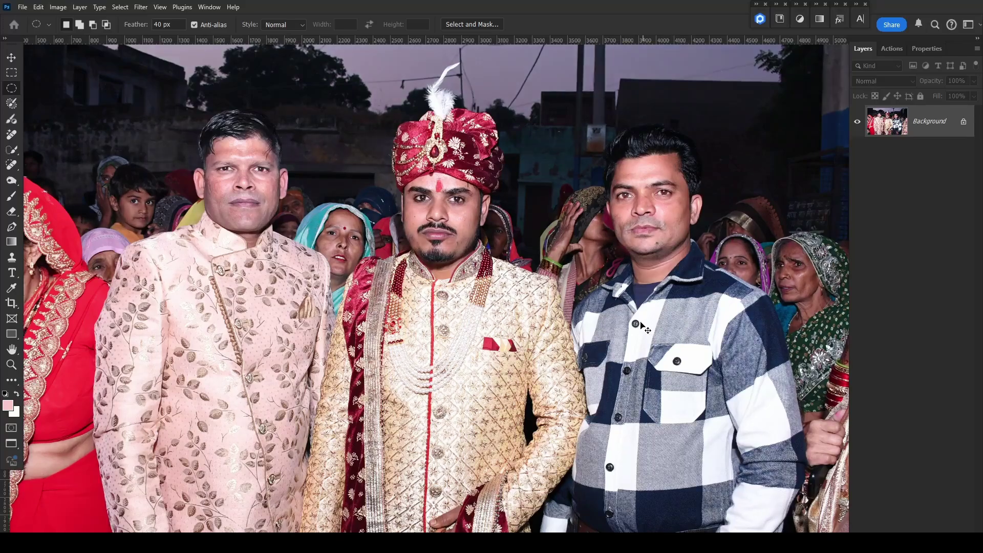
{"action": "key", "text": "ctrl+z"}
{"action": "key", "text": "ctrl+z"}
{"action": "key", "text": "ctrl+z"}
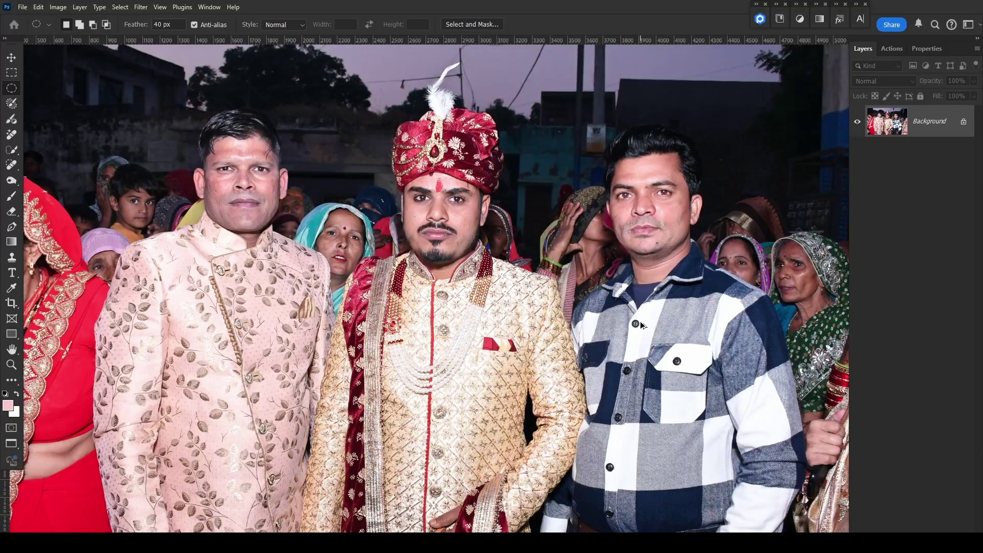
Switch to the portrait photo of the groom beside the seated woman in red, lift its dark tones and load its highlights selection
{"action": "key", "text": "alt+i"}
{"action": "key", "text": "a"}
{"action": "key", "text": "s"}
{"action": "key", "text": "ctrl+Tab"}
{"action": "key", "text": "ctrl+Tab"}
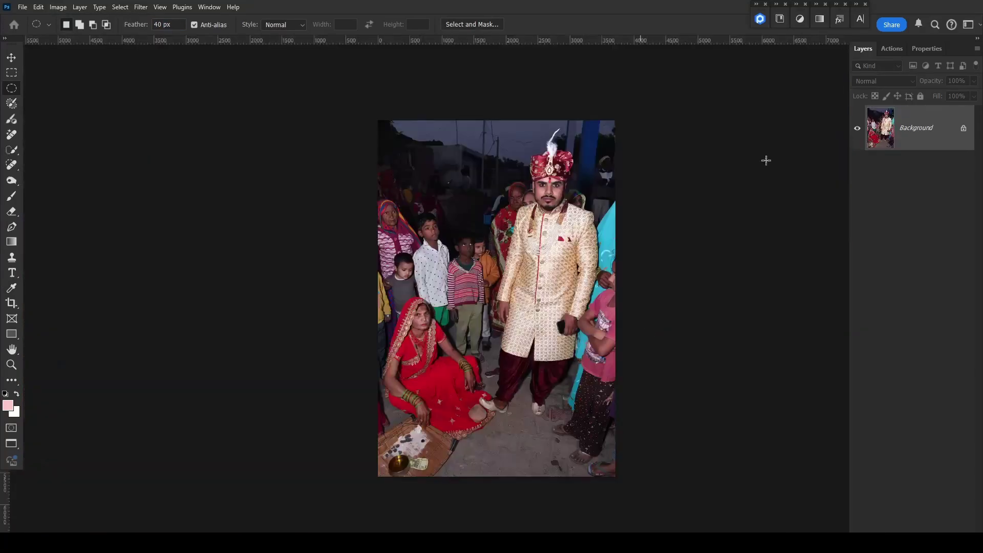
{"action": "scroll", "coordinate": [472, 319], "scroll_direction": "up", "scroll_amount": 2}
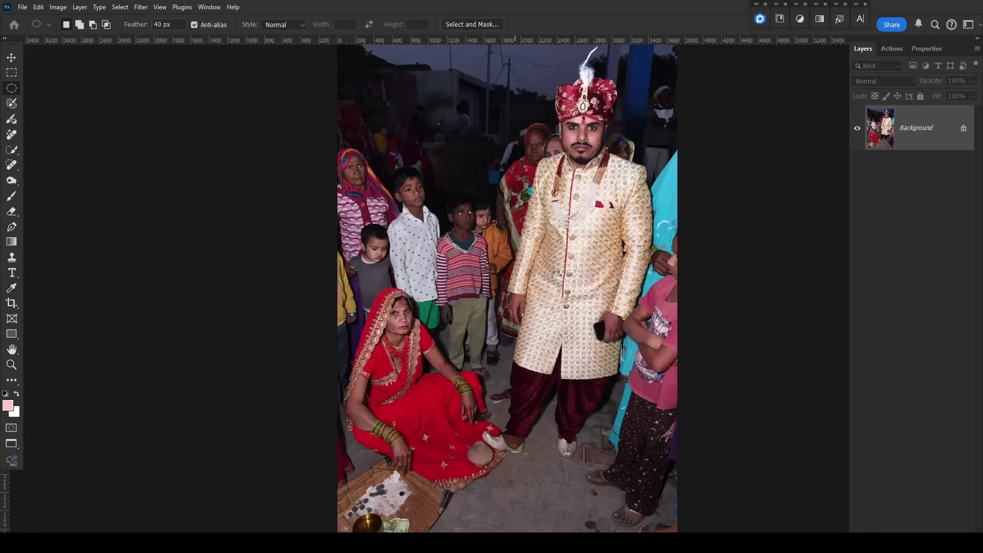
{"action": "key", "text": "F2"}
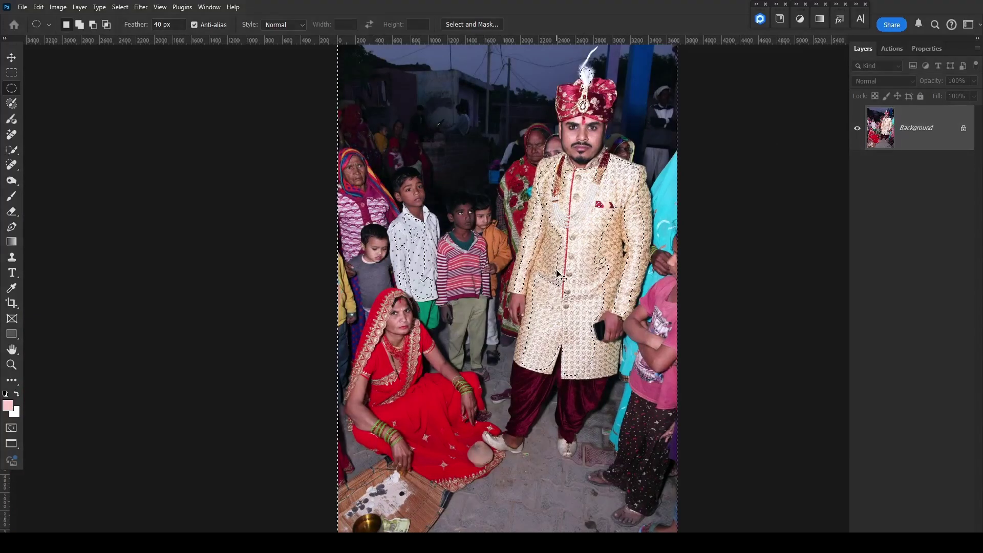
{"action": "scroll", "coordinate": [646, 180], "scroll_direction": "up", "scroll_amount": 1}
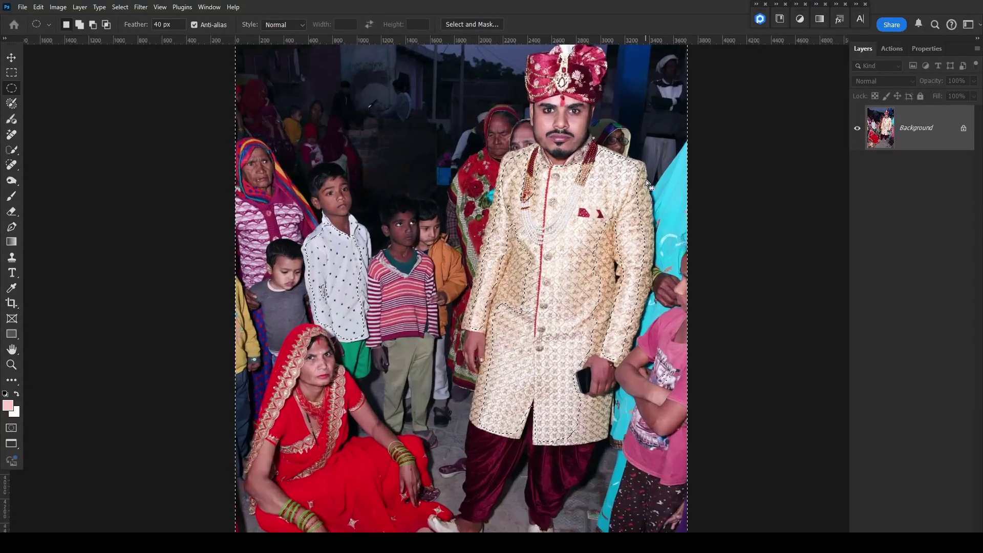
Brighten the selected areas of the portrait using a Curves point with input 123 and output 134
{"action": "key", "text": "ctrl+m"}
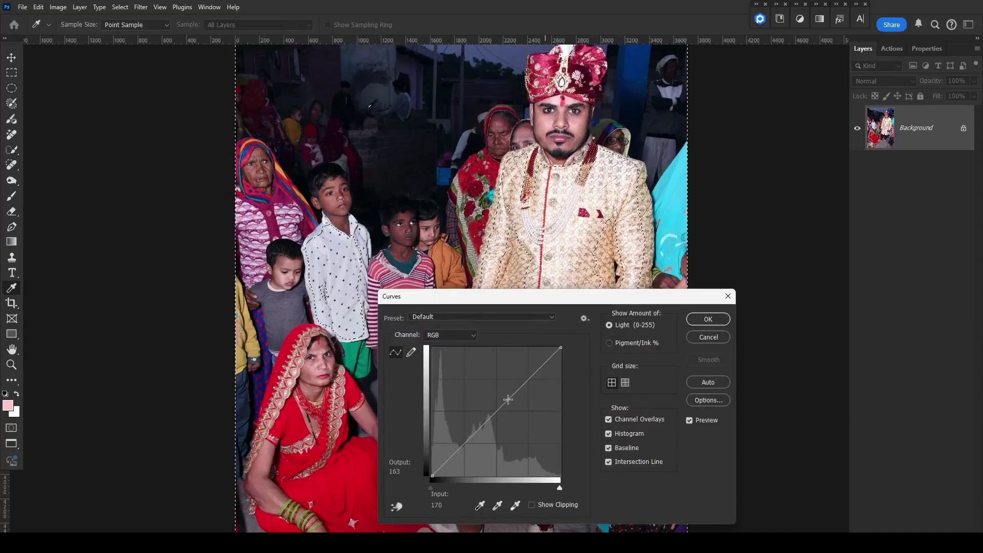
{"action": "left_click", "coordinate": [495, 408]}
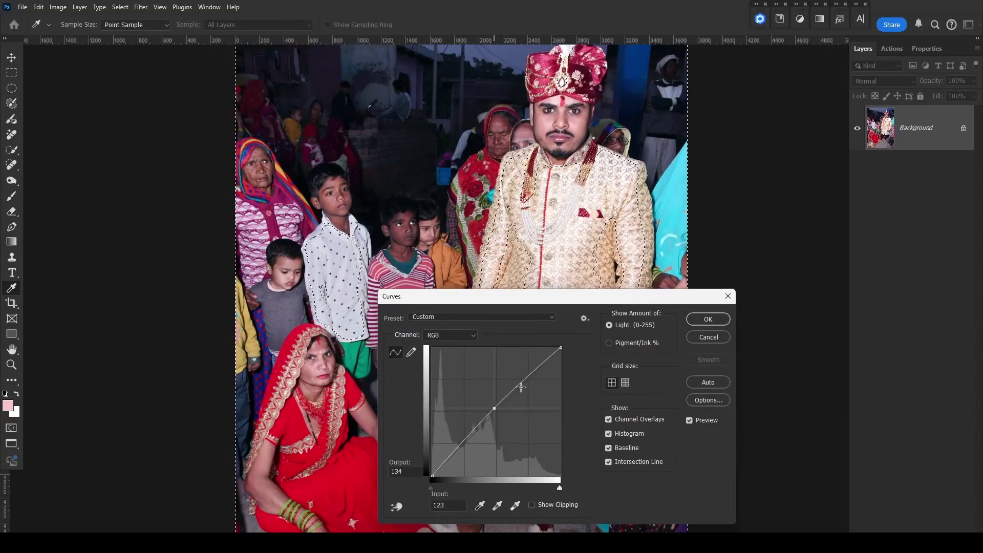
{"action": "left_click", "coordinate": [711, 322]}
{"action": "key", "text": "m"}
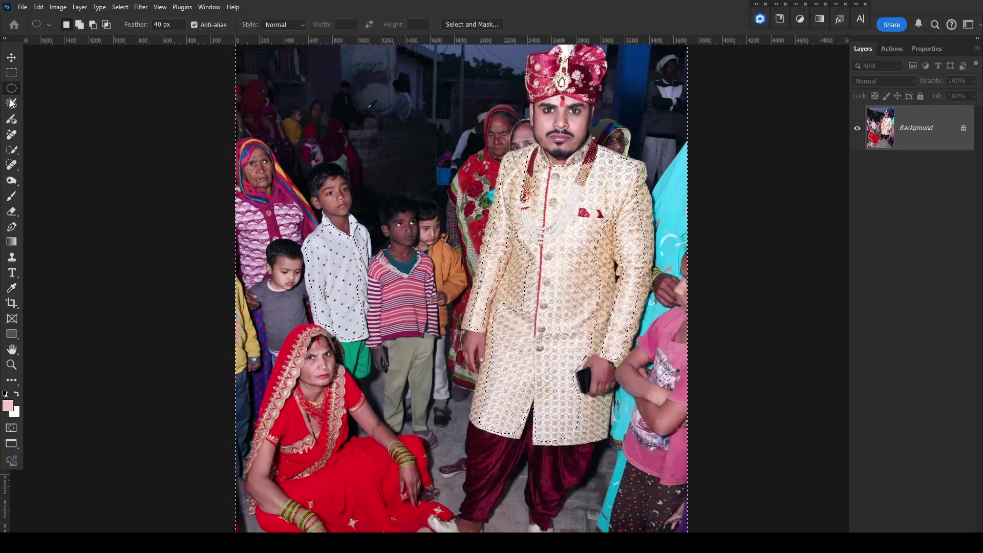
Subtract part of the groom's face from the selection, set Levels to midtone 1.04 and white input 237, and deselect
{"action": "key", "text": "alt"}
{"action": "left_click_drag", "start_coordinate": [569, 118], "coordinate": [556, 136]}
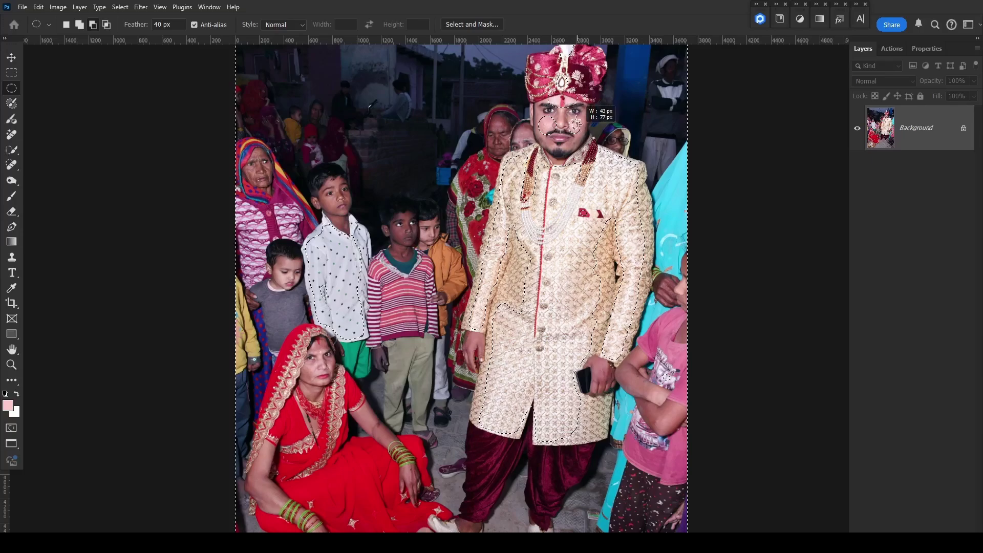
{"action": "key", "text": "ctrl+l"}
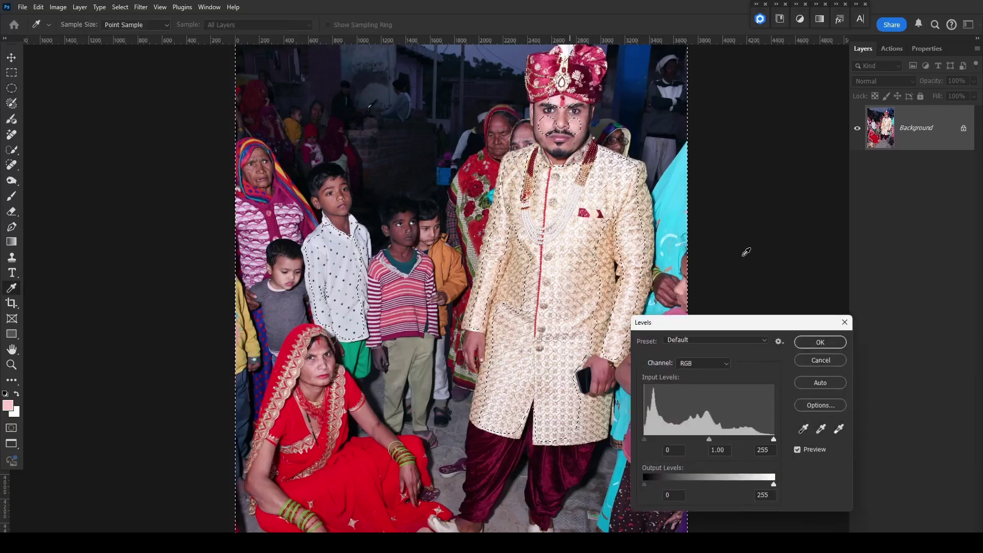
{"action": "left_click_drag", "start_coordinate": [774, 439], "coordinate": [765, 441]}
{"action": "left_click_drag", "start_coordinate": [704, 439], "coordinate": [702, 441]}
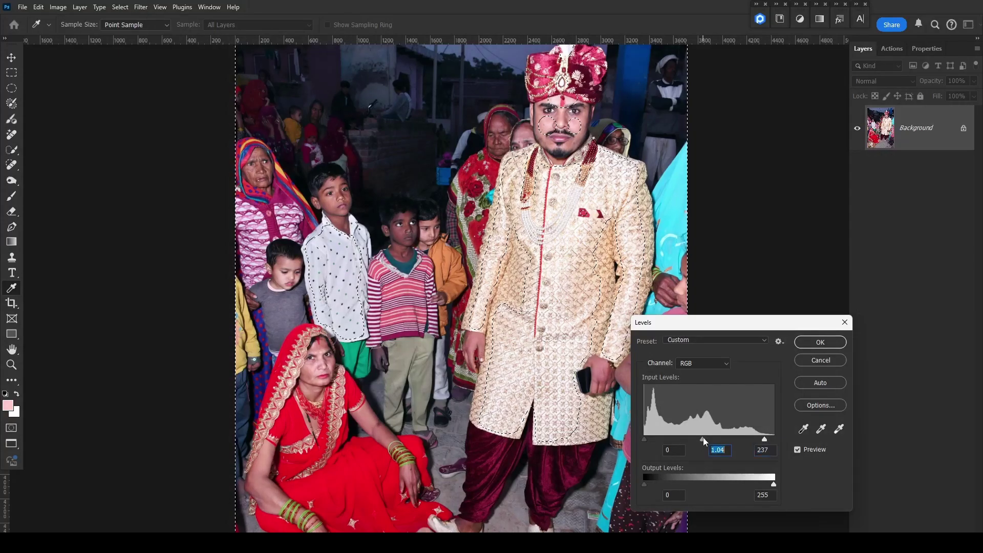
{"action": "left_click", "coordinate": [820, 342]}
{"action": "key", "text": "m"}
{"action": "key", "text": "ctrl+d"}
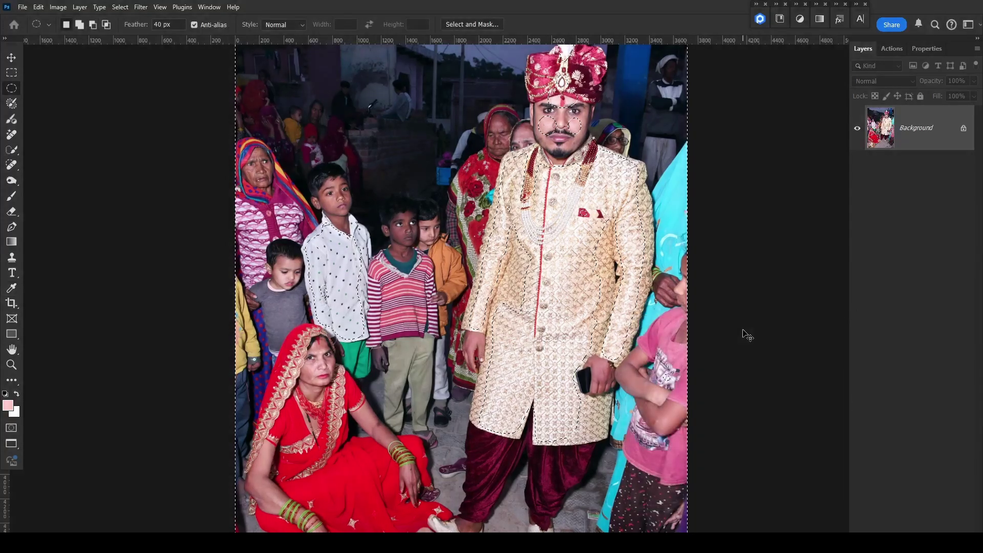
{"action": "key", "text": "alt+i"}
{"action": "key", "text": "j"}
{"action": "key", "text": "s"}
{"action": "key", "text": "Escape"}
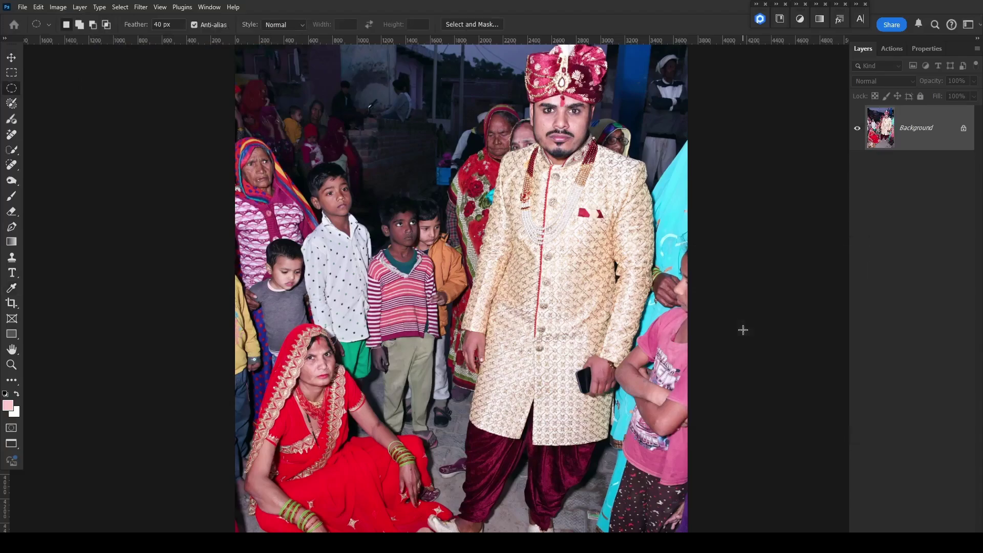
Compare the edited portrait of the groom and the seated woman with its original state
{"action": "key", "text": "ctrl+z"}
{"action": "key", "text": "ctrl+shift+z"}
{"action": "key", "text": "ctrl+z"}
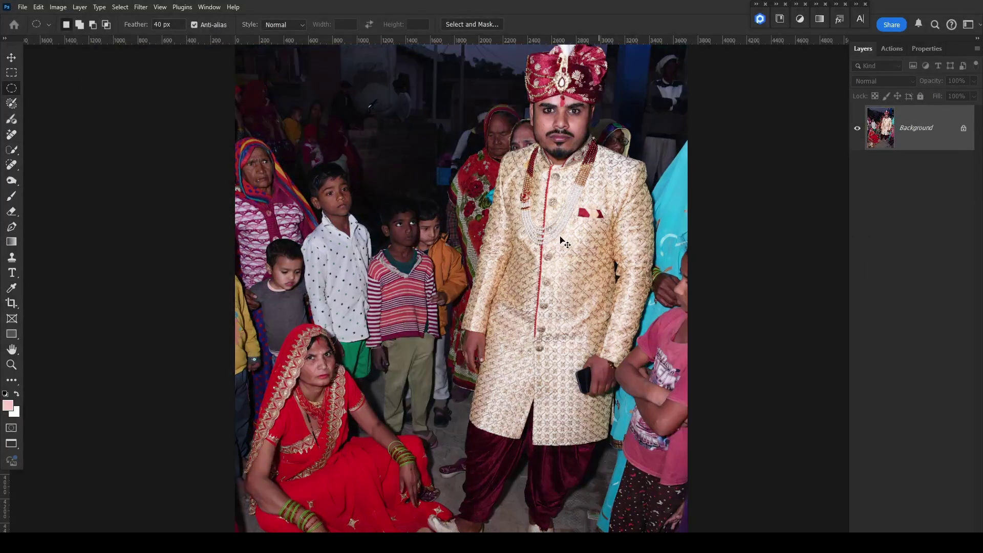
{"action": "key", "text": "ctrl+shift+z"}
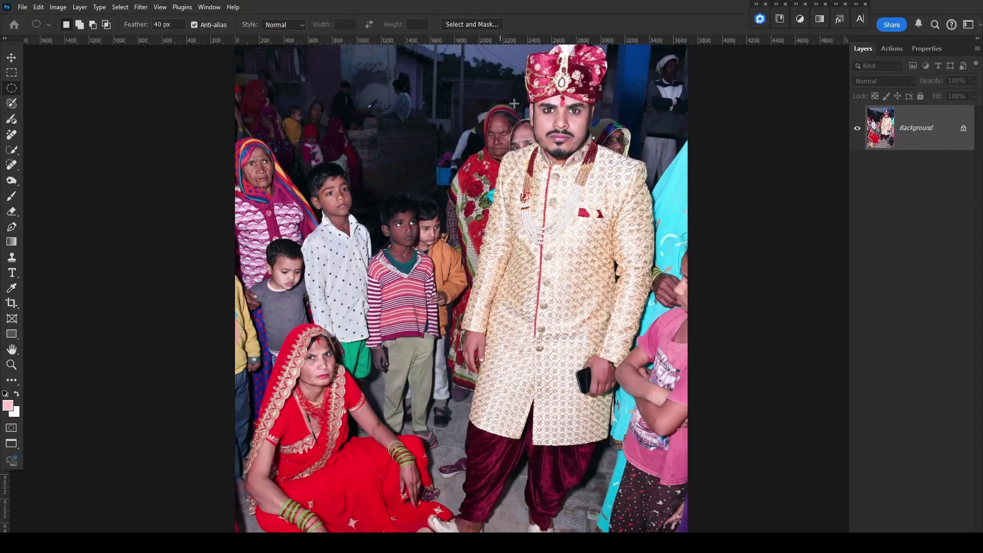
Select the groom's face with a feathered ellipse, deepen its shadows slightly with Levels, and deselect
{"action": "left_click_drag", "start_coordinate": [539, 96], "coordinate": [590, 139]}
{"action": "key", "text": "ctrl+l"}
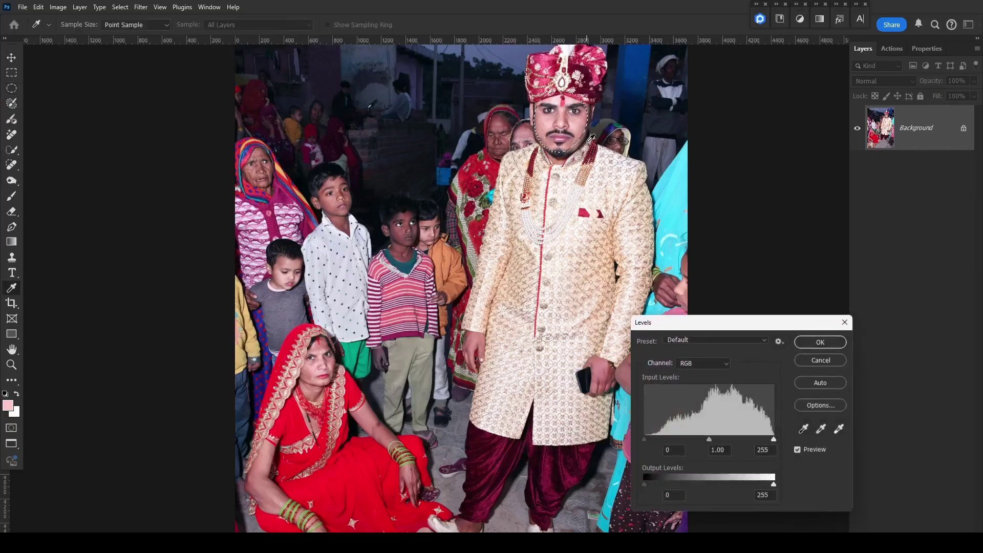
{"action": "left_click_drag", "start_coordinate": [648, 438], "coordinate": [649, 438]}
{"action": "left_click", "coordinate": [819, 342]}
{"action": "left_click_drag", "start_coordinate": [598, 128], "coordinate": [734, 208]}
{"action": "scroll", "coordinate": [579, 122], "scroll_direction": "up", "scroll_amount": 5}
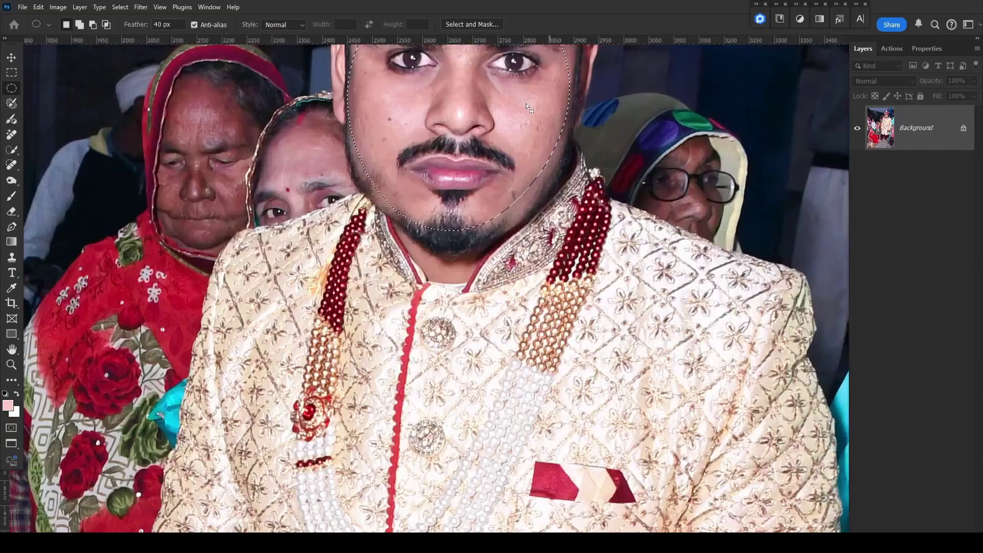
{"action": "left_click_drag", "start_coordinate": [451, 110], "coordinate": [481, 353]}
{"action": "scroll", "coordinate": [481, 353], "scroll_direction": "up", "scroll_amount": 1}
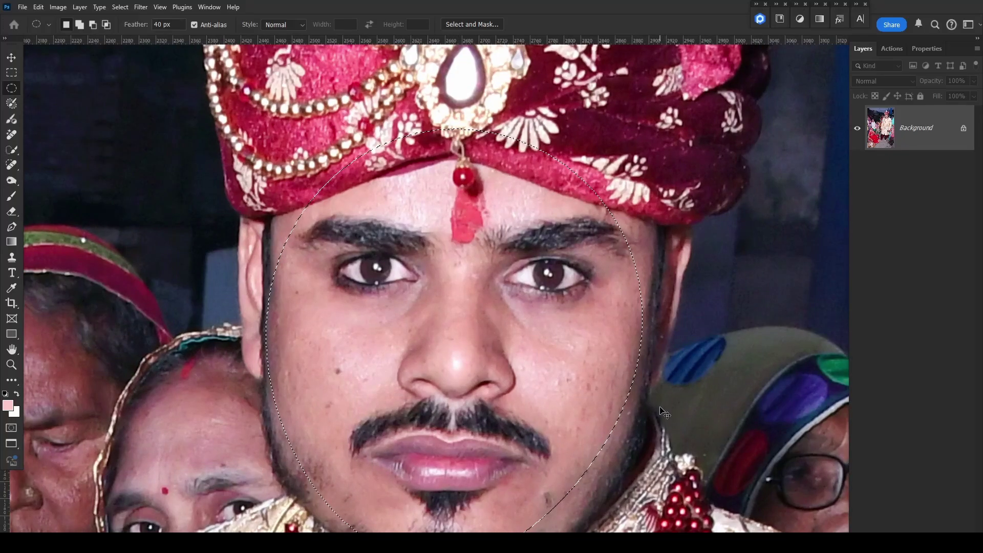
{"action": "key", "text": "ctrl+l"}
{"action": "key", "text": "ctrl+d"}
{"action": "scroll", "coordinate": [661, 407], "scroll_direction": "down", "scroll_amount": 4}
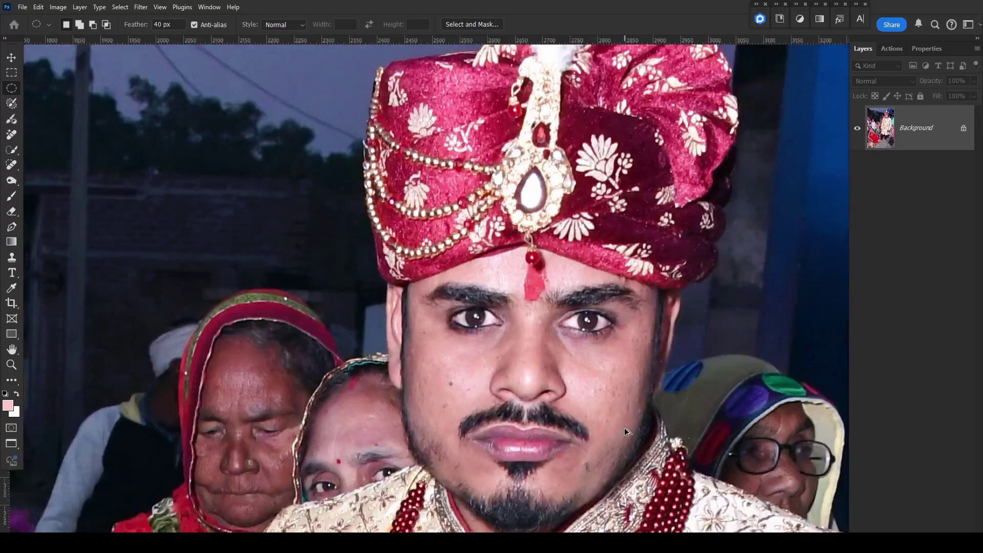
Fit the portrait of the groom and the seated woman on screen, save it, and close it
{"action": "right_click", "coordinate": [483, 295]}
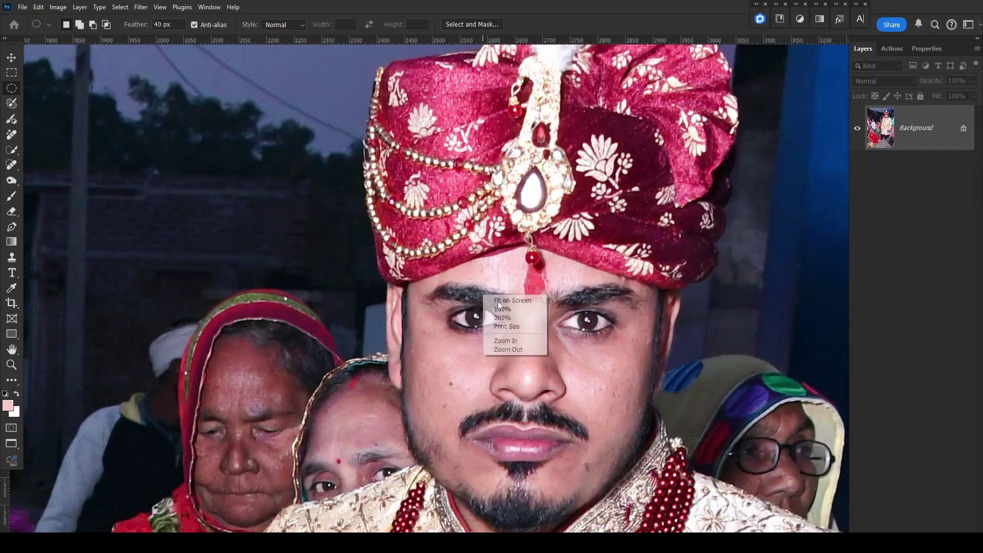
{"action": "left_click", "coordinate": [519, 302]}
{"action": "key", "text": "ctrl+s"}
{"action": "key", "text": "Return"}
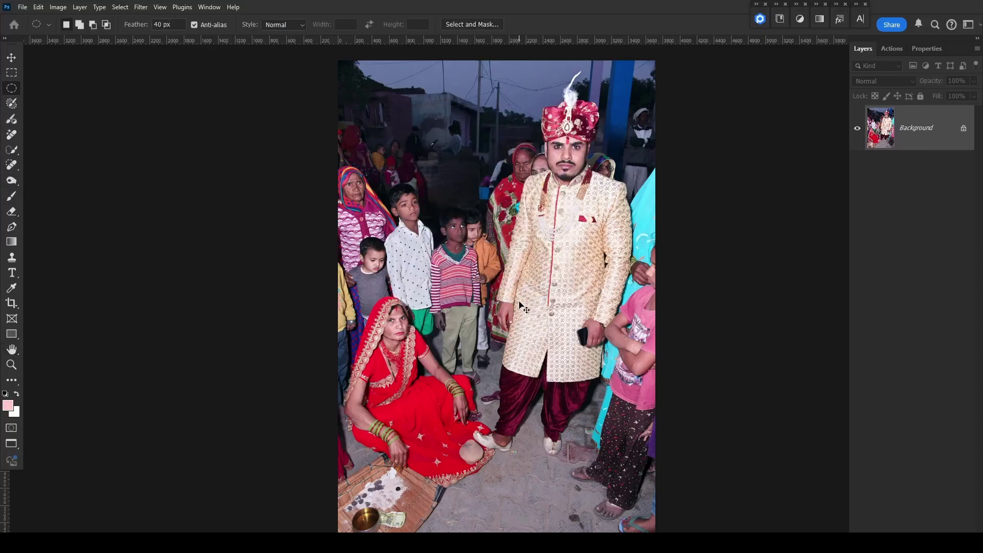
{"action": "key", "text": "ctrl+w"}
Select the woman's face in the close-up of the couple, raise the Levels black point, and deselect
{"action": "scroll", "coordinate": [494, 386], "scroll_direction": "down", "scroll_amount": 5}
{"action": "scroll", "coordinate": [508, 260], "scroll_direction": "up", "scroll_amount": 1}
{"action": "scroll", "coordinate": [509, 261], "scroll_direction": "up", "scroll_amount": 4}
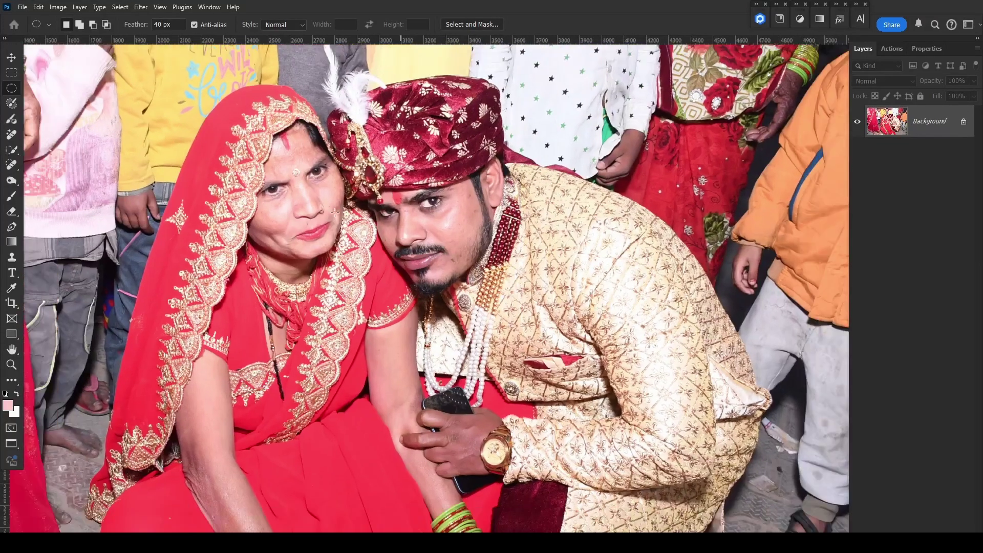
{"action": "scroll", "coordinate": [335, 212], "scroll_direction": "up", "scroll_amount": 3}
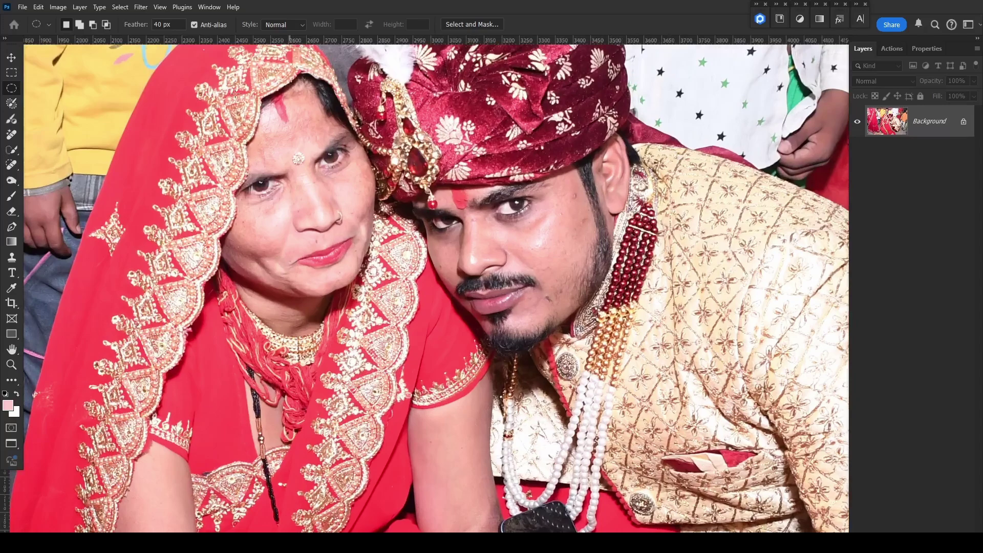
{"action": "left_click_drag", "start_coordinate": [234, 73], "coordinate": [384, 307]}
{"action": "key", "text": "ctrl+l"}
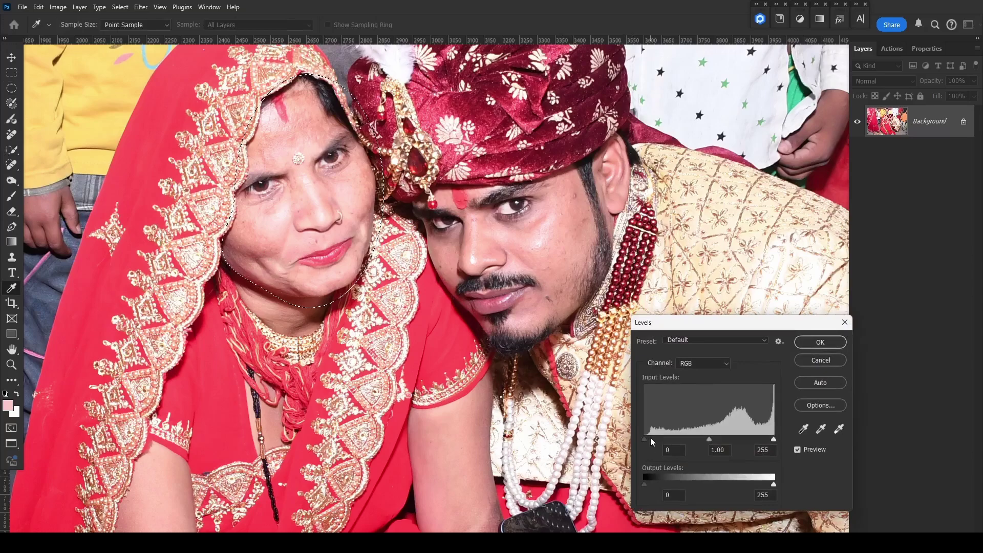
{"action": "left_click_drag", "start_coordinate": [645, 440], "coordinate": [651, 440]}
{"action": "left_click", "coordinate": [835, 347]}
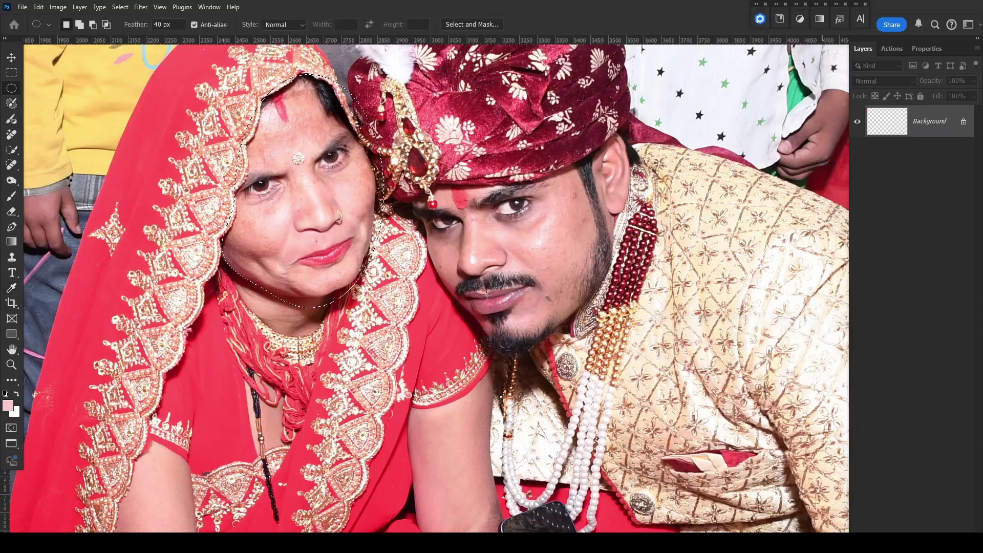
{"action": "key", "text": "ctrl+d"}
Select the woman's cheeks and nose, darken them with a Curves point at input 136 and output 121, and deselect
{"action": "left_click_drag", "start_coordinate": [281, 169], "coordinate": [365, 272]}
{"action": "left_click_drag", "start_coordinate": [244, 209], "coordinate": [306, 250]}
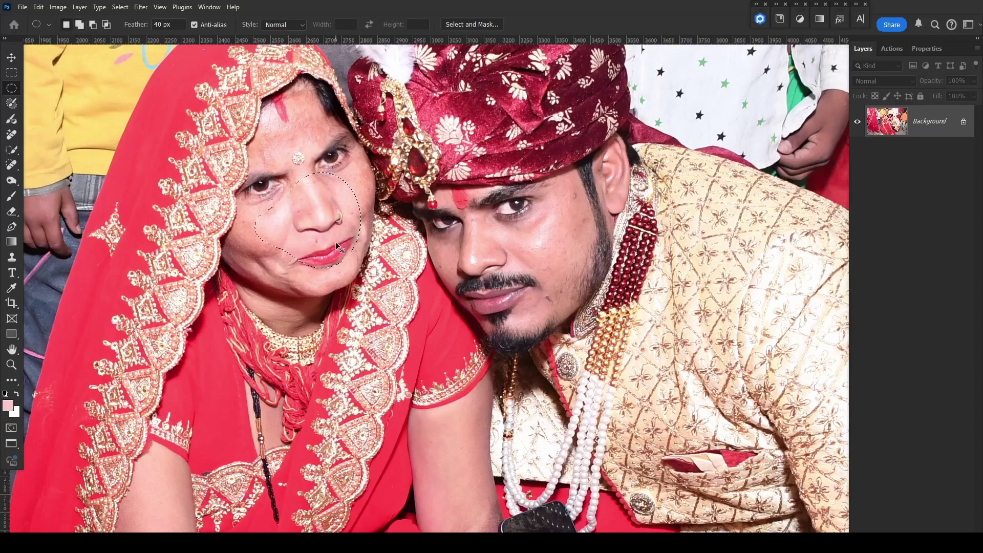
{"action": "key", "text": "ctrl+m"}
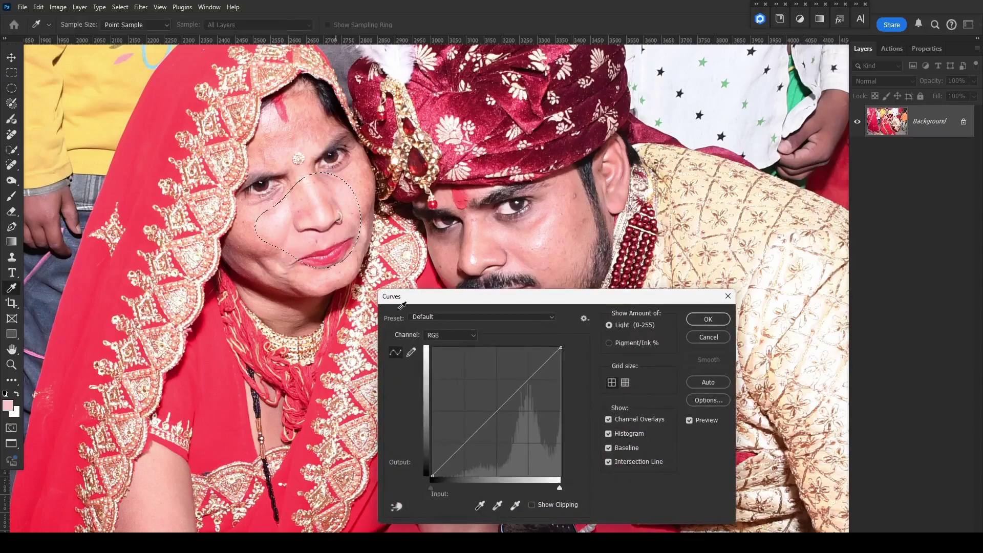
{"action": "left_click", "coordinate": [501, 414]}
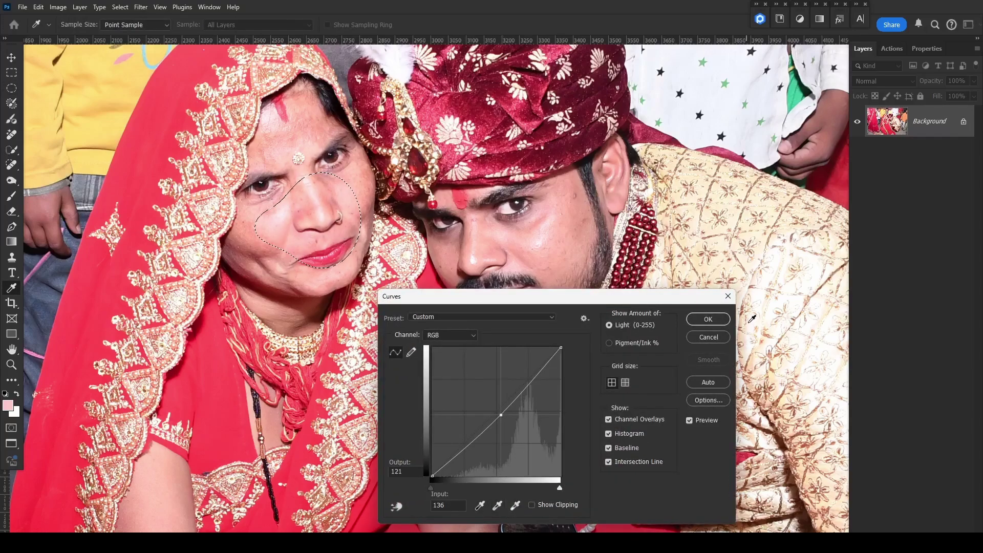
{"action": "left_click", "coordinate": [709, 319]}
{"action": "key", "text": "ctrl+d"}
{"action": "key", "text": "ctrl+plus"}
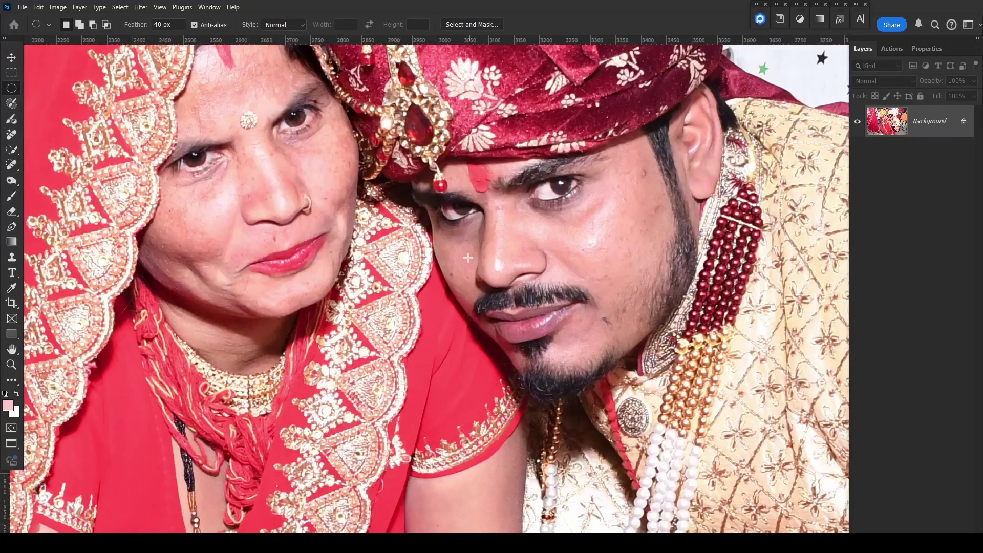
Apply Shadows/Highlights to the couple's photo with shadows at 0% and highlights at 2%
{"action": "scroll", "coordinate": [610, 225], "scroll_direction": "up", "scroll_amount": 3}
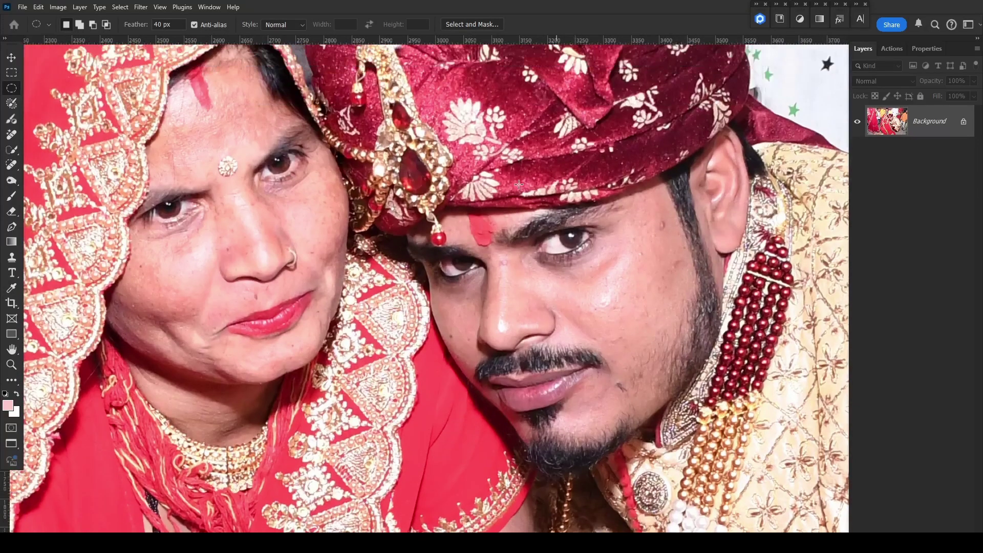
{"action": "key", "text": "alt+i"}
{"action": "key", "text": "j"}
{"action": "key", "text": "w"}
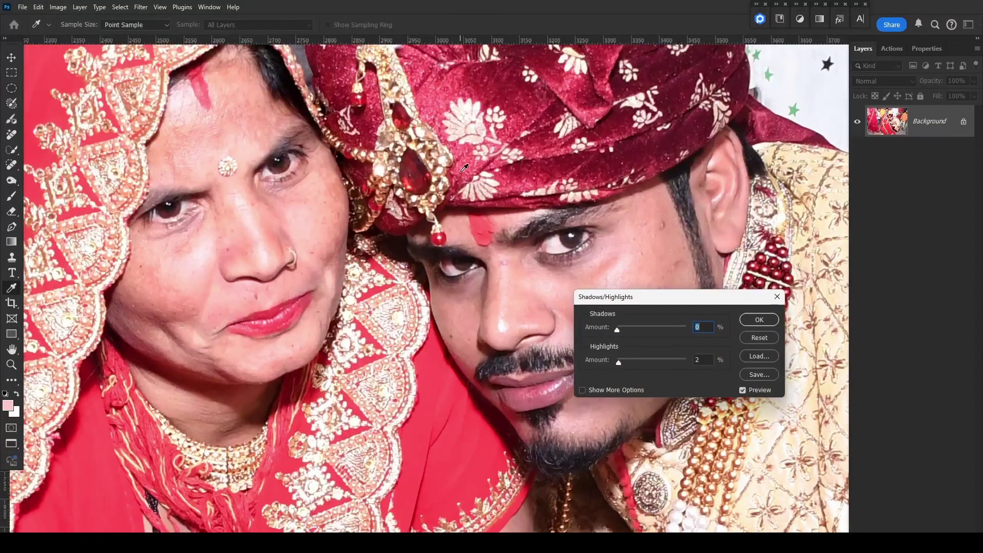
{"action": "key", "text": "Return"}
{"action": "key", "text": "ctrl+minus"}
{"action": "key", "text": "ctrl+minus"}
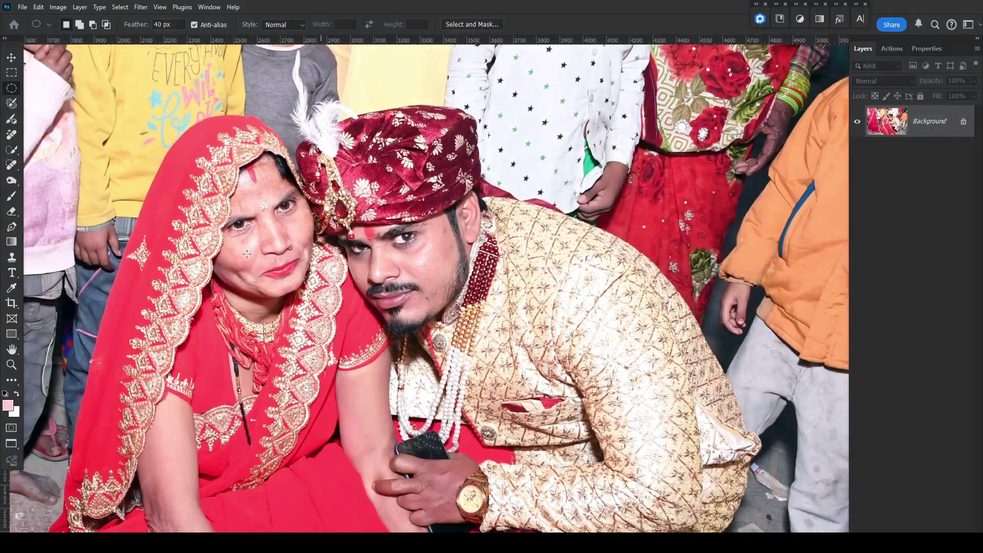
Check the couple's faces, finish this photo, and move on to the groom beside the woman with her arm raised
{"action": "key", "text": "ctrl+plus"}
{"action": "left_click_drag", "start_coordinate": [224, 227], "coordinate": [270, 248]}
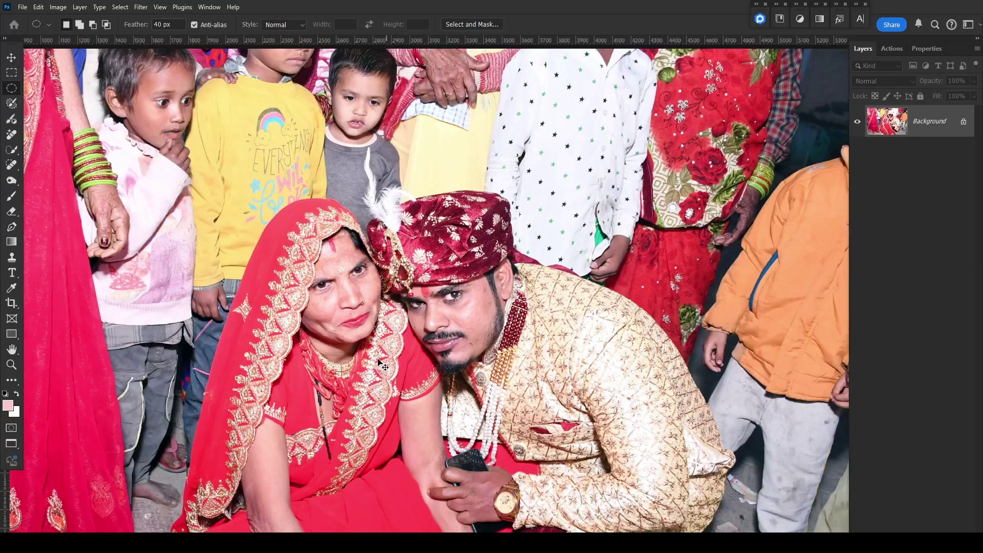
{"action": "scroll", "coordinate": [389, 367], "scroll_direction": "down", "scroll_amount": 2}
{"action": "scroll", "coordinate": [377, 359], "scroll_direction": "up", "scroll_amount": 2}
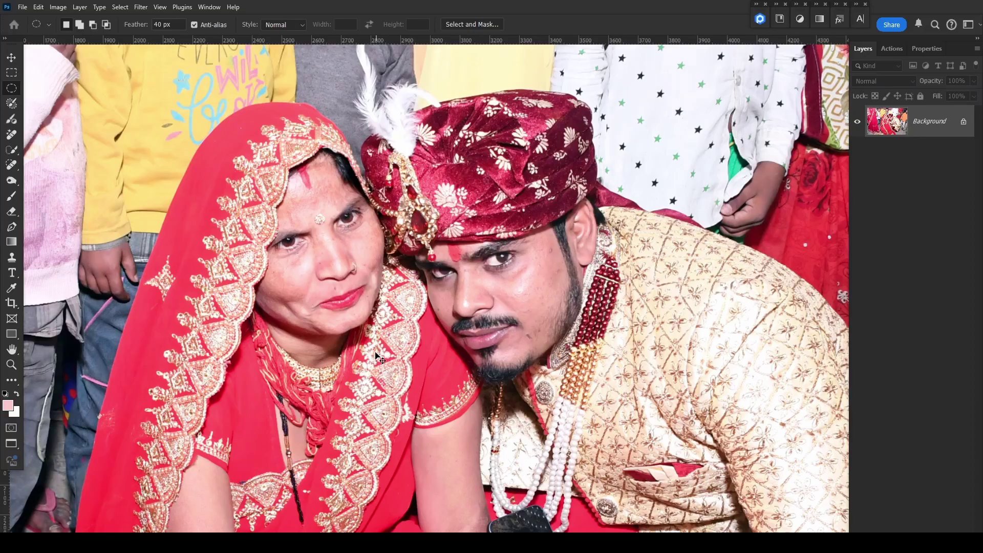
{"action": "key", "text": "ctrl+F2"}
{"action": "key", "text": "Return"}
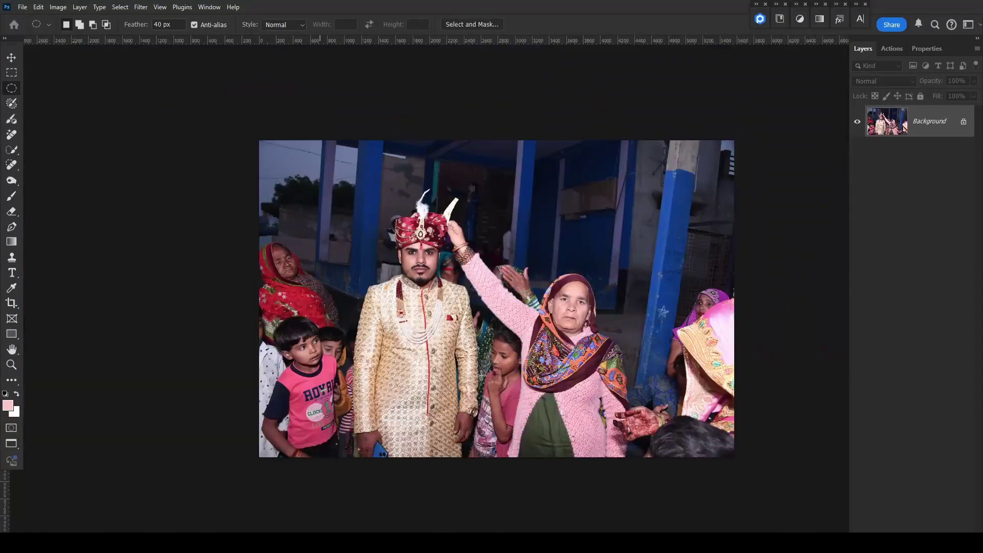
Outline the faces of the woman with the raised arm and the groom with feathered elliptical selections, and deselect
{"action": "scroll", "coordinate": [488, 314], "scroll_direction": "up", "scroll_amount": 3}
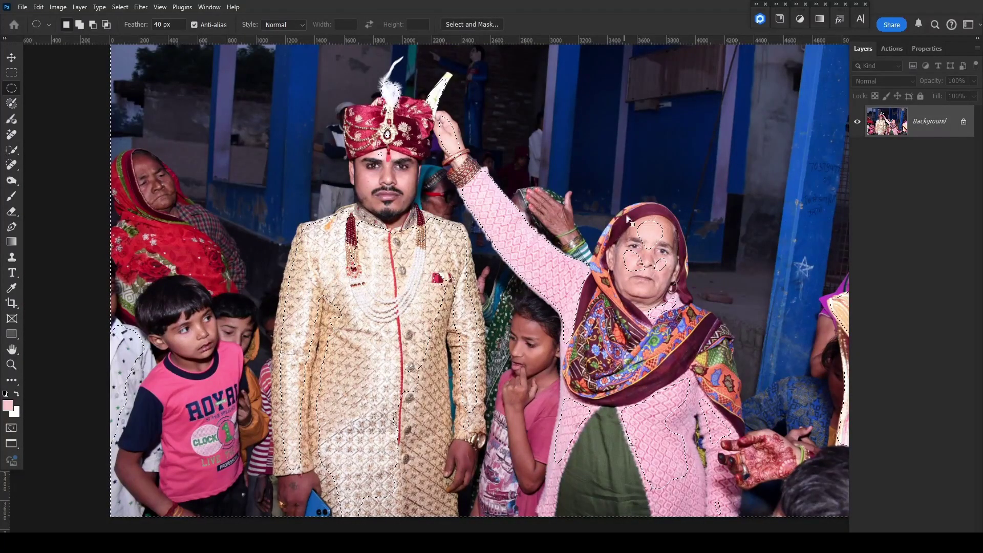
{"action": "left_click_drag", "start_coordinate": [627, 222], "coordinate": [725, 274]}
{"action": "left_click_drag", "start_coordinate": [359, 177], "coordinate": [404, 183]}
{"action": "left_click_drag", "start_coordinate": [374, 150], "coordinate": [400, 163]}
{"action": "left_click", "coordinate": [608, 255]}
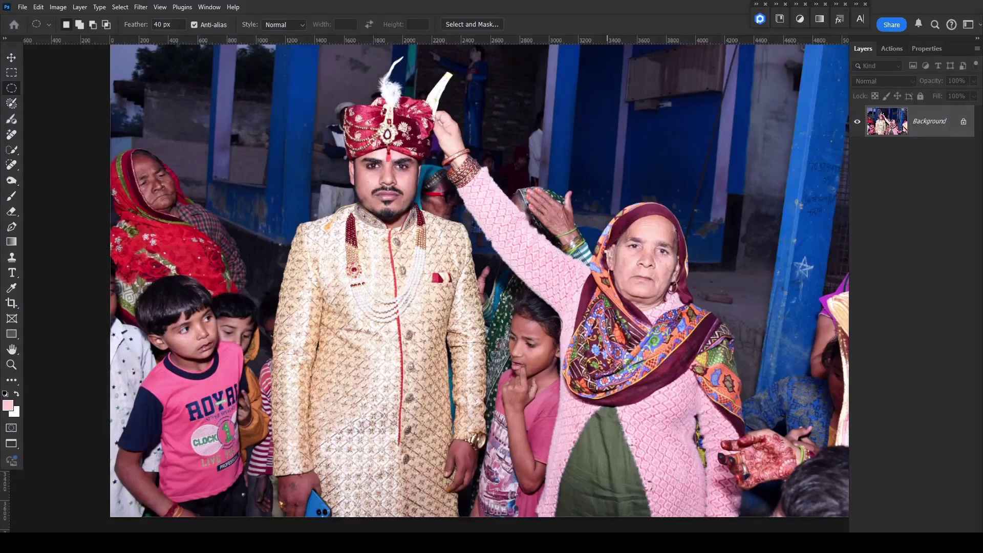
Compare the photo with its earlier states and save it as a JPEG at quality 12
{"action": "key", "text": "ctrl+z"}
{"action": "key", "text": "ctrl+z"}
{"action": "key", "text": "ctrl+z"}
{"action": "key", "text": "ctrl+z"}
{"action": "key", "text": "alt+i"}
{"action": "key", "text": "Escape"}
{"action": "key", "text": "alt+i"}
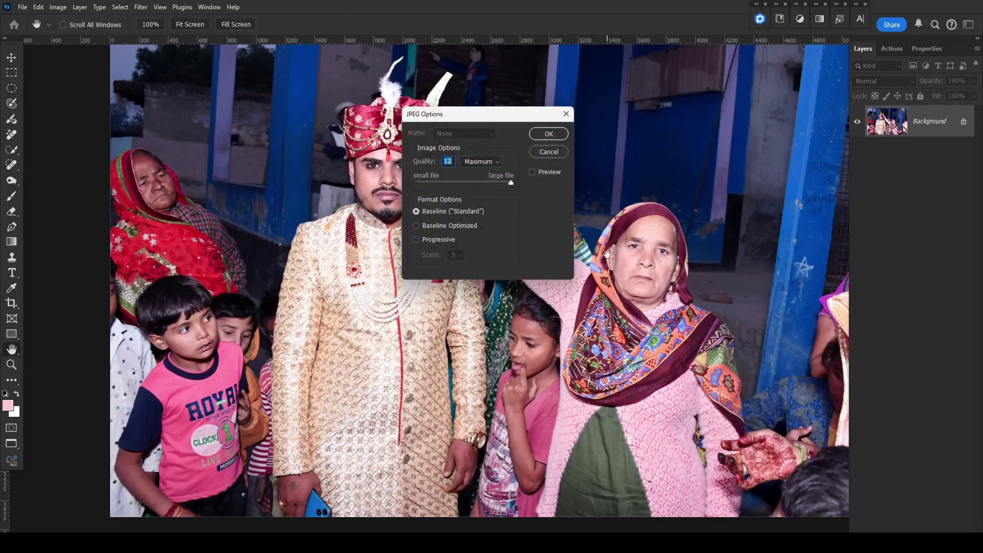
{"action": "key", "text": "Return"}
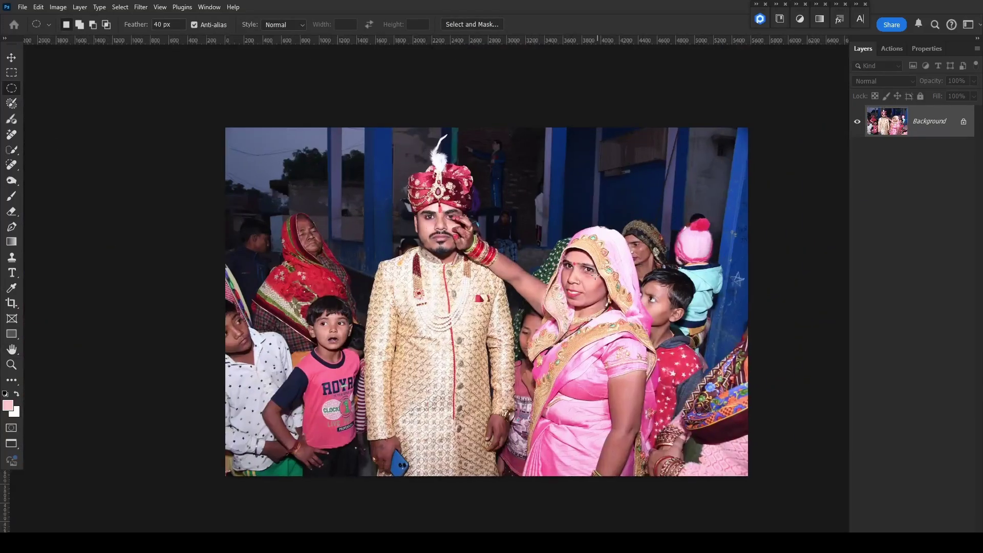
Select everything except the highlights in the photo with the woman in the pink sari, apply Auto Tone, and deselect
{"action": "scroll", "coordinate": [595, 275], "scroll_direction": "up", "scroll_amount": 4}
{"action": "key", "text": "ctrl+alt+2"}
{"action": "key", "text": "ctrl+shift+i"}
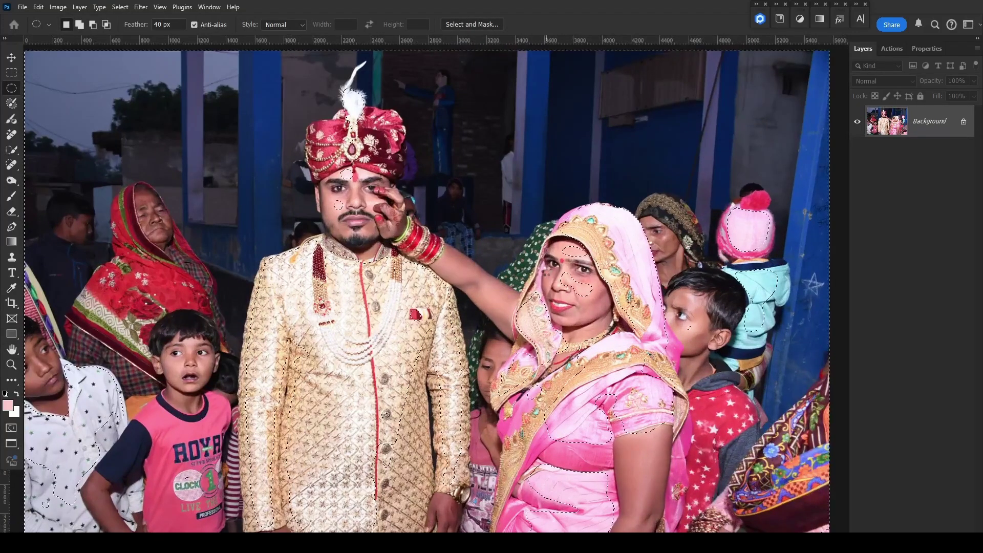
{"action": "key", "text": "ctrl+shift+l"}
{"action": "key", "text": "ctrl+d"}
{"action": "key", "text": "alt+i"}
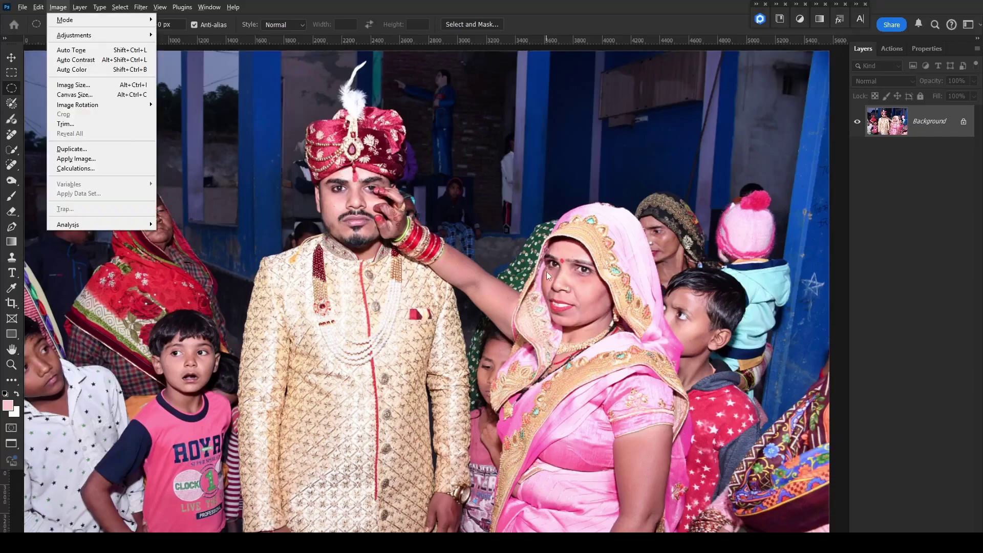
{"action": "key", "text": "j"}
{"action": "key", "text": "s"}
{"action": "key", "text": "Escape"}
{"action": "key", "text": "l"}
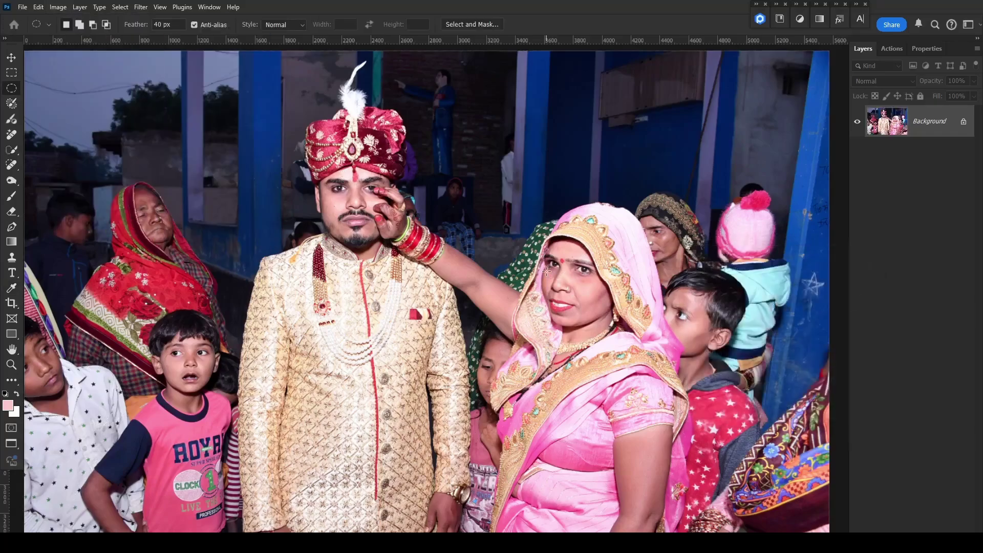
{"action": "key", "text": "alt+i"}
{"action": "key", "text": "j"}
{"action": "key", "text": "s"}
{"action": "key", "text": "Escape"}
Brighten the photo's darker areas with a Curves point at input 118 and output 133, compare before and after, and deselect
{"action": "key", "text": "ctrl+z"}
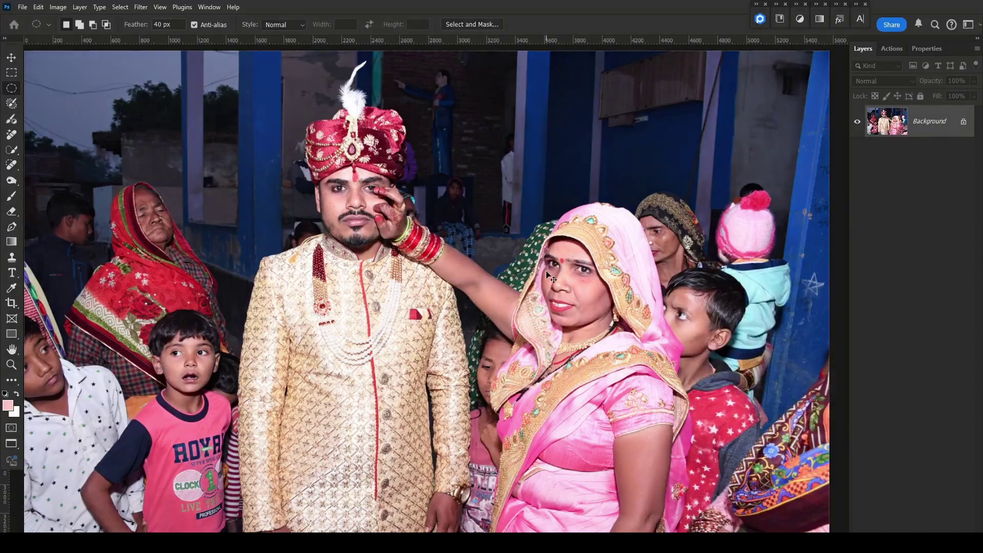
{"action": "key", "text": "ctrl+shift+z"}
{"action": "key", "text": "ctrl+alt+2"}
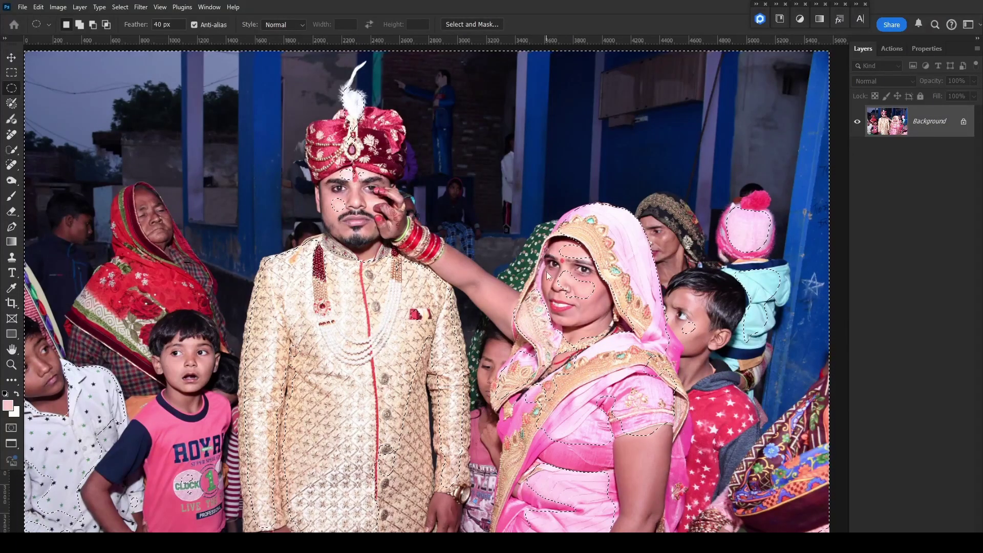
{"action": "key", "text": "ctrl+m"}
{"action": "left_click_drag", "start_coordinate": [492, 417], "coordinate": [491, 408]}
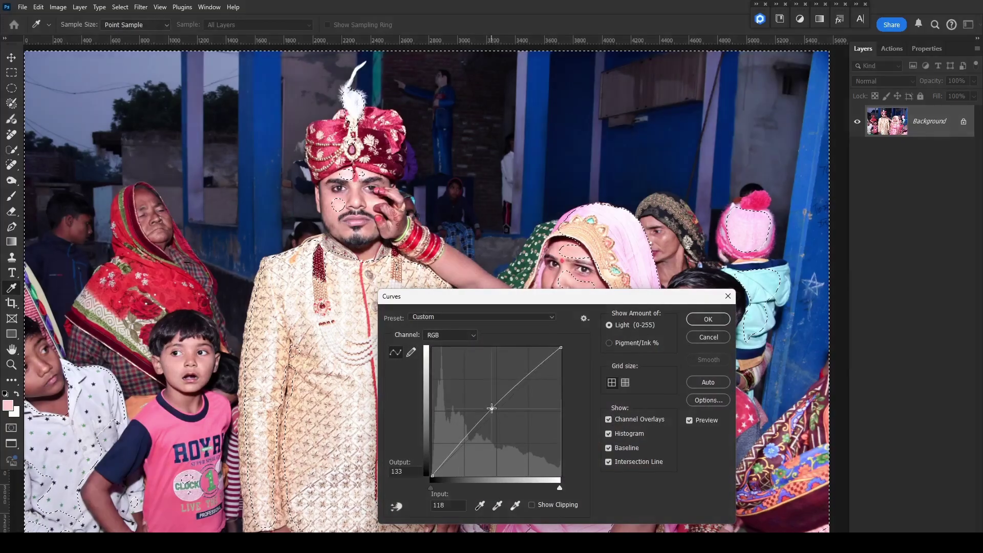
{"action": "left_click", "coordinate": [713, 323]}
{"action": "key", "text": "ctrl+z"}
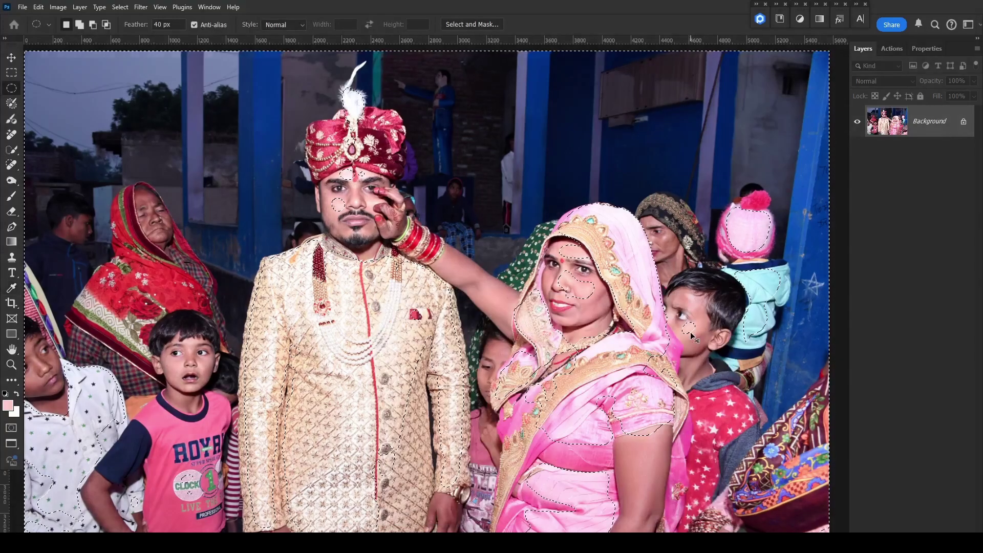
{"action": "key", "text": "ctrl+shift+z"}
{"action": "key", "text": "ctrl+d"}
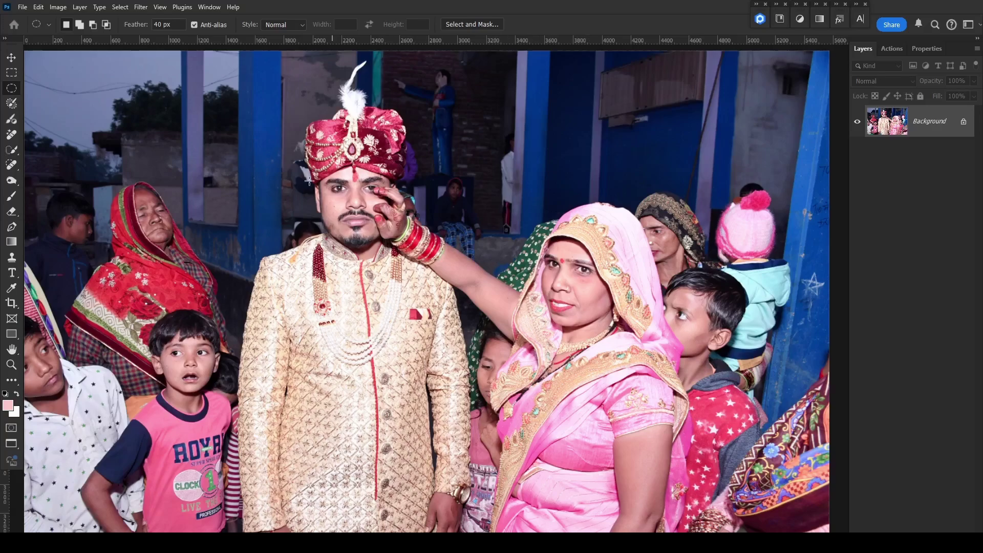
Outline the groom's face beside the woman in the pink sari with a feathered elliptical selection and adjust its midtones with Curves
{"action": "left_click_drag", "start_coordinate": [321, 161], "coordinate": [379, 233]}
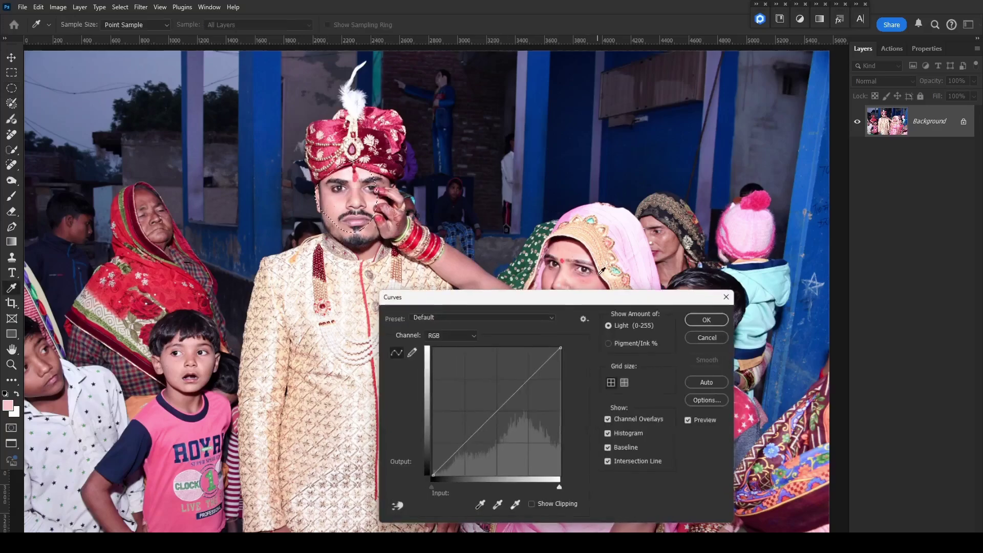
{"action": "key", "text": "ctrl+m"}
{"action": "left_click_drag", "start_coordinate": [493, 408], "coordinate": [499, 412]}
{"action": "left_click", "coordinate": [696, 321]}
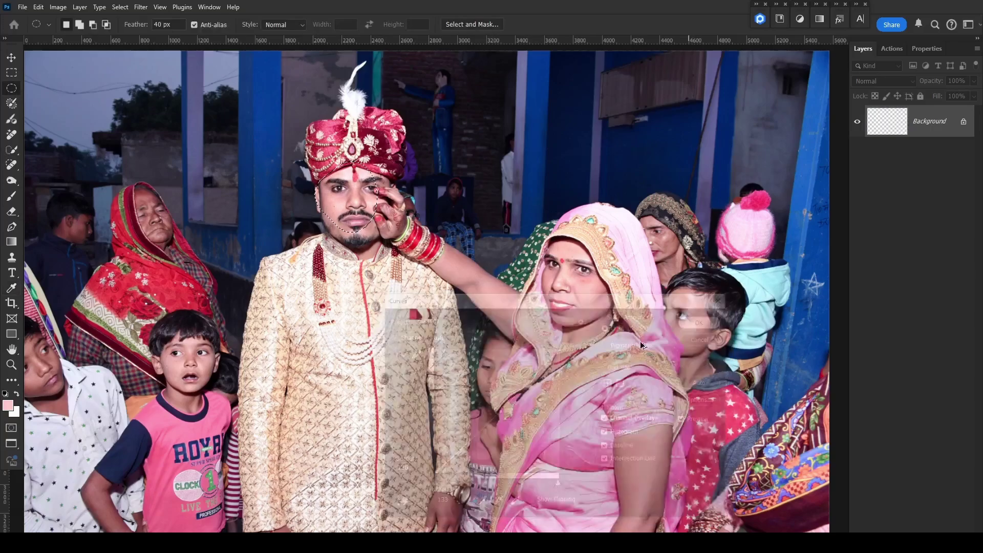
Save the photo as a JPEG at quality 12 and close it
{"action": "key", "text": "ctrl+s"}
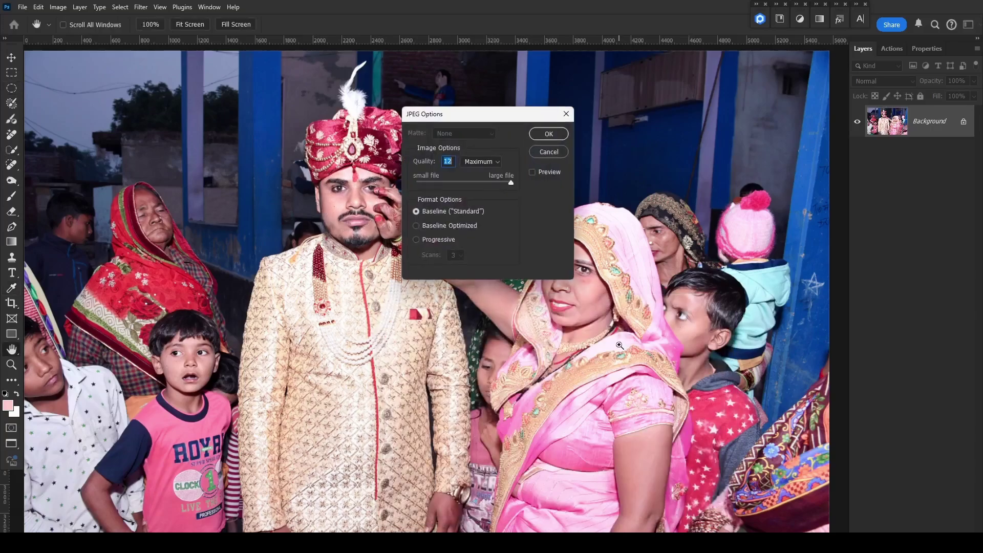
{"action": "key", "text": "Return"}
{"action": "key", "text": "ctrl+w"}
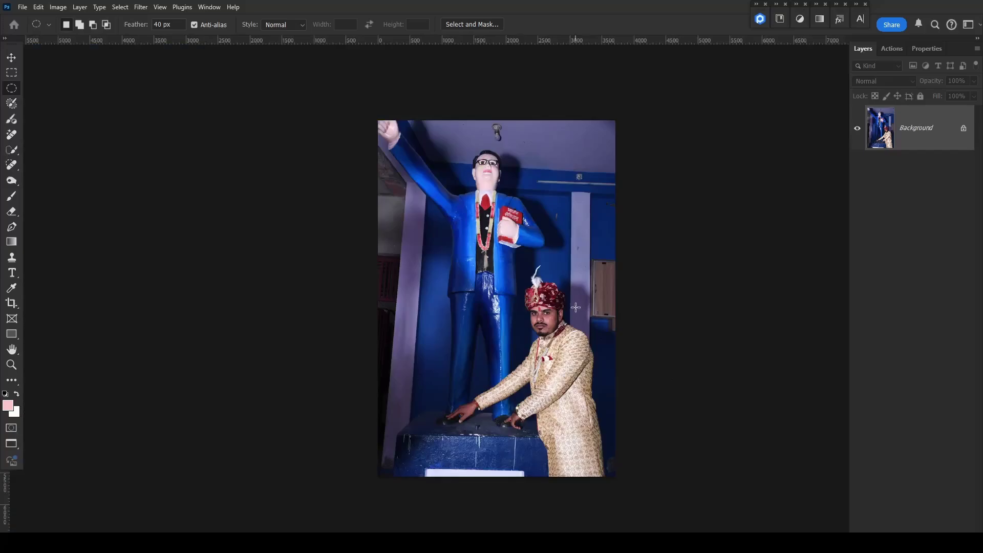
Select everything except the highlights in the statue photo, brighten it with a Curves point at input 126 and output 136, and deselect
{"action": "key", "text": "ctrl+0"}
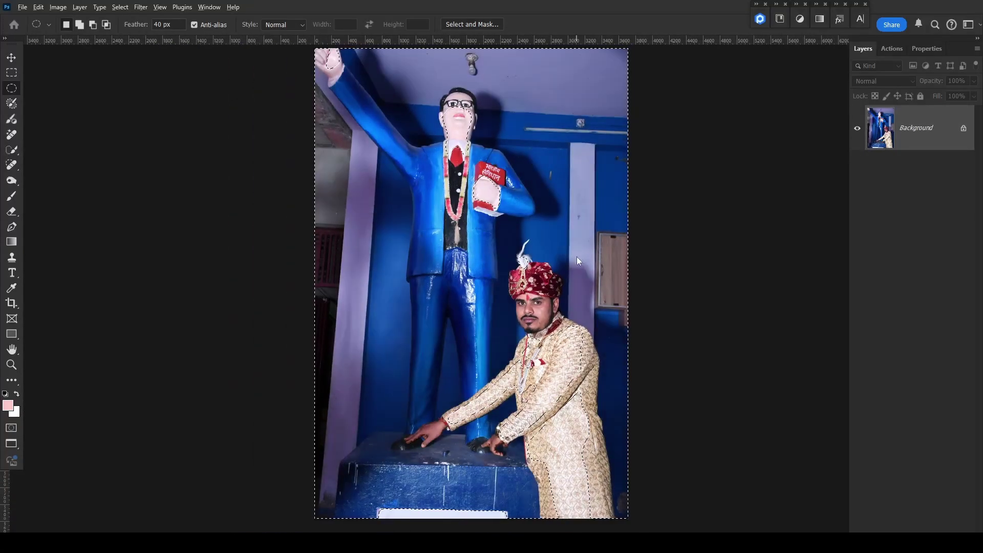
{"action": "key", "text": "ctrl+m"}
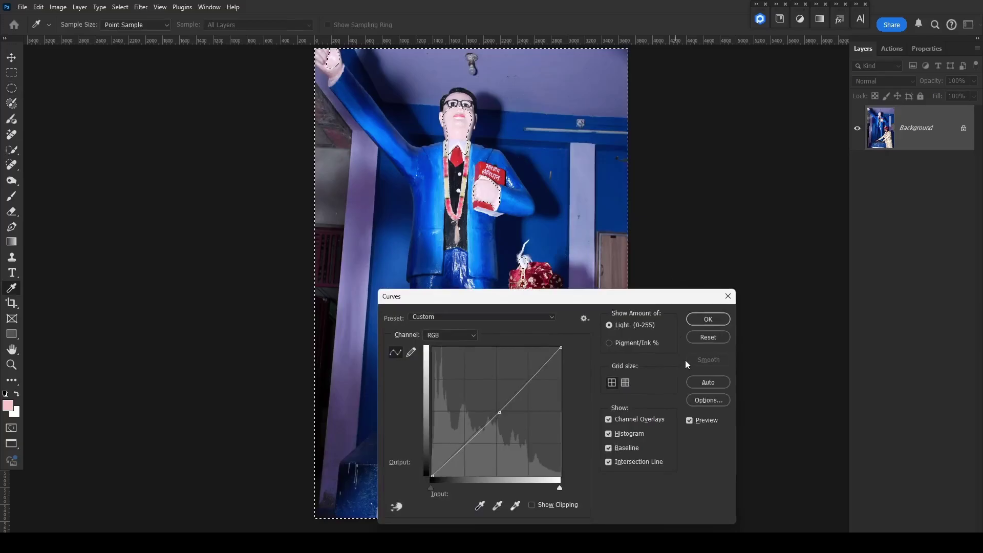
{"action": "left_click", "coordinate": [709, 337], "text": "alt"}
{"action": "left_click_drag", "start_coordinate": [592, 297], "coordinate": [295, 264]}
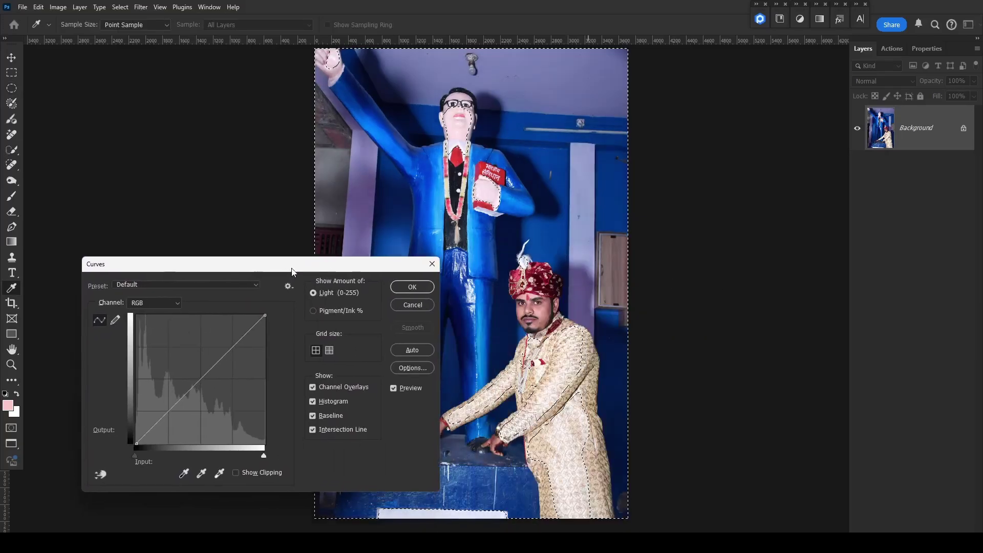
{"action": "left_click_drag", "start_coordinate": [198, 380], "coordinate": [201, 374]}
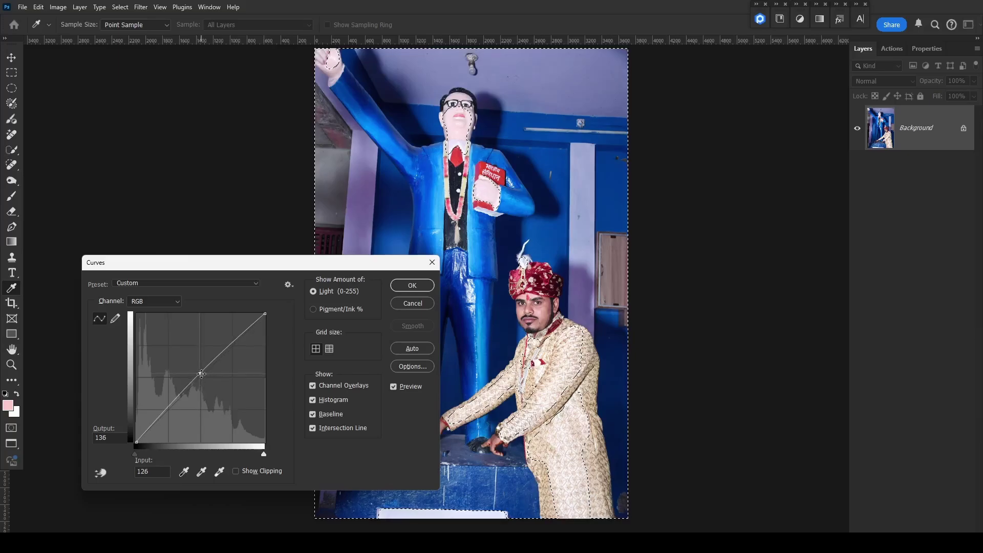
{"action": "left_click", "coordinate": [416, 287]}
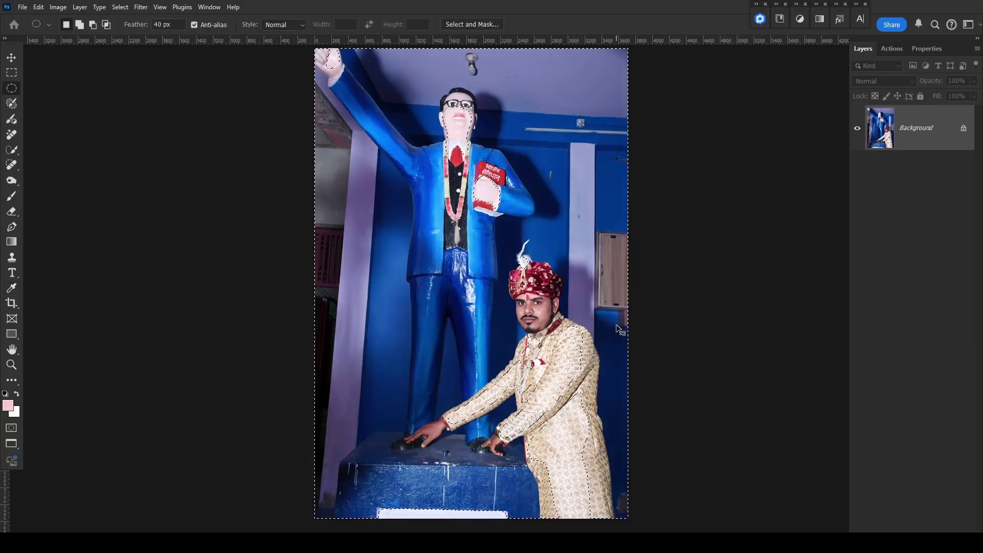
{"action": "key", "text": "ctrl+d"}
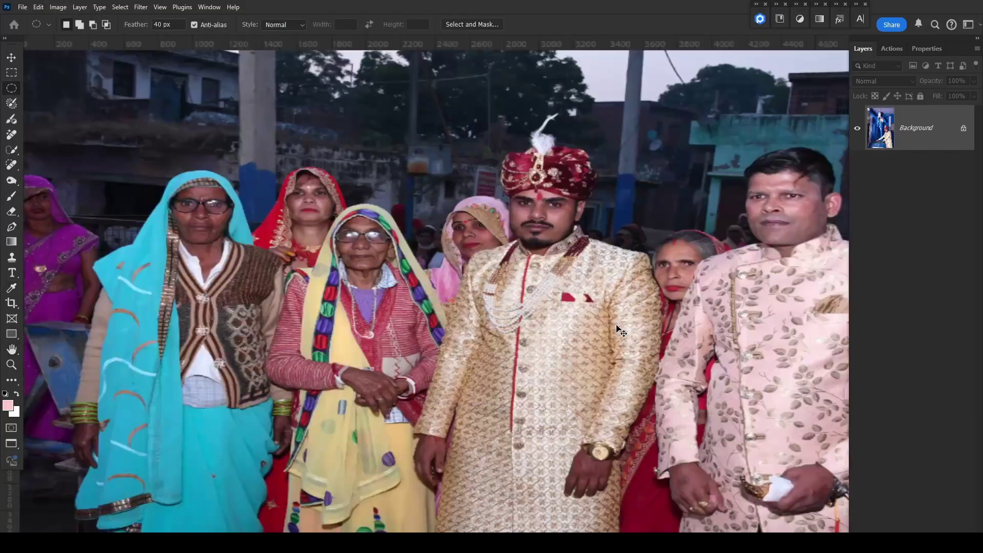
Select everything except the highlights in the group photo, apply Auto Tone, brighten the selection with Curves, and deselect
{"action": "scroll", "coordinate": [605, 325], "scroll_direction": "up", "scroll_amount": 3}
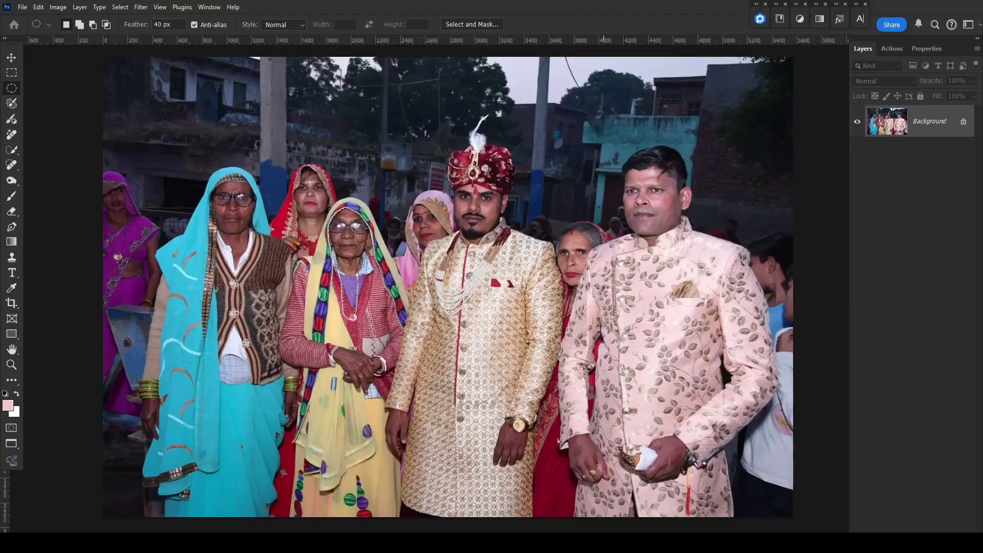
{"action": "key", "text": "F2"}
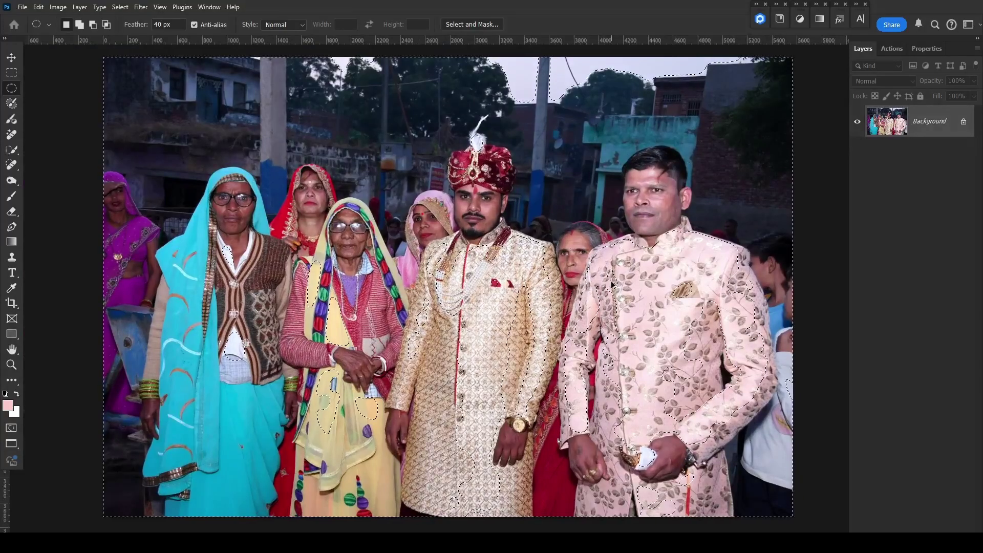
{"action": "key", "text": "ctrl+m"}
{"action": "key", "text": "Return"}
{"action": "key", "text": "ctrl+d"}
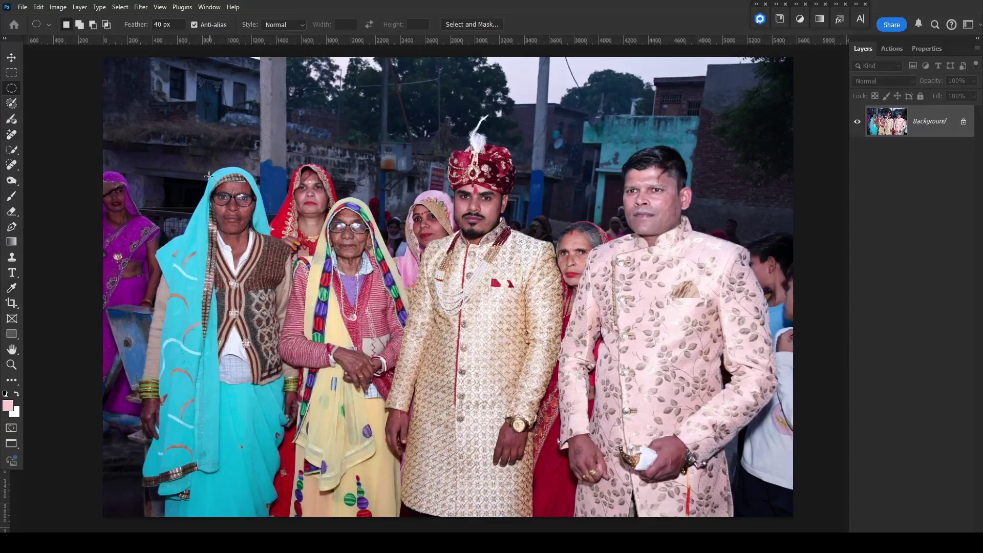
Outline the women's faces around the groom with feathered elliptical selections and brighten them with a Curves point at input 121 and output 143
{"action": "left_click_drag", "start_coordinate": [209, 176], "coordinate": [253, 270]}
{"action": "left_click_drag", "start_coordinate": [328, 207], "coordinate": [376, 274]}
{"action": "left_click_drag", "start_coordinate": [289, 165], "coordinate": [333, 241]}
{"action": "left_click_drag", "start_coordinate": [405, 199], "coordinate": [441, 251]}
{"action": "left_click_drag", "start_coordinate": [510, 228], "coordinate": [599, 289]}
{"action": "key", "text": "ctrl+m"}
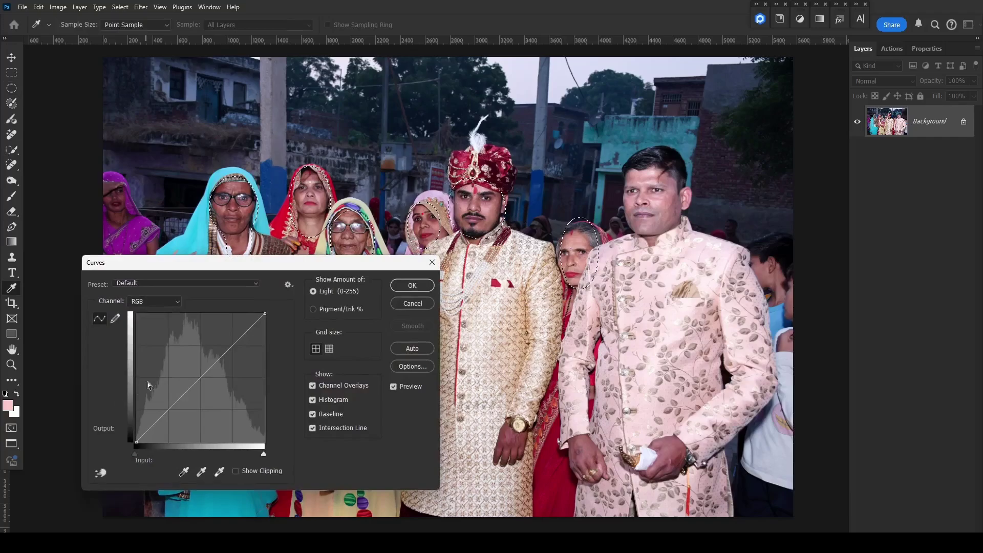
{"action": "left_click_drag", "start_coordinate": [194, 384], "coordinate": [198, 369]}
{"action": "left_click", "coordinate": [413, 285]}
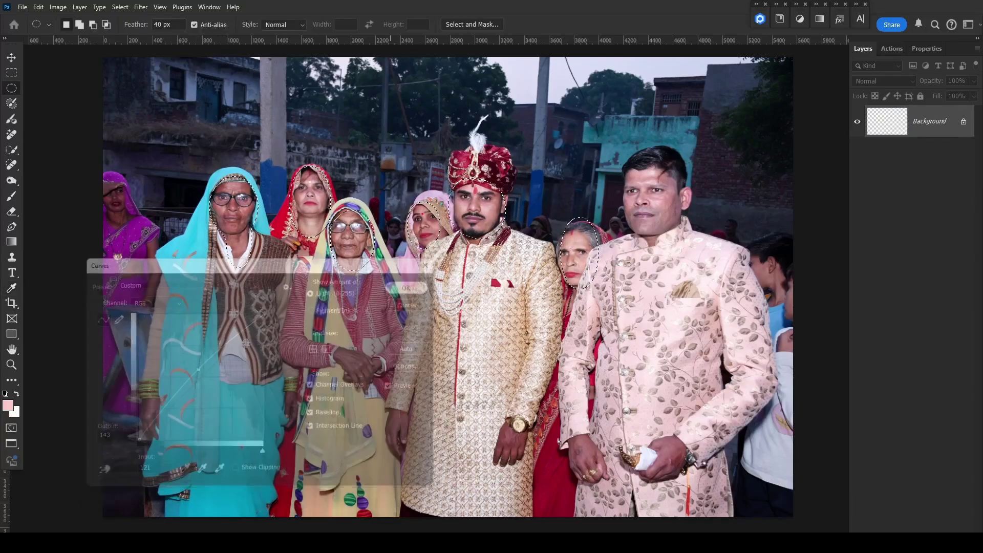
Apply the custom Selective Color adjustment to the group photo twice
{"action": "key", "text": "alt+i"}
{"action": "key", "text": "j"}
{"action": "key", "text": "s"}
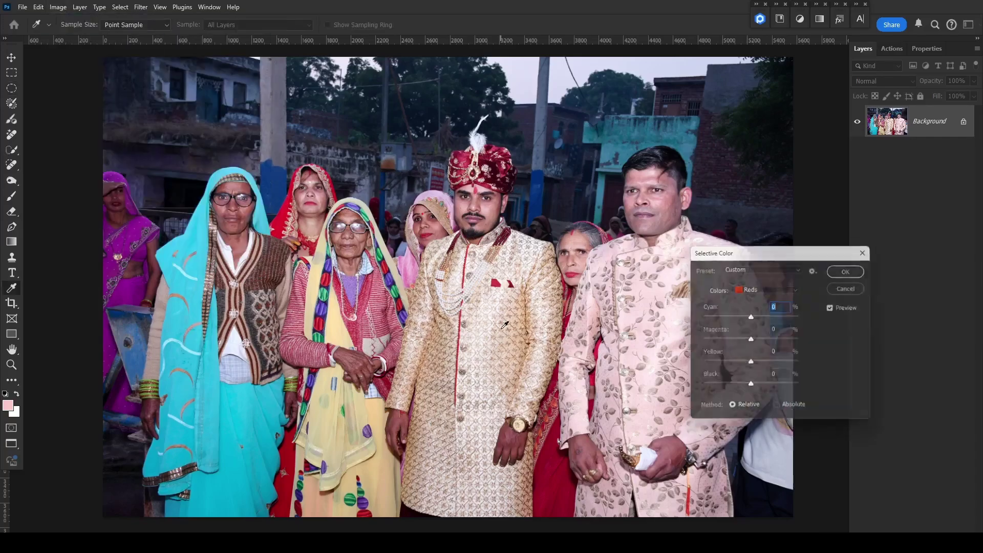
{"action": "key", "text": "Return"}
{"action": "key", "text": "alt+i"}
{"action": "key", "text": "j"}
{"action": "key", "text": "s"}
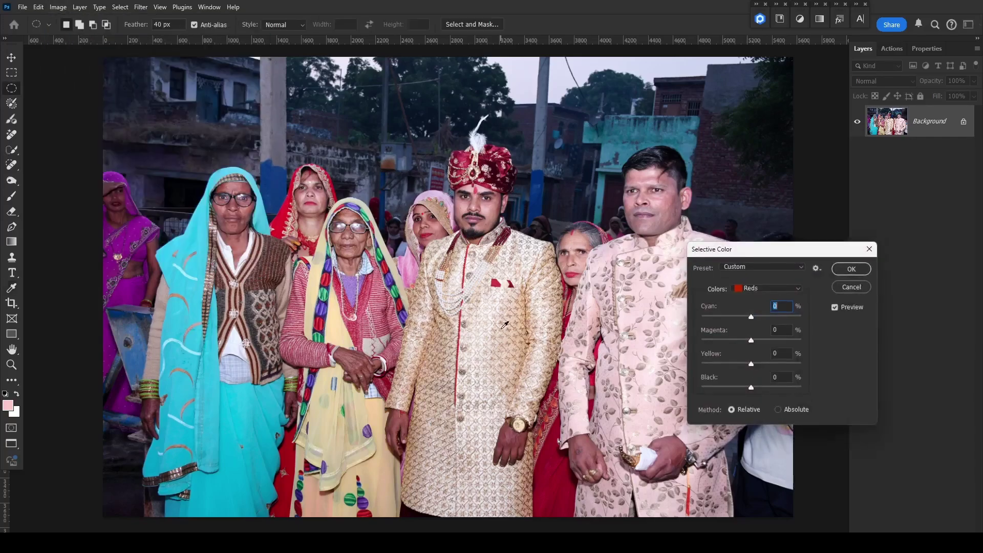
{"action": "key", "text": "Return"}
Compare the group photo with its earlier states, save it as a JPEG, and close it
{"action": "key", "text": "ctrl+z"}
{"action": "key", "text": "ctrl+z"}
{"action": "key", "text": "ctrl+shift+z"}
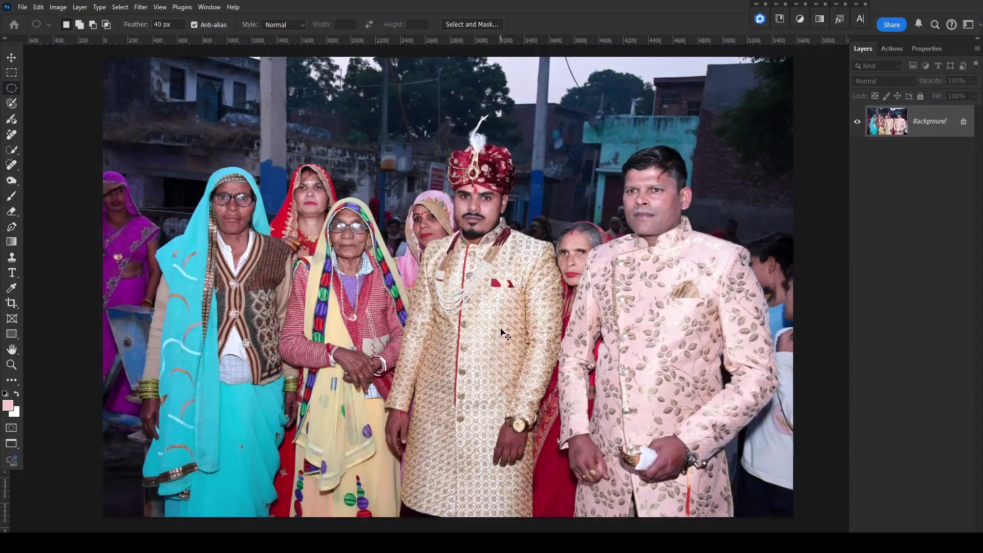
{"action": "key", "text": "ctrl+z"}
{"action": "key", "text": "ctrl+shift+z"}
{"action": "key", "text": "ctrl+s"}
{"action": "key", "text": "Return"}
{"action": "key", "text": "ctrl+w"}
Select everything except the highlights in the seated groom's photo, apply Auto Tone, and subtract the face of the woman in red from the selection
{"action": "scroll", "coordinate": [501, 319], "scroll_direction": "up", "scroll_amount": 2}
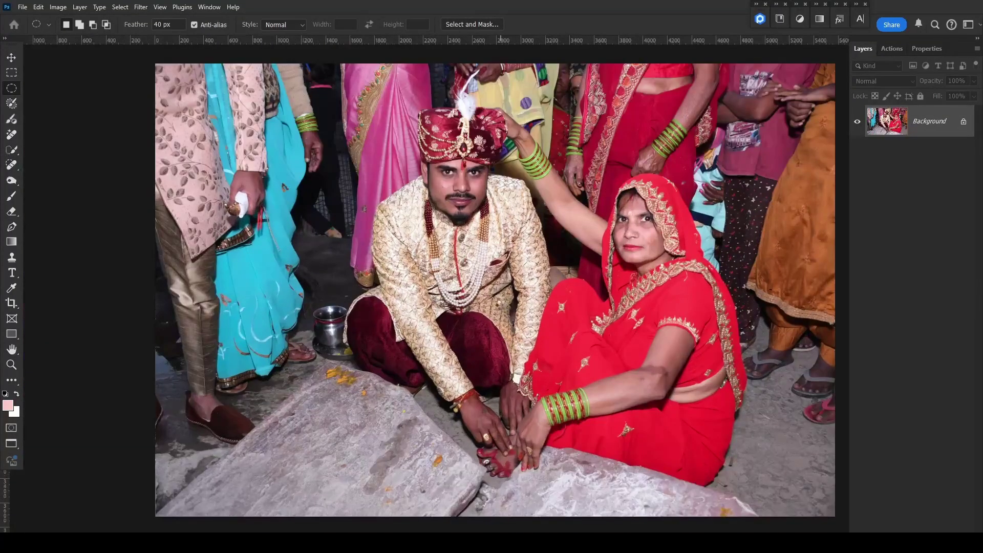
{"action": "key", "text": "F2"}
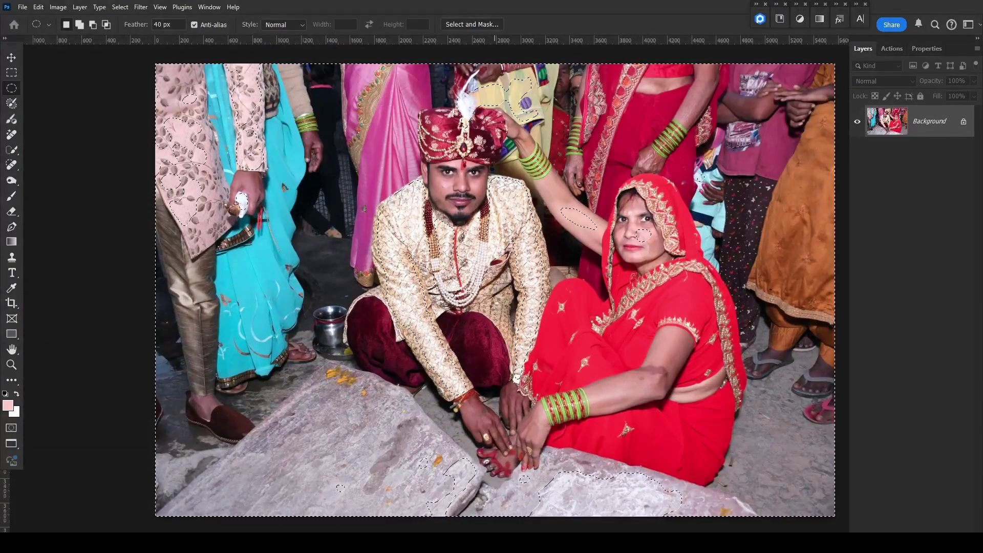
{"action": "scroll", "coordinate": [494, 305], "scroll_direction": "up", "scroll_amount": 2}
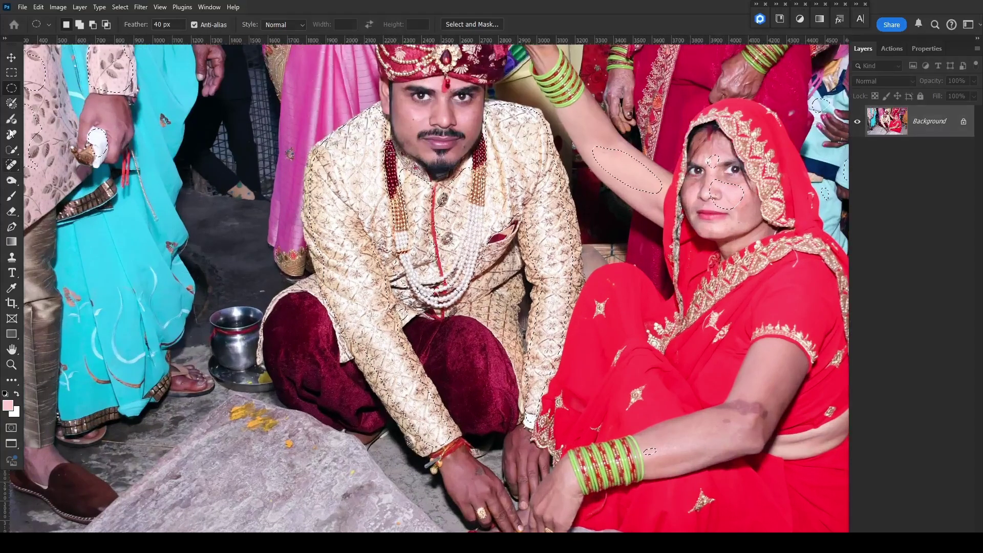
{"action": "key", "text": "alt"}
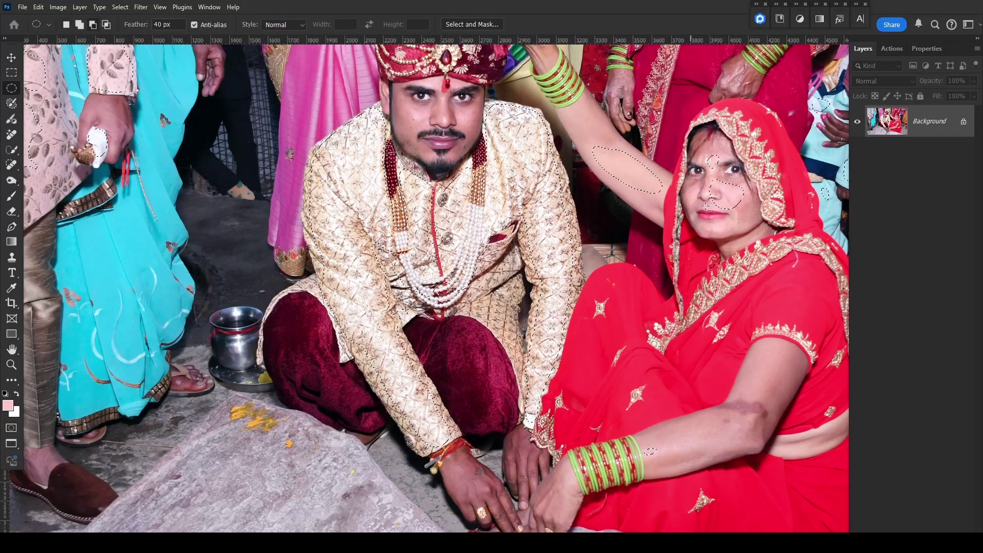
{"action": "left_click_drag", "start_coordinate": [706, 206], "coordinate": [722, 224]}
{"action": "left_click_drag", "start_coordinate": [716, 173], "coordinate": [765, 232]}
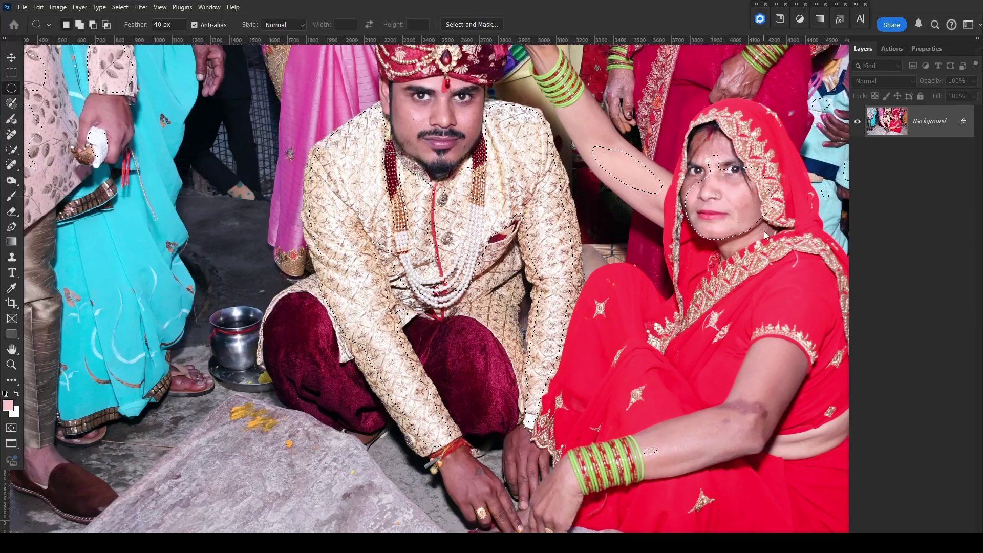
{"action": "key", "text": "ctrl+l"}
{"action": "left_click_drag", "start_coordinate": [774, 439], "coordinate": [769, 439]}
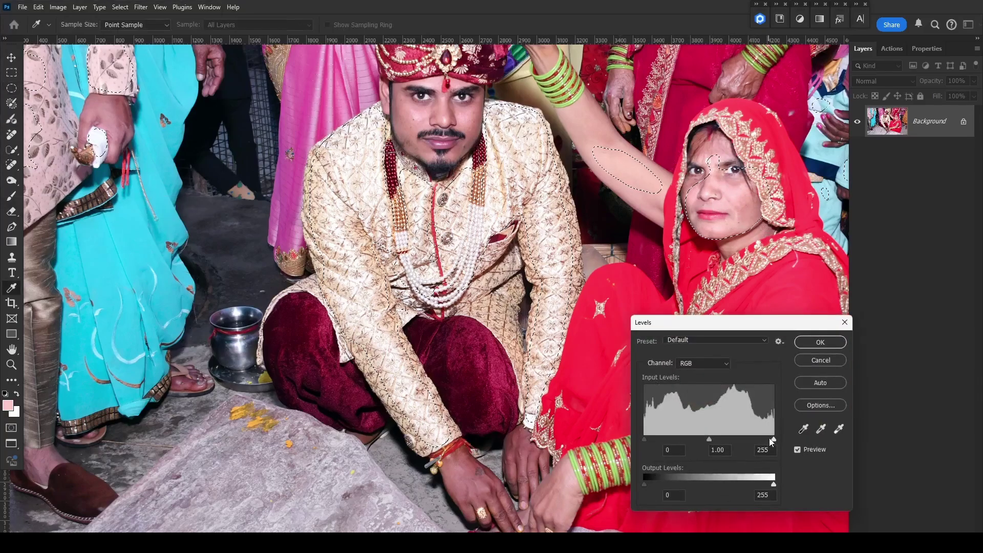
{"action": "left_click", "coordinate": [817, 358]}
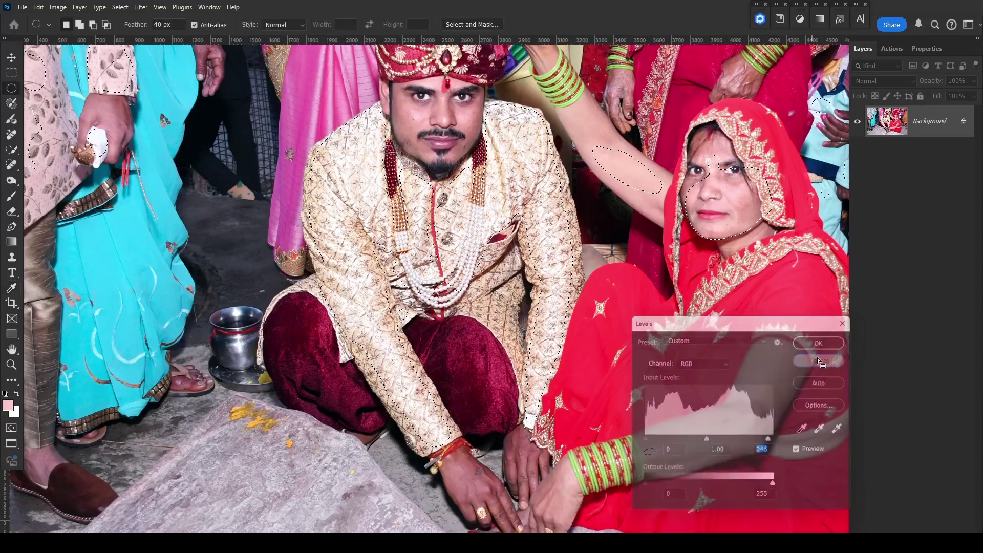
Brighten the selected areas with a Curves point at input 125 and output 135, and deselect
{"action": "key", "text": "ctrl+m"}
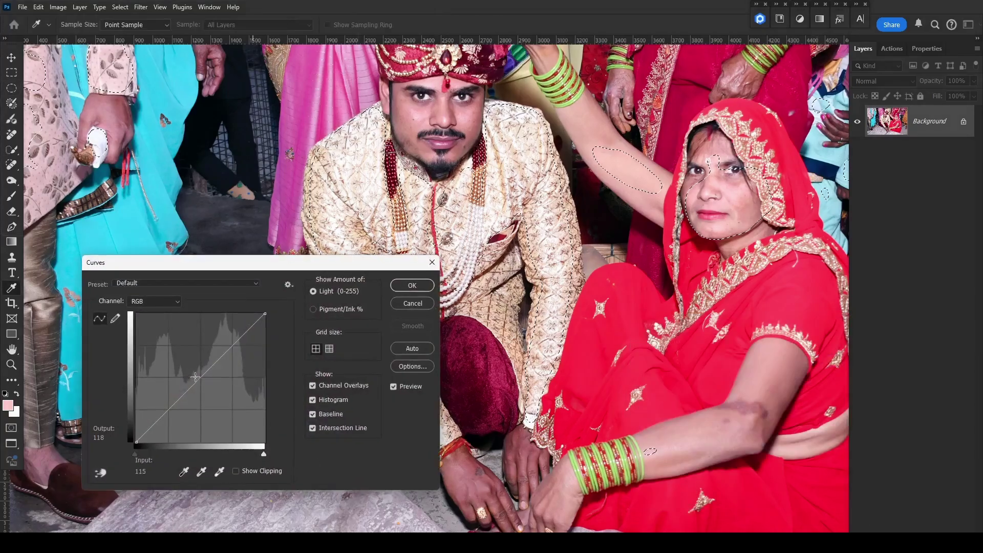
{"action": "left_click_drag", "start_coordinate": [199, 378], "coordinate": [199, 373]}
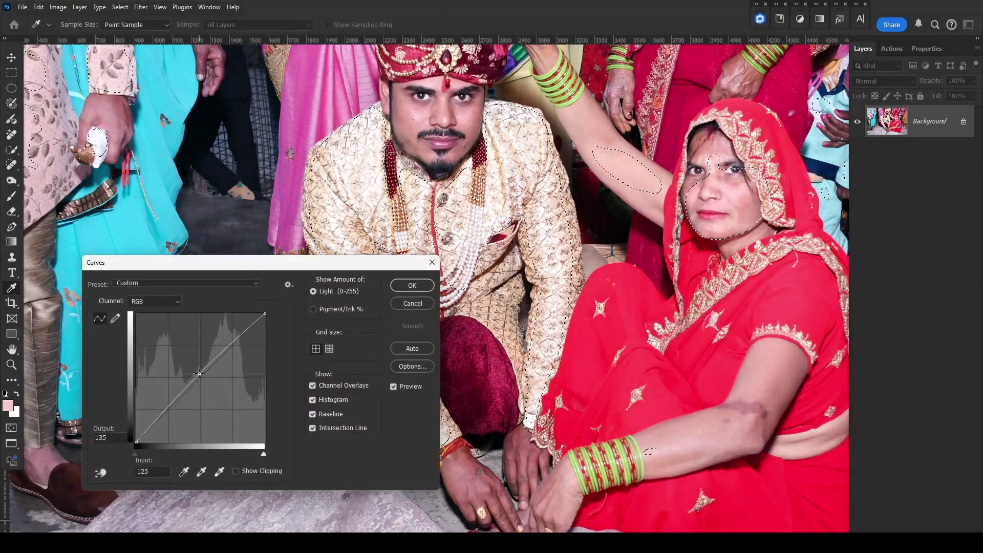
{"action": "left_click", "coordinate": [412, 285]}
{"action": "key", "text": "ctrl+d"}
Apply the custom Selective Color adjustment to the seated groom's photo, save it as a JPEG, and close it
{"action": "key", "text": "alt+i"}
{"action": "key", "text": "j"}
{"action": "key", "text": "s"}
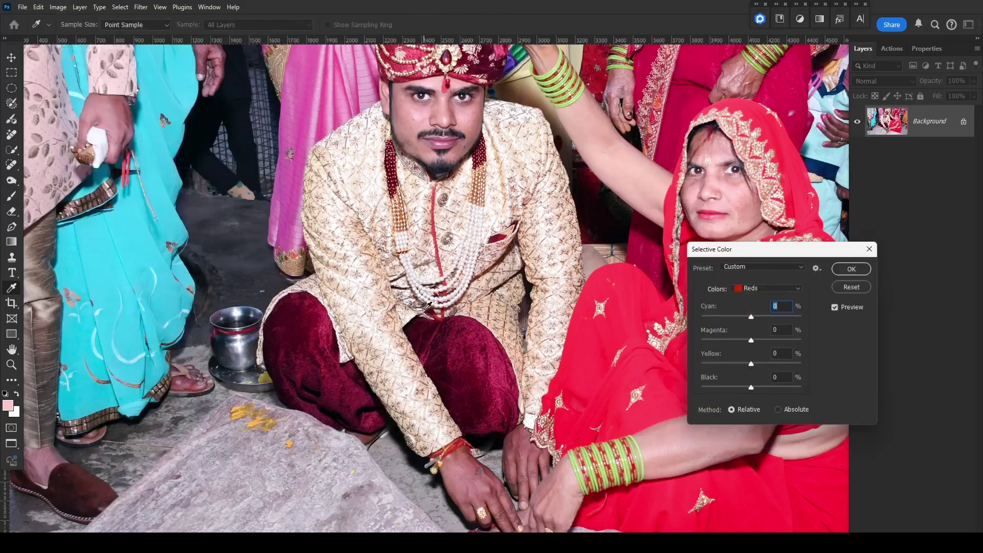
{"action": "key", "text": "Return"}
{"action": "key", "text": "ctrl+s"}
{"action": "key", "text": "Return"}
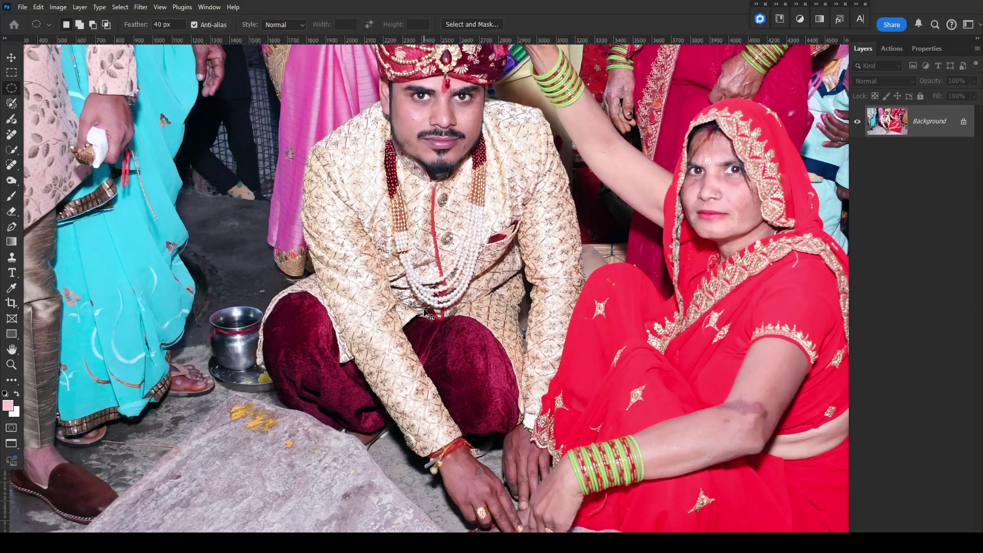
{"action": "key", "text": "ctrl+w"}
Select everything except the highlights in the hand-pump photo and subtract the faces of the groom and the seated woman in red
{"action": "scroll", "coordinate": [466, 275], "scroll_direction": "up", "scroll_amount": 5}
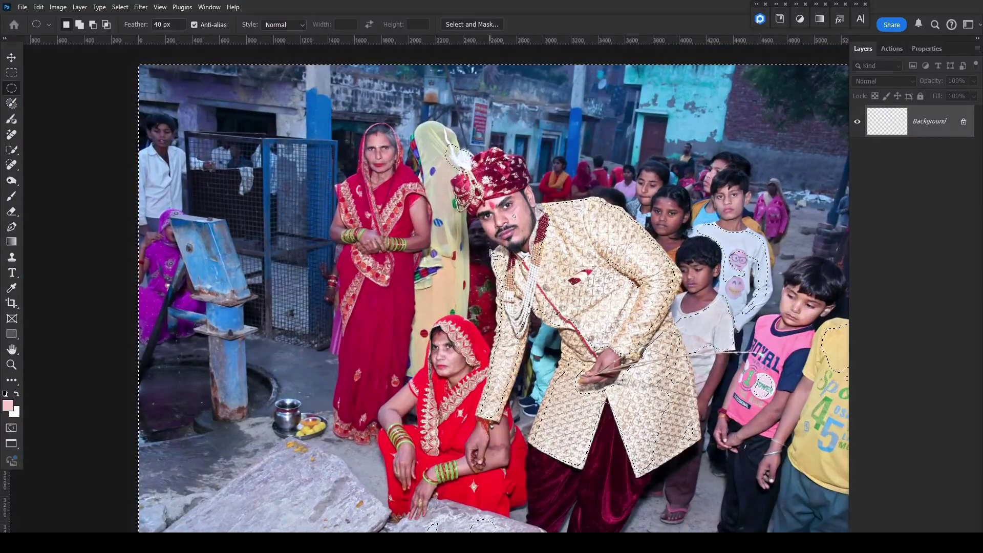
{"action": "scroll", "coordinate": [490, 248], "scroll_direction": "up", "scroll_amount": 3}
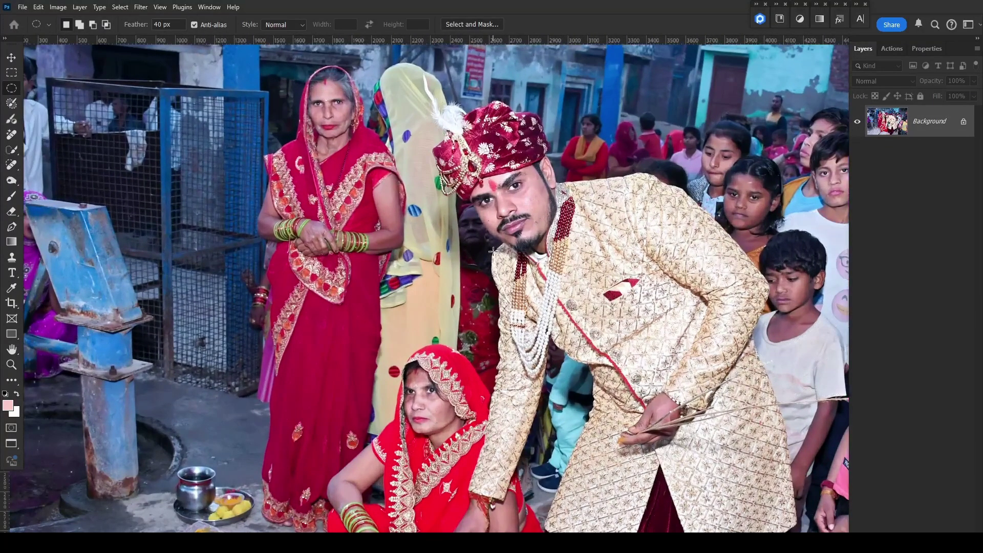
{"action": "key", "text": "alt"}
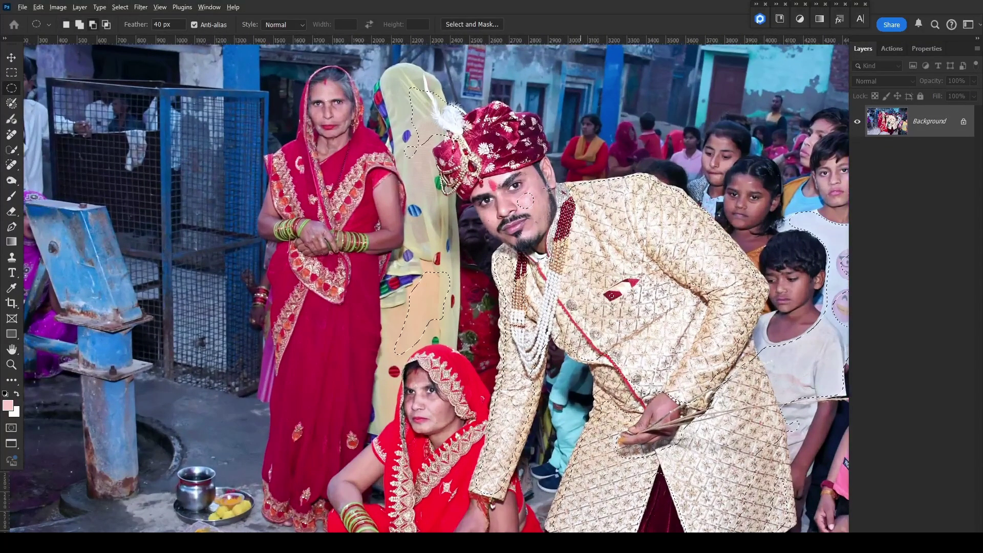
{"action": "left_click_drag", "start_coordinate": [510, 179], "coordinate": [563, 215]}
{"action": "left_click_drag", "start_coordinate": [478, 164], "coordinate": [560, 205]}
{"action": "left_click_drag", "start_coordinate": [431, 419], "coordinate": [421, 407]}
Brighten the selected areas by slightly lowering the white input level in Levels, and deselect
{"action": "key", "text": "ctrl+l"}
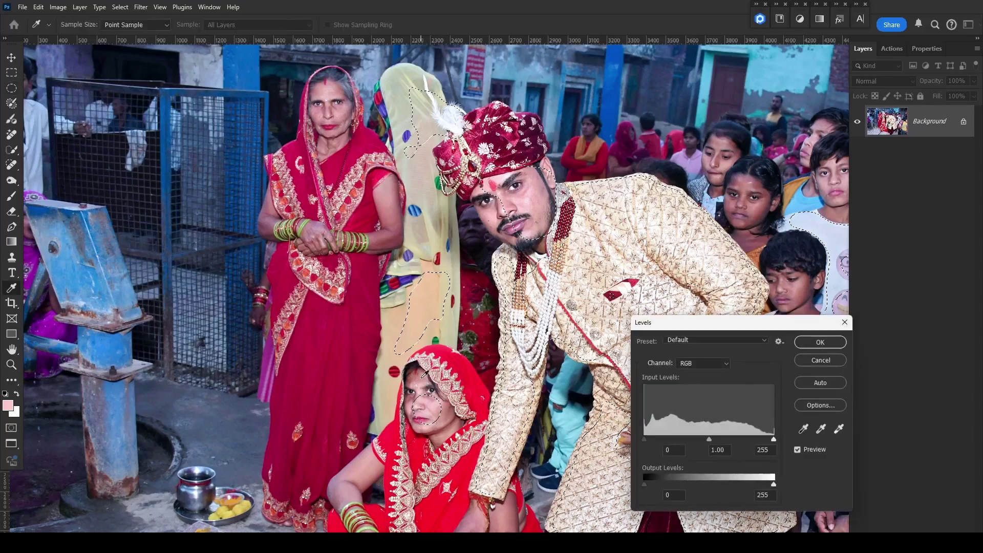
{"action": "left_click_drag", "start_coordinate": [773, 439], "coordinate": [767, 439]}
{"action": "left_click", "coordinate": [834, 343]}
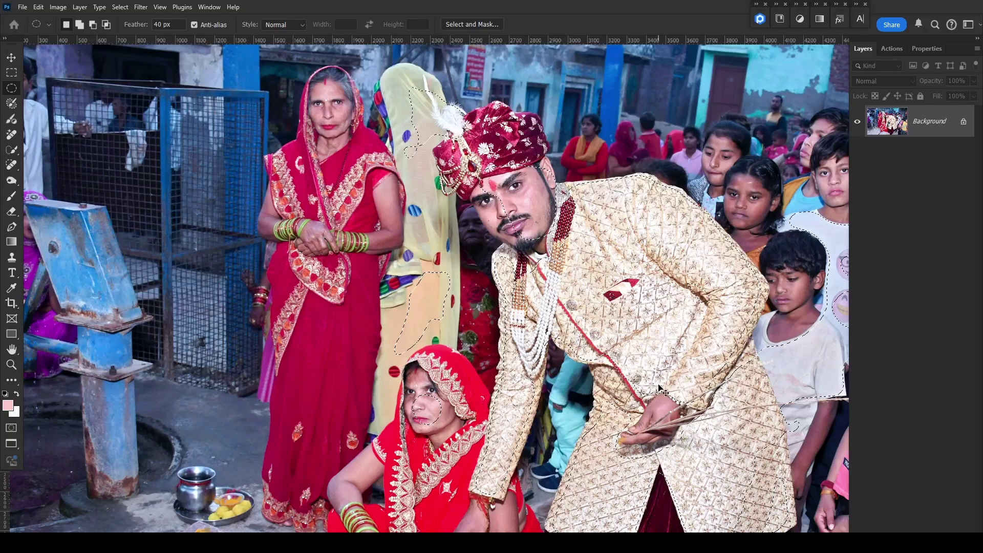
{"action": "key", "text": "ctrl+d"}
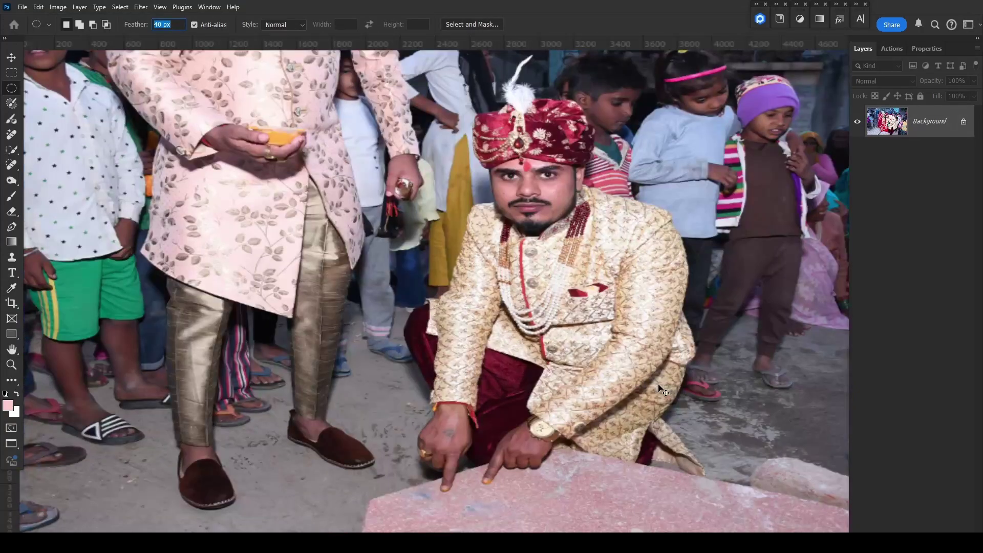
Select everything except the highlights in the photo of the kneeling groom pointing at the stone slab
{"action": "scroll", "coordinate": [568, 286], "scroll_direction": "up", "scroll_amount": 2}
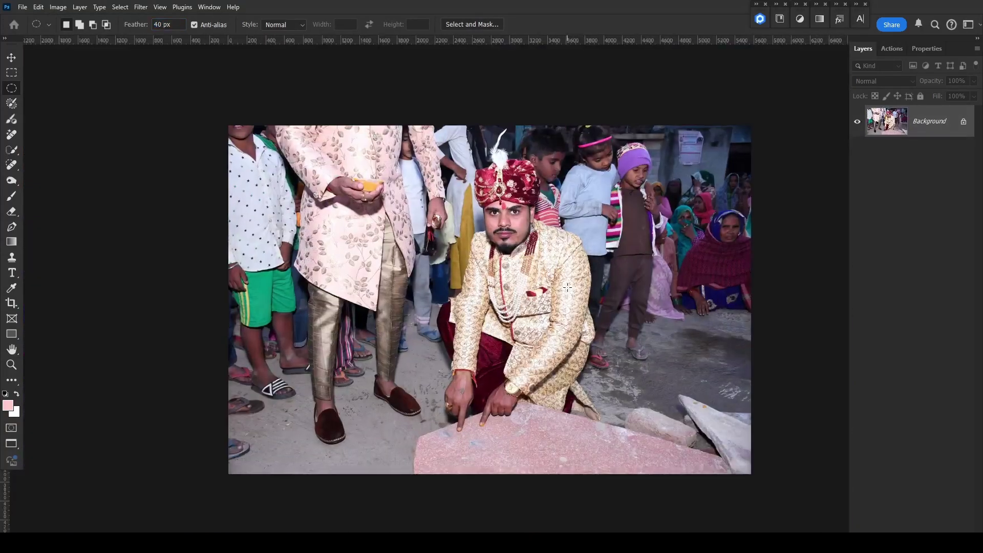
{"action": "key", "text": "ctrl+alt+2"}
{"action": "key", "text": "ctrl+shift+i"}
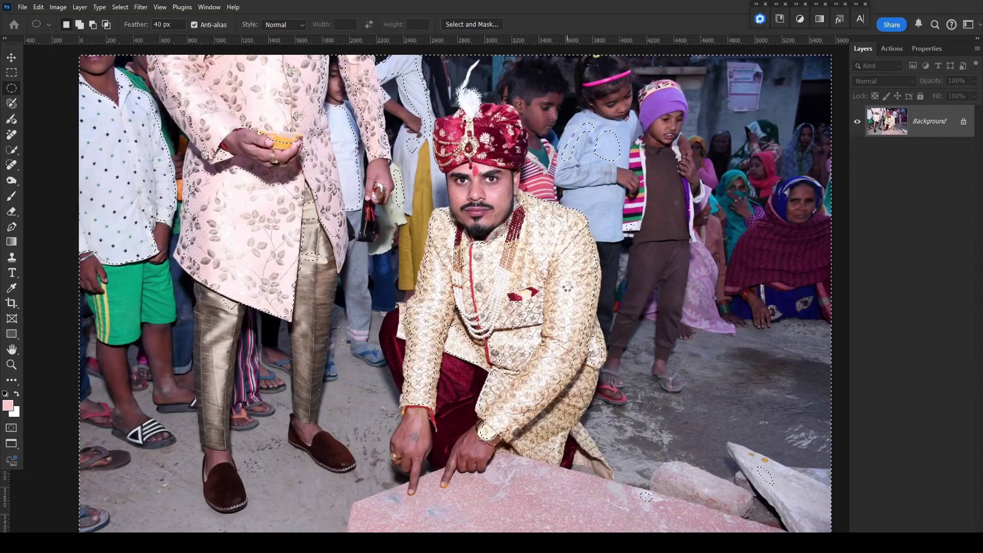
Select the shaded half of the kneeling groom's face with a 40 px feathered ellipse, apply Levels to it, and deselect
{"action": "scroll", "coordinate": [498, 237], "scroll_direction": "up", "scroll_amount": 3}
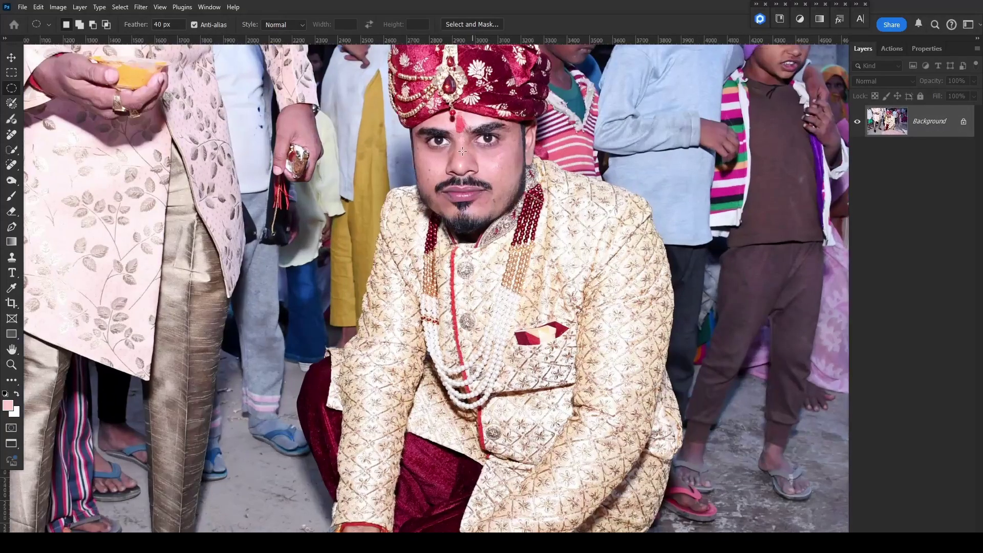
{"action": "mouse_move", "coordinate": [513, 203]}
{"action": "left_mouse_down"}
{"action": "mouse_move", "coordinate": [492, 133]}
{"action": "mouse_move", "coordinate": [467, 174]}
{"action": "mouse_move", "coordinate": [522, 210]}
{"action": "left_mouse_up"}
{"action": "key", "text": "ctrl+l"}
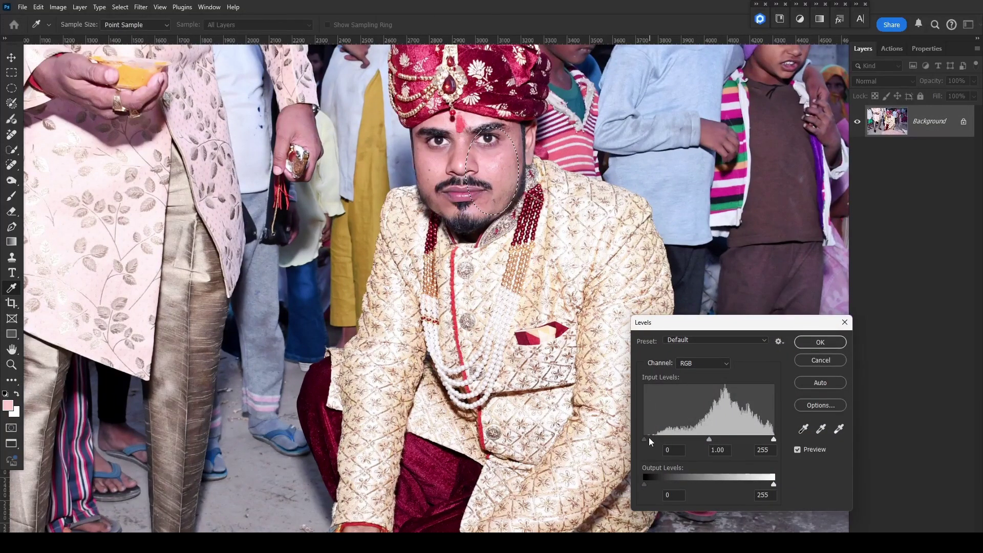
{"action": "left_click", "coordinate": [815, 342]}
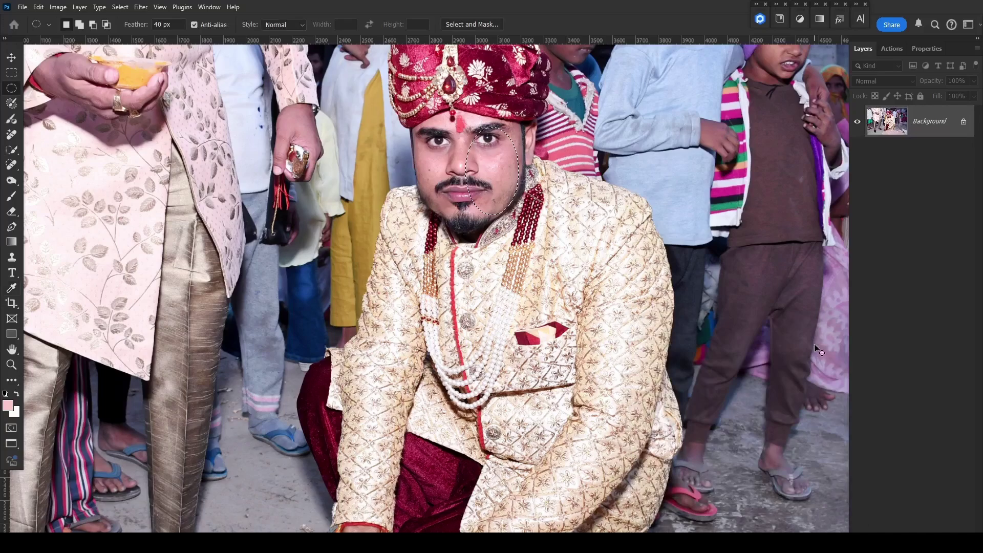
{"action": "key", "text": "ctrl+d"}
Save the retouched photo of the kneeling groom and close it
{"action": "key", "text": "ctrl+s"}
{"action": "key", "text": "Return"}
{"action": "key", "text": "ctrl+w"}
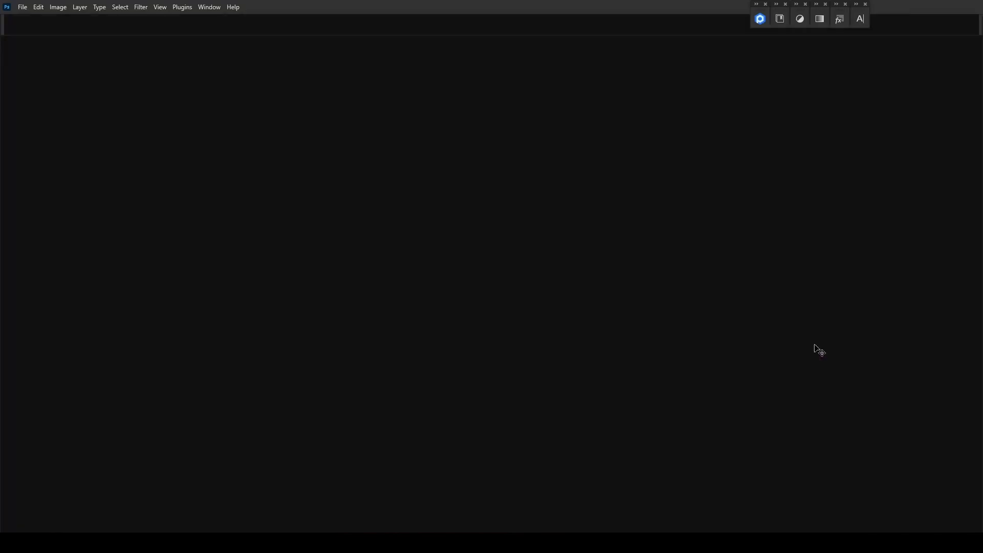
Look through the photos in the 003 Barat and 004 Bride folders for pictures to open
{"action": "key", "text": "ctrl+o"}
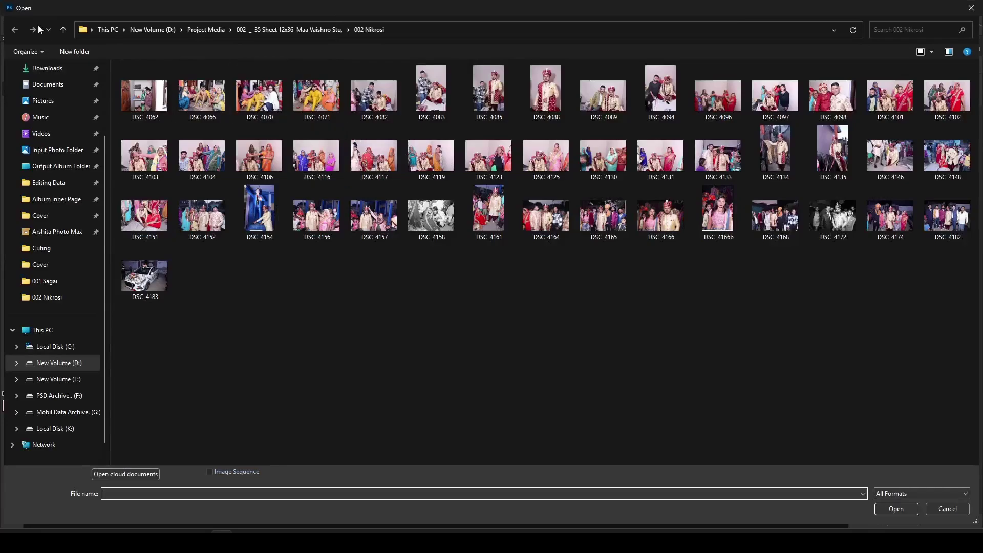
{"action": "left_click", "coordinate": [64, 29]}
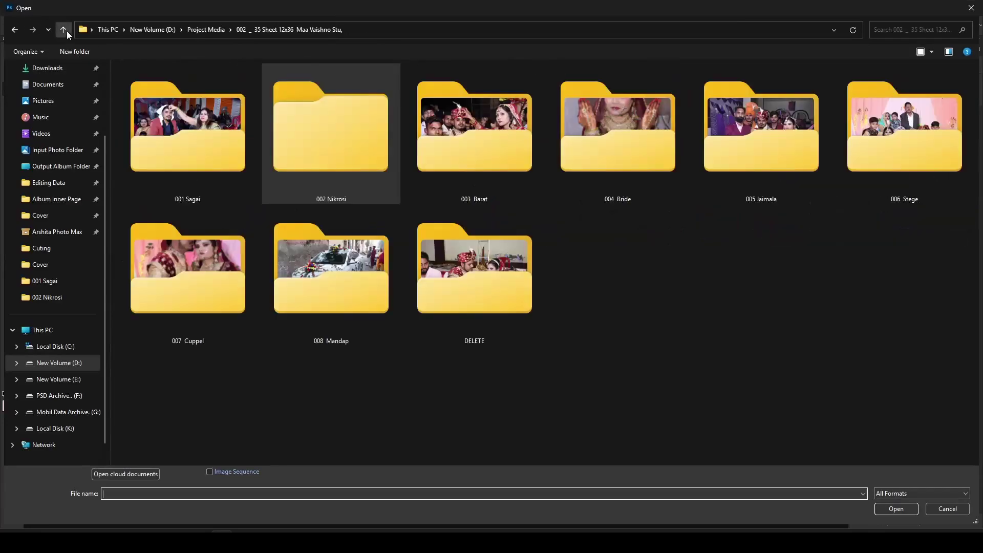
{"action": "double_click", "coordinate": [472, 128]}
{"action": "scroll", "coordinate": [461, 184], "scroll_direction": "up", "scroll_amount": 5}
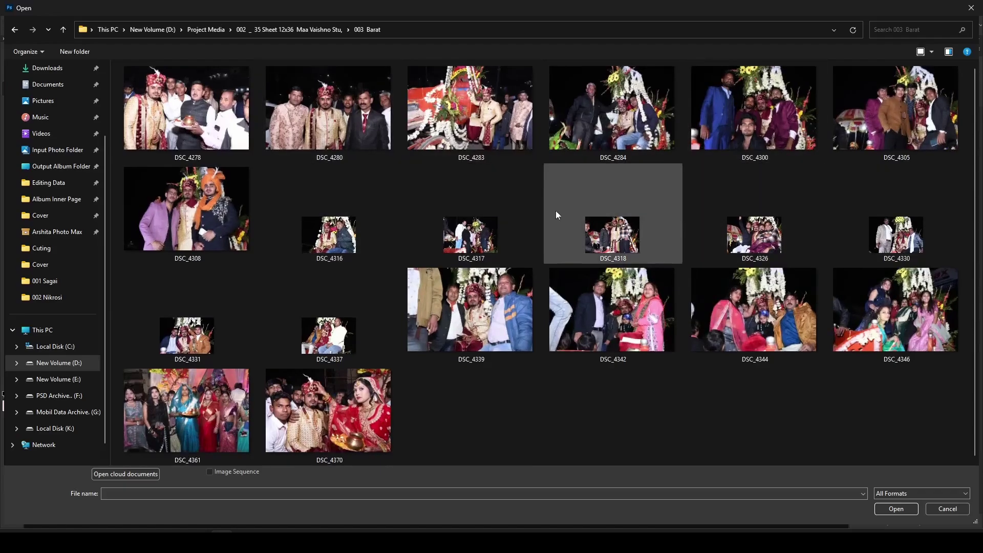
{"action": "left_click", "coordinate": [63, 29]}
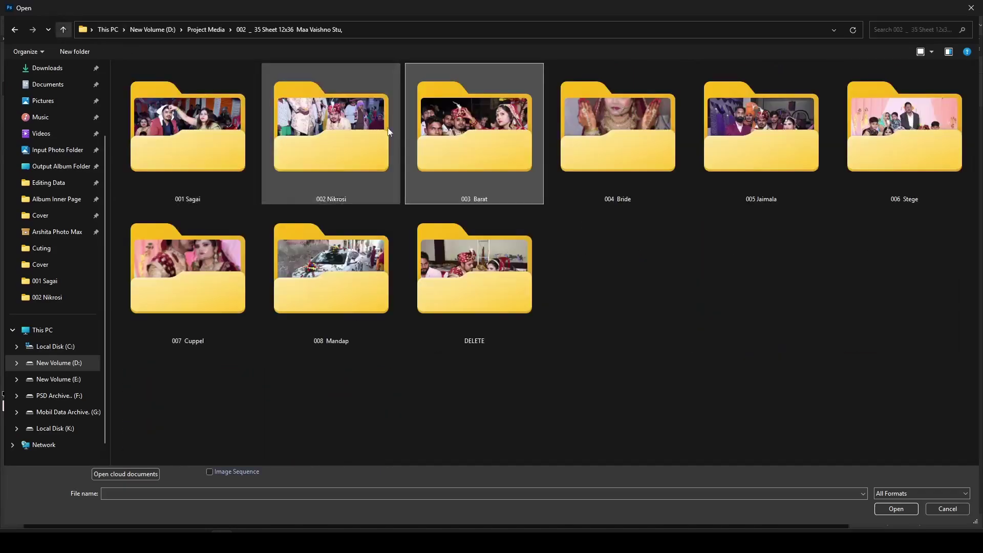
{"action": "double_click", "coordinate": [611, 170]}
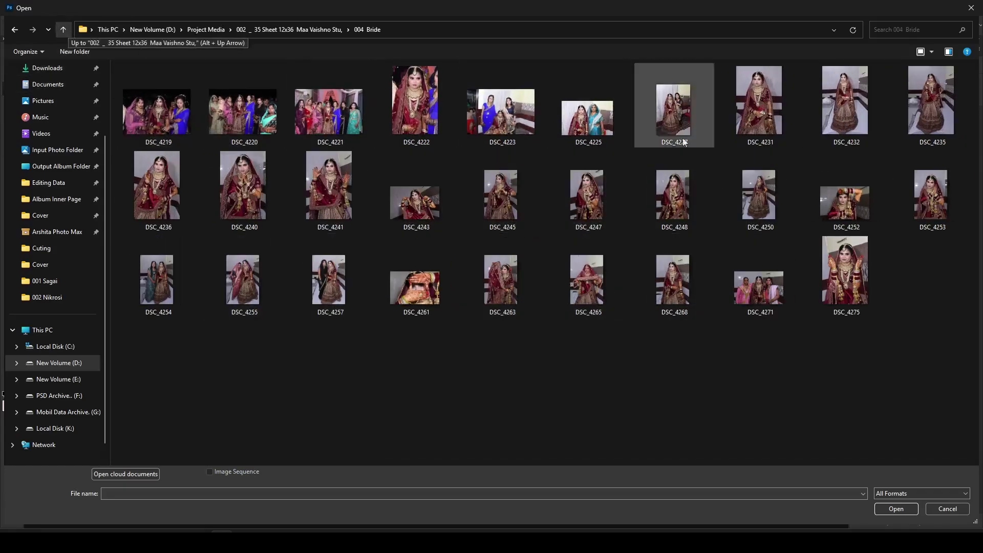
{"action": "left_click", "coordinate": [63, 30]}
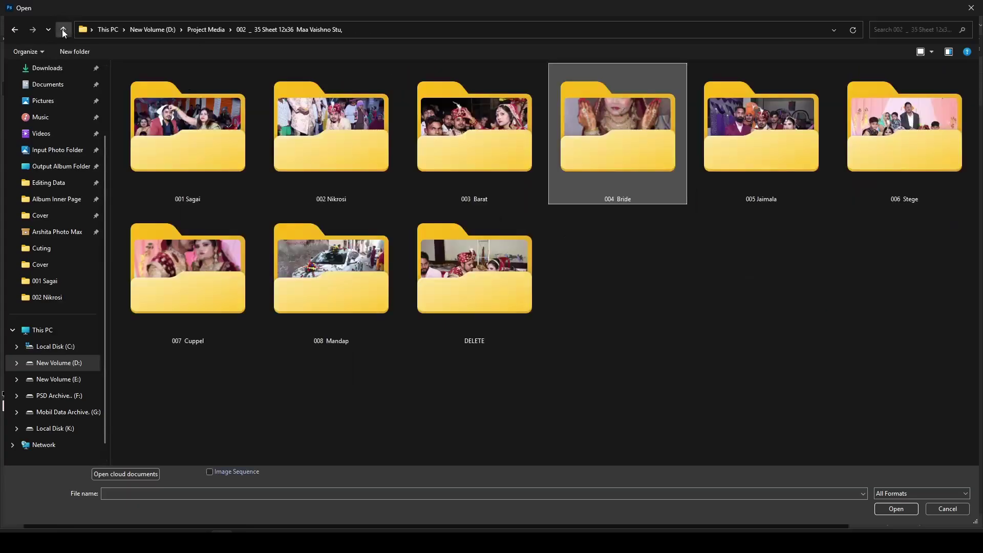